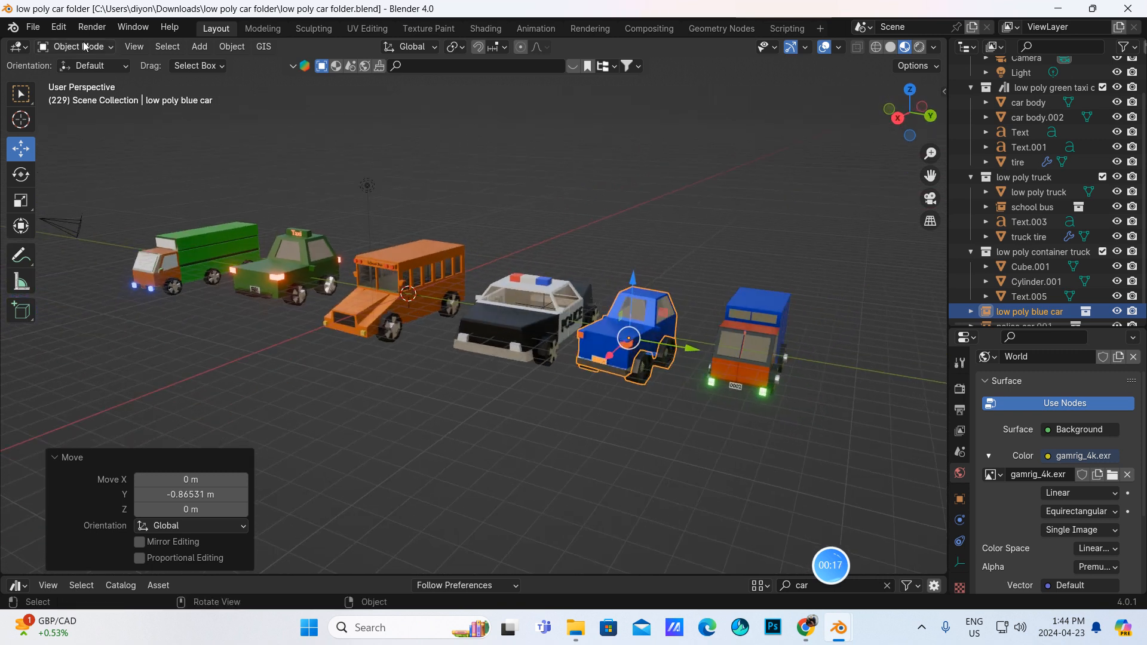
# - Save the low poly car folder file and enlarge the asset browser beneath the viewport
pyautogui.click(33, 27)
pyautogui.click(54, 127)
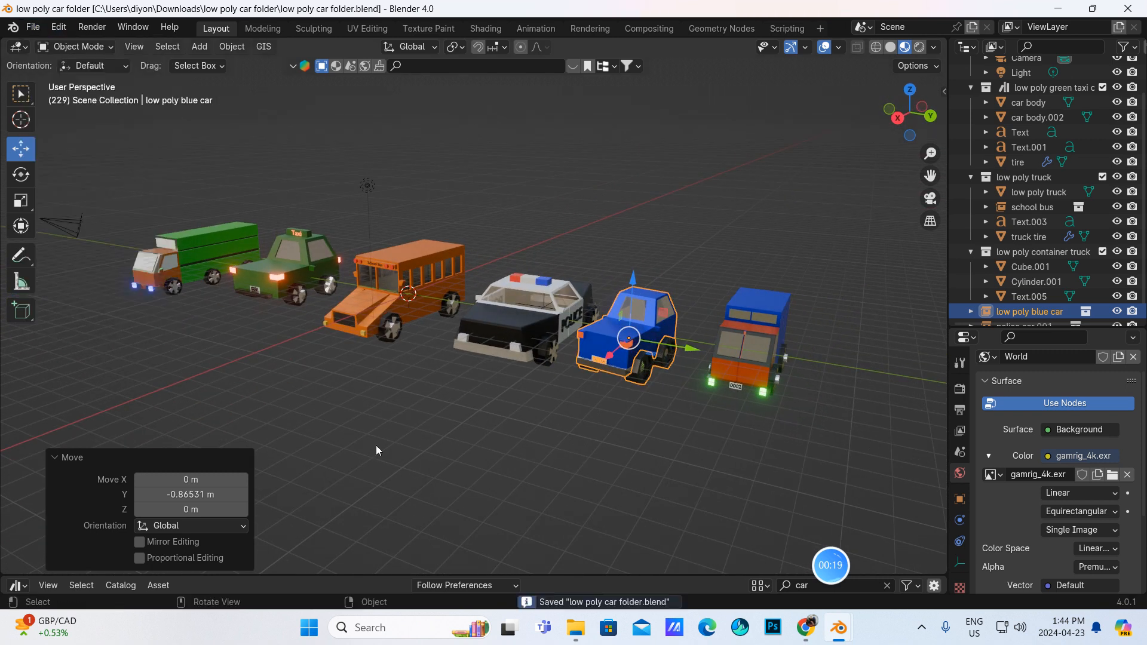
pyautogui.moveTo(385, 573); pyautogui.dragTo(386, 456)
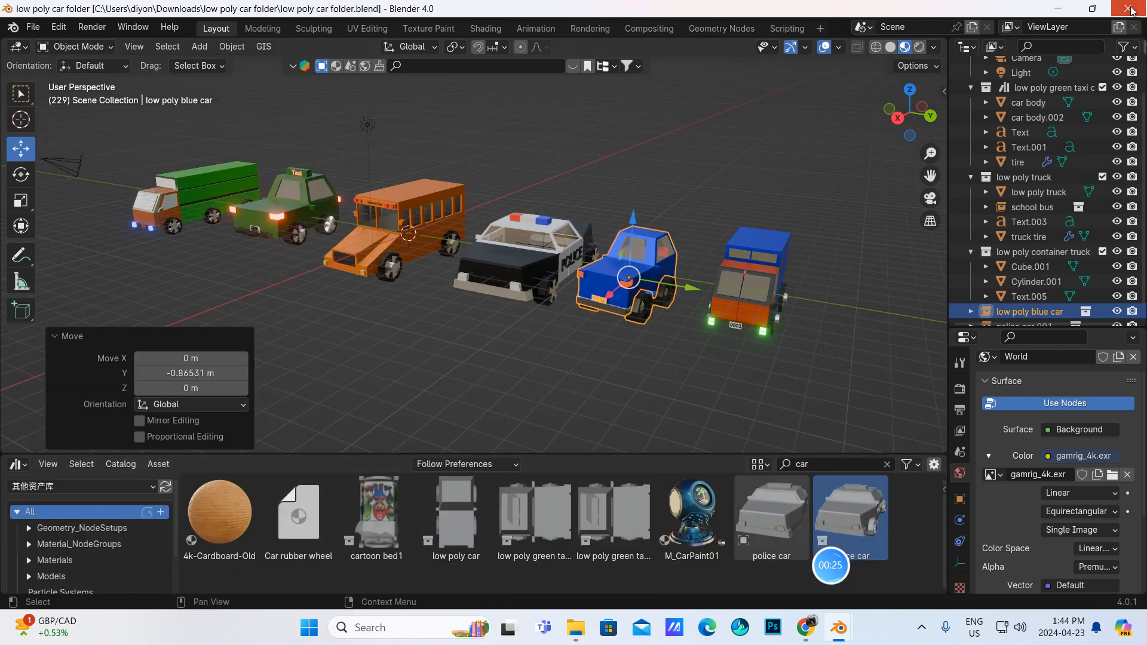
# - Close the low poly car folder window and save the police car4.2 file in the other Blender window
pyautogui.press('F12')
pyautogui.click(1129, 11)
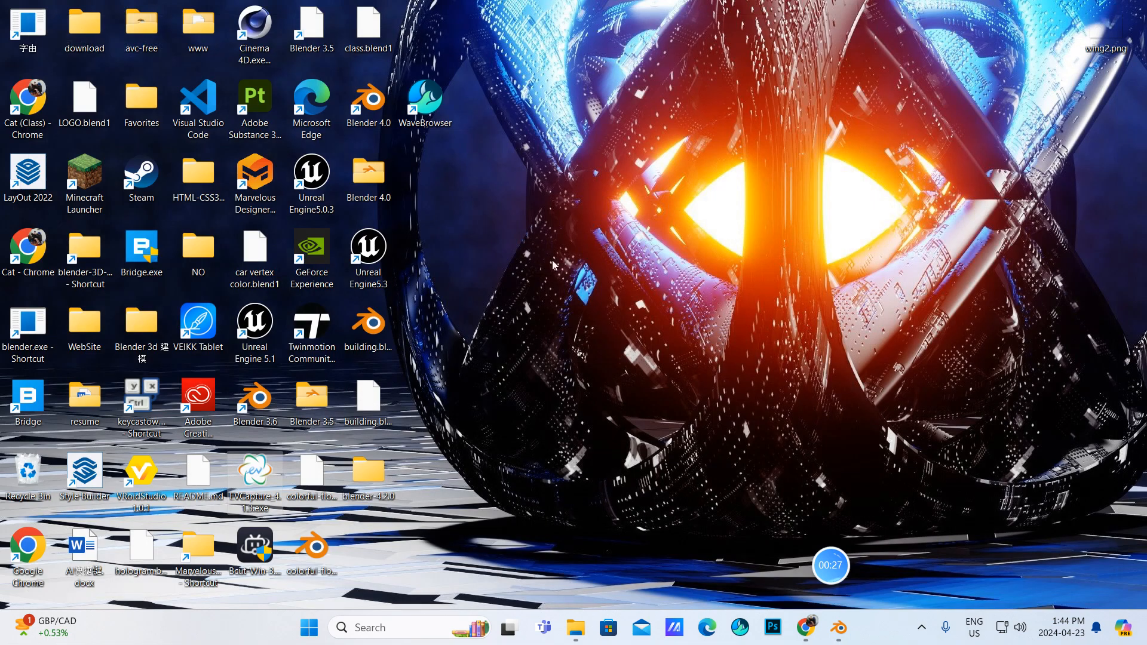
pyautogui.click(838, 627)
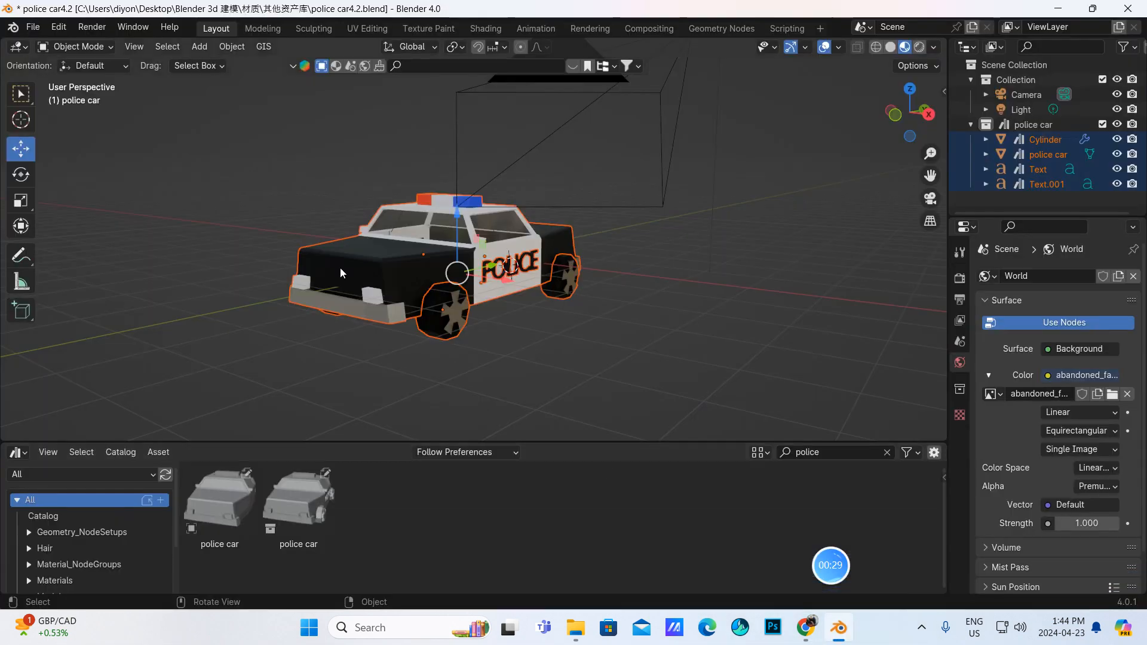
pyautogui.click(33, 27)
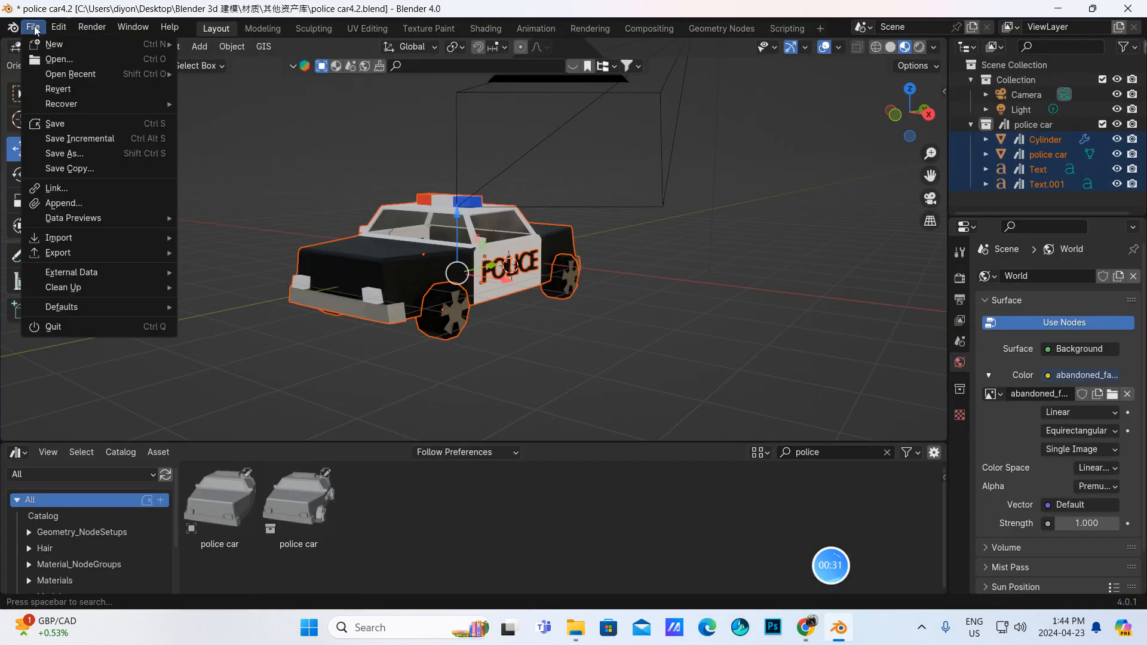
pyautogui.click(58, 121)
pyautogui.click(33, 27)
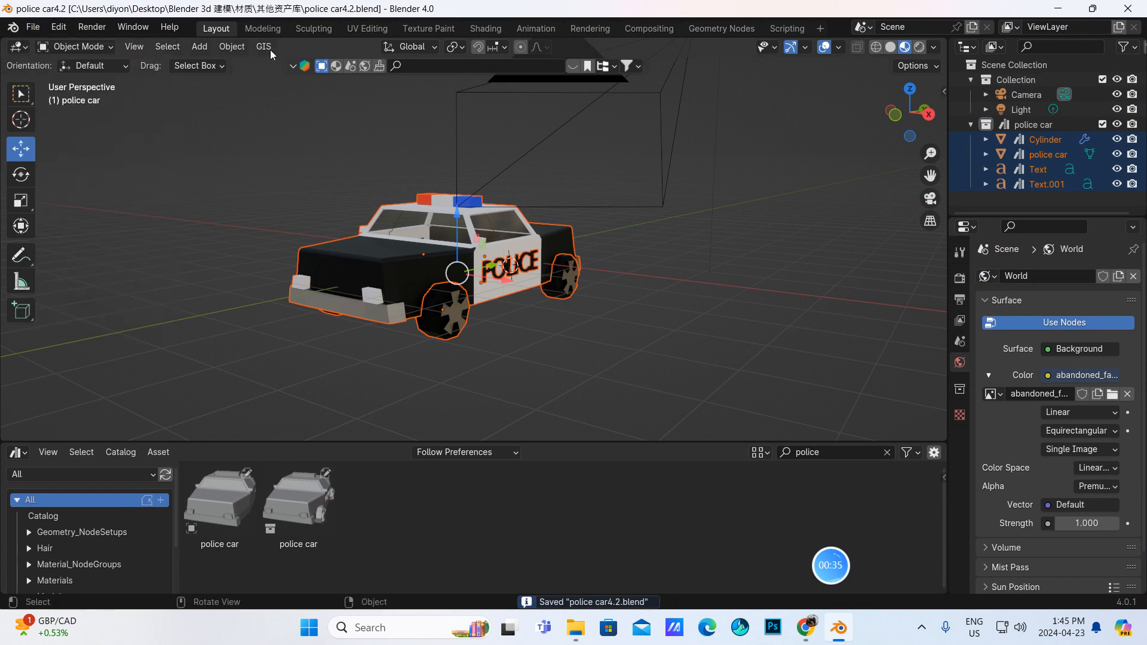
# - Create a new General file and view its default cube
pyautogui.click(33, 28)
pyautogui.moveTo(48, 41)
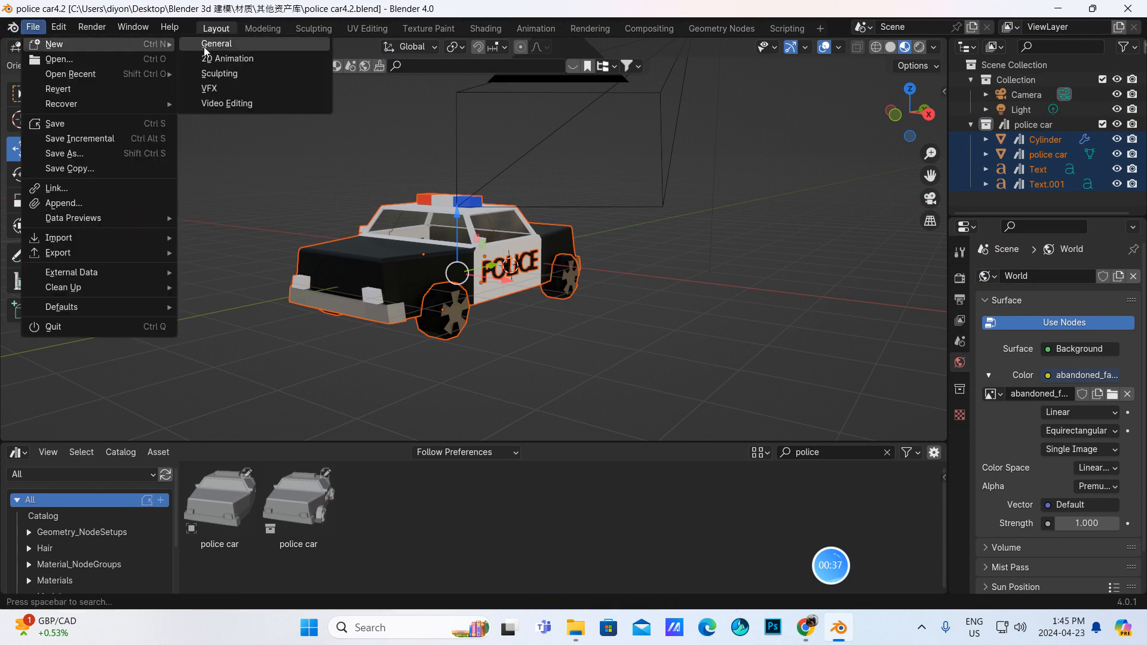
pyautogui.click(206, 45)
pyautogui.moveTo(439, 311); pyautogui.dragTo(463, 307, button='middle')
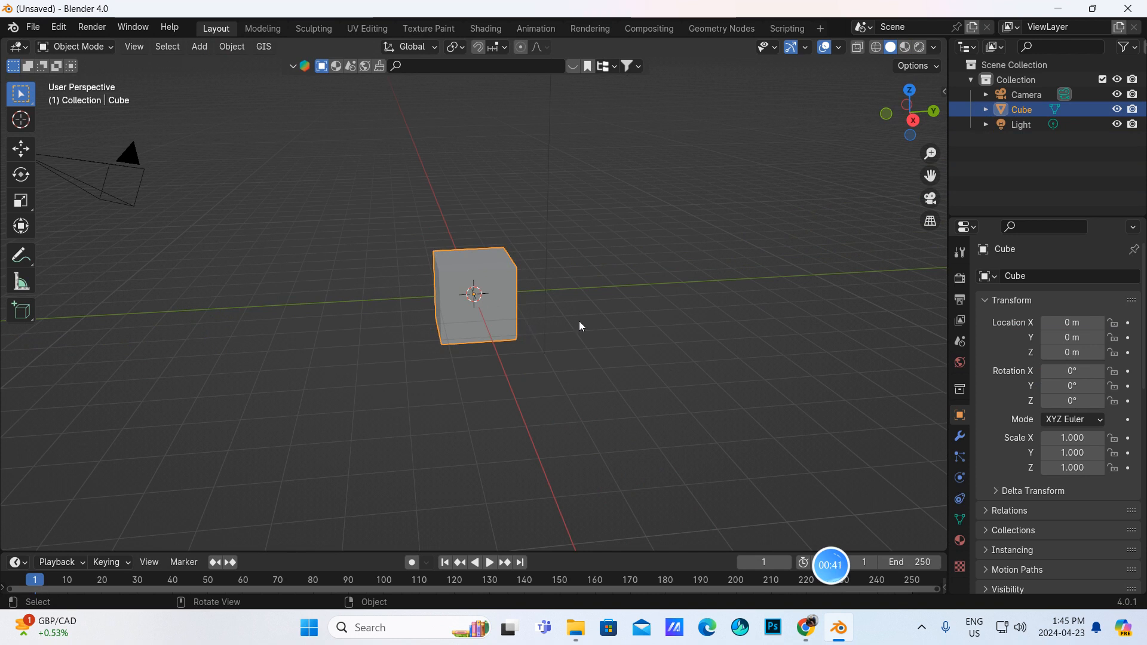
pyautogui.scroll(2, 579, 321)
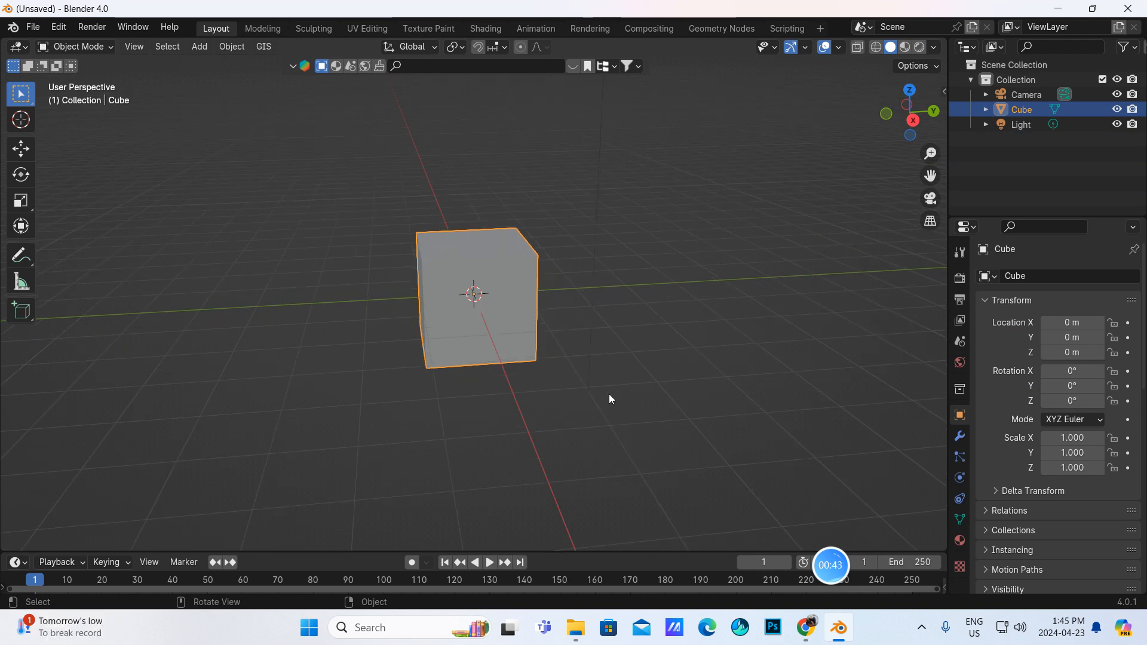
# - Switch to Chrome and look through the collections and video lists (合集和列表) on the Bilibili channel page
pyautogui.click(808, 628)
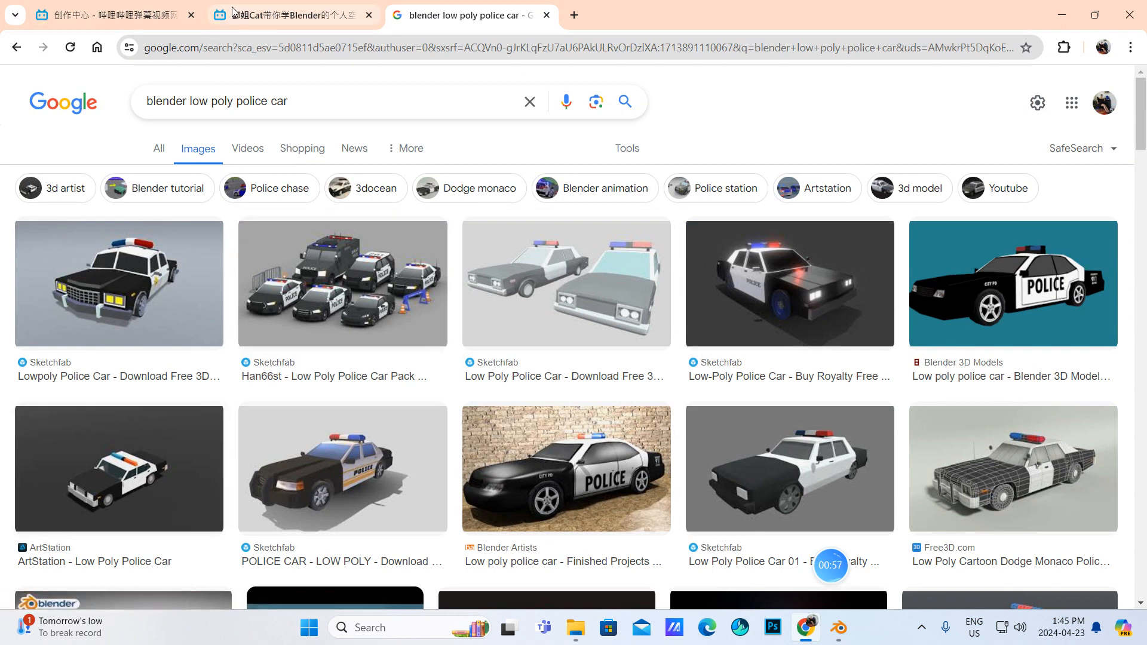
pyautogui.click(258, 17)
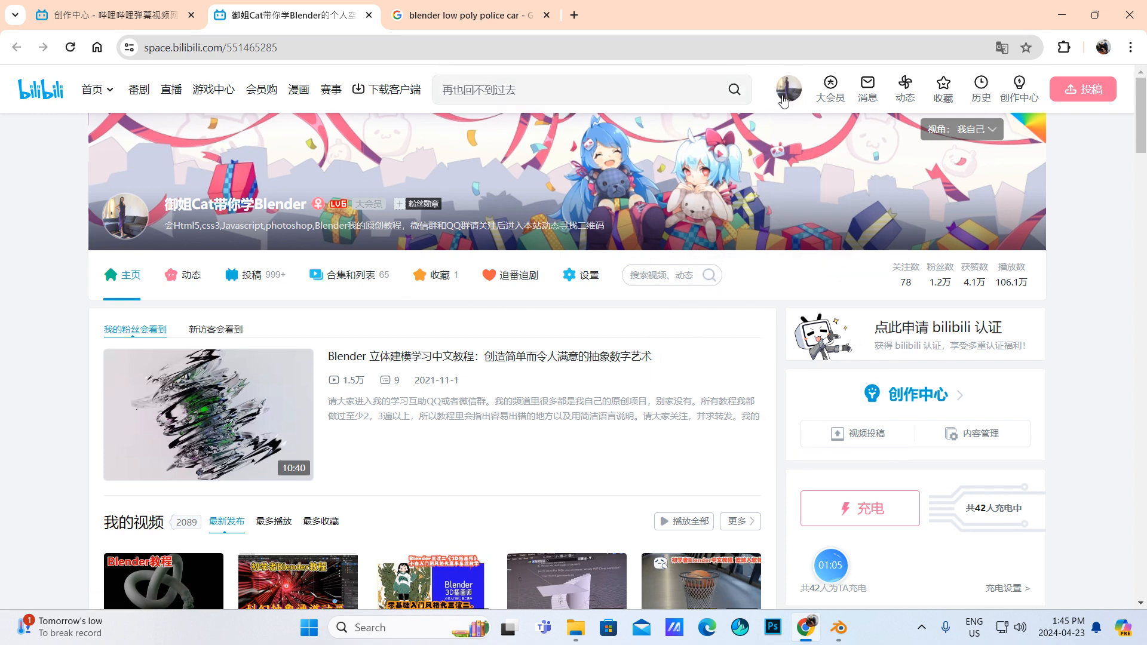
pyautogui.moveTo(787, 100)
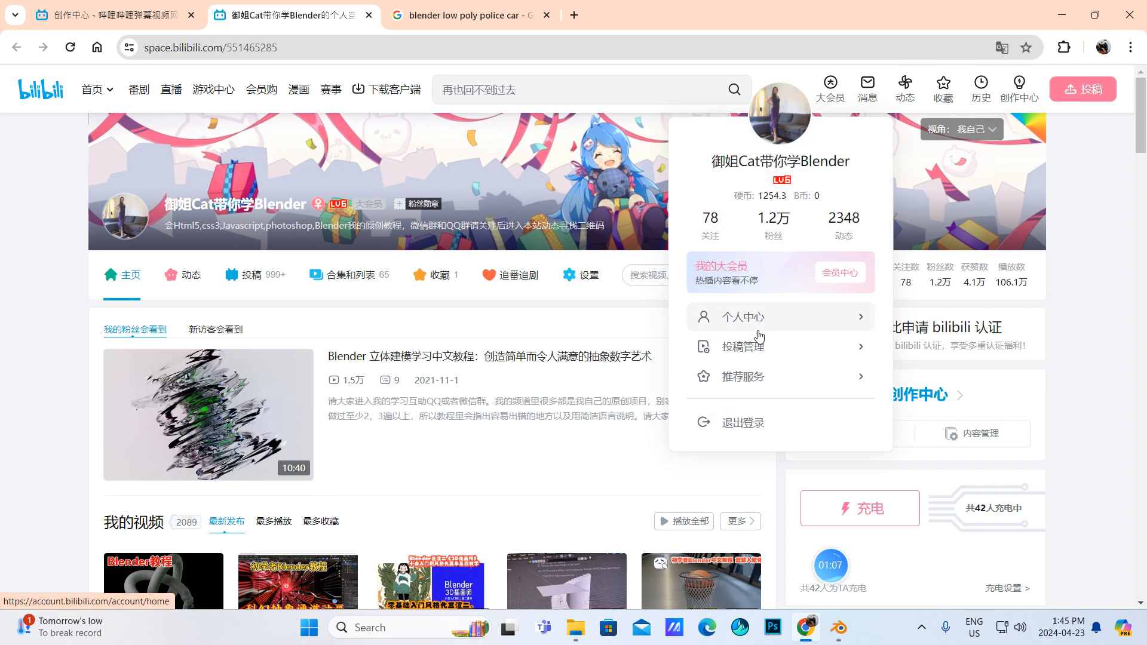
pyautogui.click(353, 282)
pyautogui.scroll(-2, 499, 308)
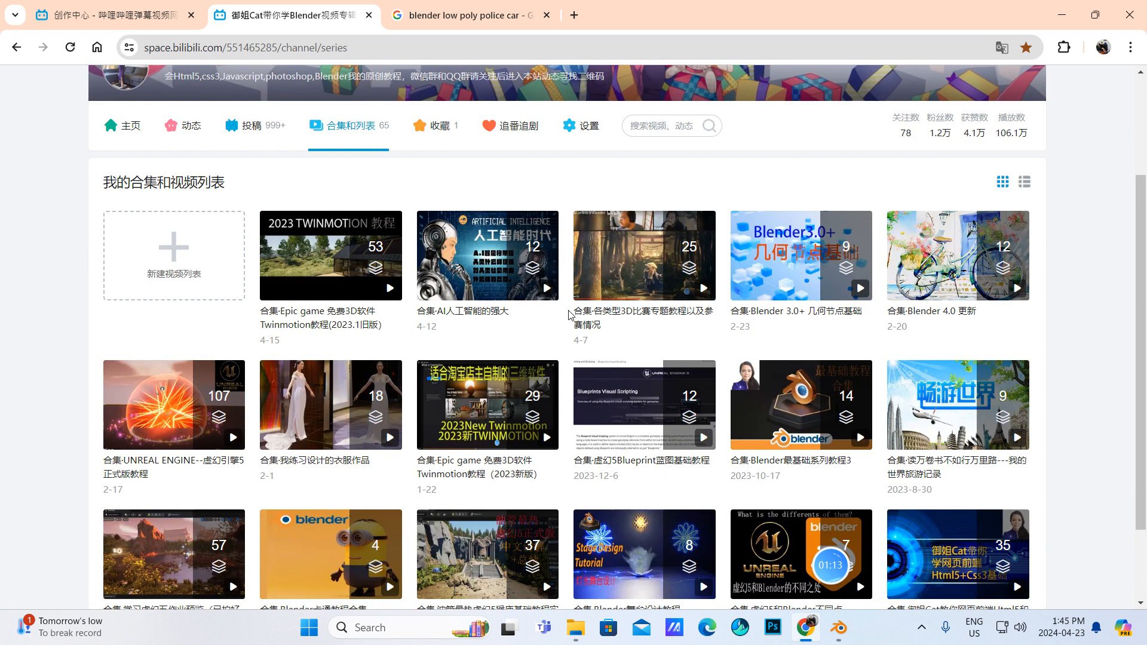
pyautogui.scroll(-2, 598, 394)
pyautogui.scroll(1, 627, 406)
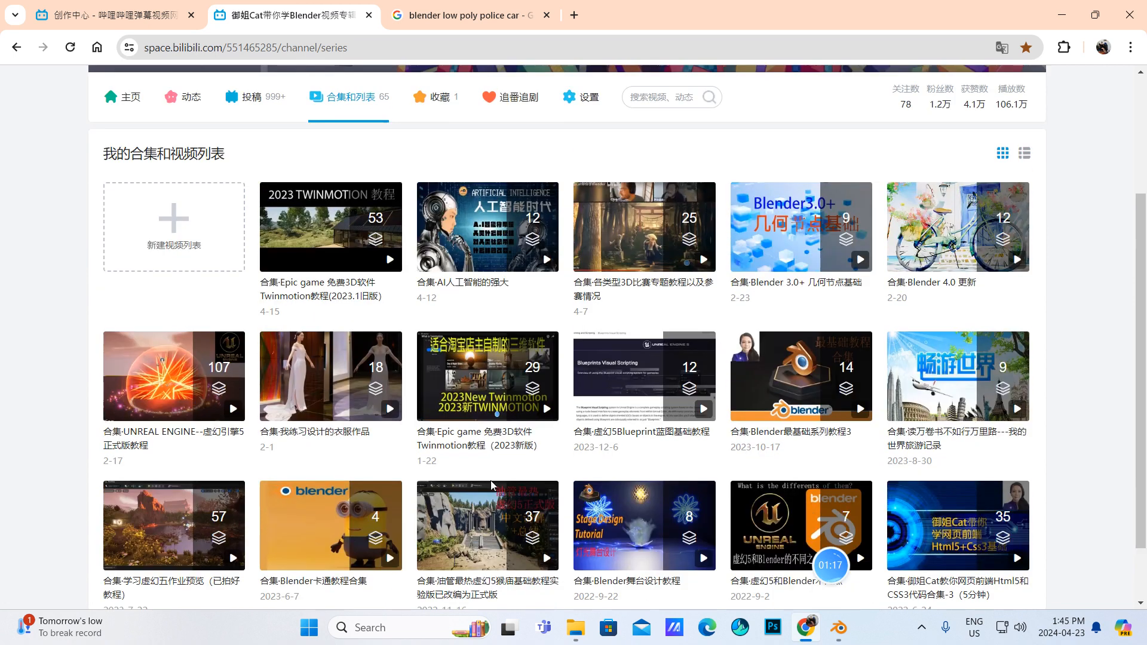
# - View the Unreal 5 monkey temple (猴庙) collection and the 我练习设计的衣服作品 collection, returning to the list after each
pyautogui.click(472, 526)
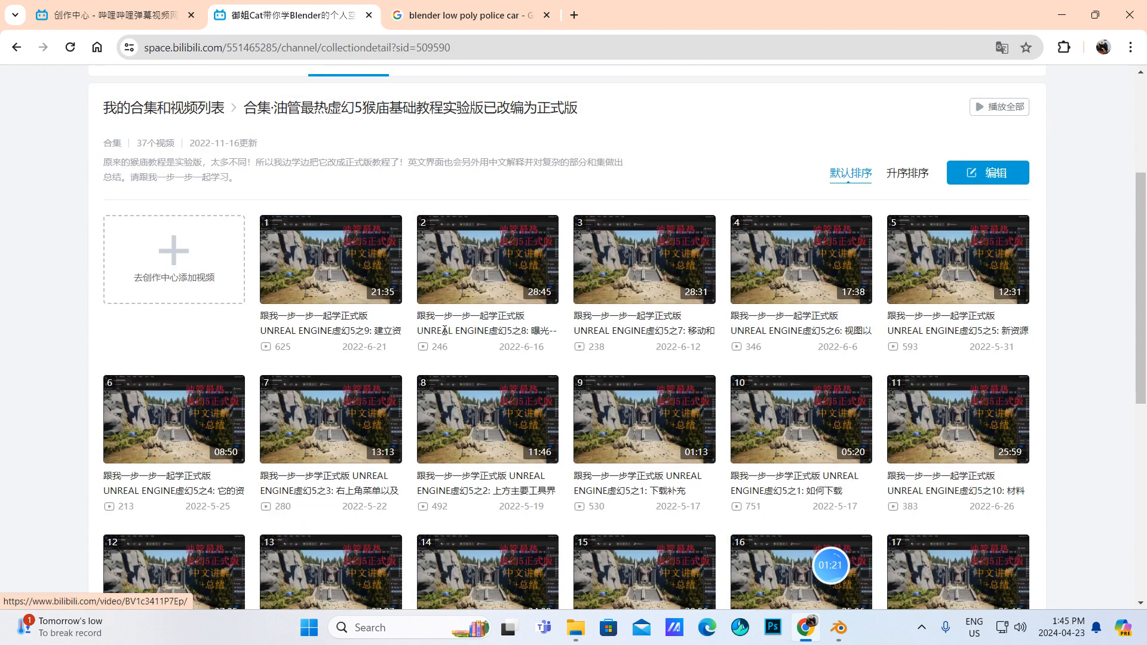
pyautogui.click(16, 47)
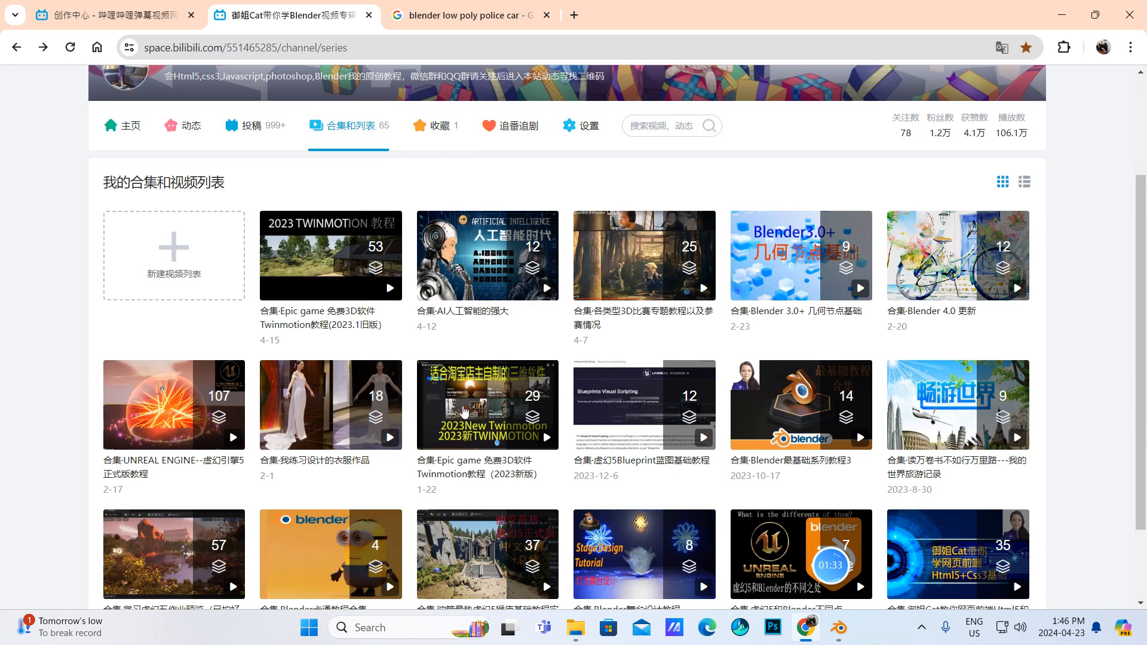
pyautogui.click(357, 410)
pyautogui.scroll(-4, 690, 423)
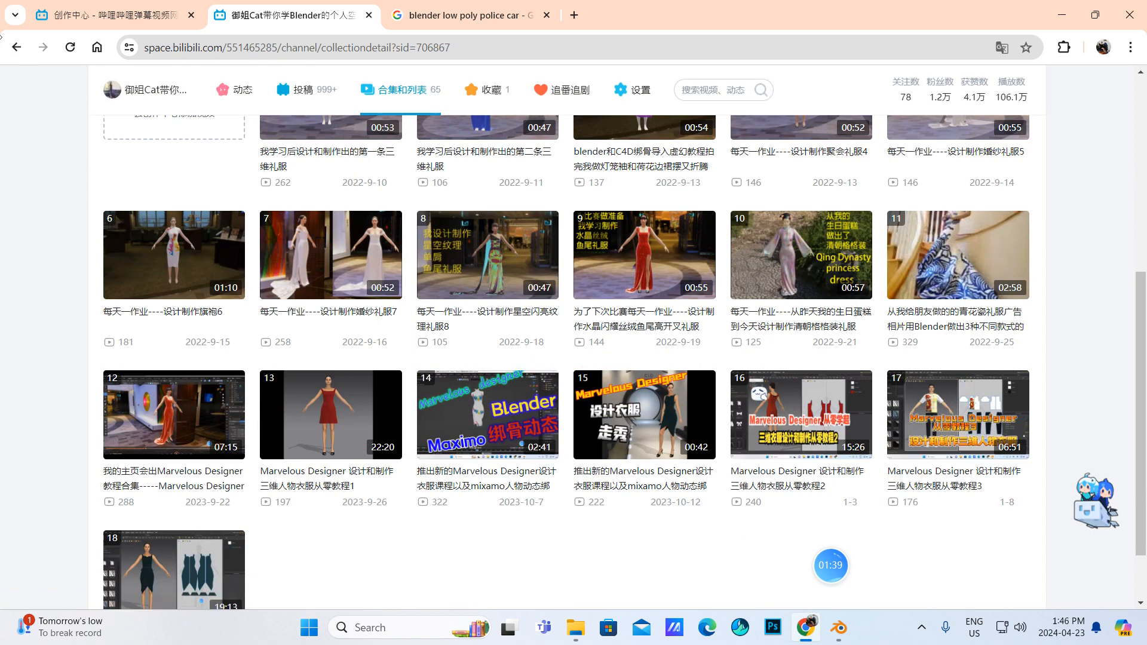
pyautogui.click(16, 47)
# - Look through the 布艺教程 series from page 2 of the video lists and return to the list
pyautogui.scroll(-4, 462, 425)
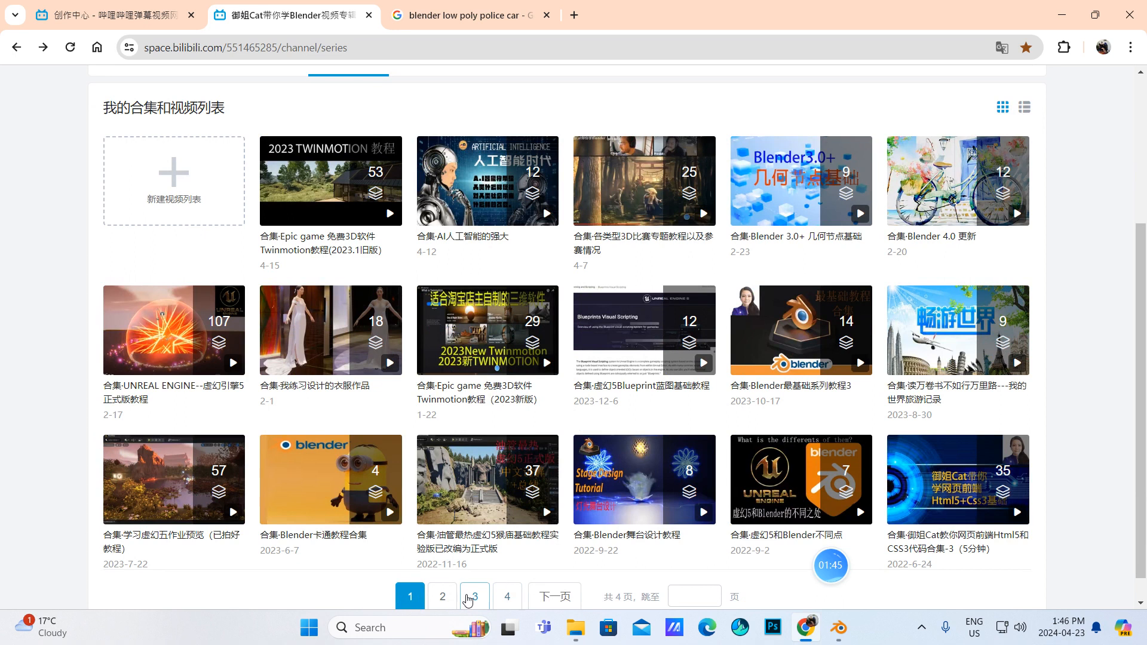
pyautogui.click(442, 595)
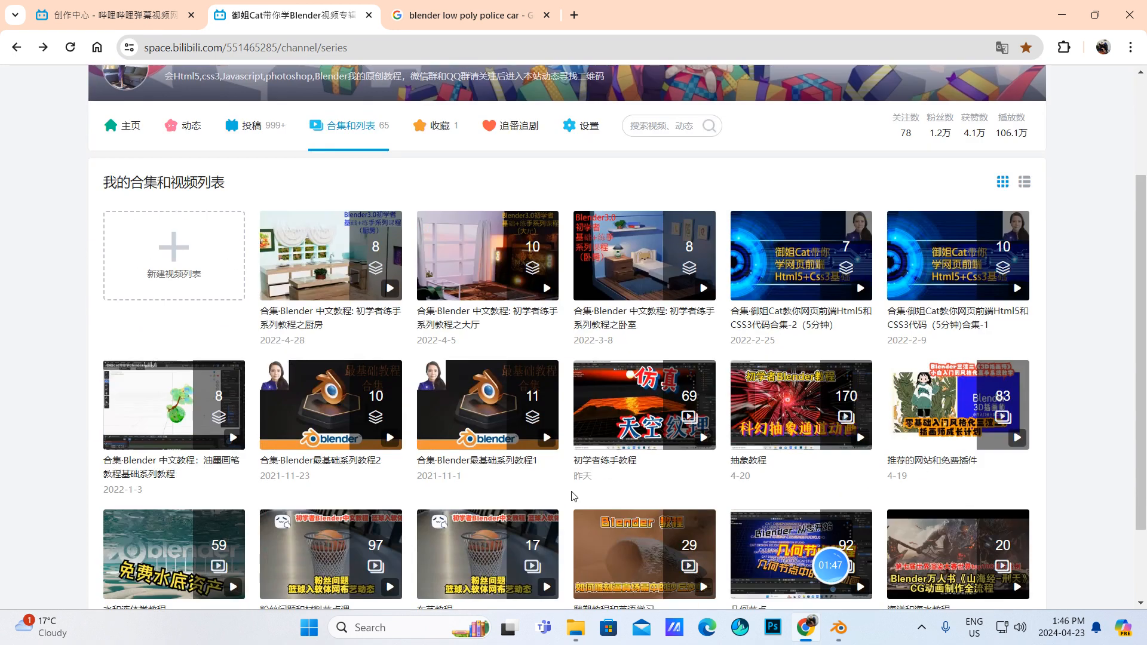
pyautogui.scroll(-2, 574, 496)
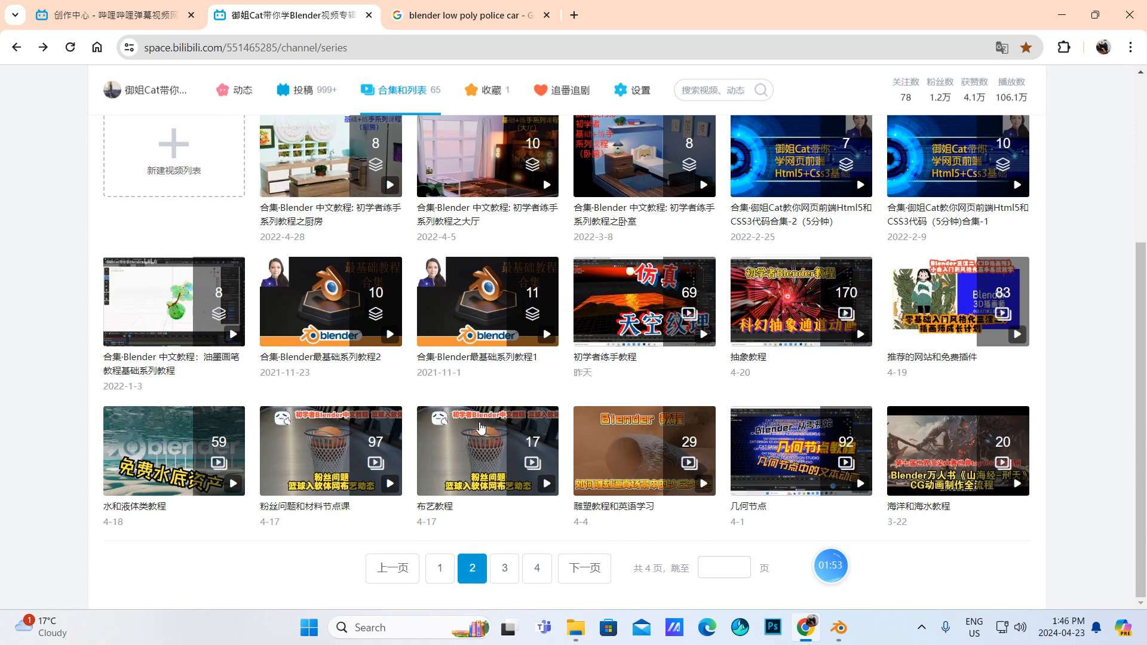
pyautogui.click(473, 447)
pyautogui.scroll(-3, 586, 424)
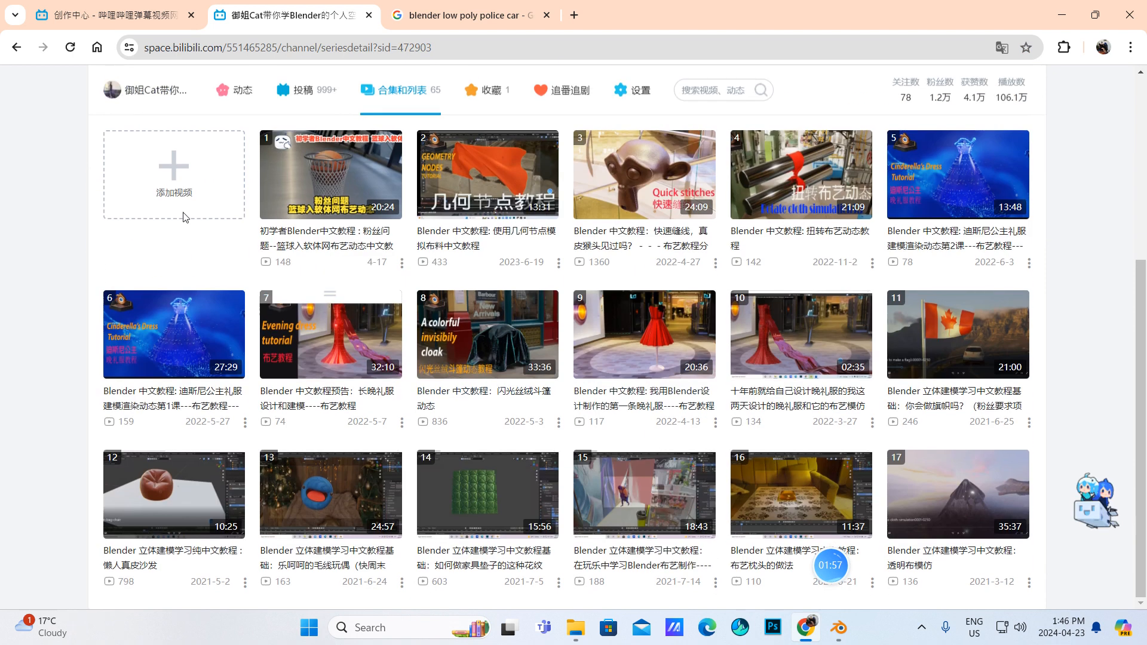
pyautogui.click(10, 46)
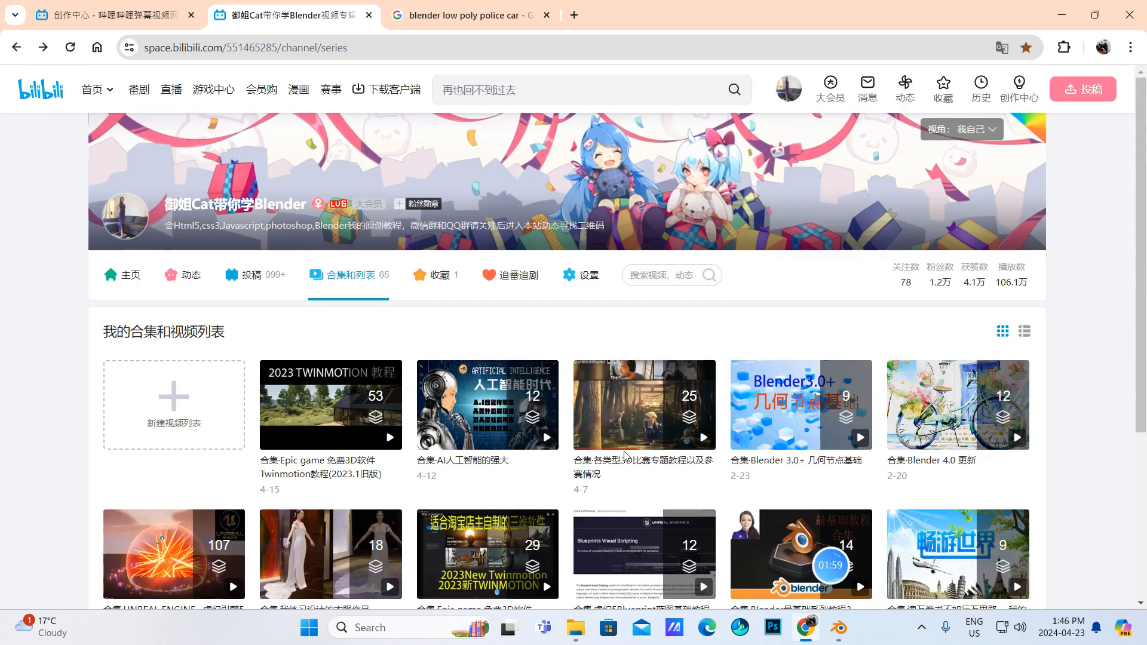
# - Browse pages 2 and 3 of the channel's collections and video lists
pyautogui.scroll(-4, 442, 419)
pyautogui.click(443, 574)
pyautogui.scroll(-5, 538, 538)
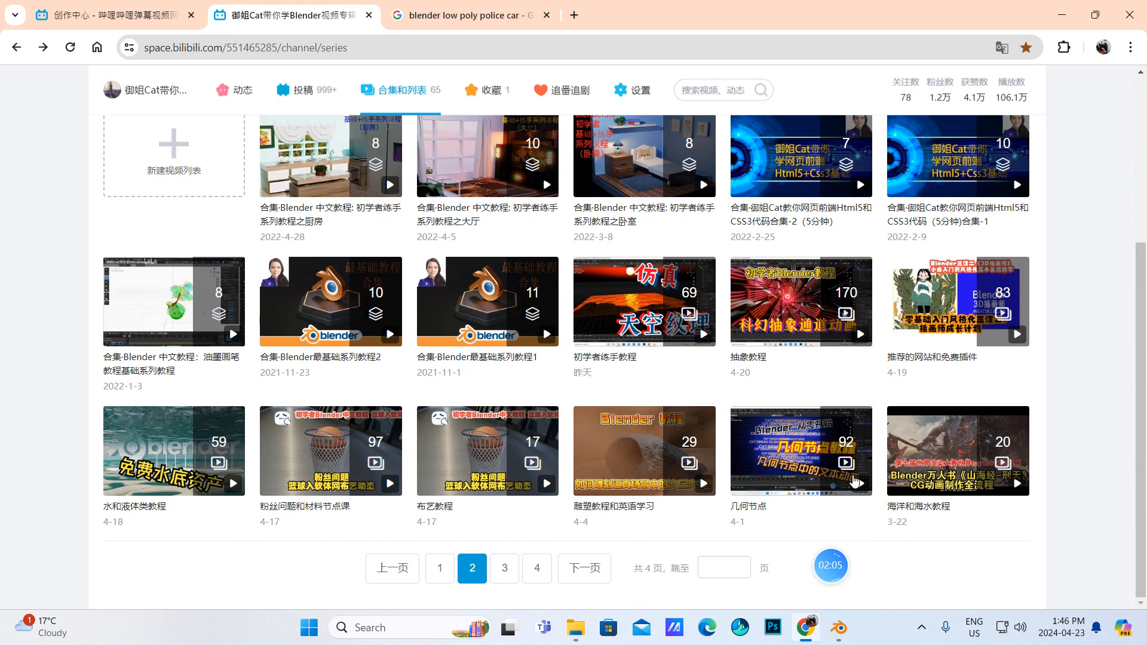
pyautogui.click(504, 568)
pyautogui.scroll(-3, 561, 430)
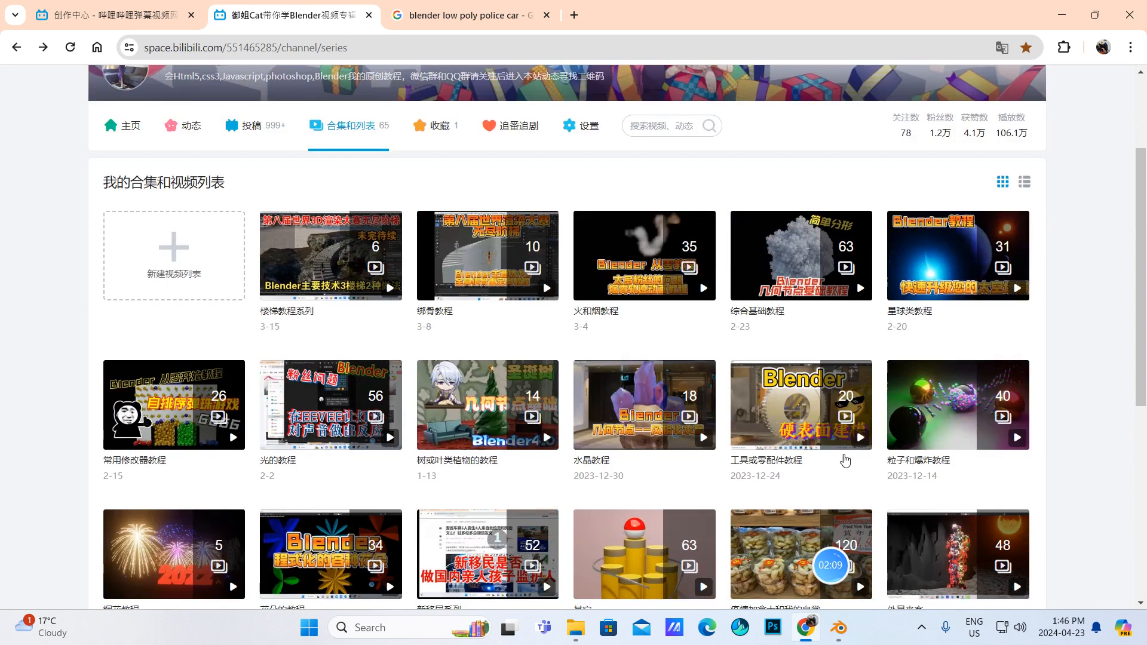
pyautogui.moveTo(859, 570)
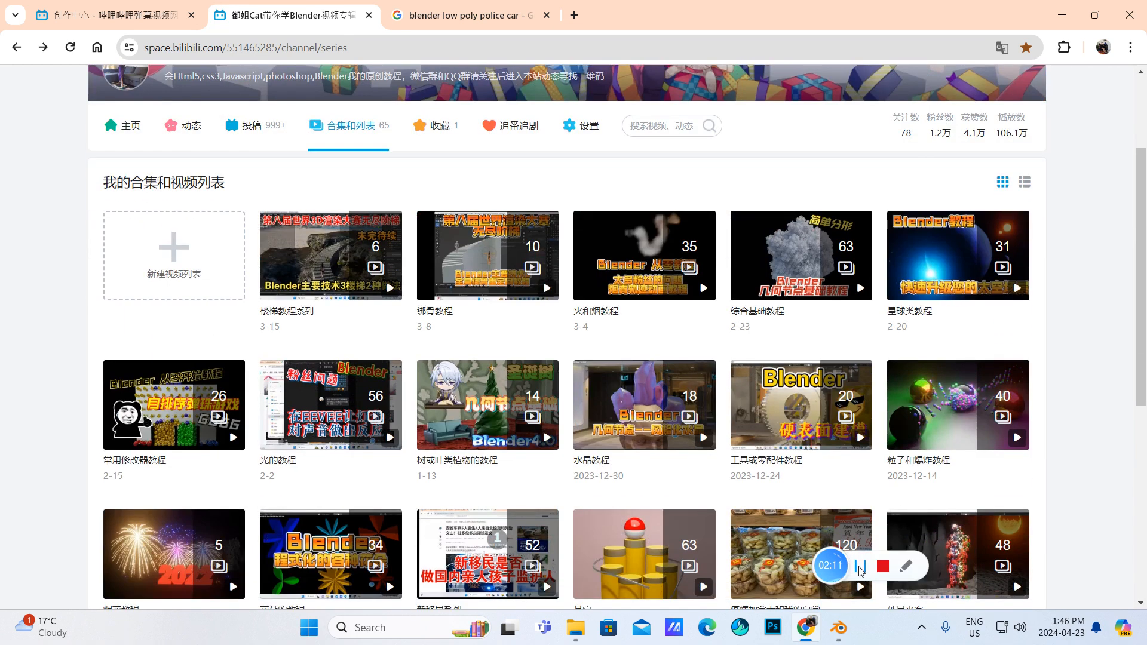
pyautogui.scroll(-2, 785, 383)
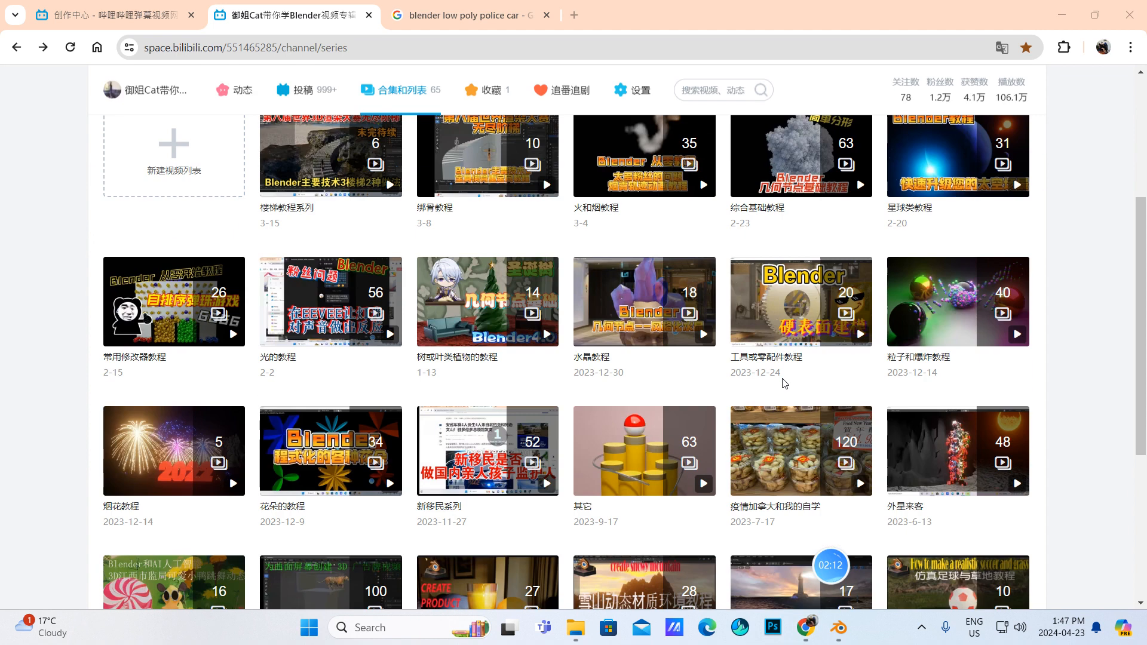
# - Look through the videos of the 工具或零配件教程 series and return to the list
pyautogui.click(792, 312)
pyautogui.scroll(-4, 645, 418)
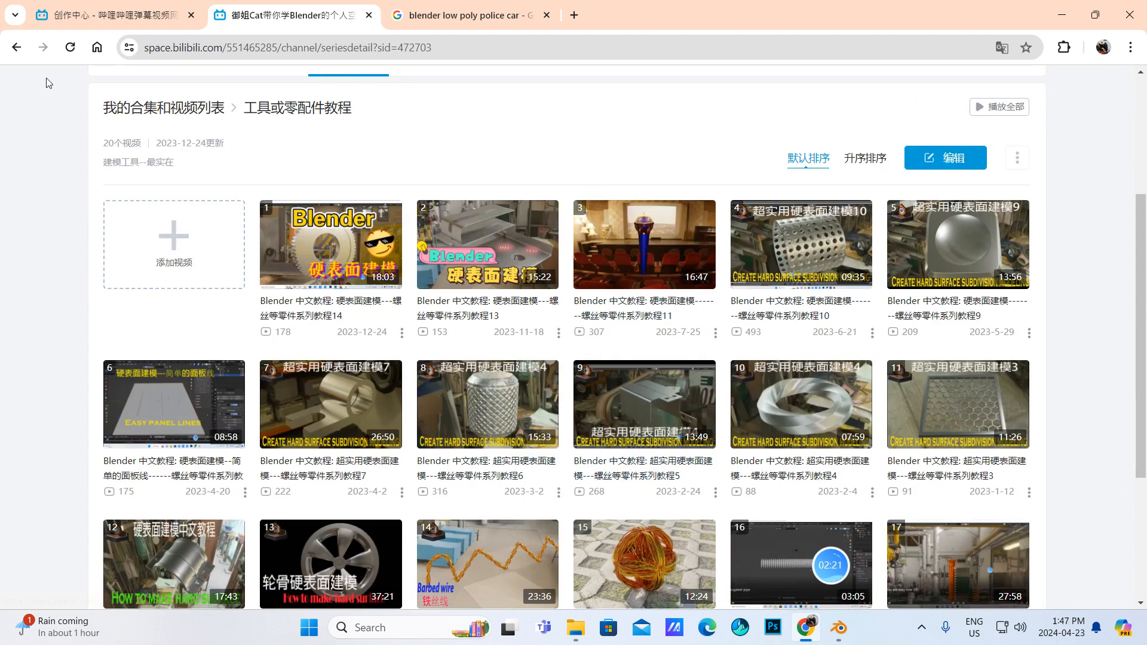
pyautogui.click(17, 50)
# - Examine the tutorial series on page 2 of the collections and video lists again
pyautogui.scroll(-5, 463, 572)
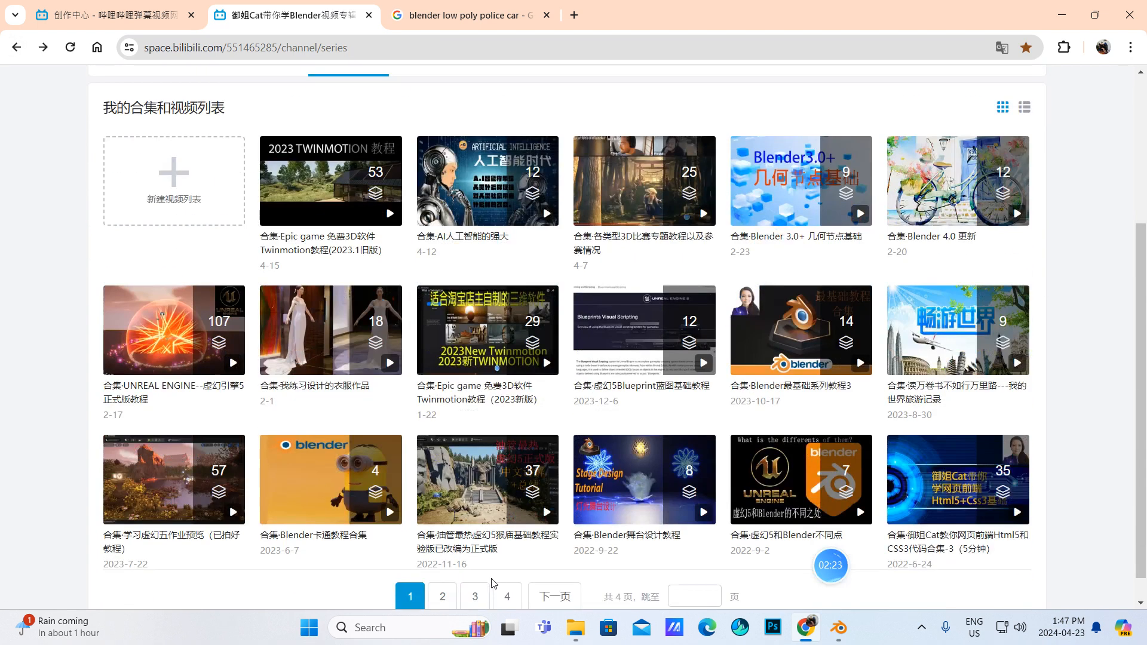
pyautogui.click(442, 568)
pyautogui.scroll(-4, 538, 477)
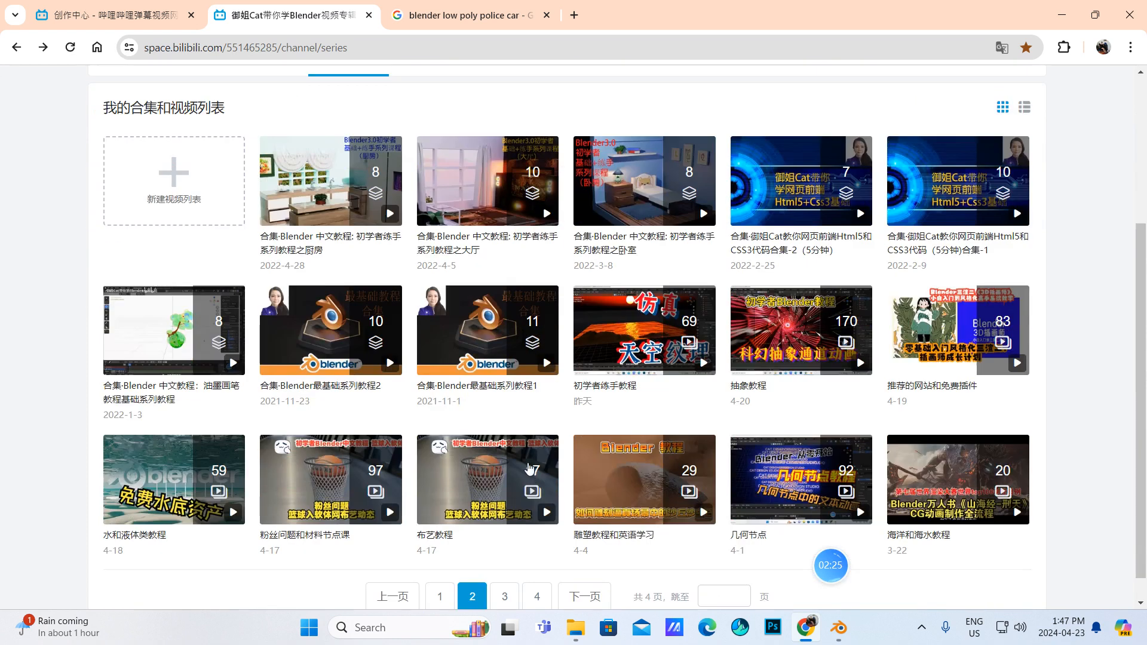
pyautogui.scroll(-1, 546, 485)
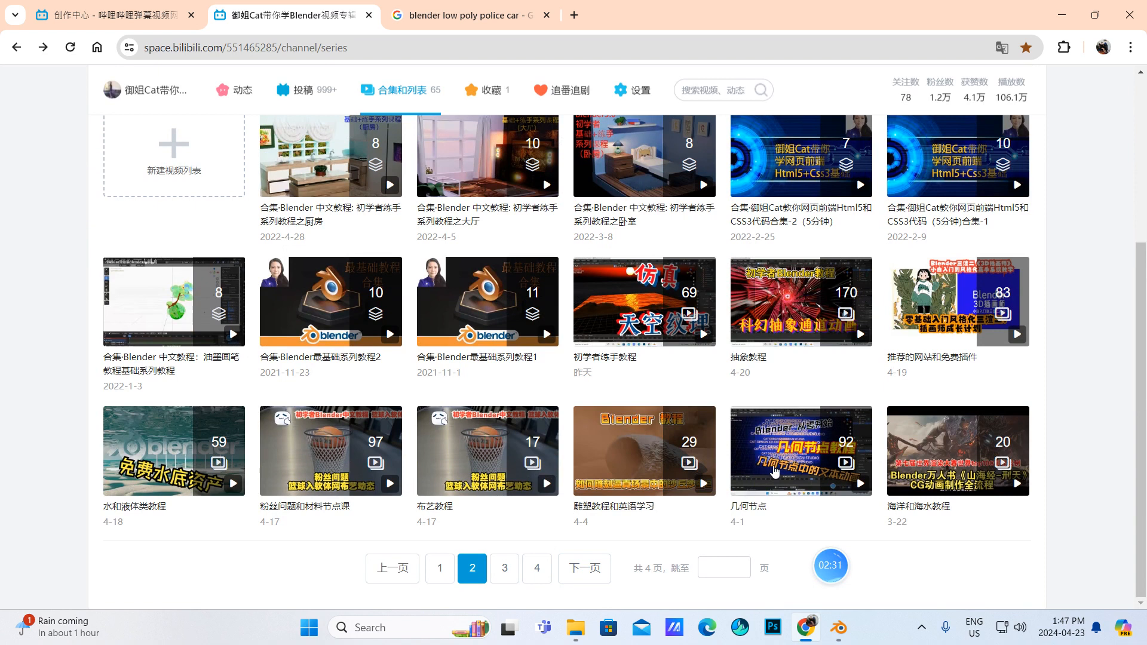
# - Switch to Blender, close the unsaved default cube file and minimize the Chrome window
pyautogui.click(836, 626)
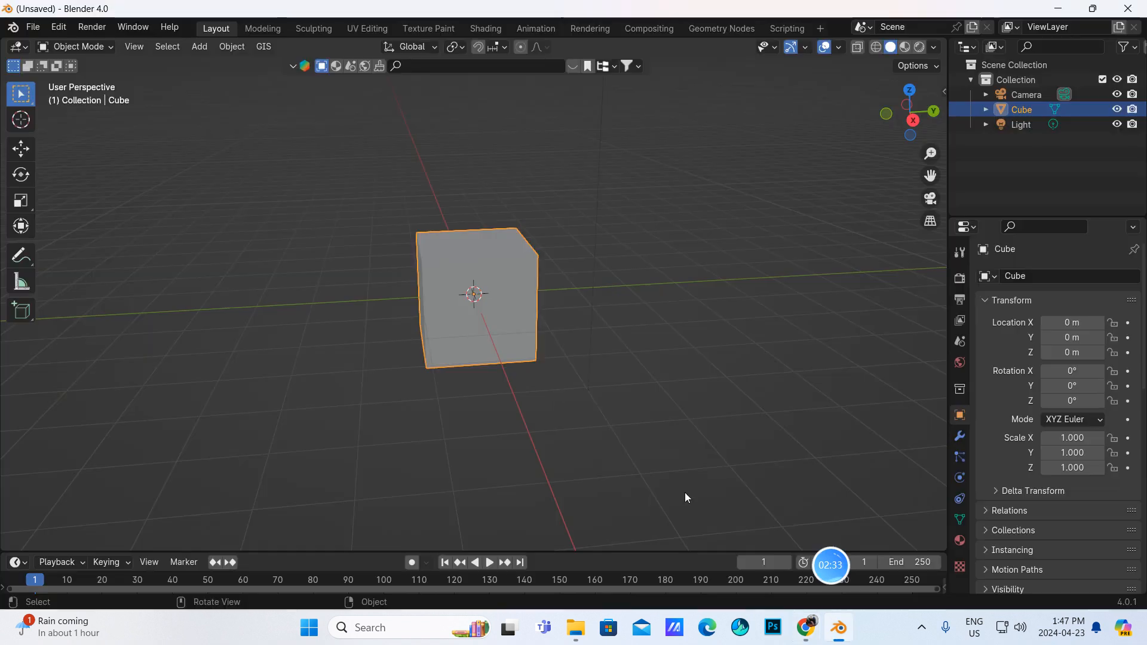
pyautogui.moveTo(556, 378); pyautogui.dragTo(511, 329, button='middle')
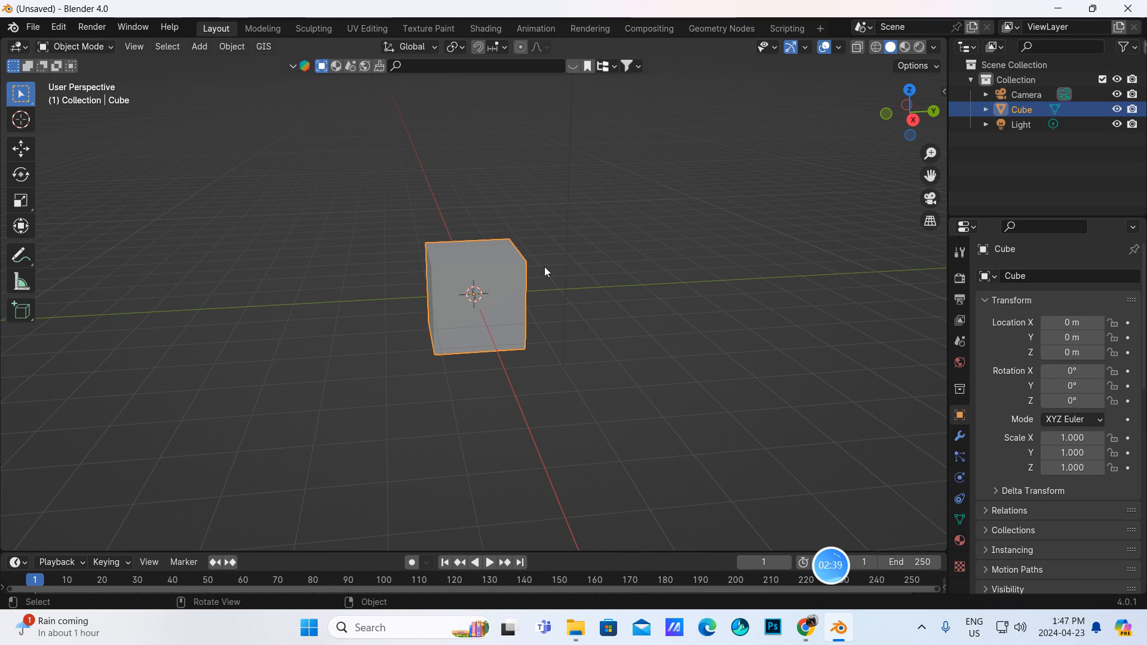
pyautogui.scroll(-2, 543, 272)
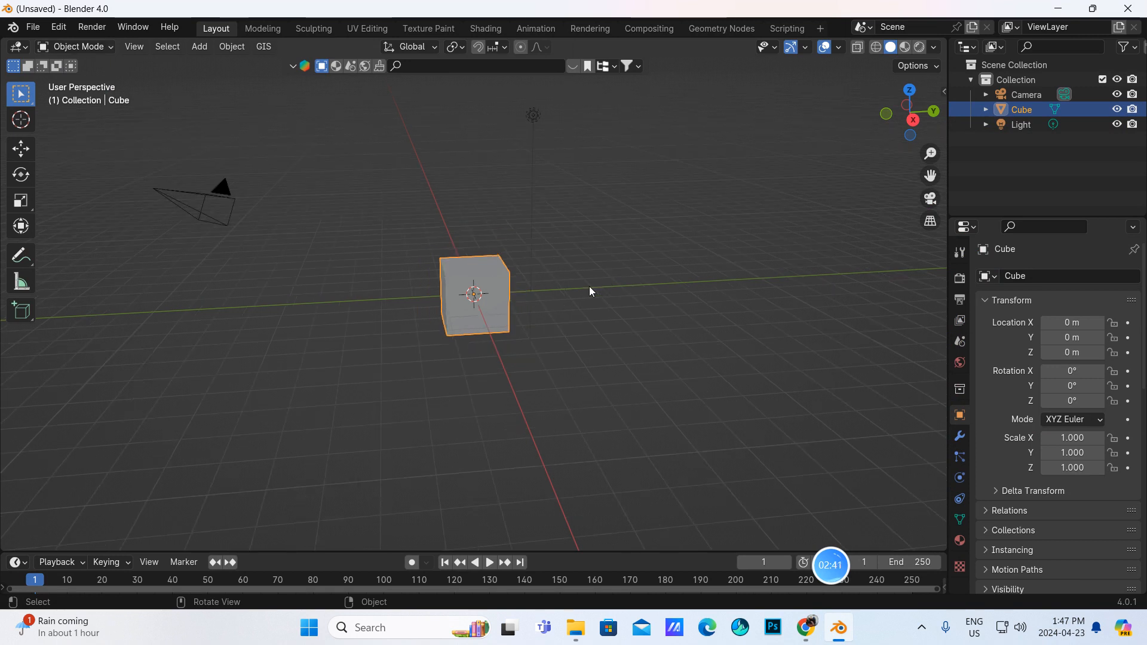
pyautogui.click(1127, 8)
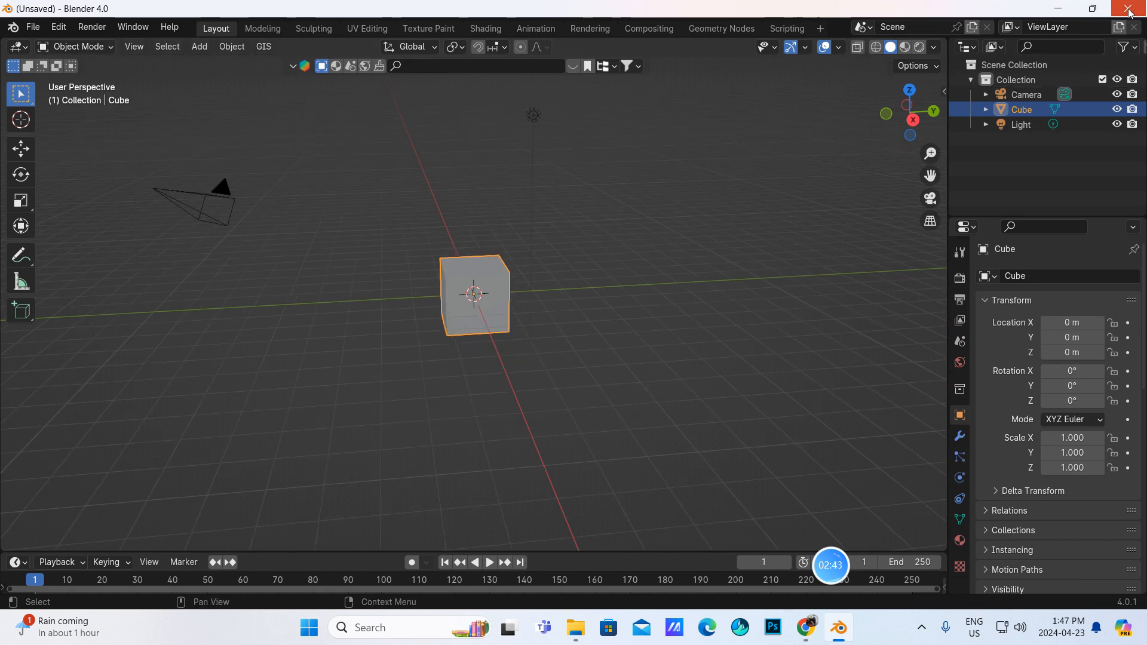
pyautogui.click(1062, 15)
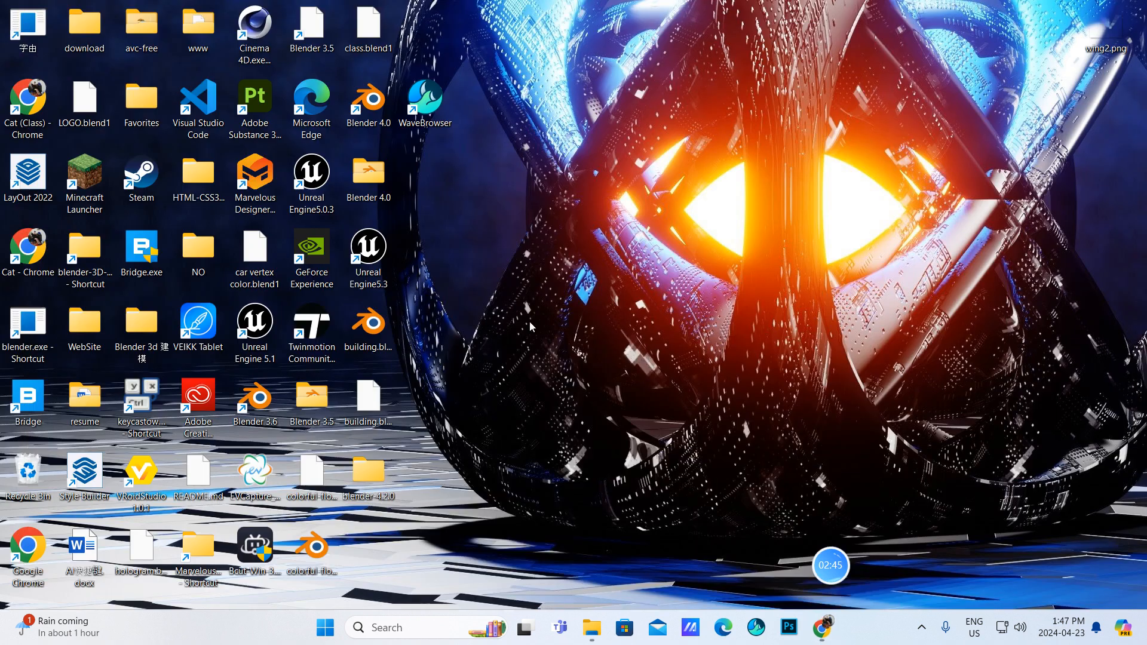
# - Launch Blender 4.2 from the blender-4.2.0 desktop folder and start a new General file
pyautogui.doubleClick(371, 470)
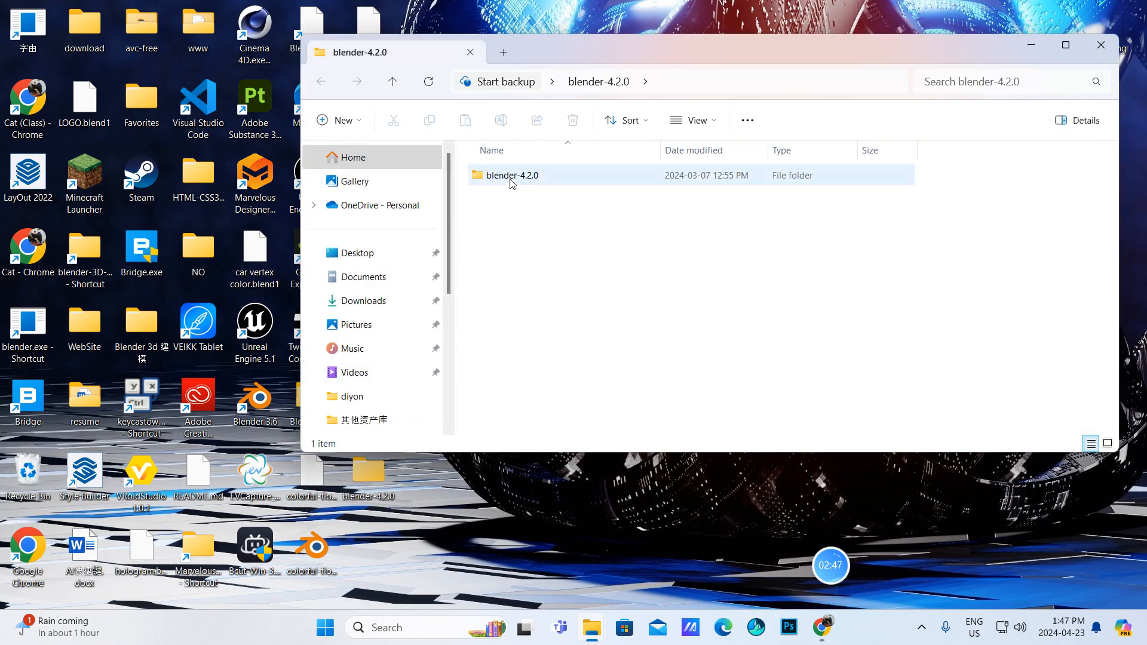
pyautogui.doubleClick(521, 273)
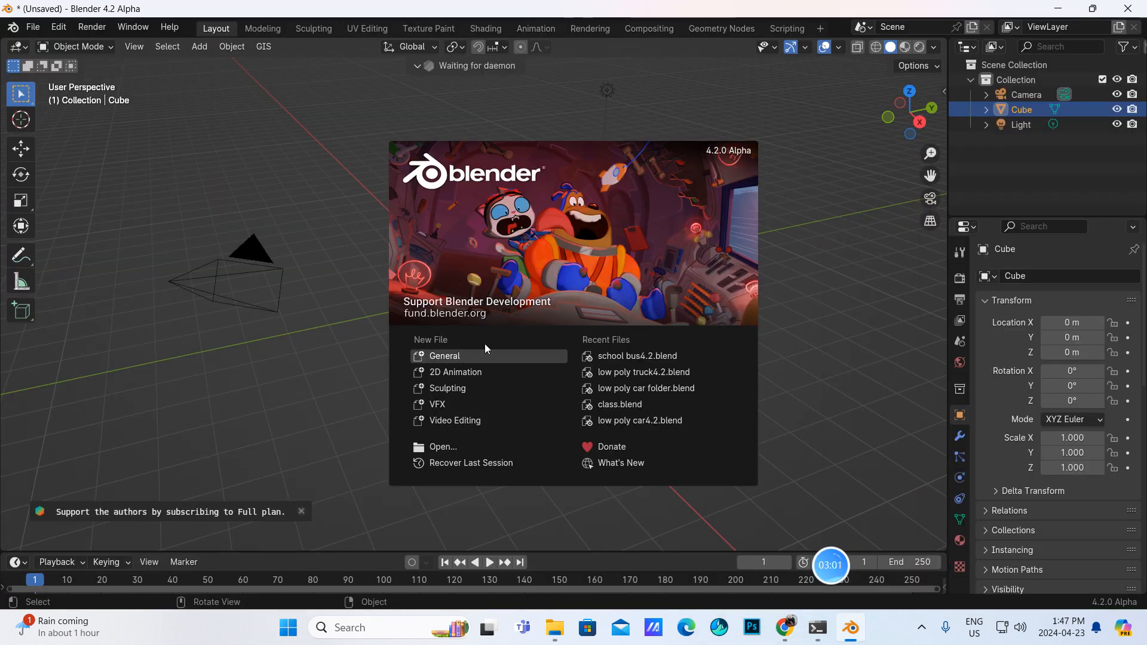
pyautogui.click(457, 357)
# - Put the default cube into Edit Mode with face selection and clear the current selection
pyautogui.click(113, 46)
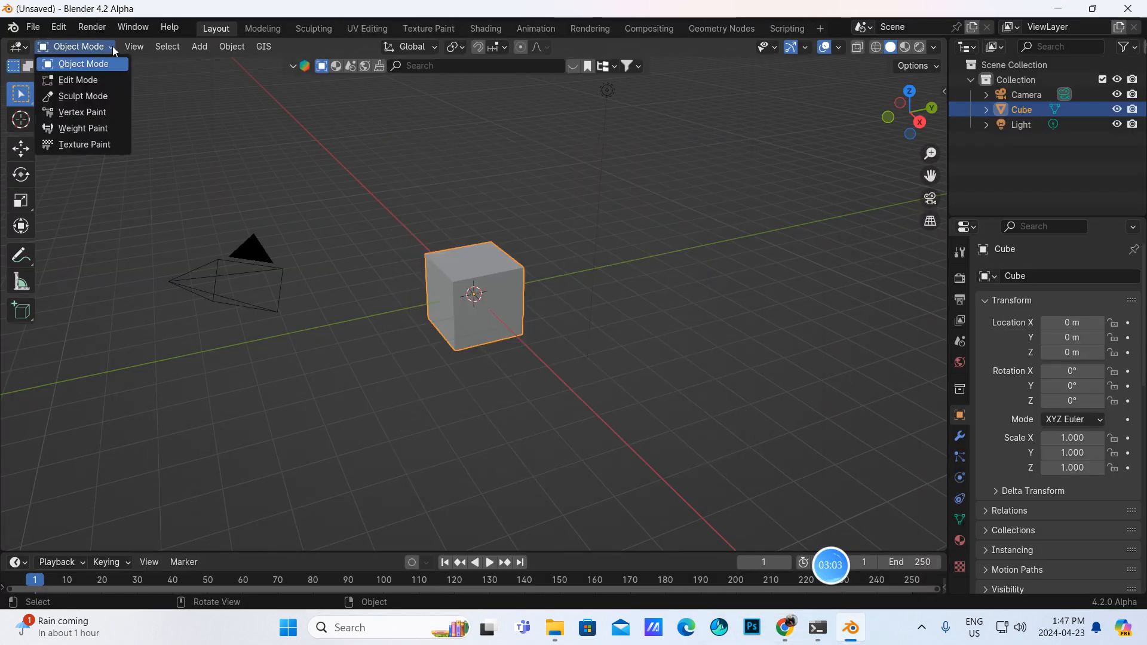
pyautogui.click(98, 80)
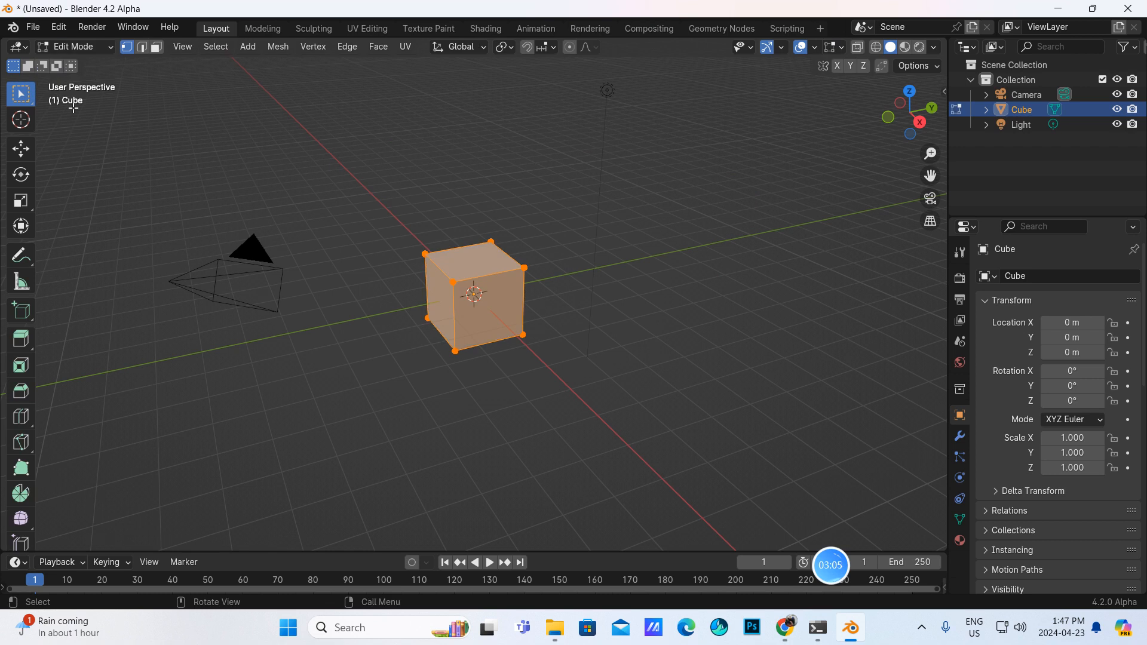
pyautogui.click(157, 47)
pyautogui.hotkey('alt', 'a')
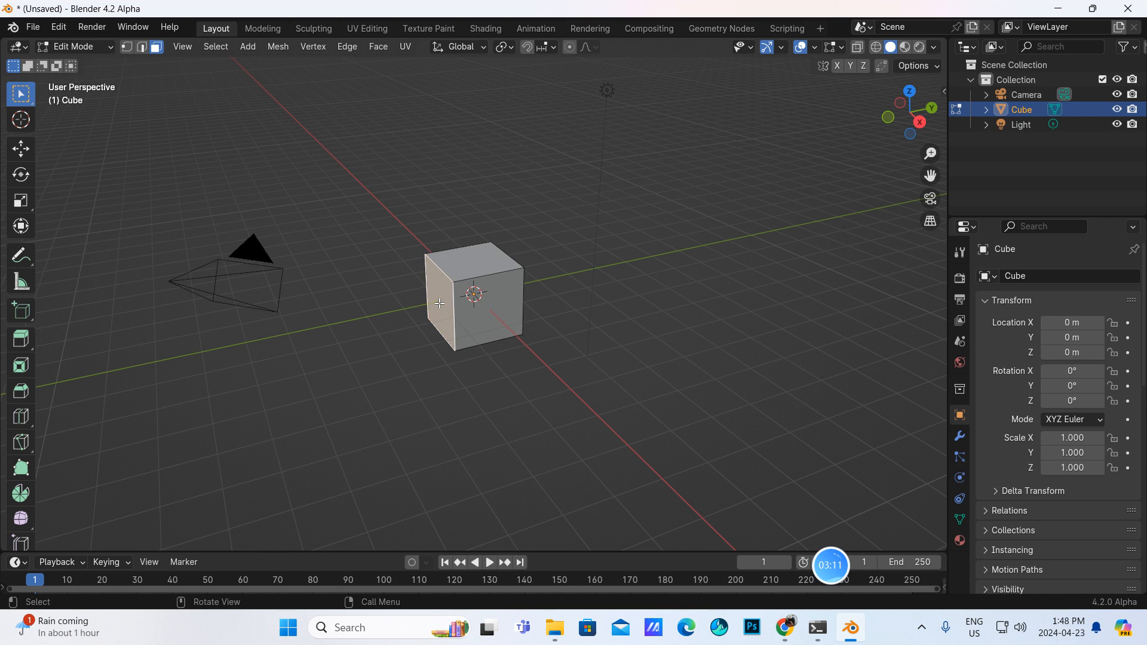
# - Move the cube's face on the negative Y side outward along Y to lengthen the block
pyautogui.click(21, 200)
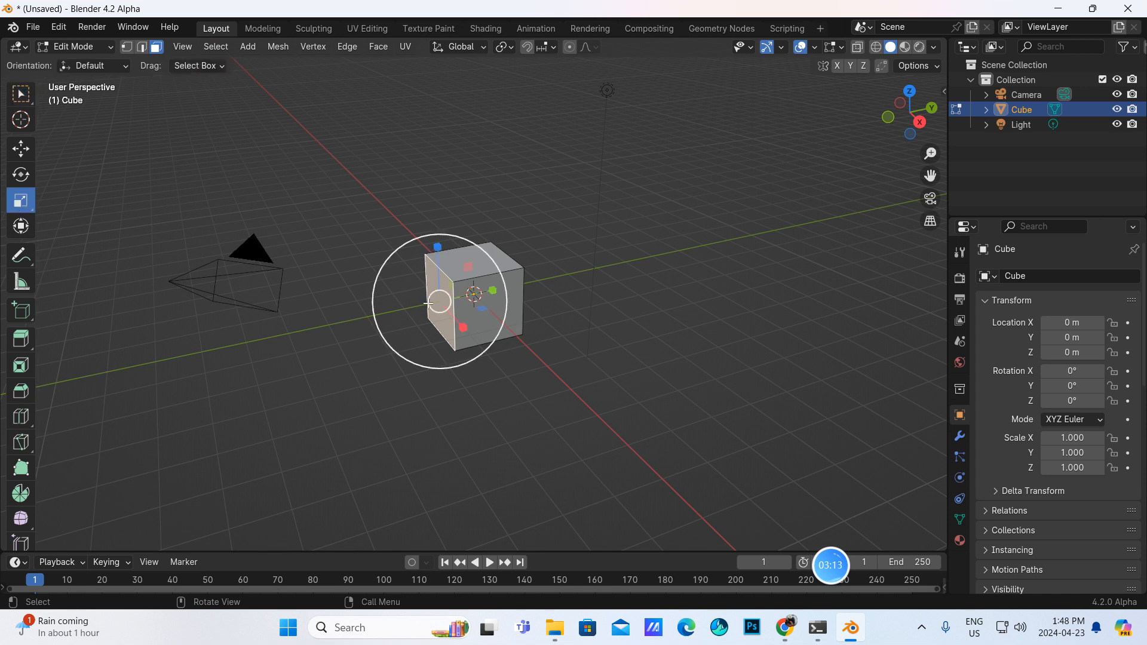
pyautogui.click(20, 149)
pyautogui.moveTo(475, 294); pyautogui.dragTo(415, 306)
pyautogui.moveTo(416, 306); pyautogui.dragTo(511, 308, button='middle')
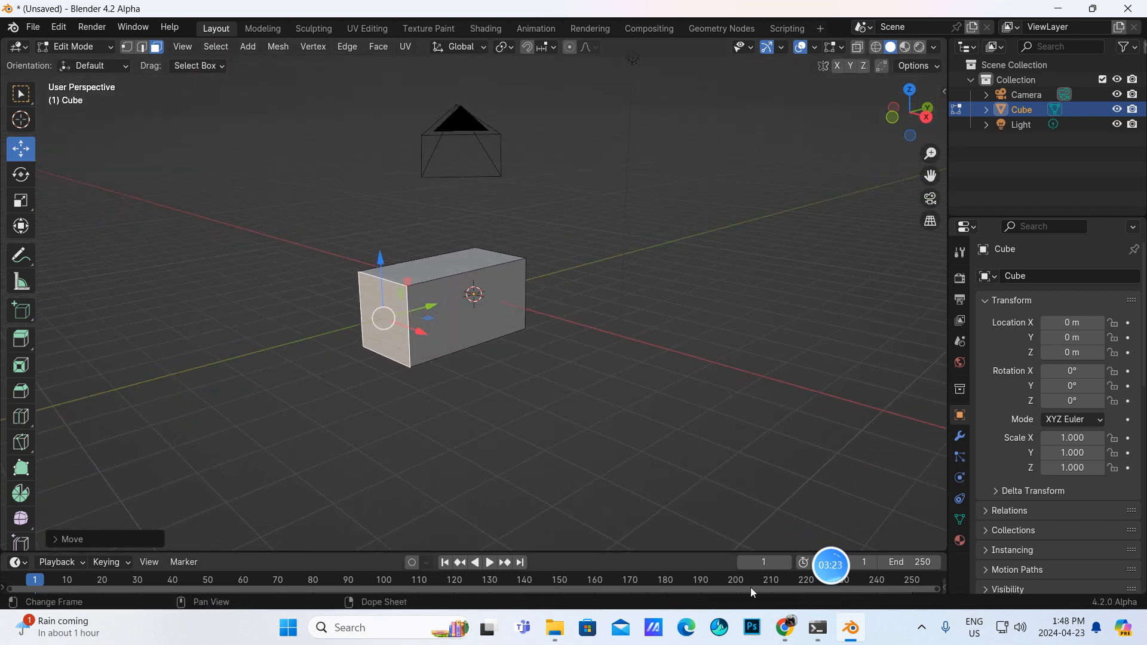
# - Switch to Chrome to view the "blender low poly police car" image results, and return to Blender
pyautogui.click(785, 628)
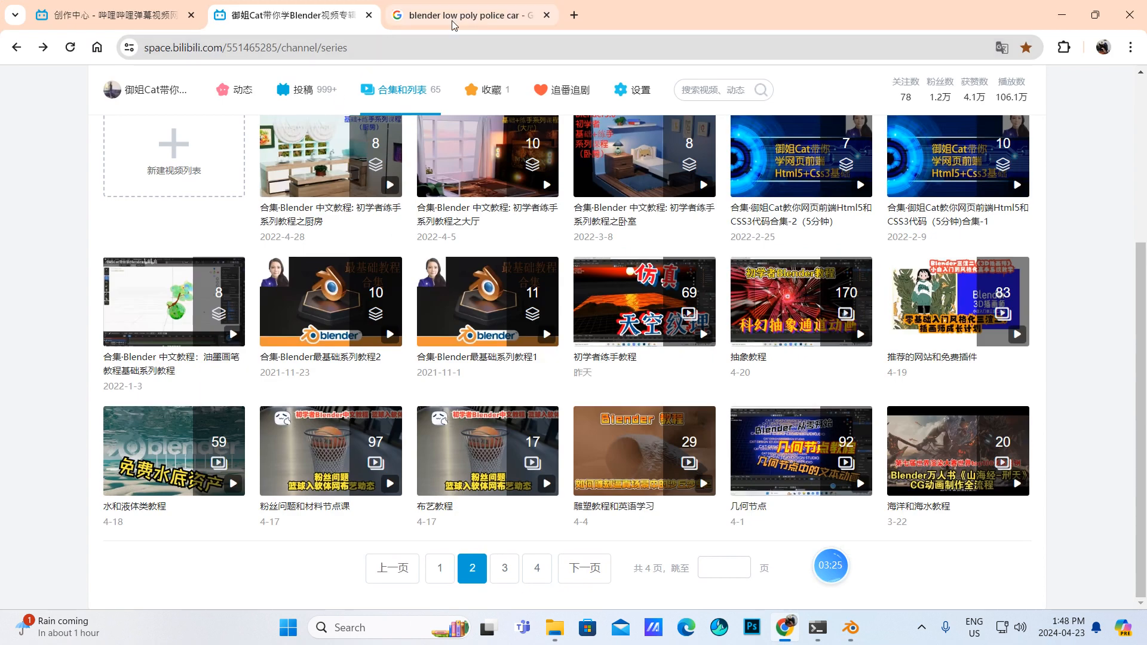
pyautogui.click(412, 16)
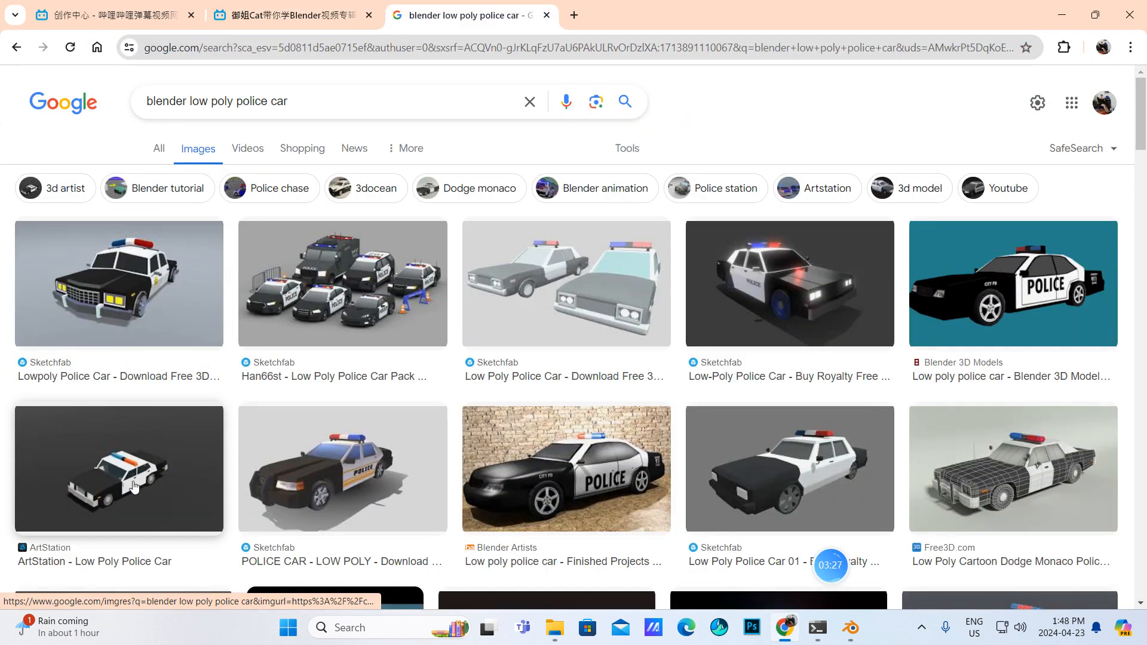
pyautogui.click(851, 629)
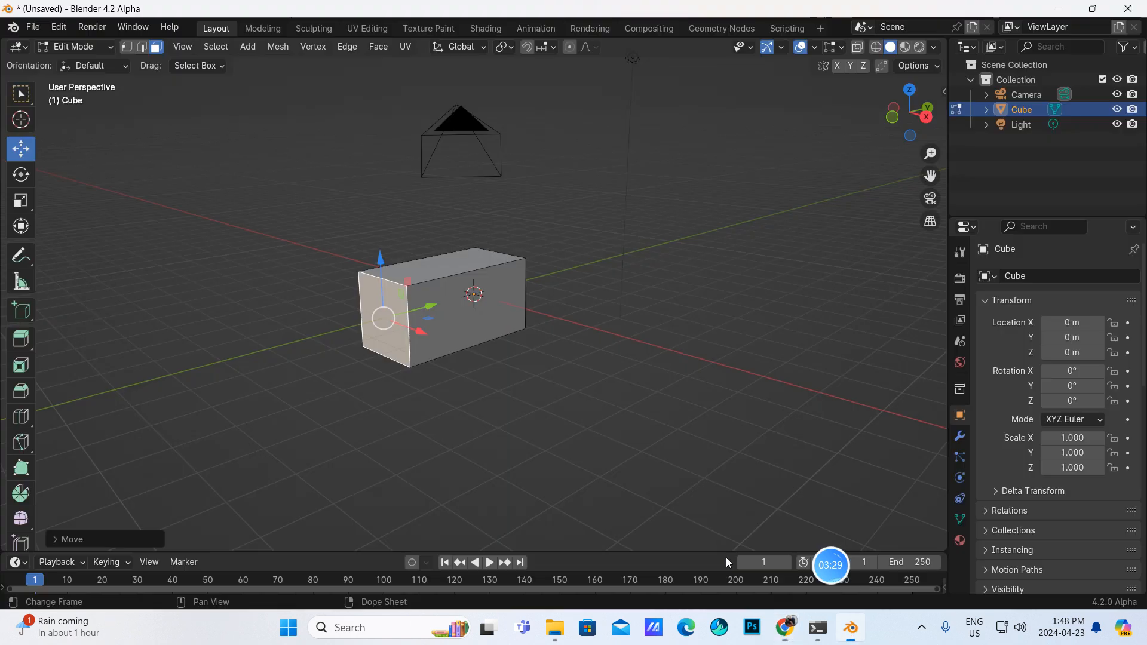
# - Scale the whole block into car body proportions: flatter along Z, wider along X and longer along Y
pyautogui.press('a')
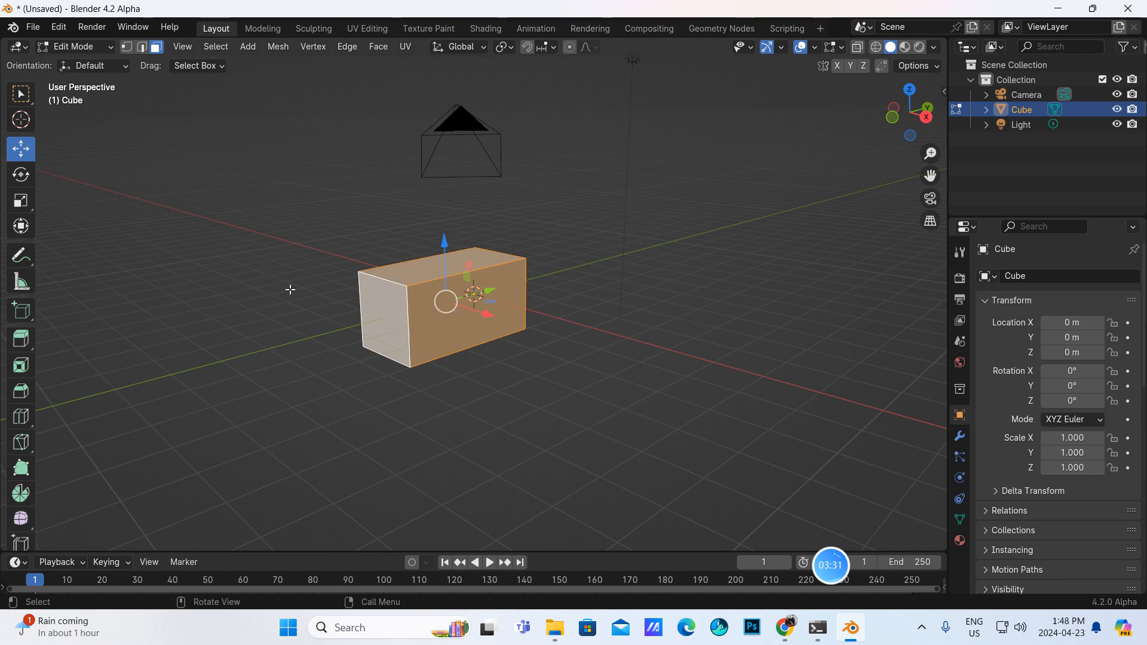
pyautogui.click(18, 203)
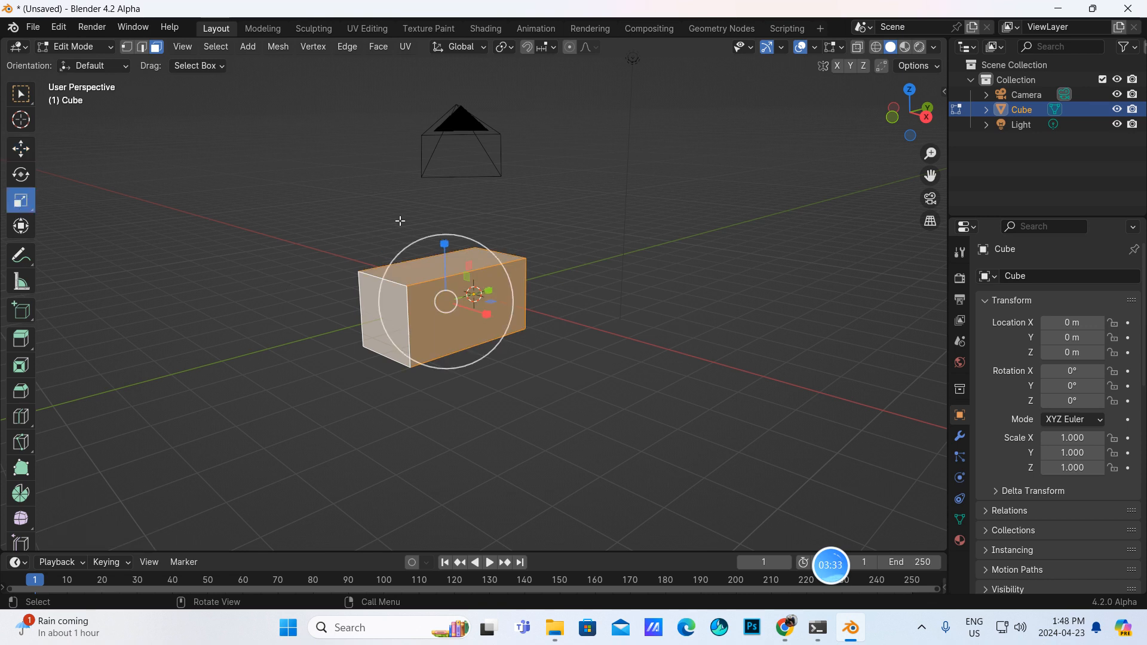
pyautogui.moveTo(444, 243); pyautogui.dragTo(443, 263)
pyautogui.moveTo(487, 314); pyautogui.dragTo(513, 325)
pyautogui.moveTo(558, 346); pyautogui.dragTo(450, 317, button='middle')
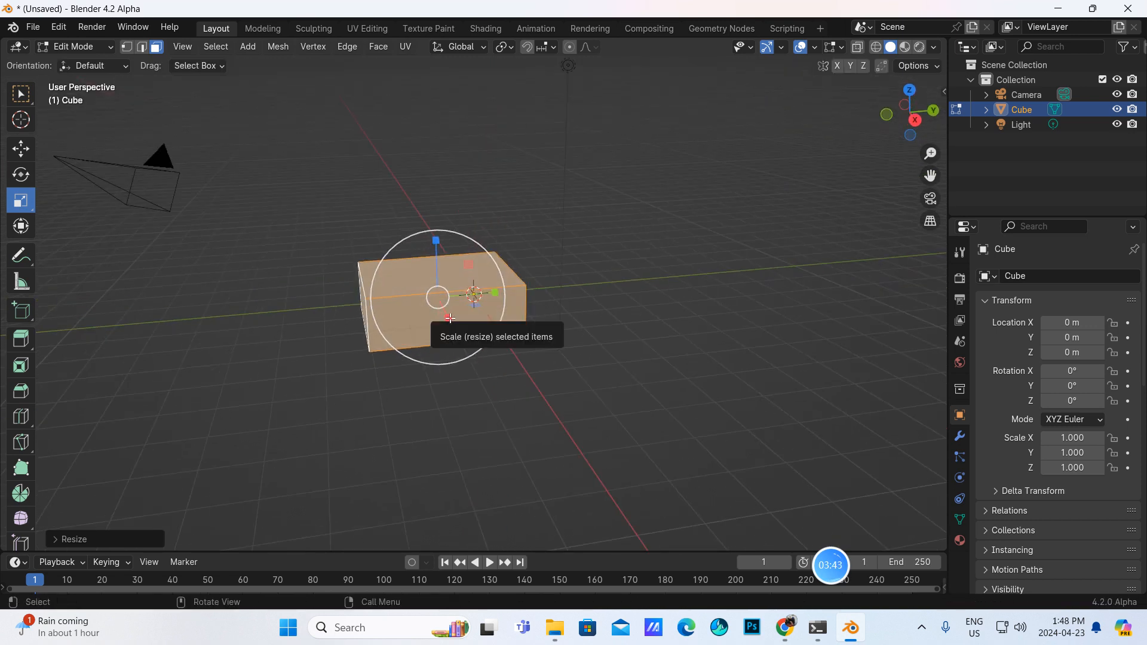
pyautogui.moveTo(495, 293); pyautogui.dragTo(518, 293)
# - Consult the police car references and add two crosswise loop cuts that divide the block into front, cabin and rear sections
pyautogui.click(785, 627)
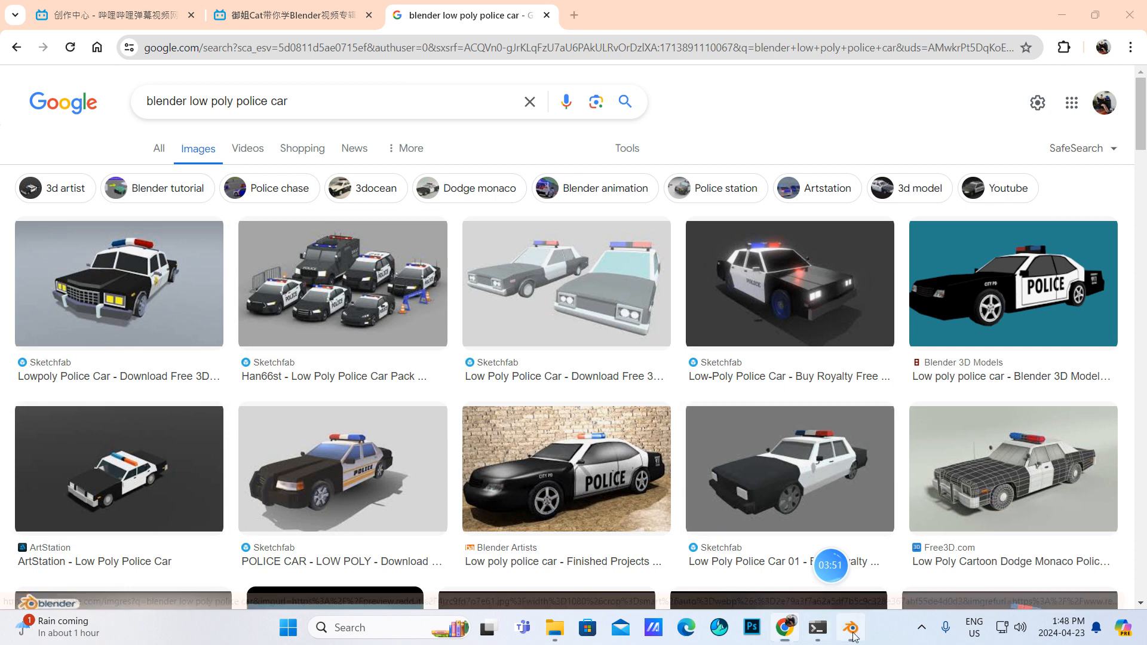
pyautogui.hotkey('alt', 'Tab')
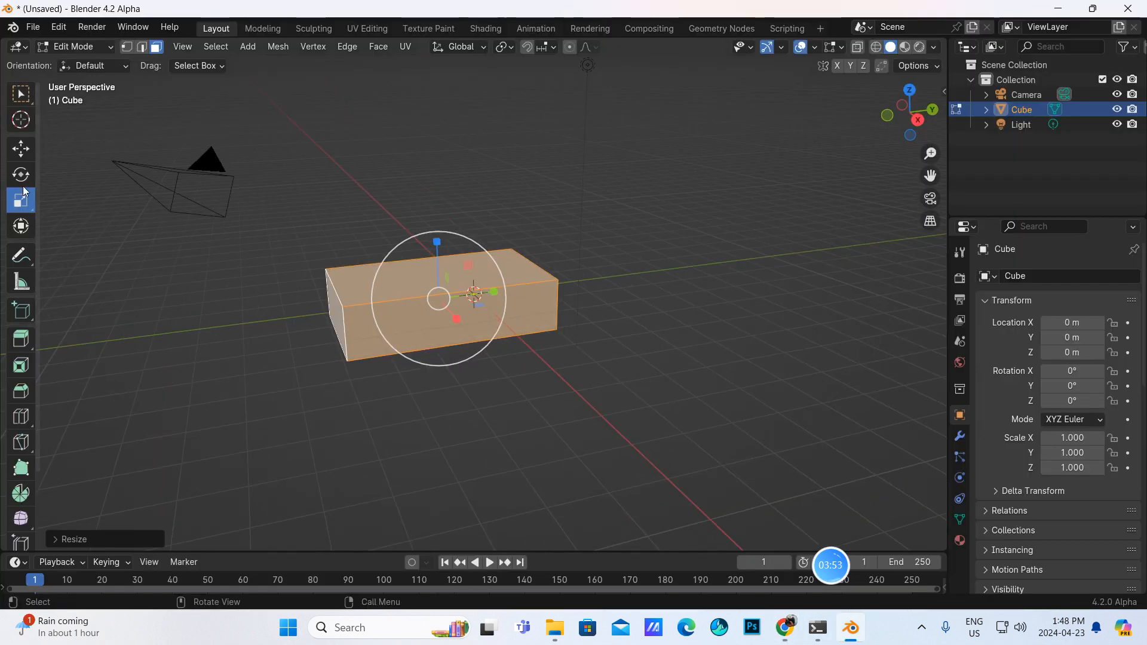
pyautogui.click(21, 416)
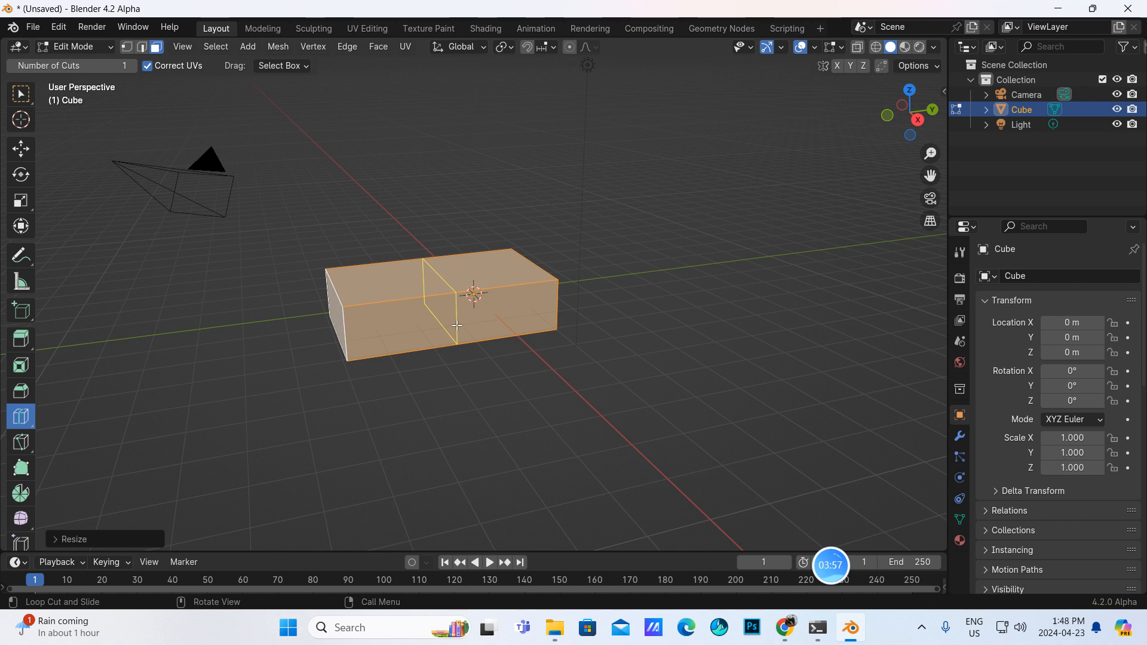
pyautogui.moveTo(457, 325); pyautogui.dragTo(484, 322)
pyautogui.moveTo(543, 382); pyautogui.dragTo(374, 295, button='middle')
pyautogui.click(157, 50)
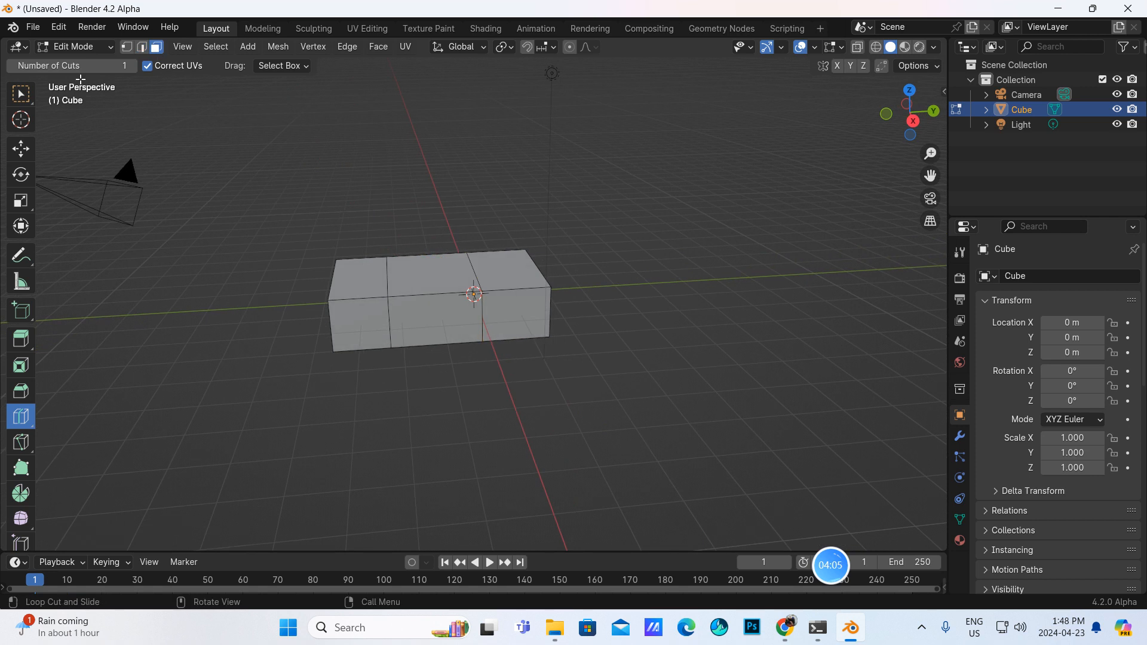
# - Extrude the middle section's top face upward in the right side view to form the cabin
pyautogui.click(21, 94)
pyautogui.moveTo(192, 263); pyautogui.dragTo(314, 282, button='middle')
pyautogui.click(397, 274)
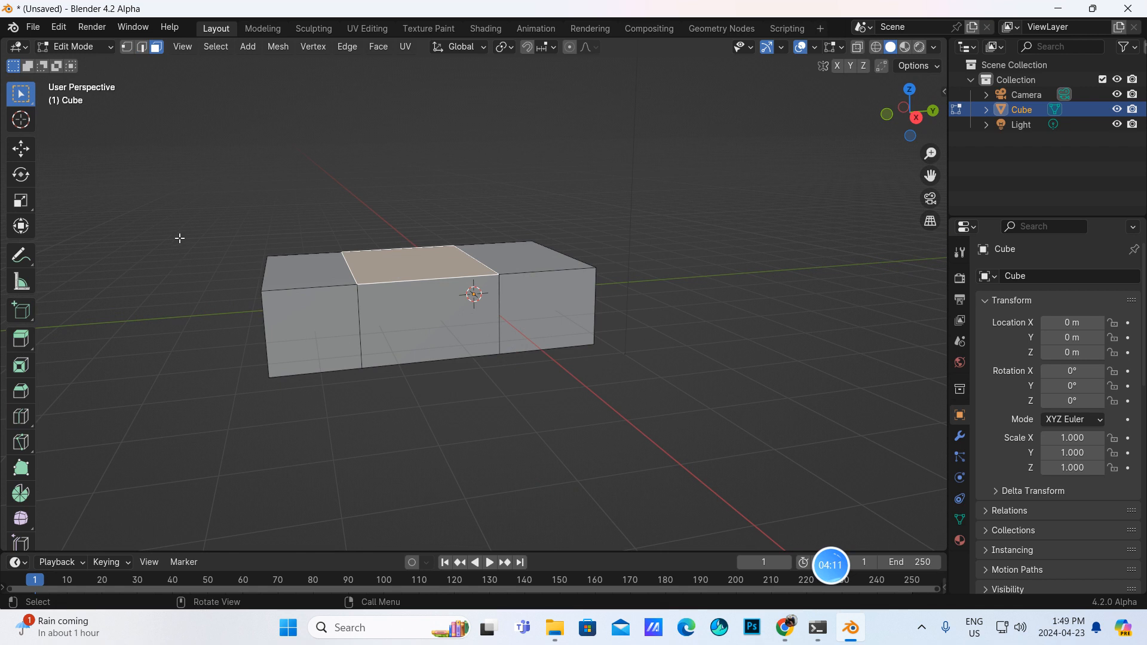
pyautogui.press('KP_3')
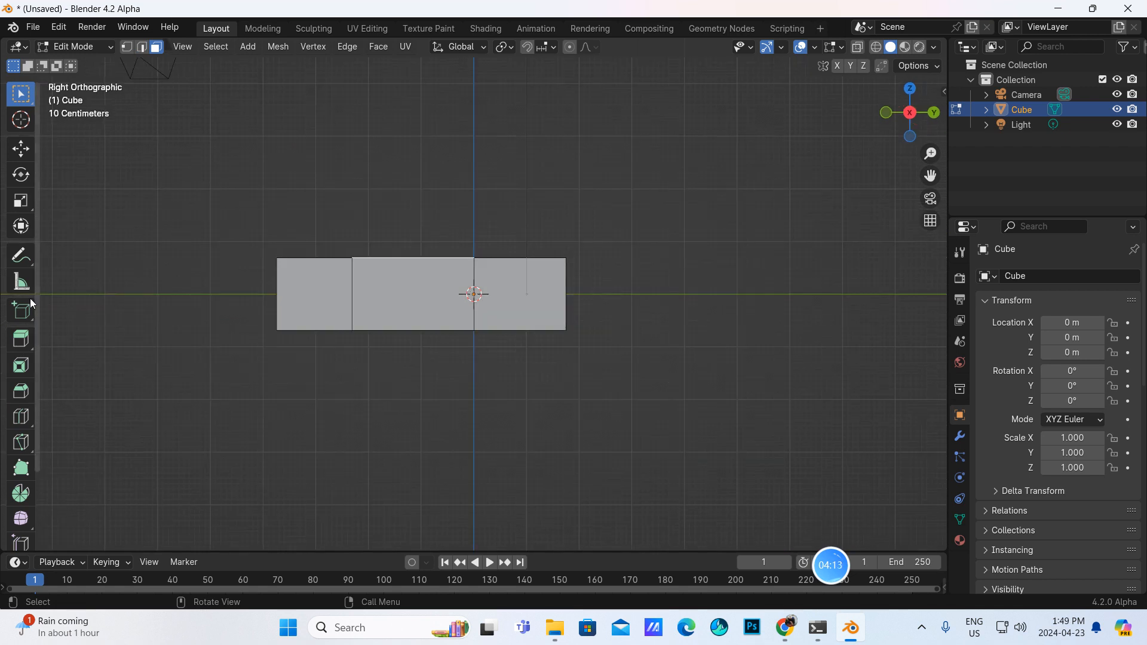
pyautogui.click(21, 338)
pyautogui.moveTo(416, 193); pyautogui.dragTo(415, 140)
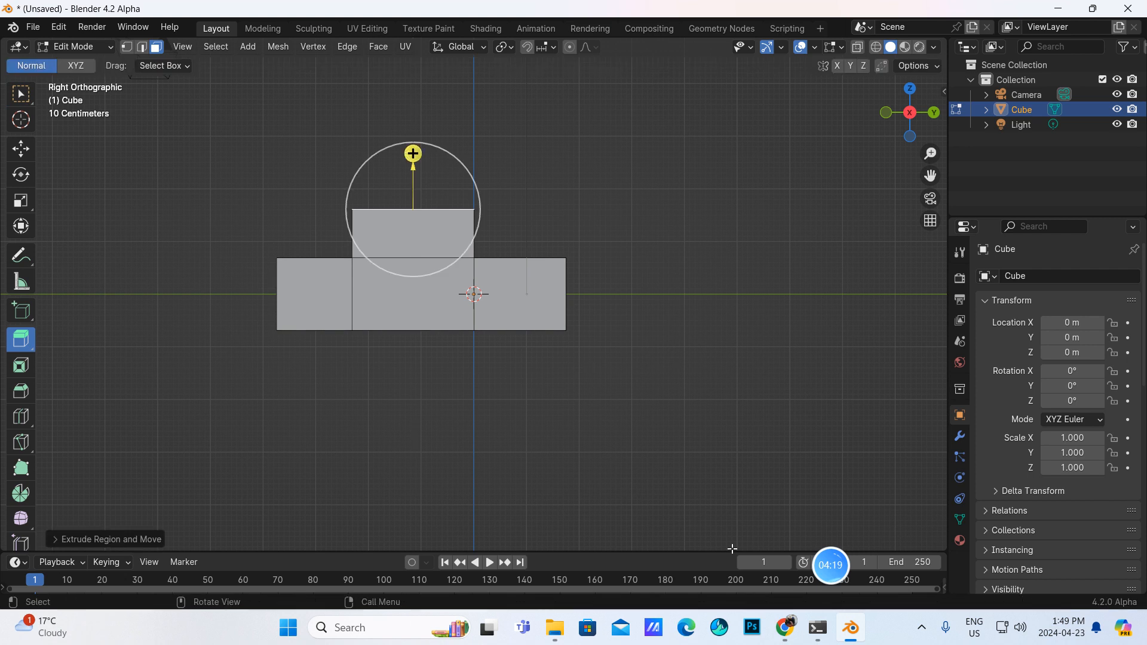
# - Recheck the police car references and scale down the cabin's roof face so its walls taper inward
pyautogui.click(785, 627)
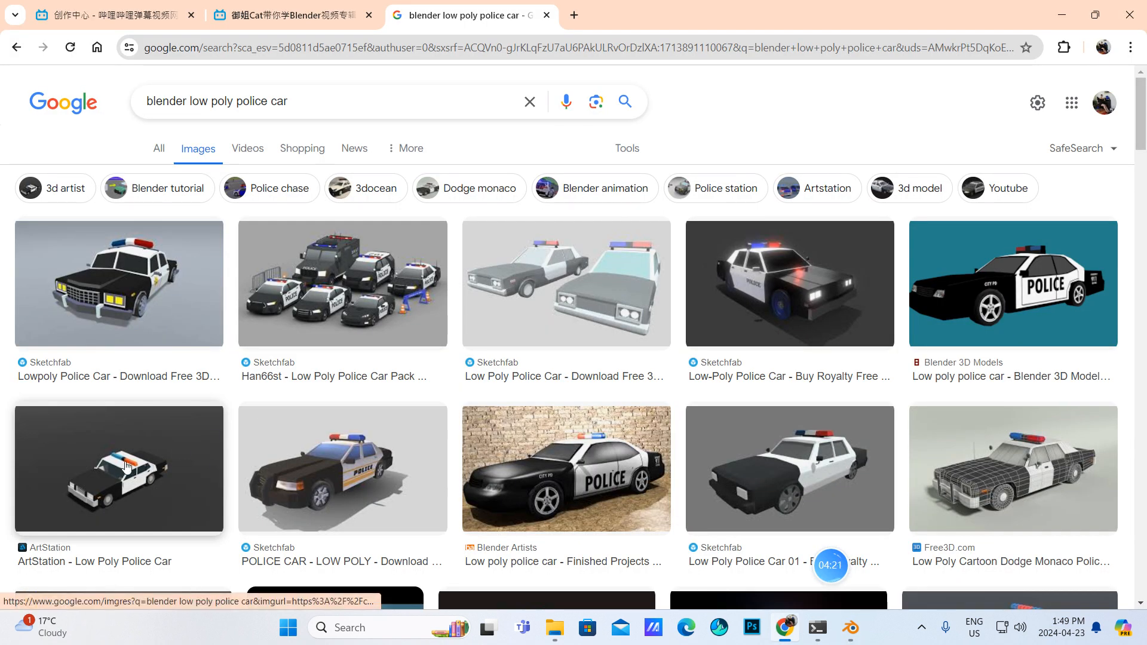
pyautogui.click(859, 627)
pyautogui.moveTo(542, 320); pyautogui.dragTo(592, 338, button='middle')
pyautogui.moveTo(483, 284); pyautogui.dragTo(441, 266, button='middle')
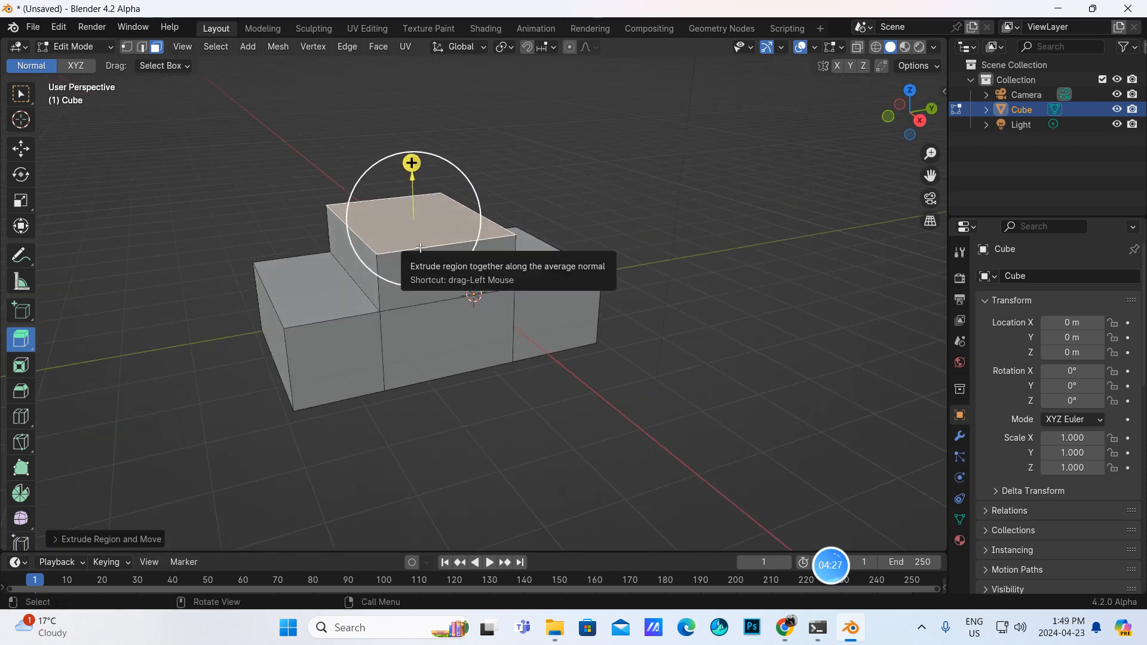
pyautogui.click(21, 201)
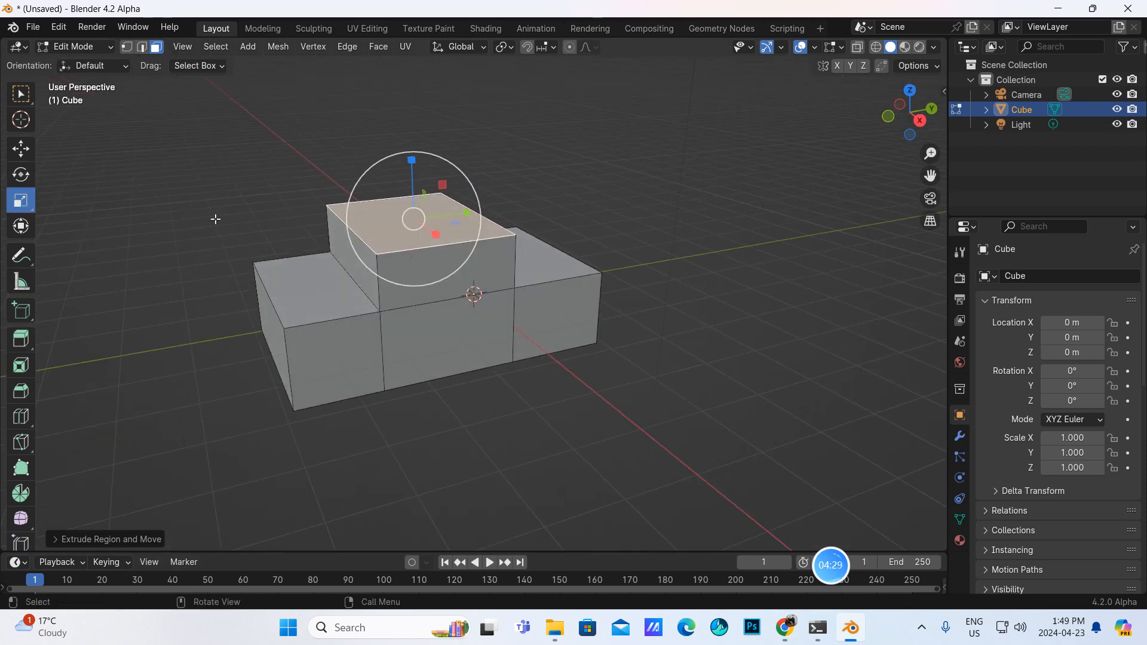
pyautogui.moveTo(471, 251); pyautogui.dragTo(455, 250)
pyautogui.moveTo(456, 250); pyautogui.dragTo(361, 330, button='middle')
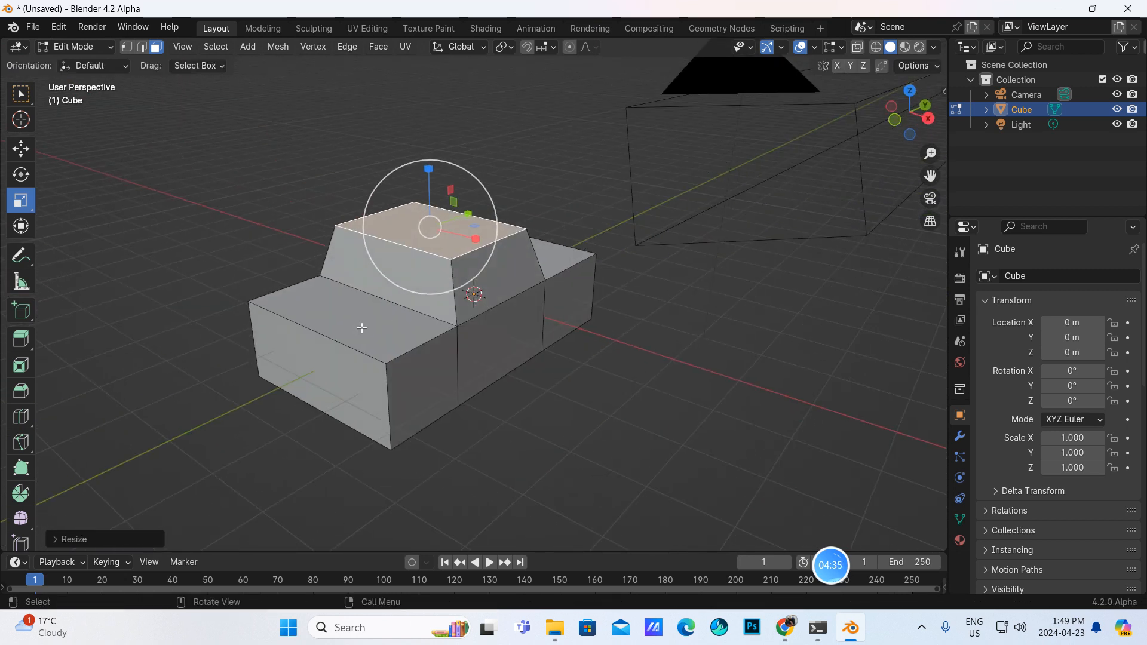
# - Scale down the top faces of the front and rear sections together to slope the body's ends
pyautogui.click(361, 330)
pyautogui.keyDown('shift'); pyautogui.click(554, 247); pyautogui.keyUp('shift')
pyautogui.moveTo(554, 247); pyautogui.dragTo(484, 323, button='middle')
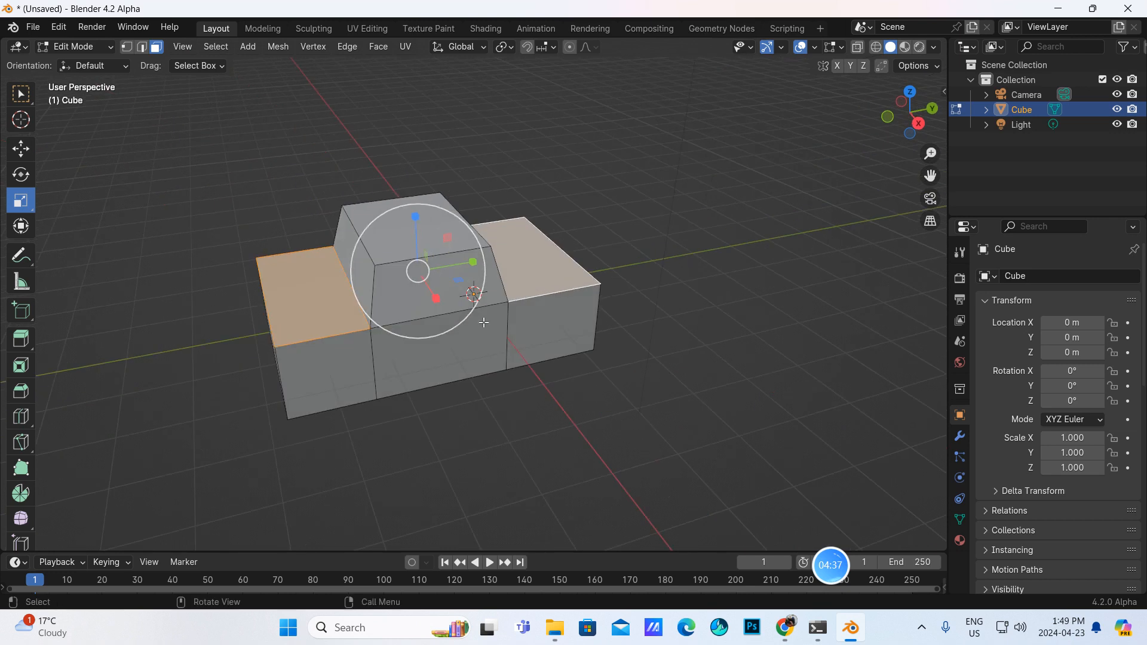
pyautogui.moveTo(462, 330); pyautogui.dragTo(443, 323)
pyautogui.moveTo(444, 322); pyautogui.dragTo(526, 325, button='middle')
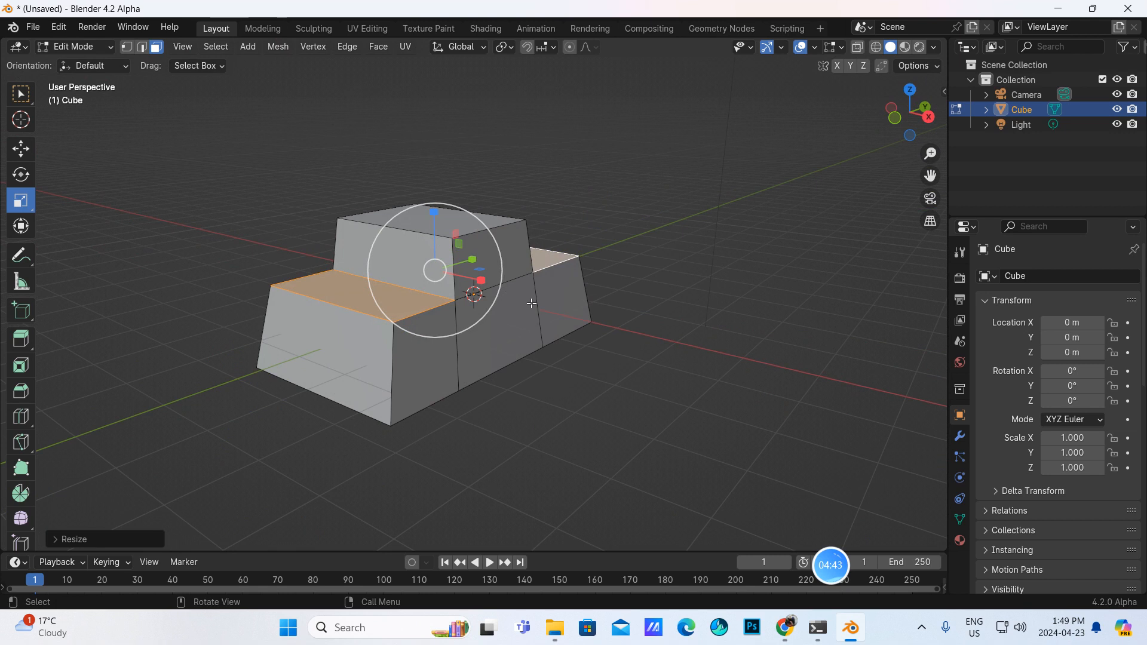
# - Scale the entire car body down slightly along Z to lower its overall height
pyautogui.press('a')
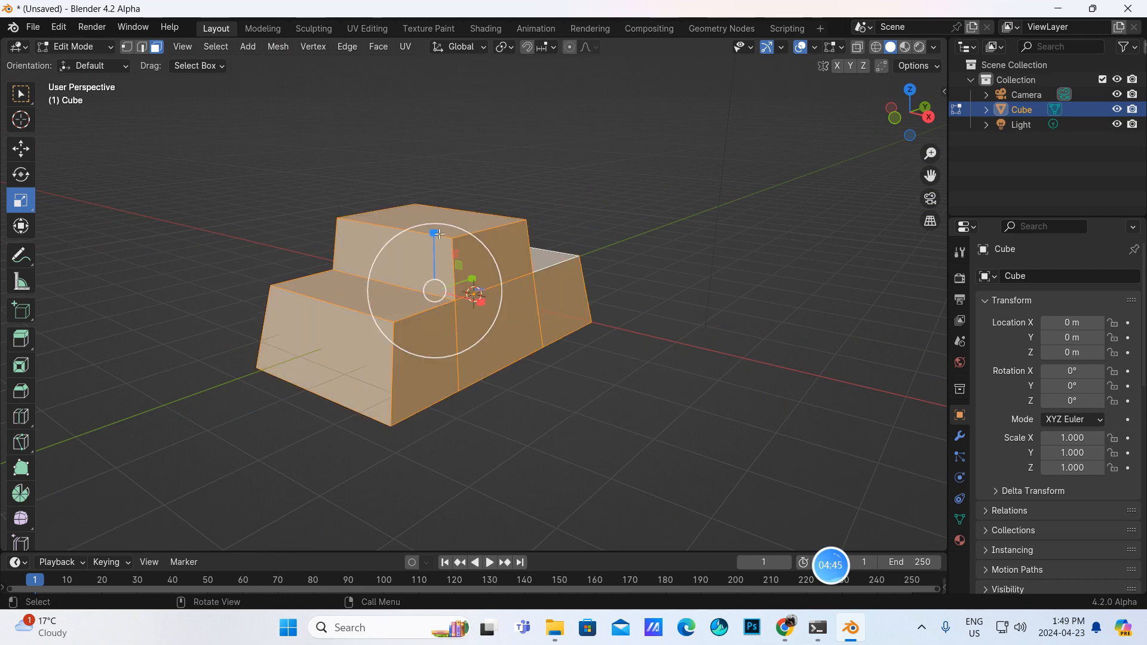
pyautogui.moveTo(433, 233); pyautogui.dragTo(435, 249)
pyautogui.moveTo(474, 281); pyautogui.dragTo(447, 247, button='middle')
pyautogui.scroll(1, 449, 263)
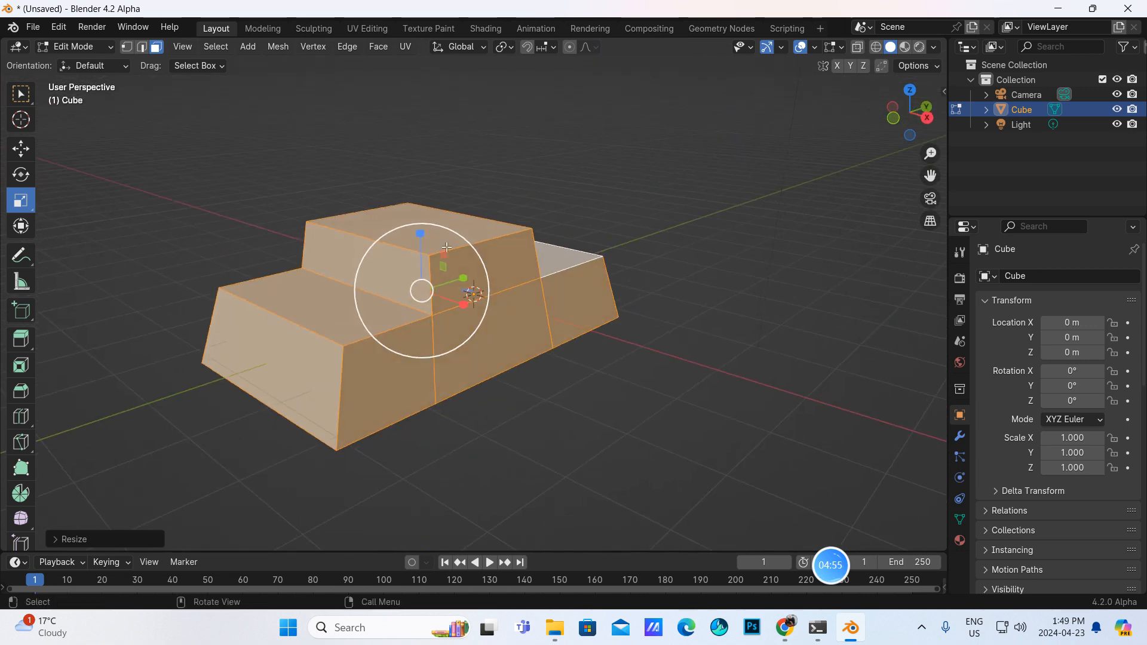
# - Consult the police light bar references and add two lengthwise loop cuts, one close to each side of the car body
pyautogui.click(784, 627)
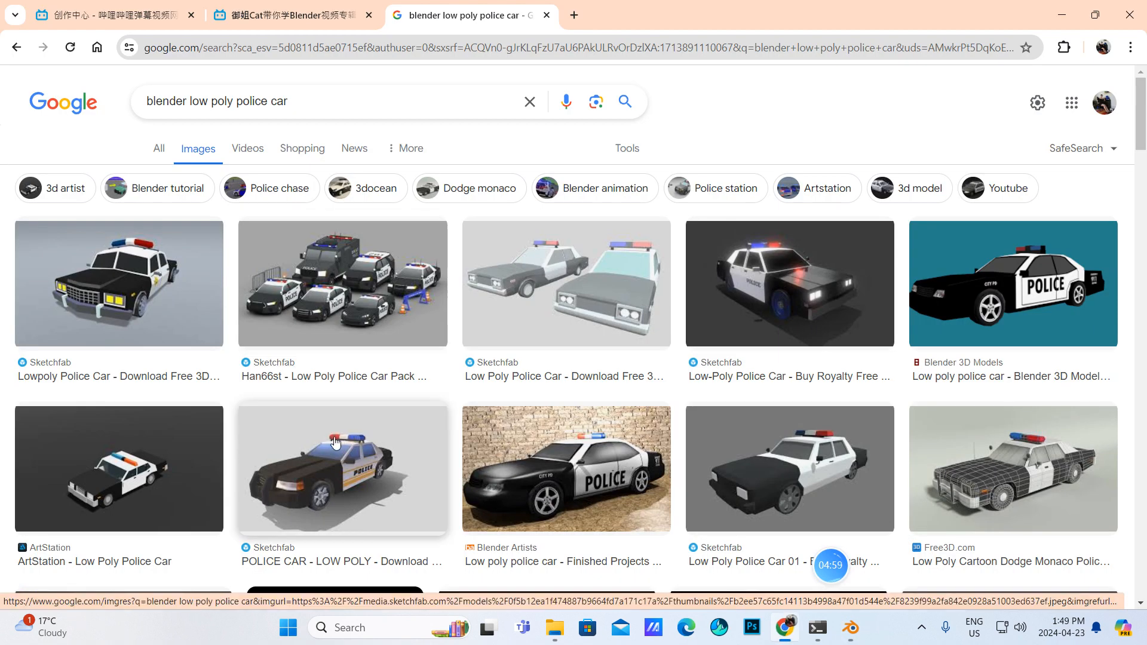
pyautogui.click(850, 627)
pyautogui.moveTo(381, 262); pyautogui.dragTo(428, 255, button='middle')
pyautogui.click(18, 422)
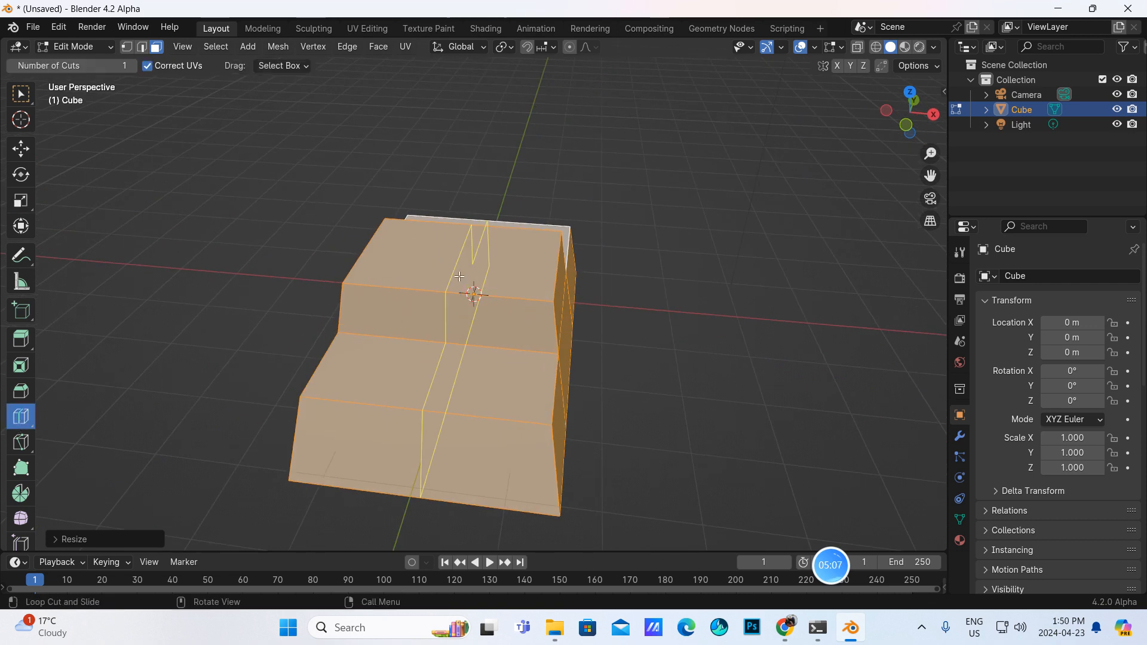
pyautogui.moveTo(459, 277); pyautogui.dragTo(384, 259)
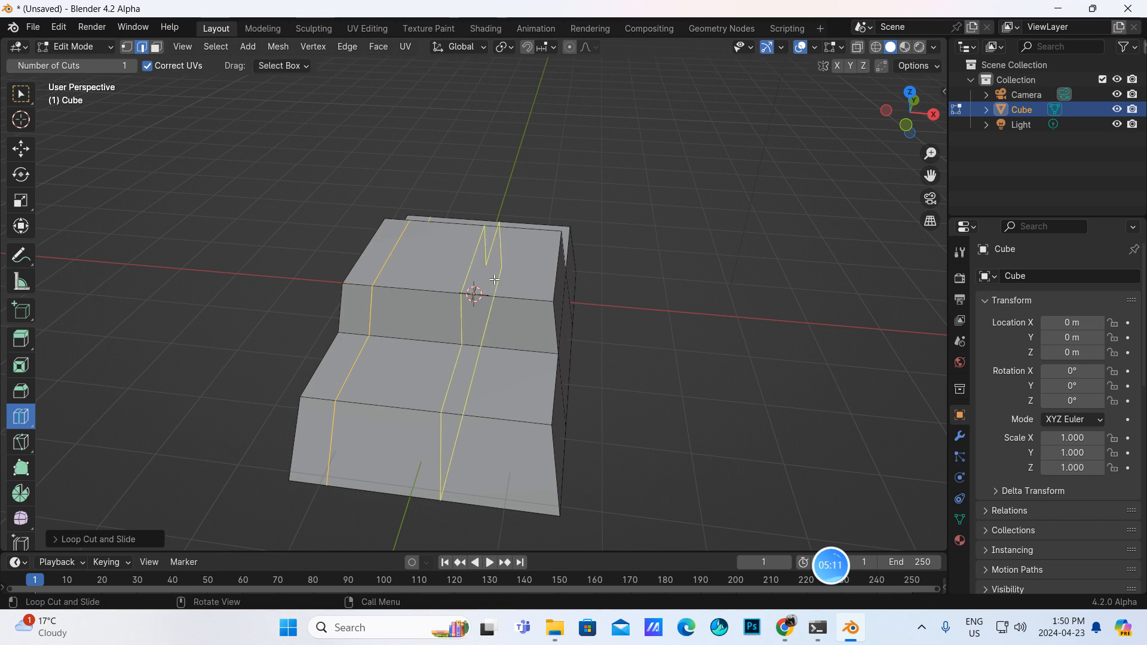
pyautogui.moveTo(489, 279); pyautogui.dragTo(548, 297)
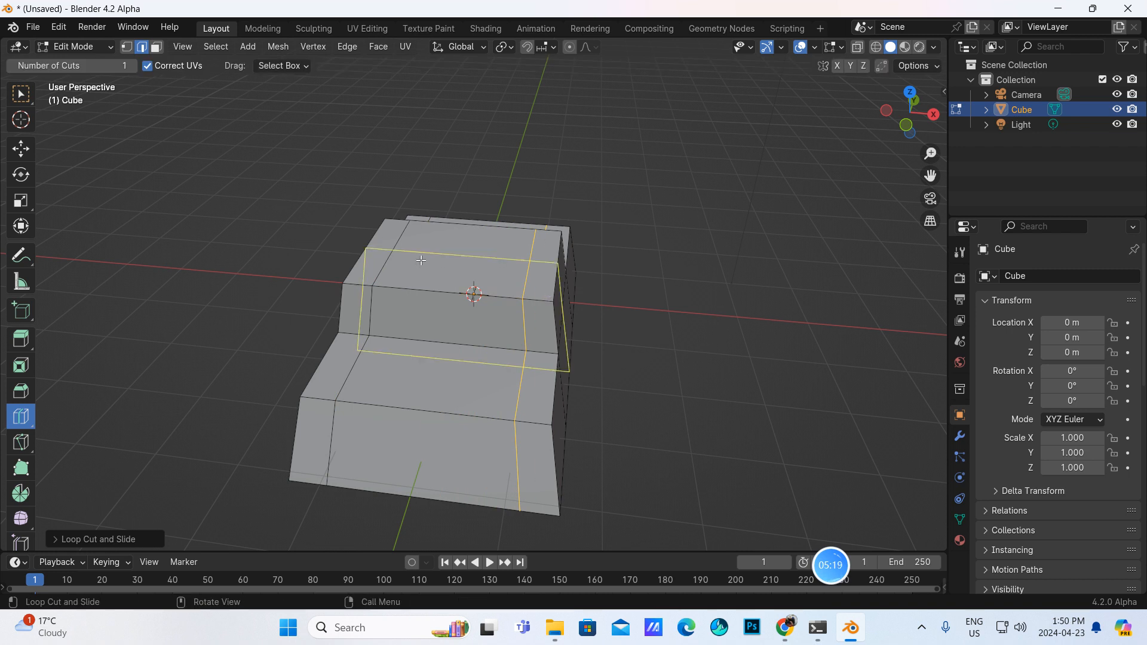
# - Add two crosswise loop cuts around the cabin to outline a narrow strip across the roof, and return to face selection
pyautogui.moveTo(422, 258); pyautogui.dragTo(422, 246)
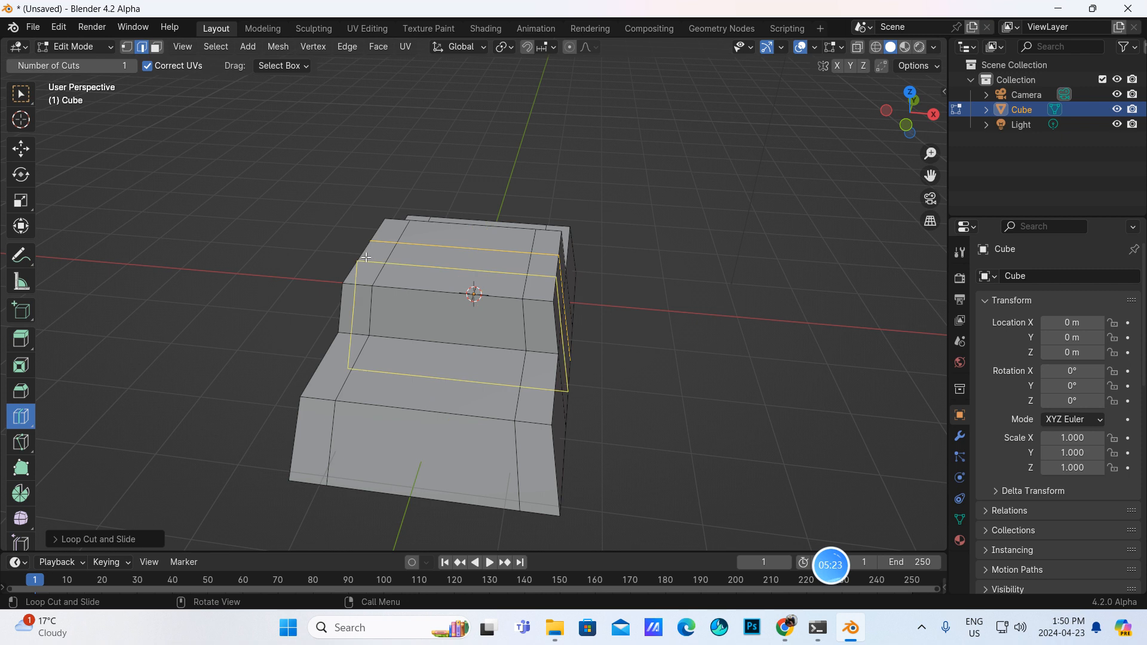
pyautogui.moveTo(370, 255); pyautogui.dragTo(367, 251)
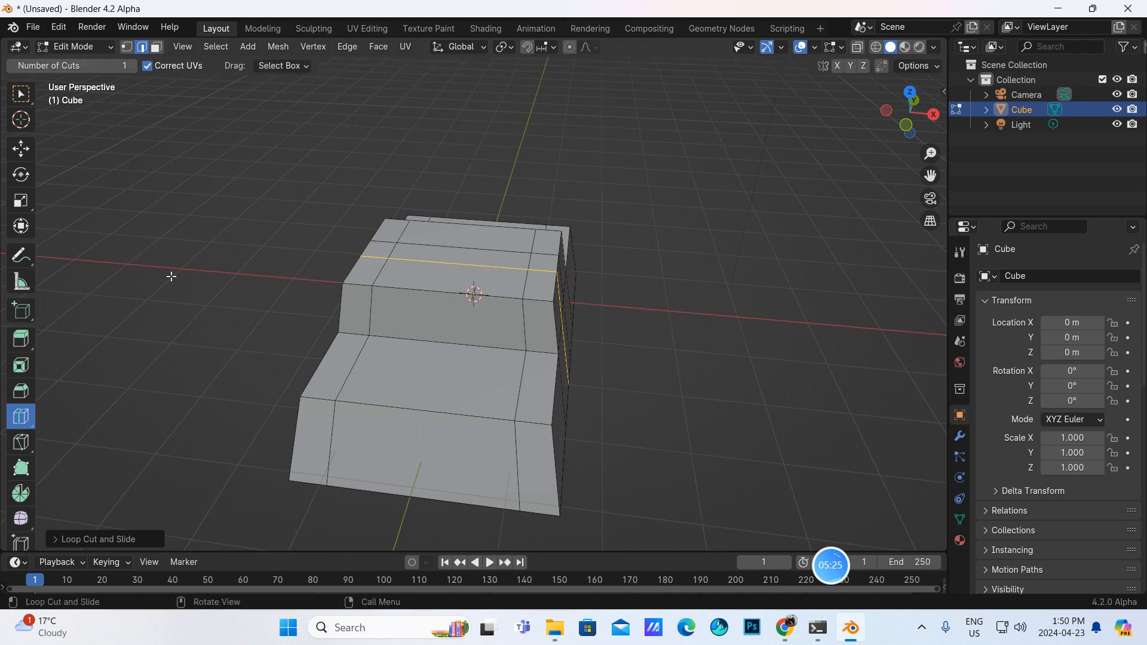
pyautogui.click(156, 48)
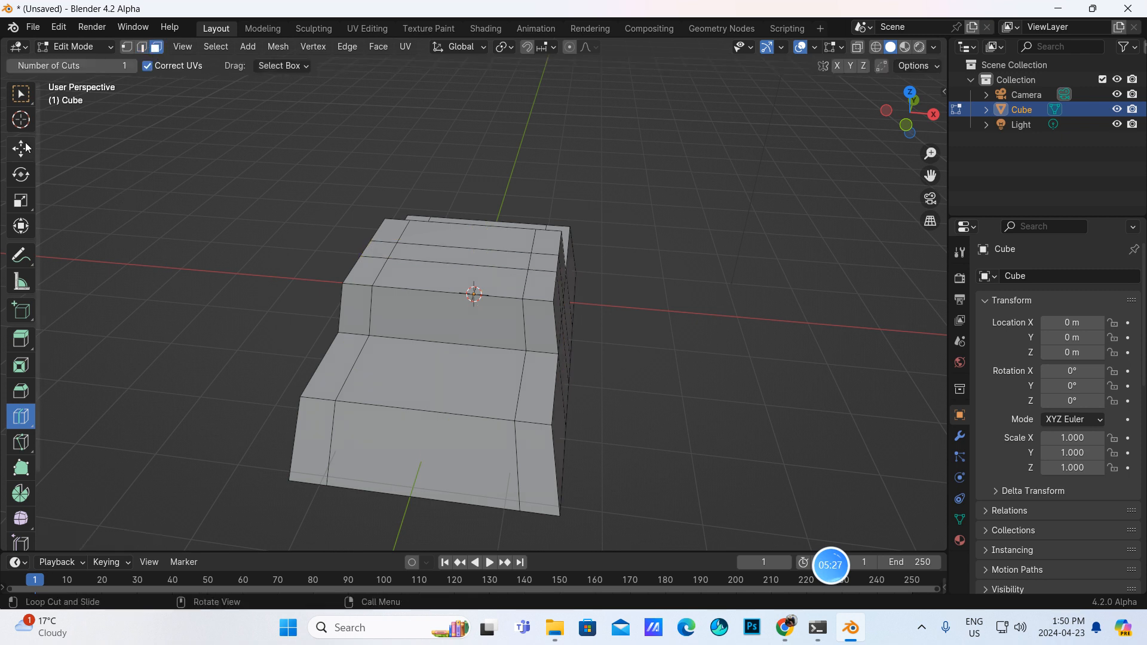
# - Extrude the narrow strip across the cabin roof upward by about 0.27 m to form the police light bar
pyautogui.click(20, 94)
pyautogui.click(443, 256)
pyautogui.moveTo(443, 256); pyautogui.dragTo(256, 183, button='middle')
pyautogui.press('KP_1')
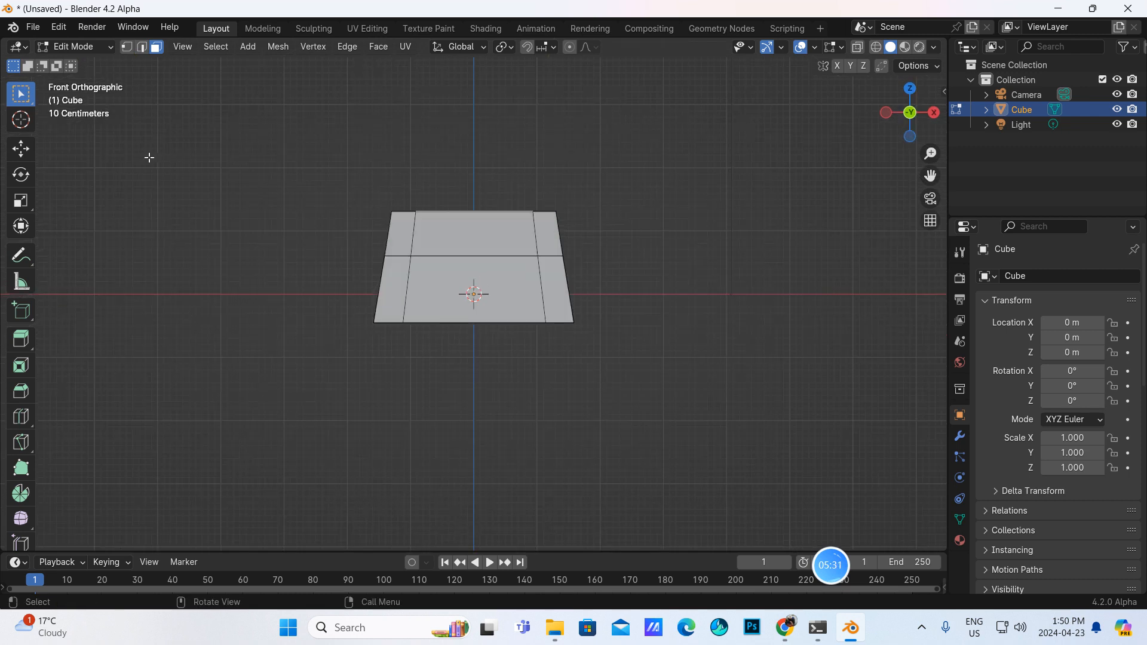
pyautogui.click(20, 338)
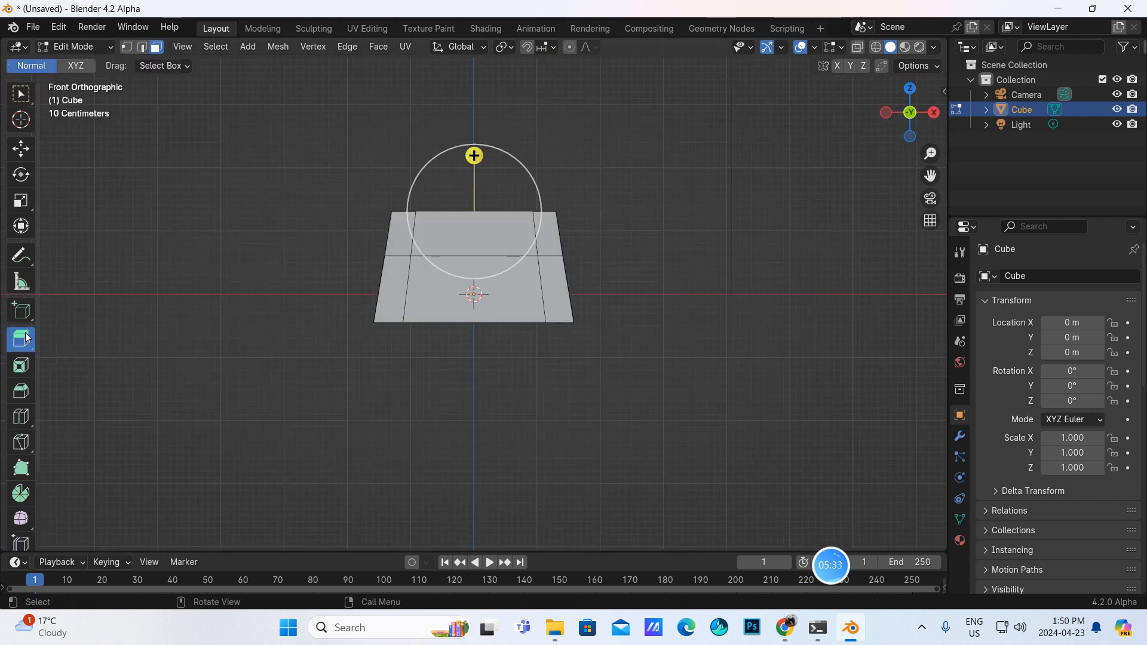
pyautogui.moveTo(472, 144); pyautogui.dragTo(472, 126)
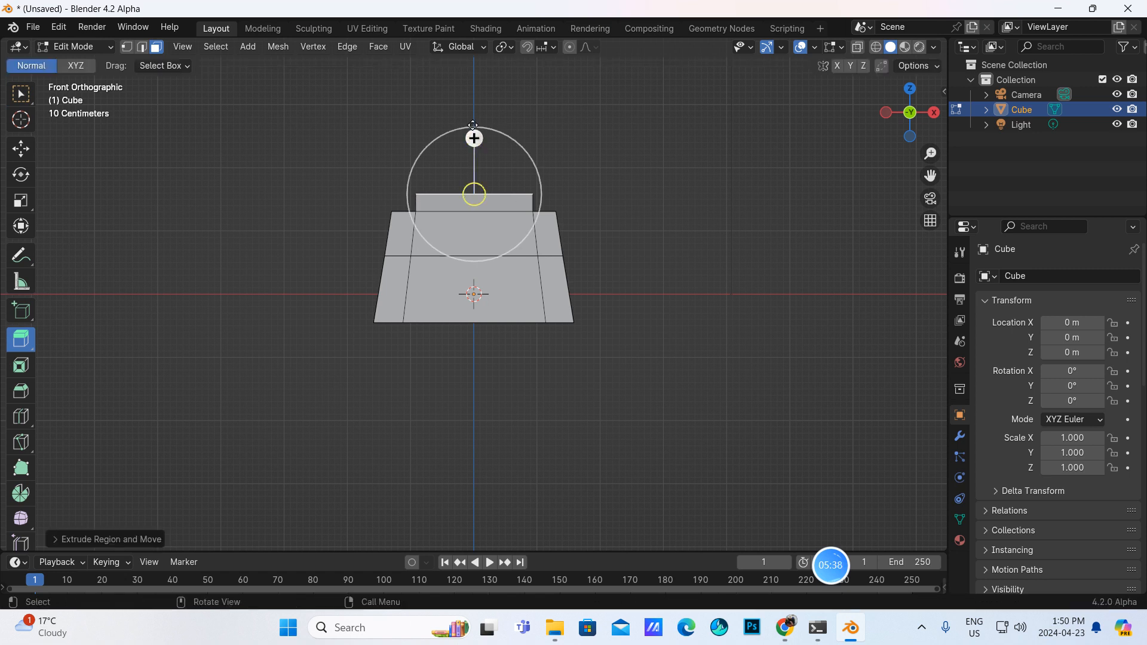
pyautogui.click(130, 540)
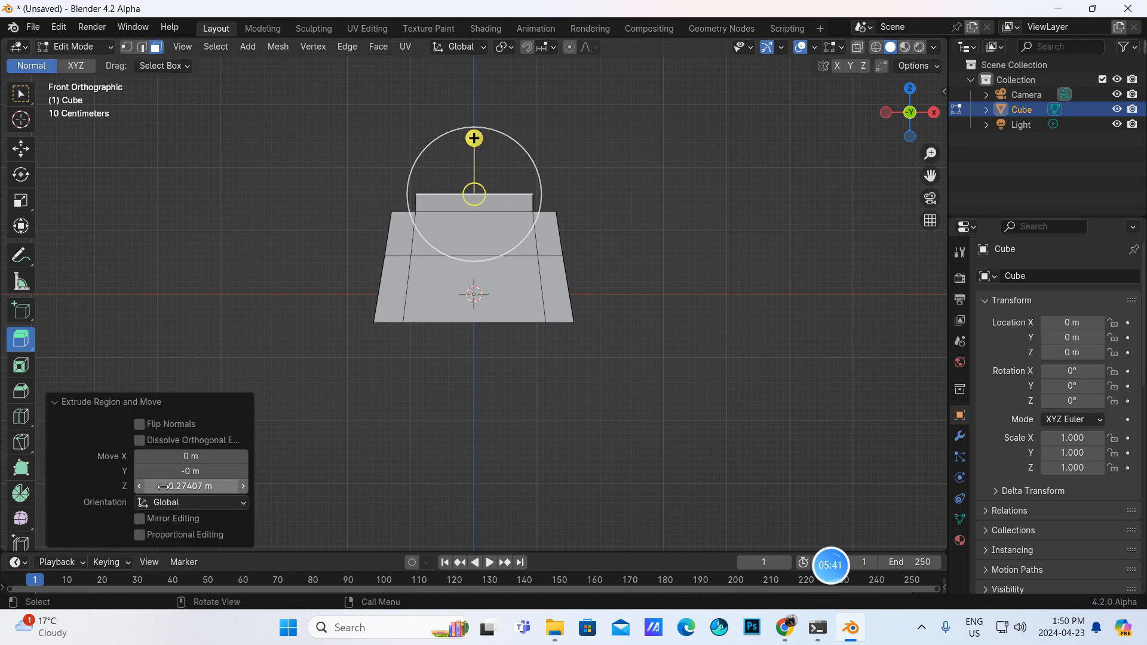
pyautogui.moveTo(266, 456); pyautogui.dragTo(407, 442, button='middle')
pyautogui.scroll(3, 426, 334)
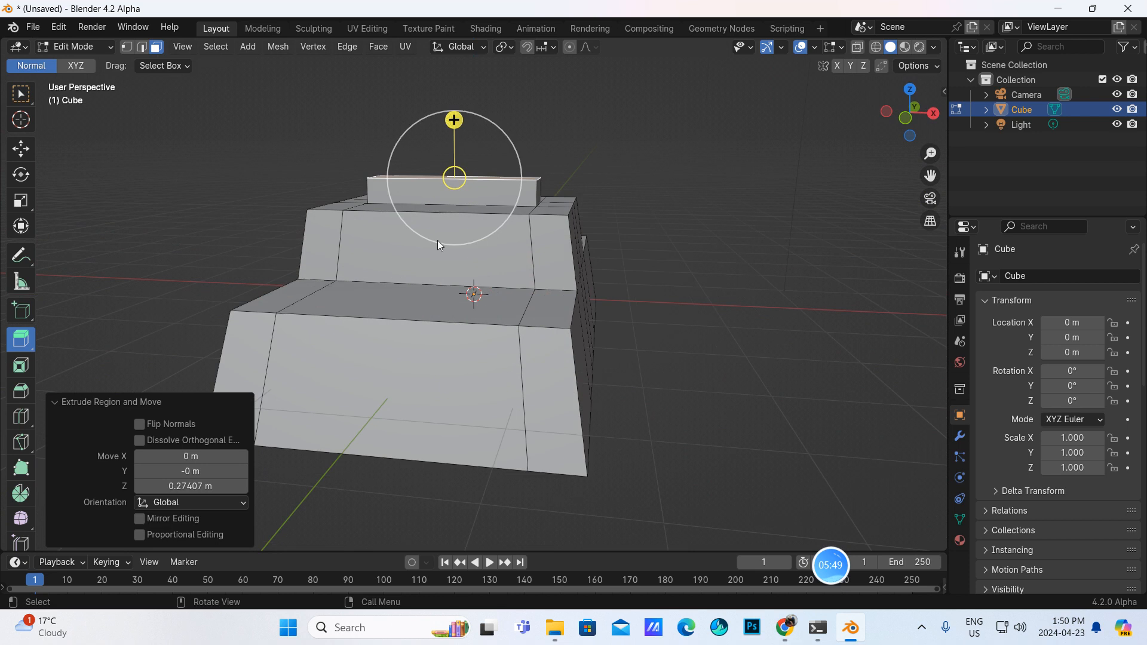
# - Add two lengthwise loop cuts through the car that divide the roof light bar into three segments, and return to face selection
pyautogui.click(429, 192)
pyautogui.moveTo(435, 192); pyautogui.dragTo(463, 194, button='middle')
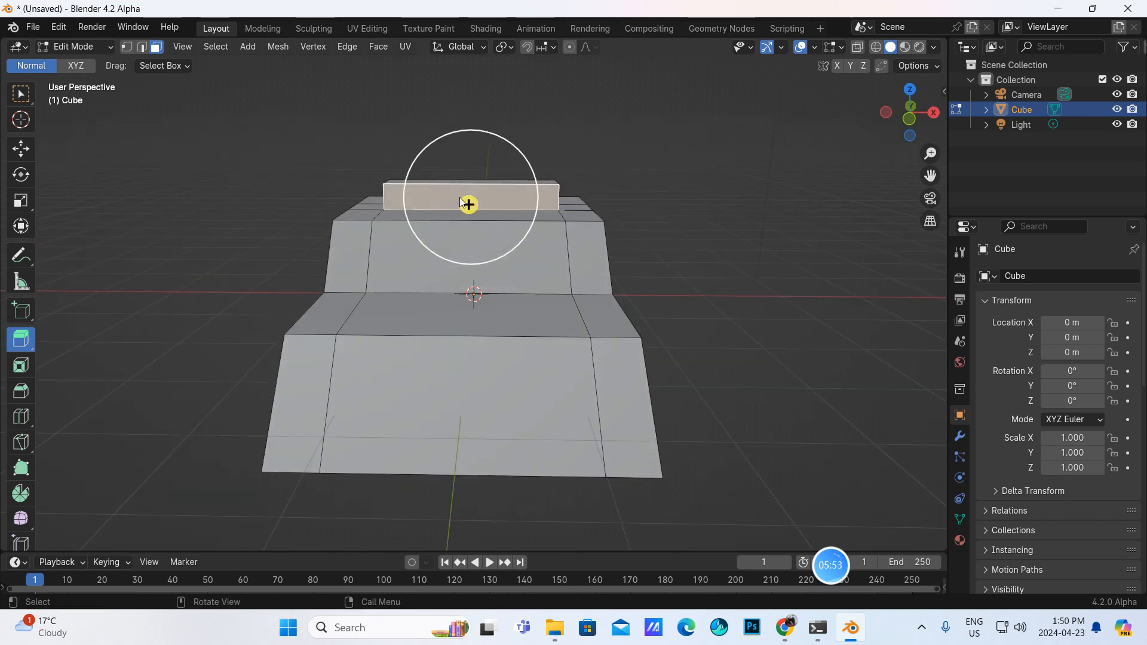
pyautogui.click(20, 416)
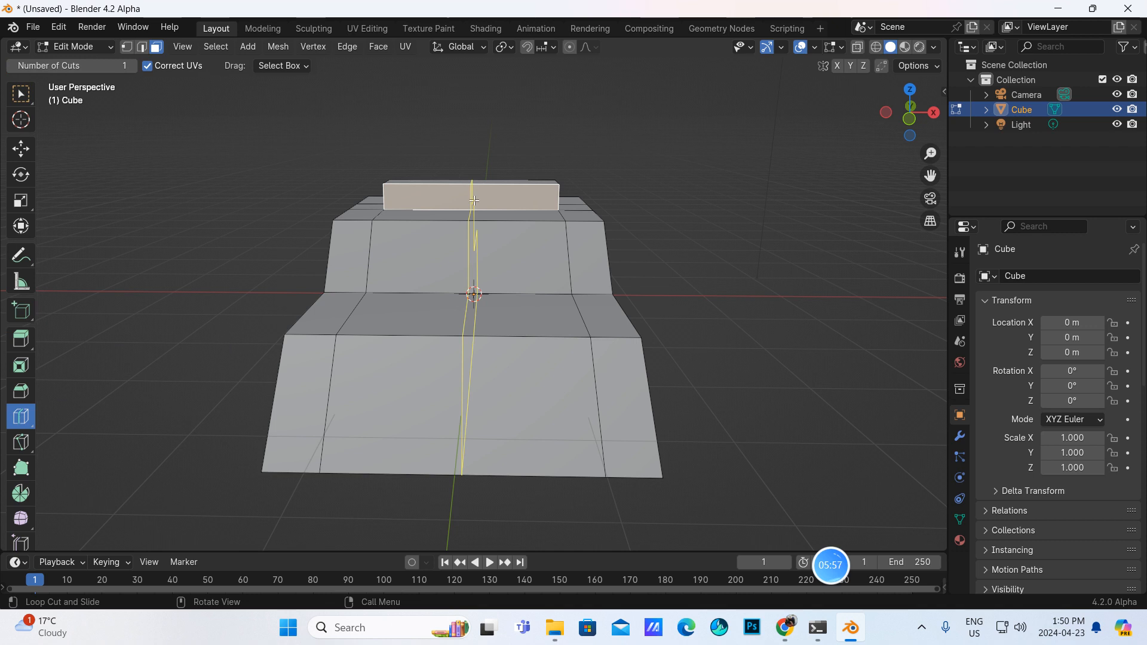
pyautogui.moveTo(472, 197); pyautogui.dragTo(506, 208)
pyautogui.moveTo(288, 201); pyautogui.dragTo(282, 227, button='middle')
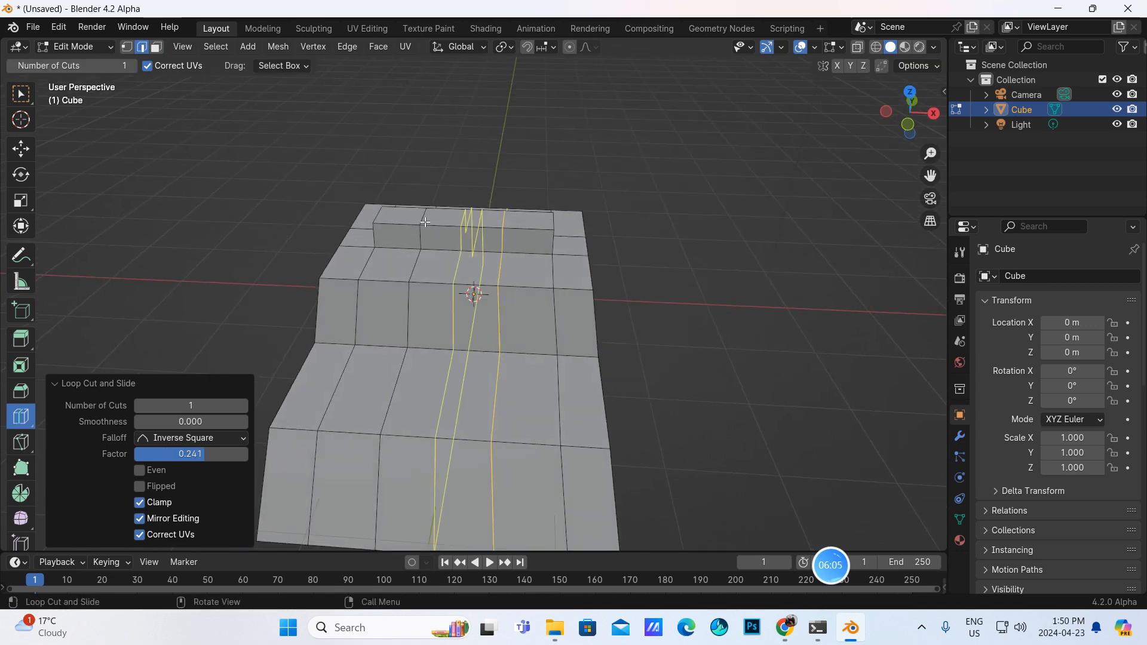
pyautogui.press('3')
pyautogui.click(478, 231)
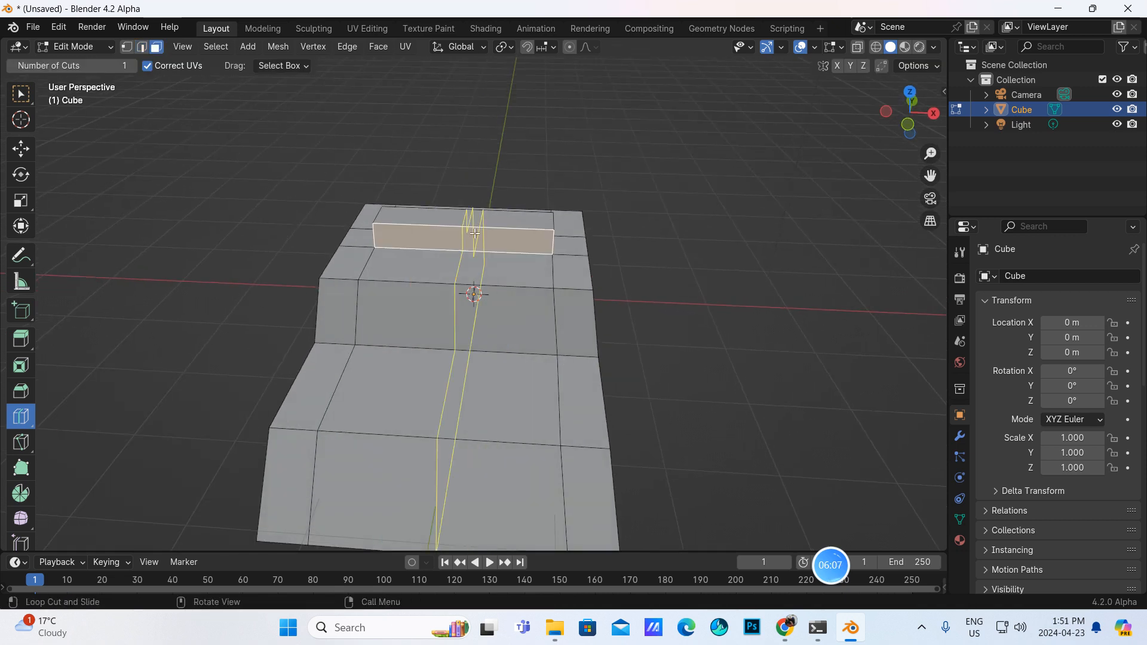
pyautogui.moveTo(466, 232)
pyautogui.mouseDown()
pyautogui.moveTo(455, 228)
pyautogui.moveTo(476, 236)
pyautogui.mouseUp()
pyautogui.moveTo(98, 111); pyautogui.dragTo(159, 108, button='middle')
pyautogui.click(157, 46)
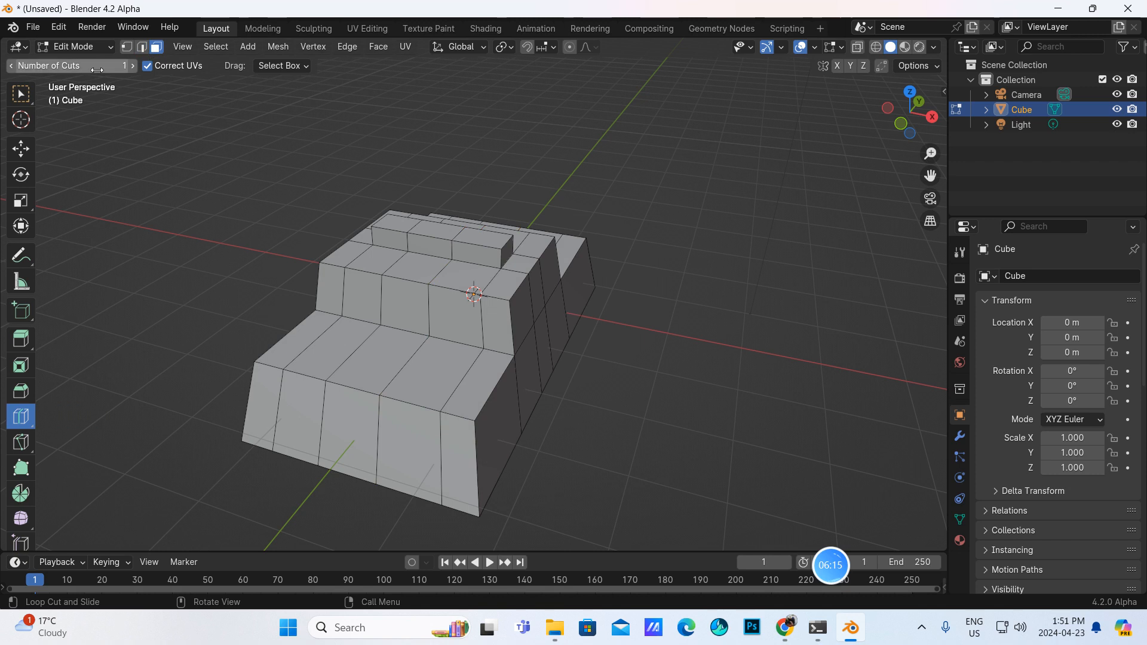
# - Select the exposed faces of the light bar's +X end segment and check its color in the police car reference images
pyautogui.click(21, 95)
pyautogui.click(480, 256)
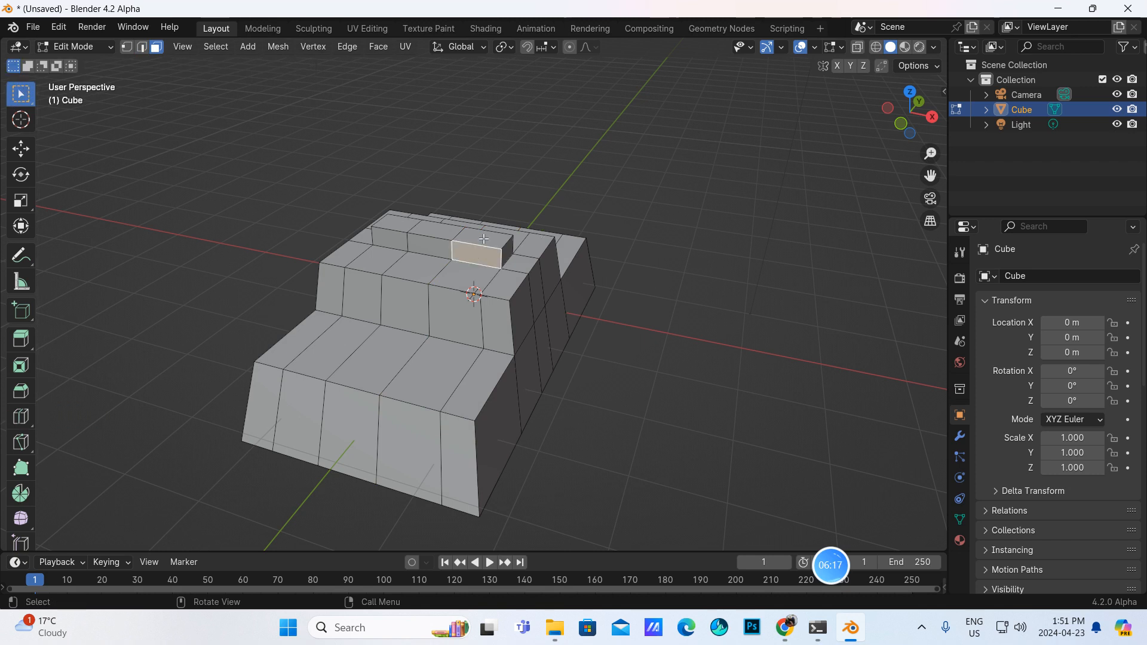
pyautogui.moveTo(480, 257); pyautogui.dragTo(592, 245, button='middle')
pyautogui.keyDown('shift'); pyautogui.click(382, 222); pyautogui.keyUp('shift')
pyautogui.keyDown('shift'); pyautogui.click(398, 216); pyautogui.keyUp('shift')
pyautogui.scroll(-4, 656, 309)
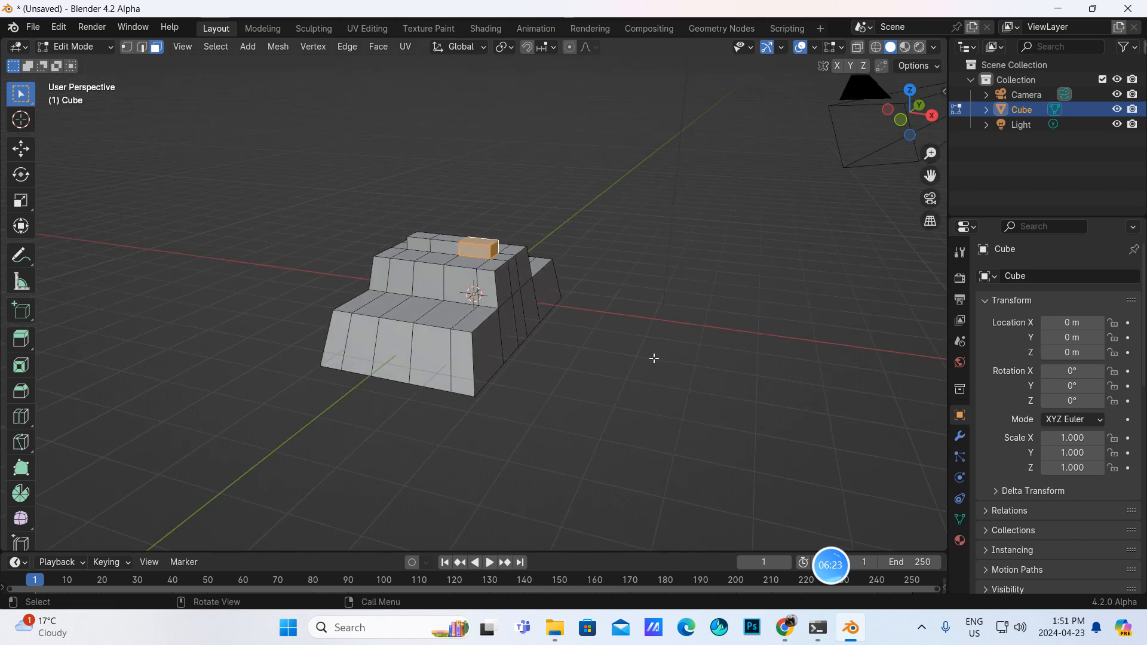
pyautogui.click(786, 632)
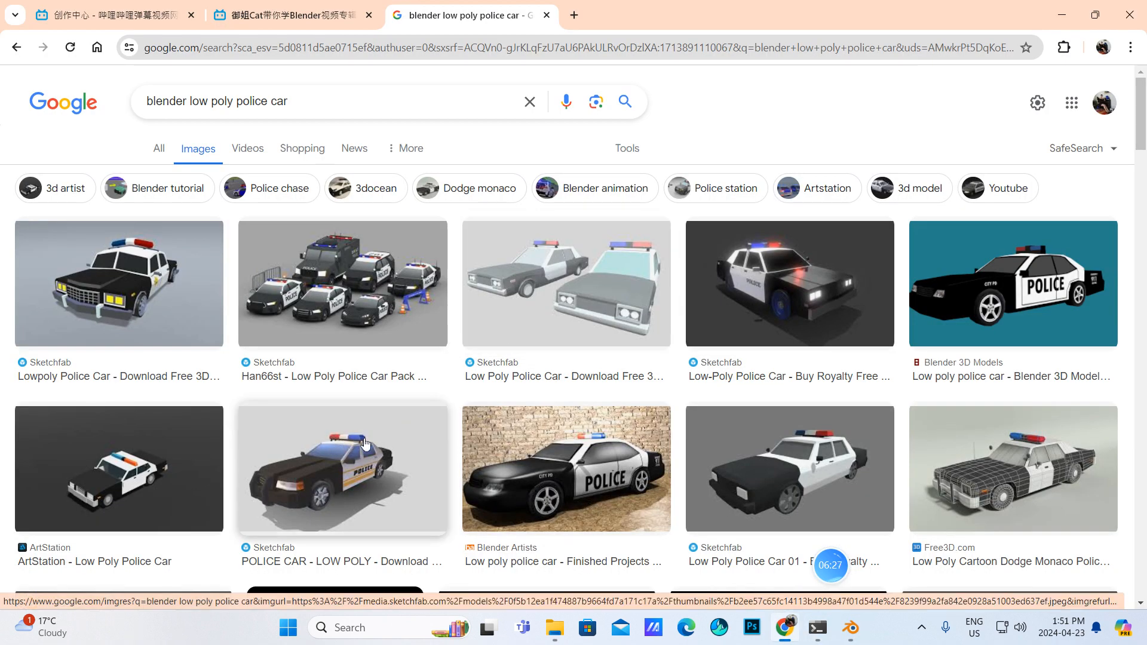
pyautogui.click(851, 628)
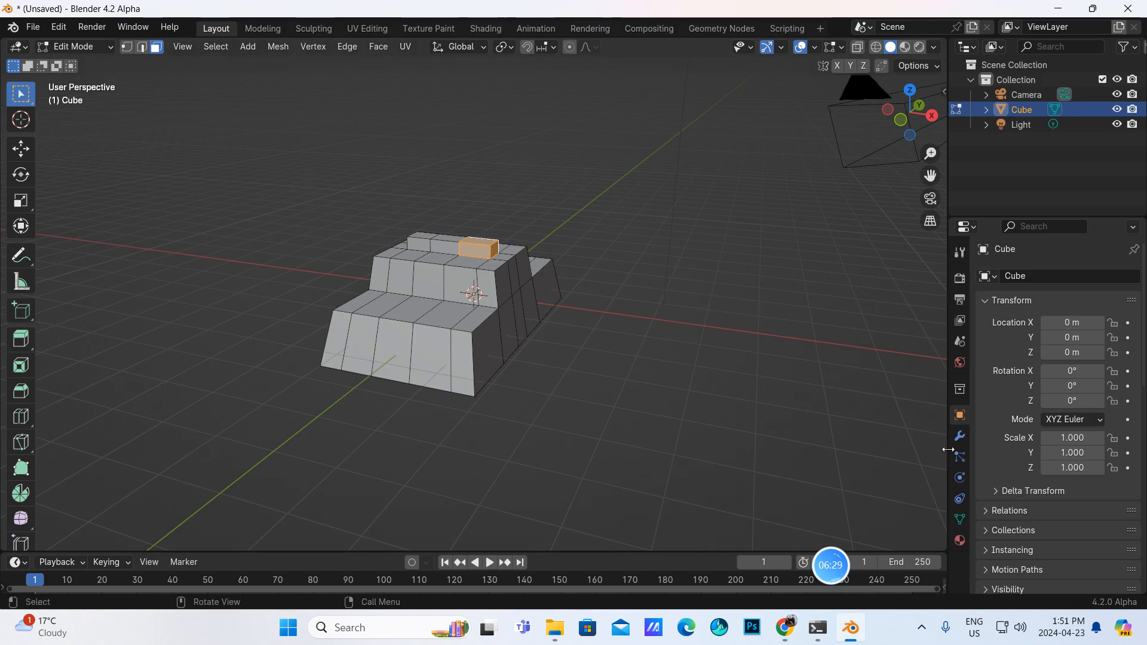
# - Rename the car's existing material as "police car"
pyautogui.click(959, 540)
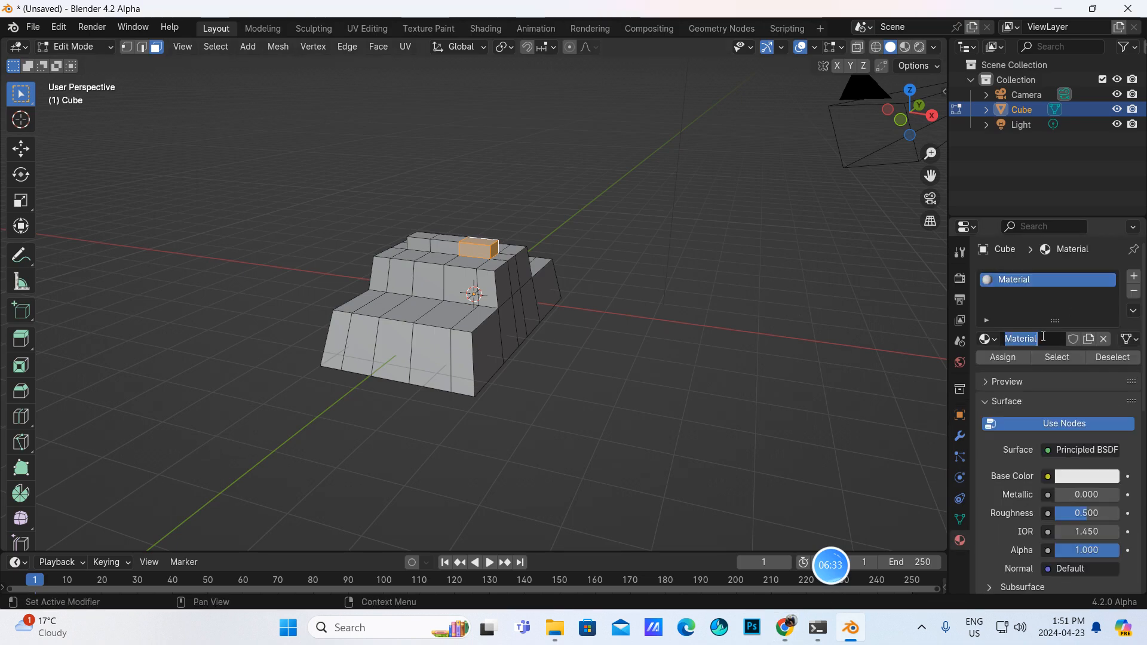
pyautogui.press('BackSpace')
pyautogui.press('Return')
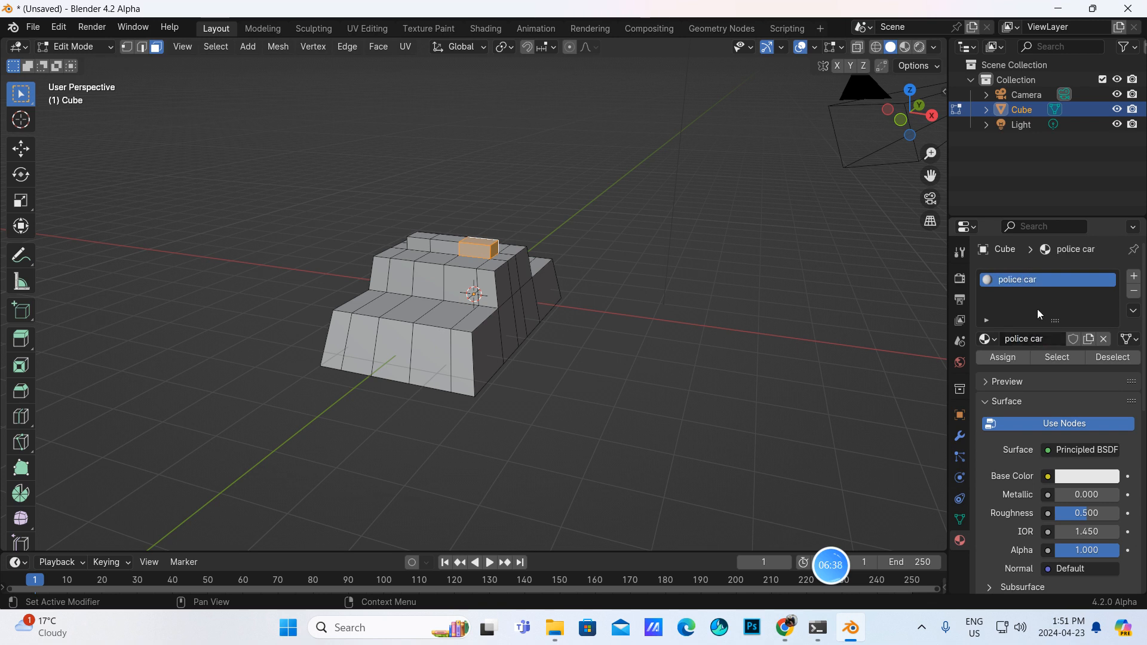
# - Add a second material to the car and name it "police car blue"
pyautogui.click(1134, 276)
pyautogui.click(1040, 370)
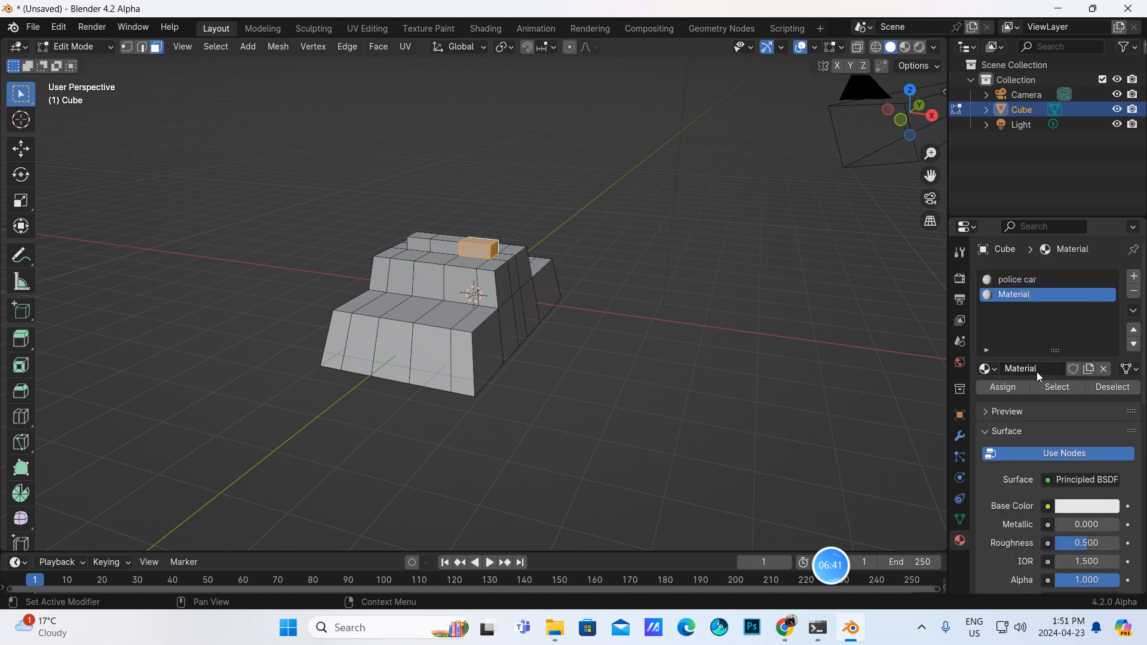
pyautogui.press('BackSpace')
pyautogui.write('police car blue')
pyautogui.press('Return')
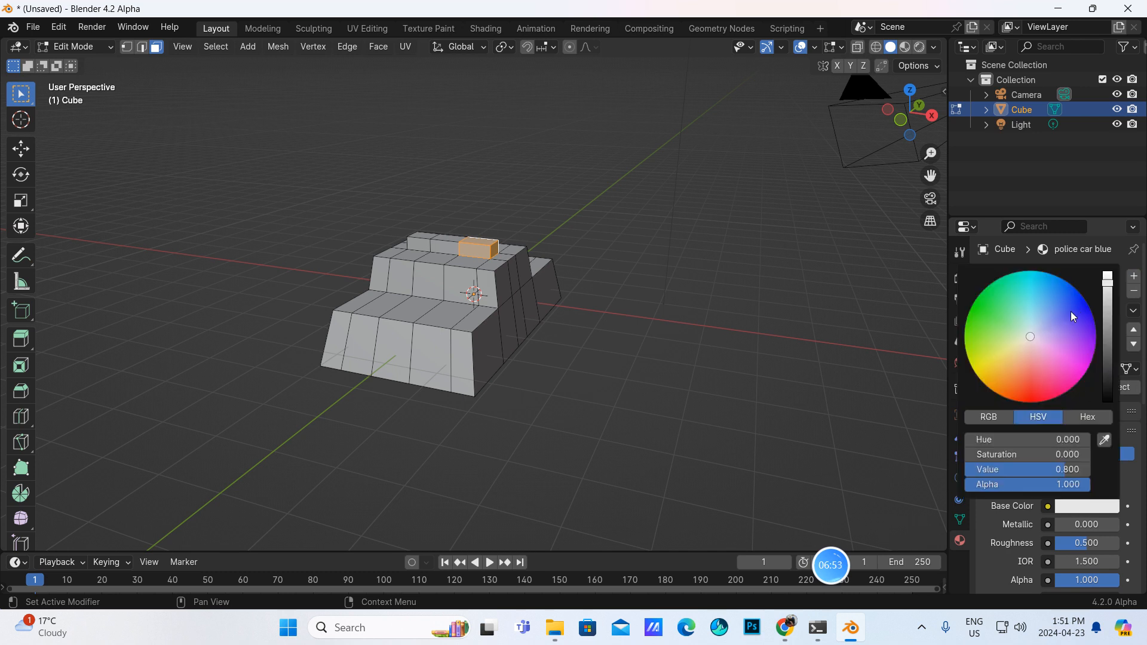
# - Assign the new material with a blue base color to the selected light segment, and show the model in Material Preview
pyautogui.click(1081, 305)
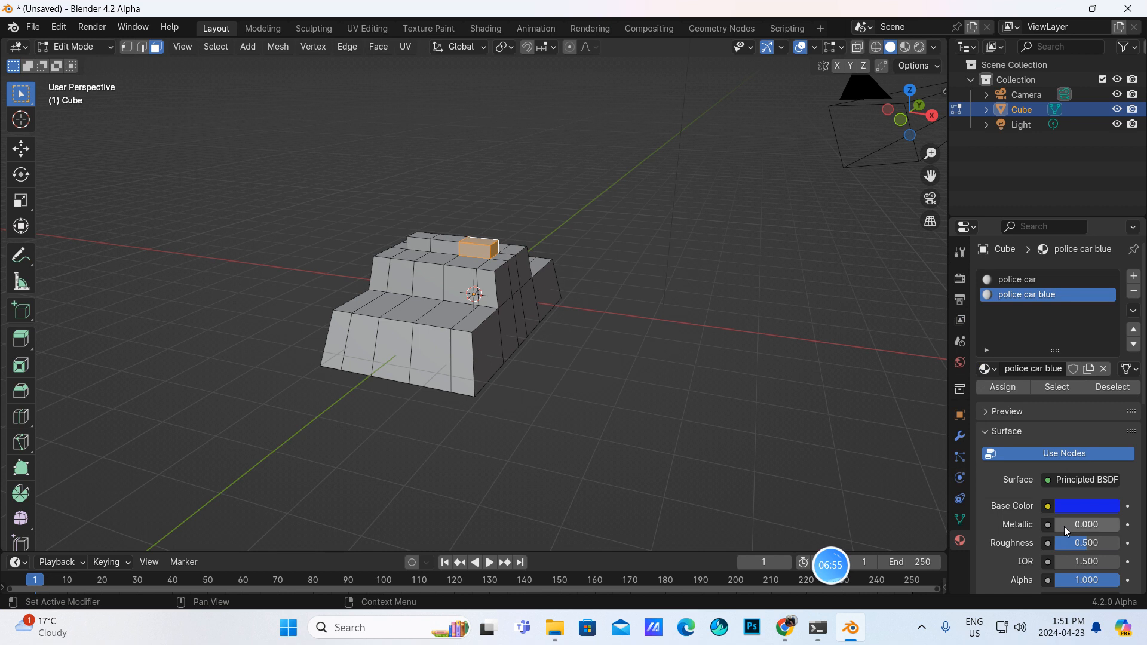
pyautogui.click(998, 390)
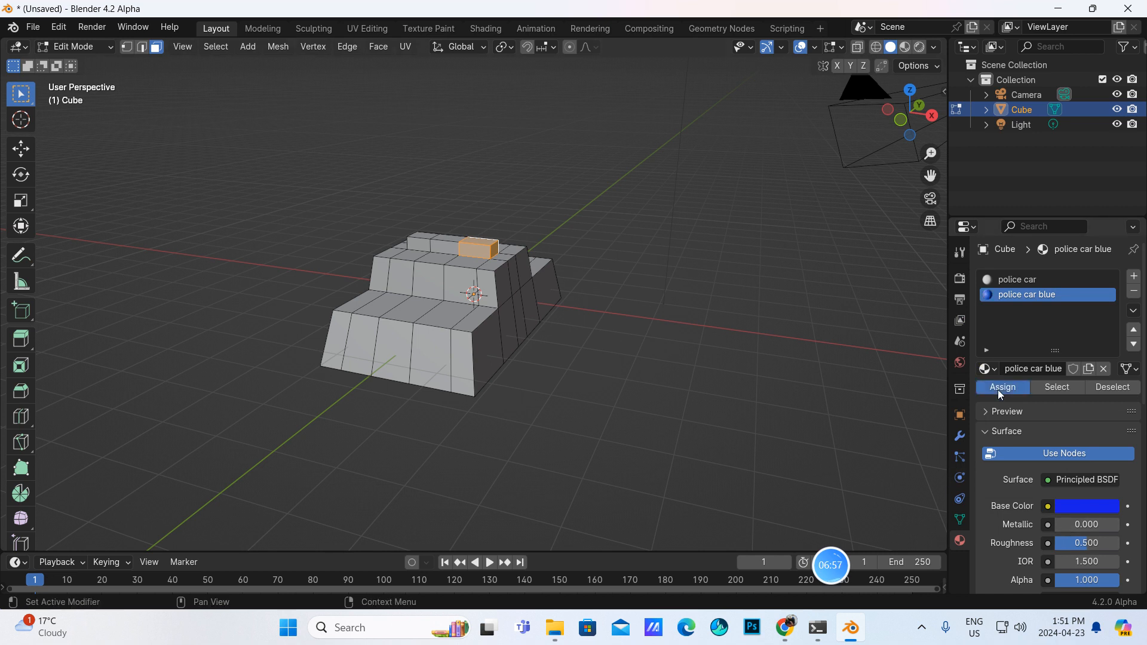
pyautogui.moveTo(638, 328); pyautogui.dragTo(445, 270, button='middle')
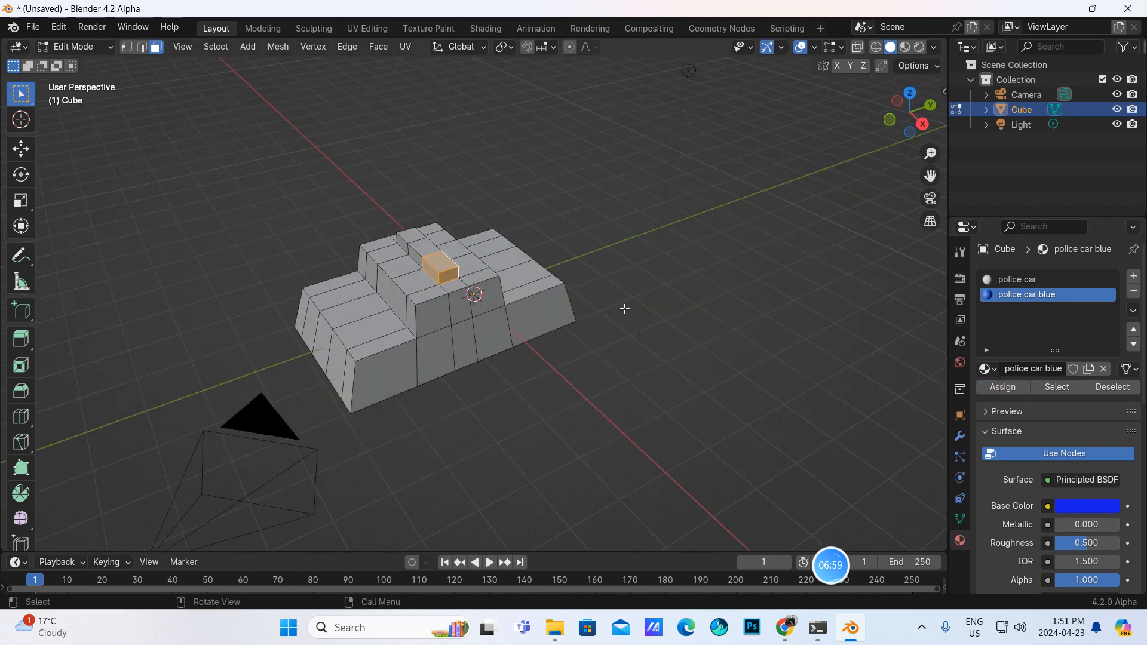
pyautogui.moveTo(622, 308); pyautogui.dragTo(683, 292, button='middle')
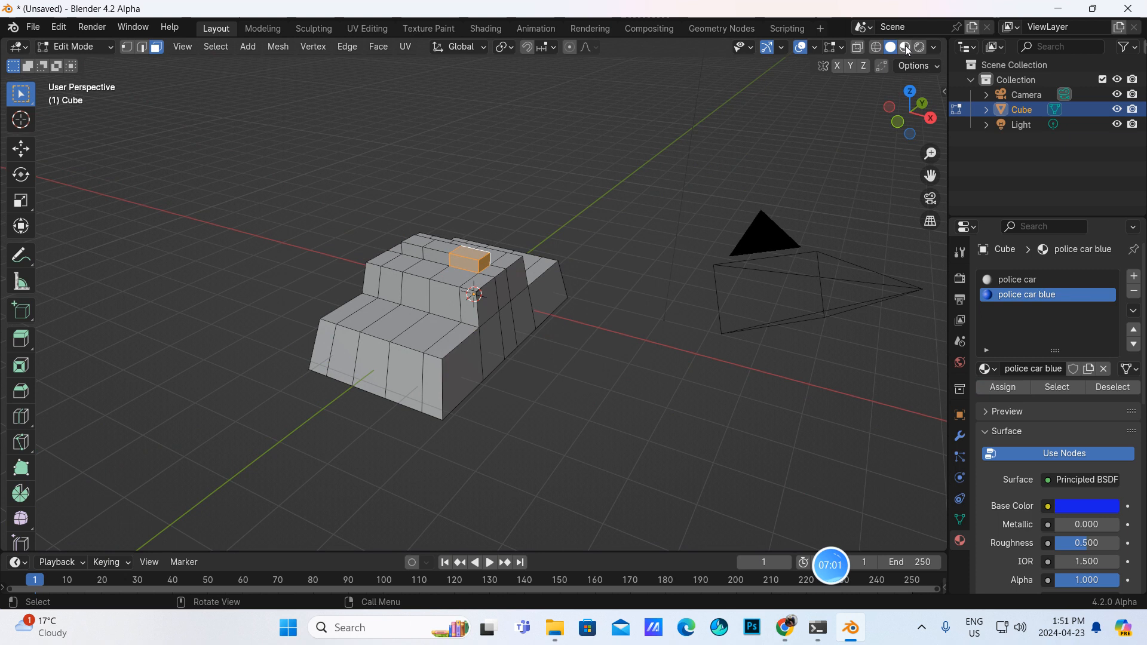
pyautogui.click(905, 47)
# - Select the faces of the light bar's opposite end segment and add a third material named "police car red"
pyautogui.moveTo(646, 299)
pyautogui.mouseDown(button='middle')
pyautogui.moveTo(637, 304)
pyautogui.moveTo(658, 302)
pyautogui.moveTo(460, 273)
pyautogui.moveTo(501, 246)
pyautogui.moveTo(555, 239)
pyautogui.moveTo(866, 280)
pyautogui.moveTo(944, 307)
pyautogui.mouseUp(button='middle')
pyautogui.click(469, 258)
pyautogui.keyDown('shift'); pyautogui.click(531, 241); pyautogui.keyUp('shift')
pyautogui.click(1134, 276)
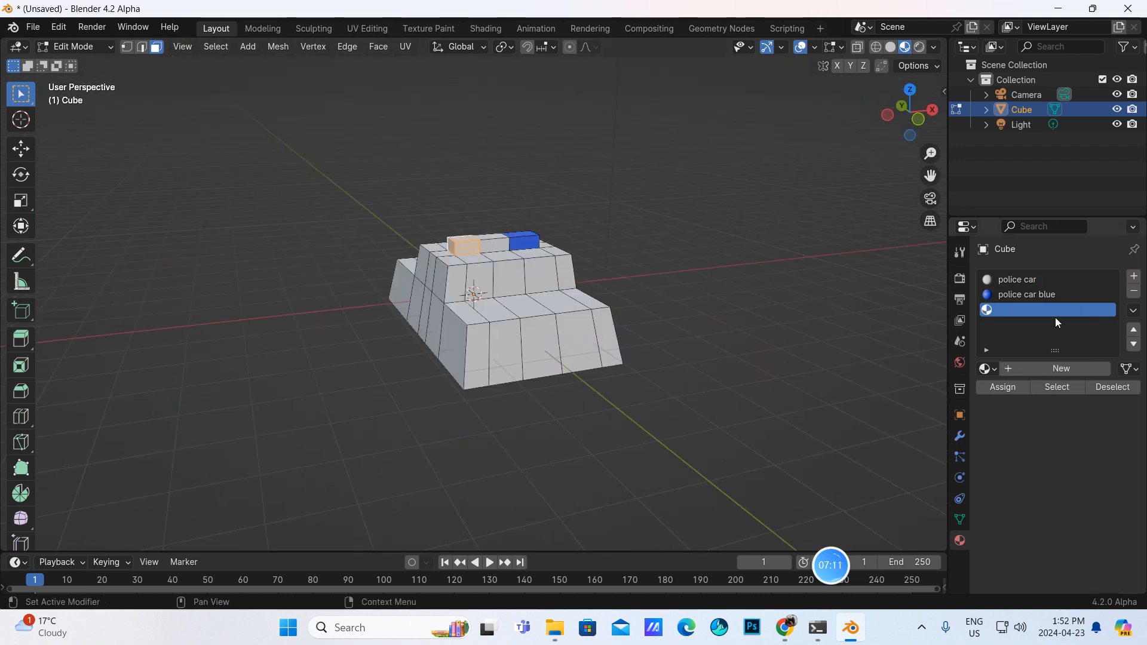
pyautogui.click(1055, 366)
pyautogui.click(1043, 372)
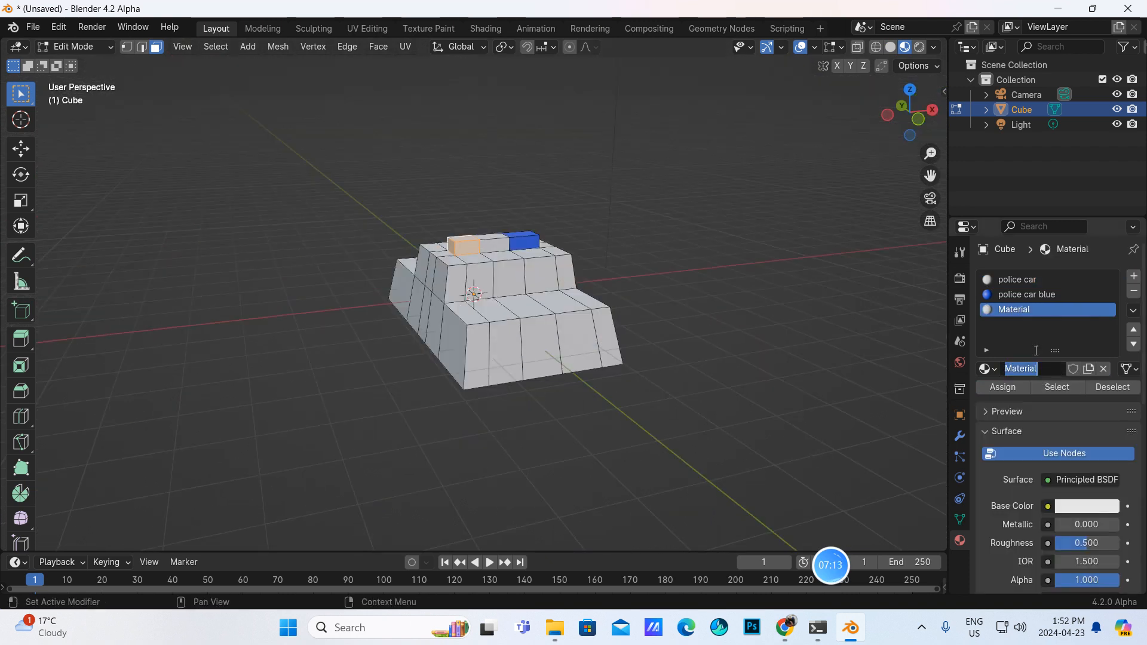
pyautogui.press('BackSpace')
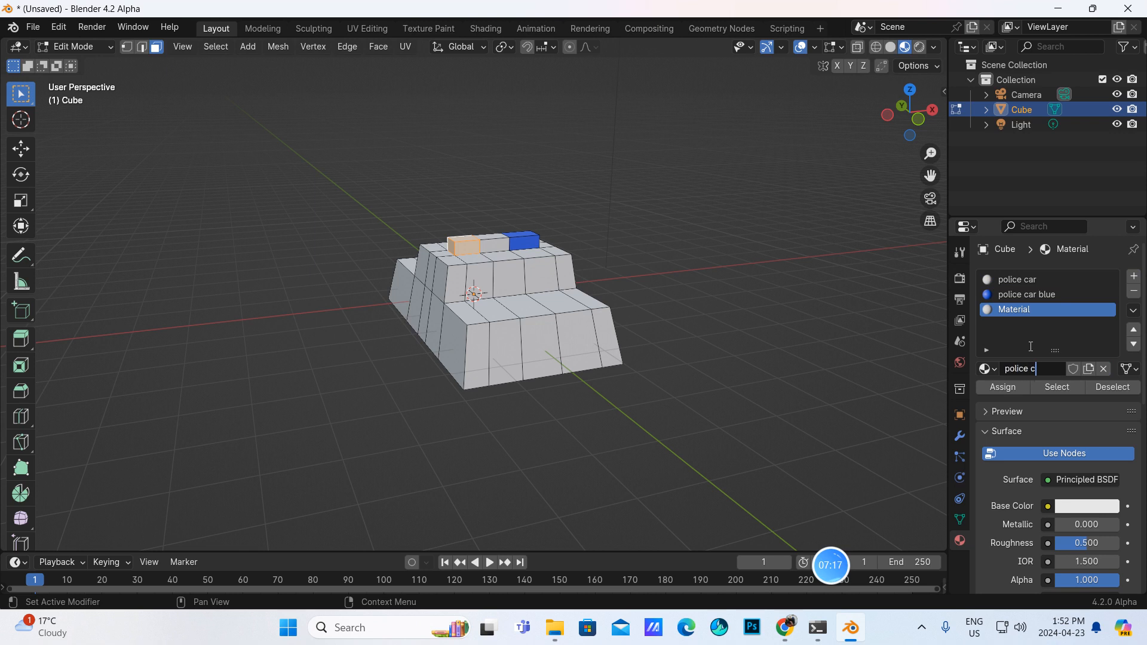
pyautogui.write('police car red')
pyautogui.press('Return')
# - Set the base color of "police car red" to red and assign it to the selected light segment
pyautogui.click(1078, 508)
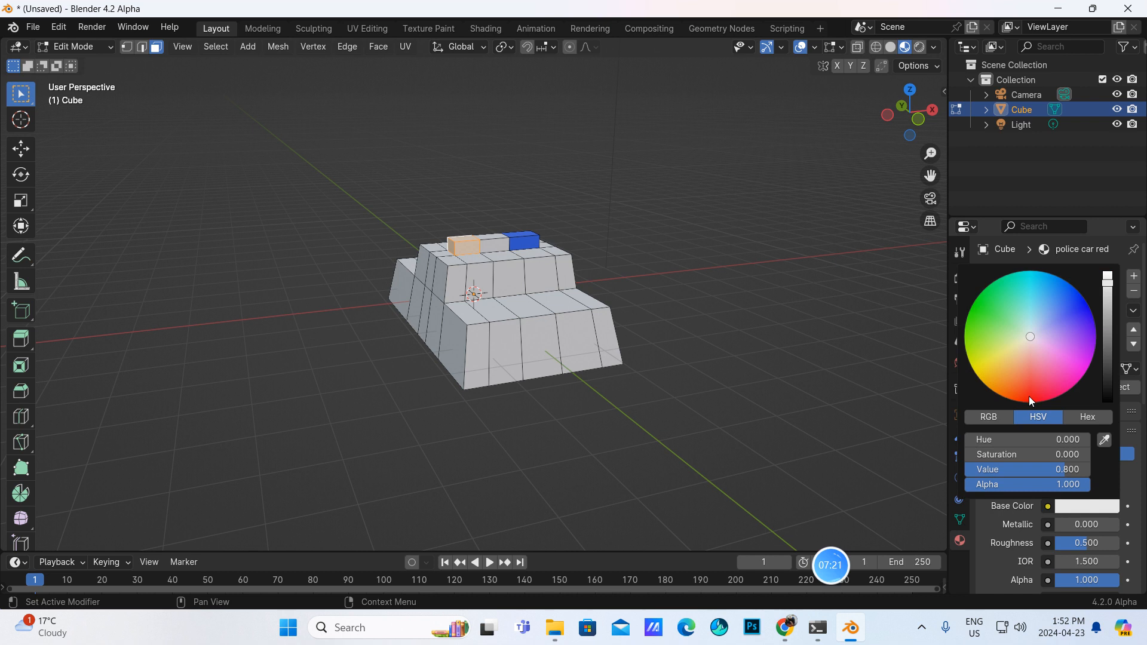
pyautogui.click(1029, 396)
pyautogui.moveTo(672, 357); pyautogui.dragTo(415, 347, button='middle')
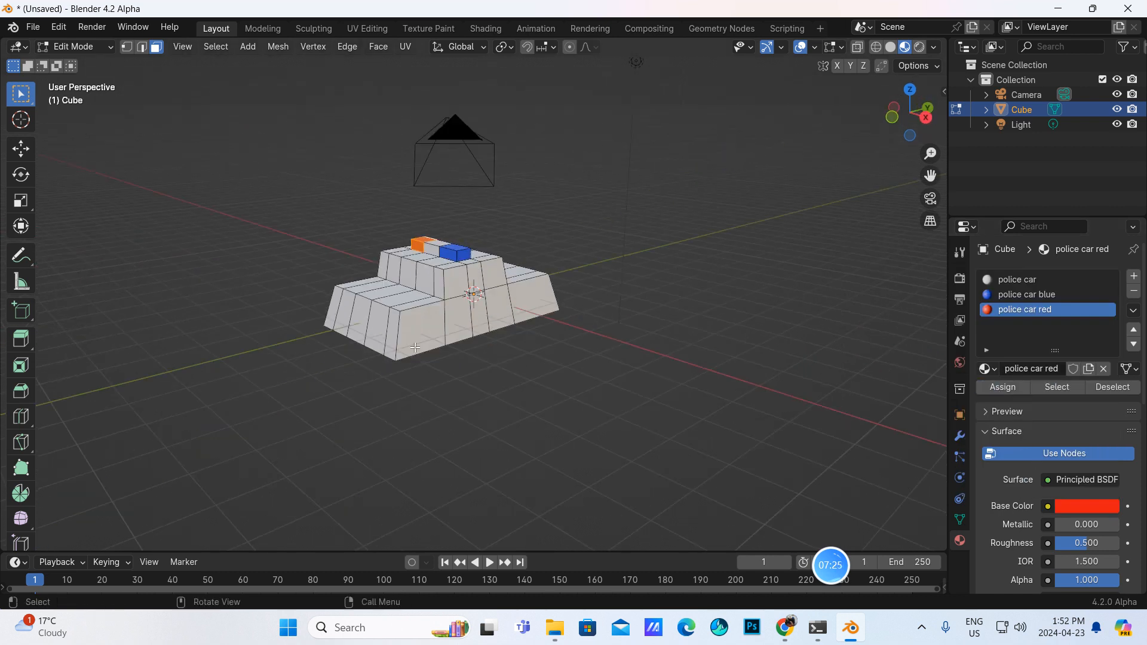
# - Inspect the colored light bar in Object Mode from the front of the car, and return to Edit Mode
pyautogui.click(111, 47)
pyautogui.click(84, 62)
pyautogui.moveTo(405, 220); pyautogui.dragTo(509, 248, button='middle')
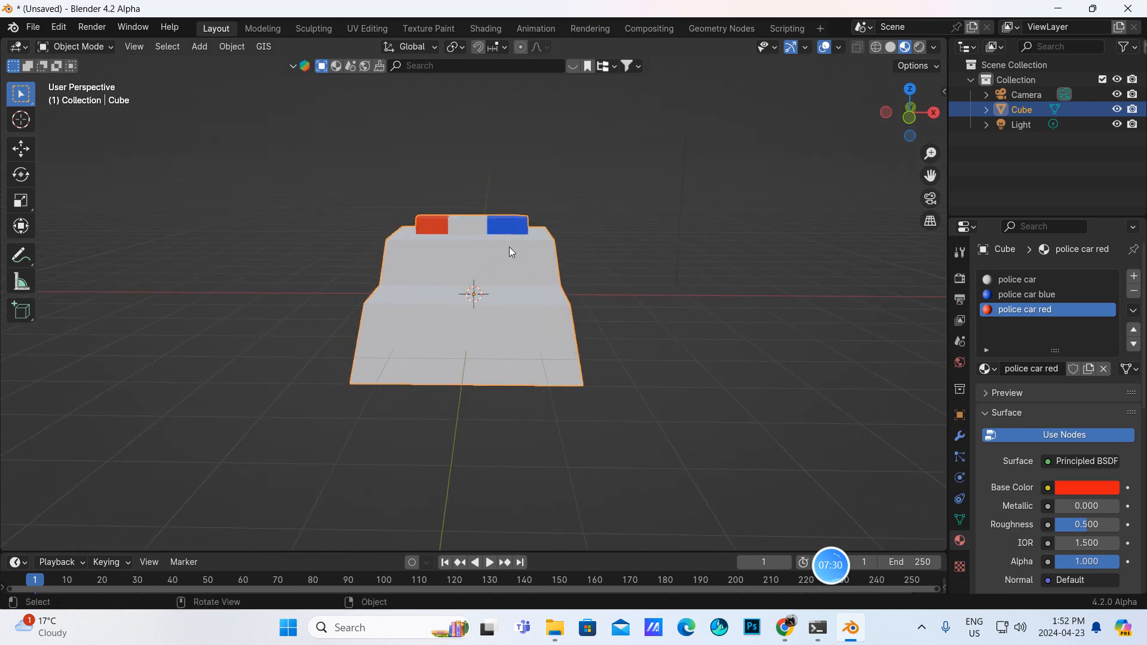
pyautogui.click(113, 46)
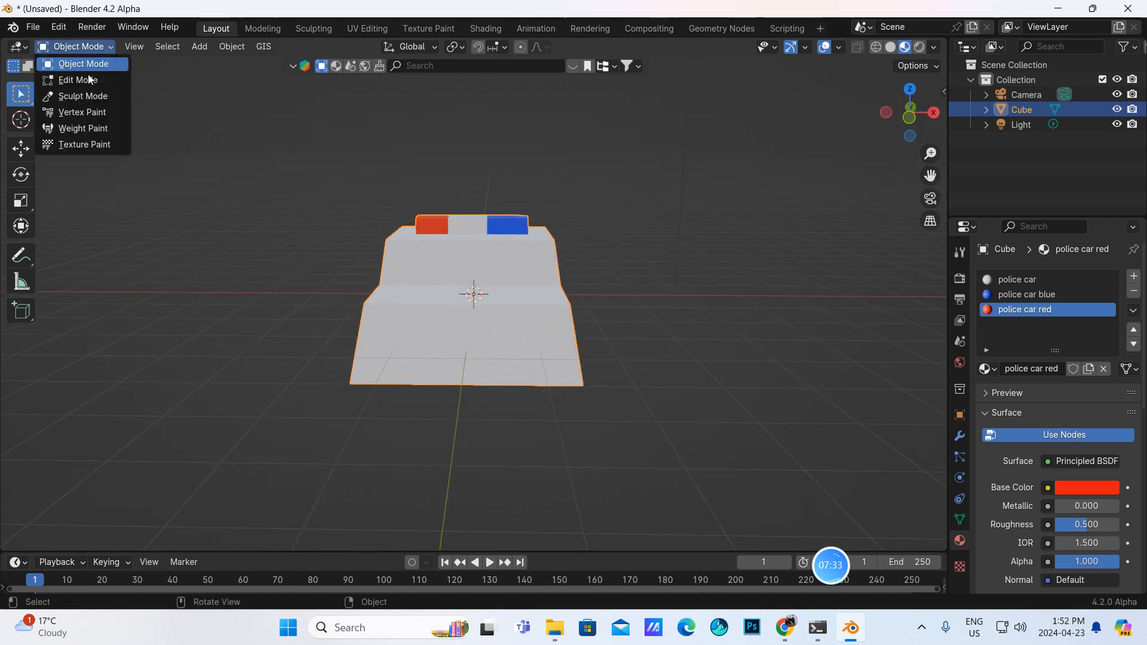
pyautogui.click(90, 81)
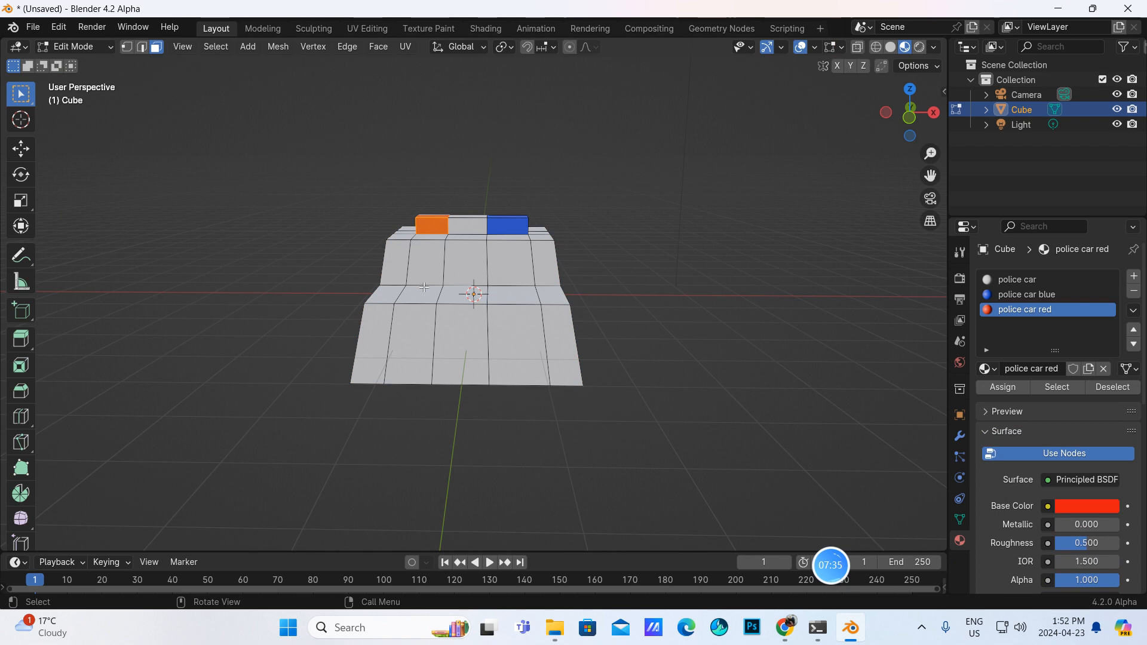
# - Add two horizontal loop cuts around the cabin, one close to the roof and one close to the hood line
pyautogui.scroll(3, 423, 287)
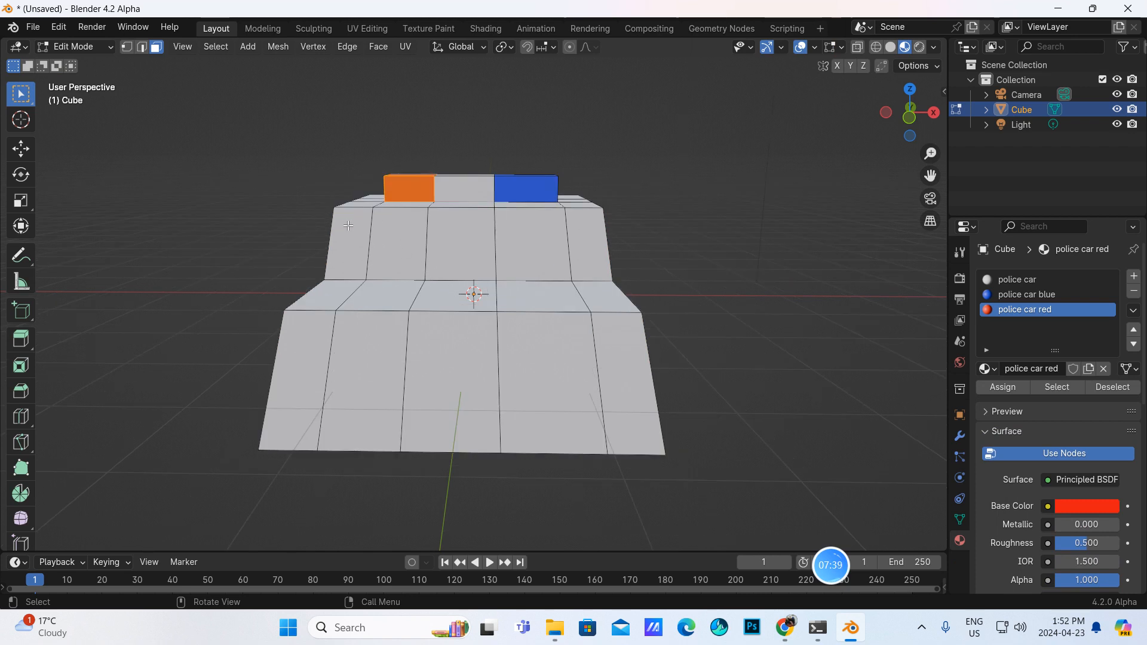
pyautogui.click(20, 417)
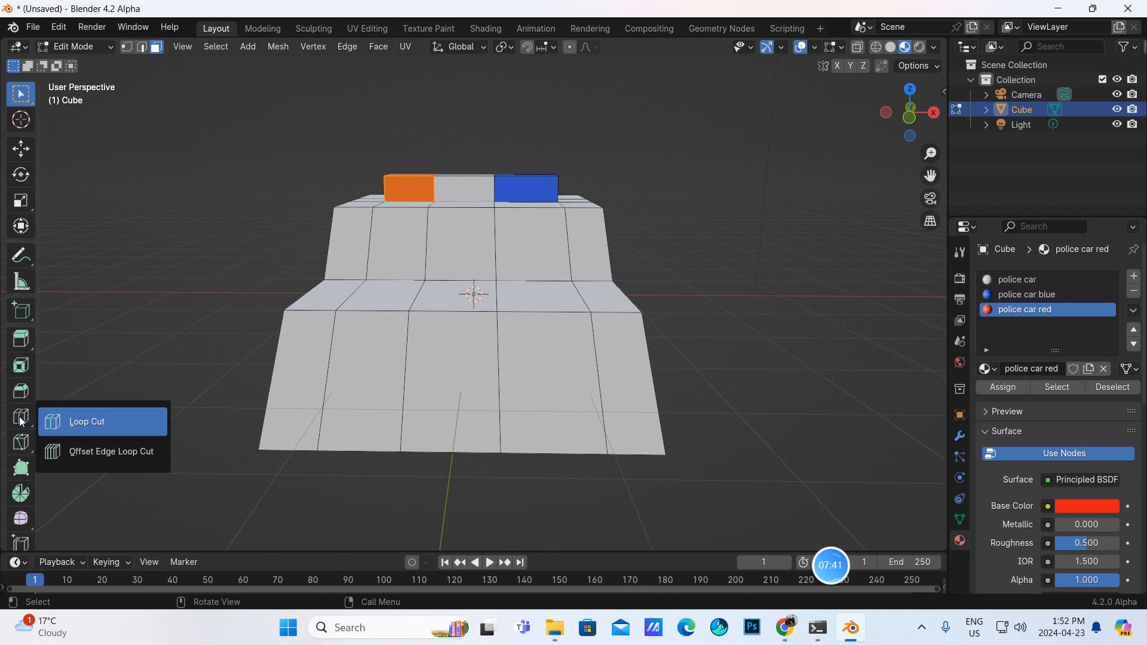
pyautogui.click(21, 417)
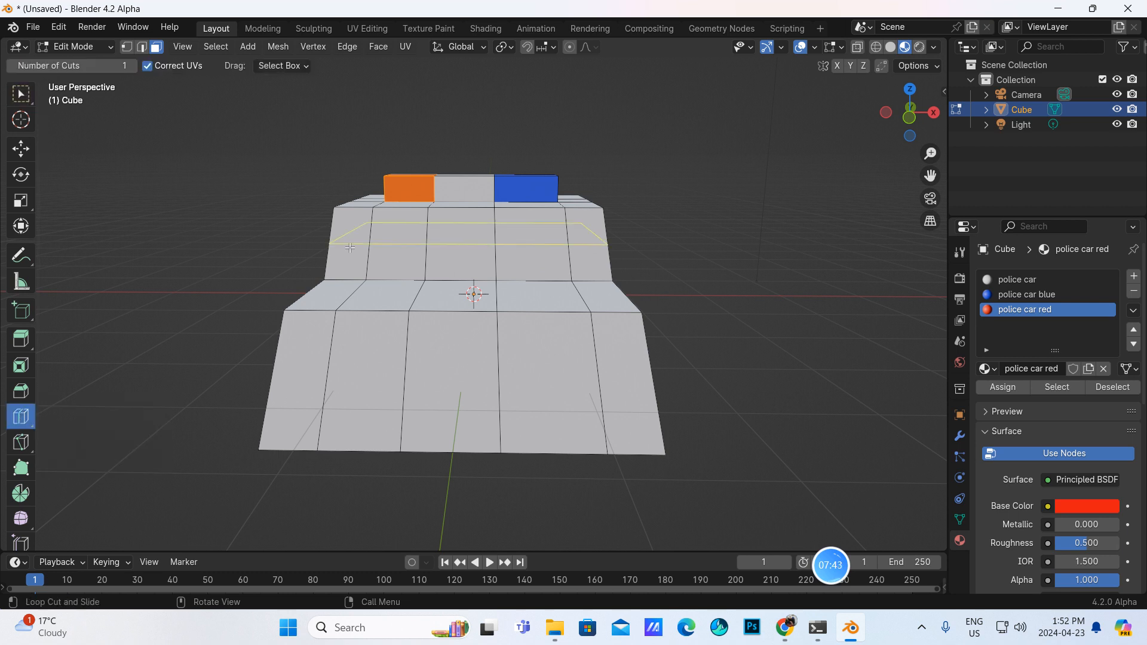
pyautogui.moveTo(349, 247); pyautogui.dragTo(361, 274)
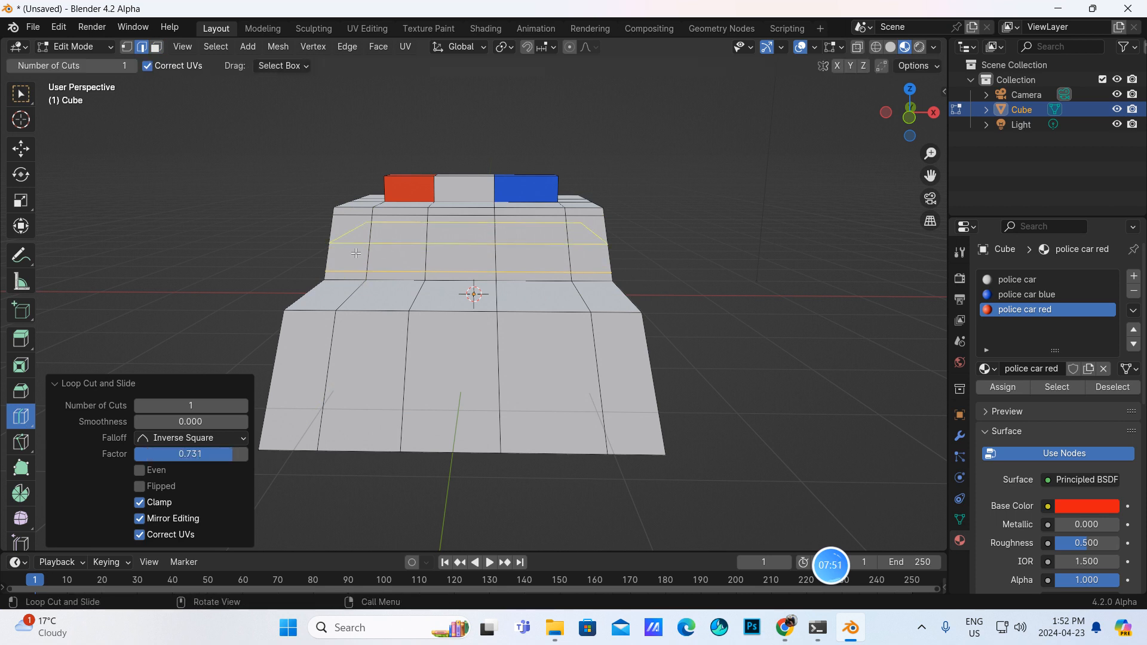
# - Try to add lengthwise loop cuts near the sides of the cabin's windshield
pyautogui.moveTo(353, 222); pyautogui.dragTo(436, 228)
pyautogui.moveTo(529, 262)
pyautogui.mouseDown()
pyautogui.moveTo(607, 267)
pyautogui.moveTo(549, 263)
pyautogui.mouseUp()
pyautogui.hotkey('ctrl', 'z')
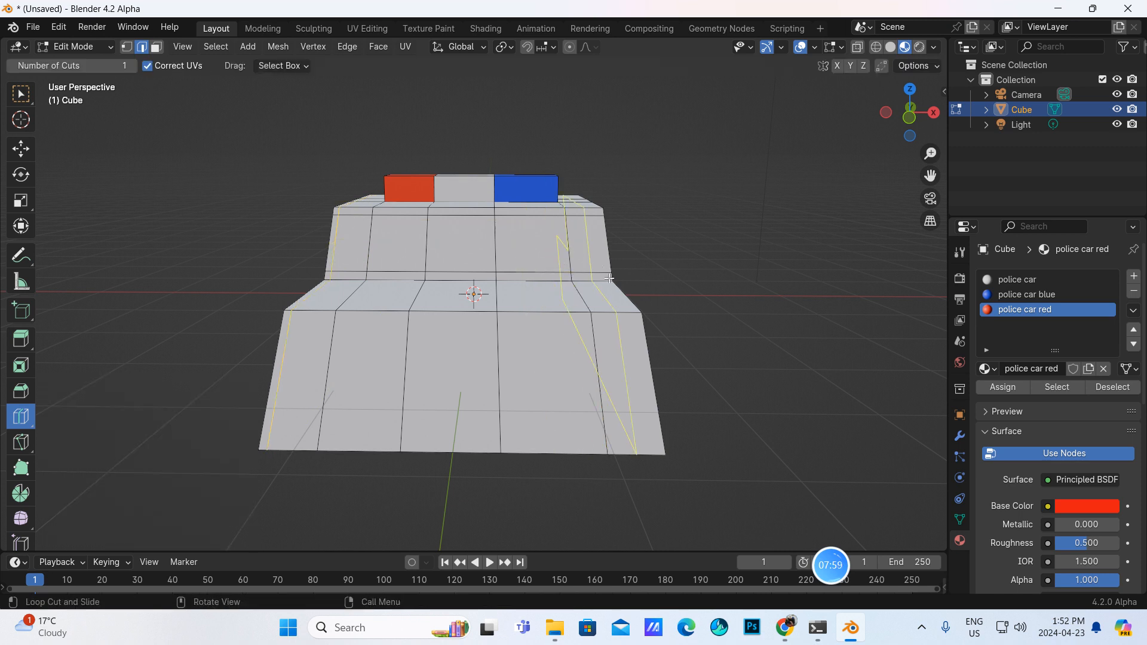
# - Add a lengthwise loop cut close to the side edge of the cabin next to the blue light, with a slide factor of about 0.657
pyautogui.moveTo(610, 278); pyautogui.dragTo(622, 278)
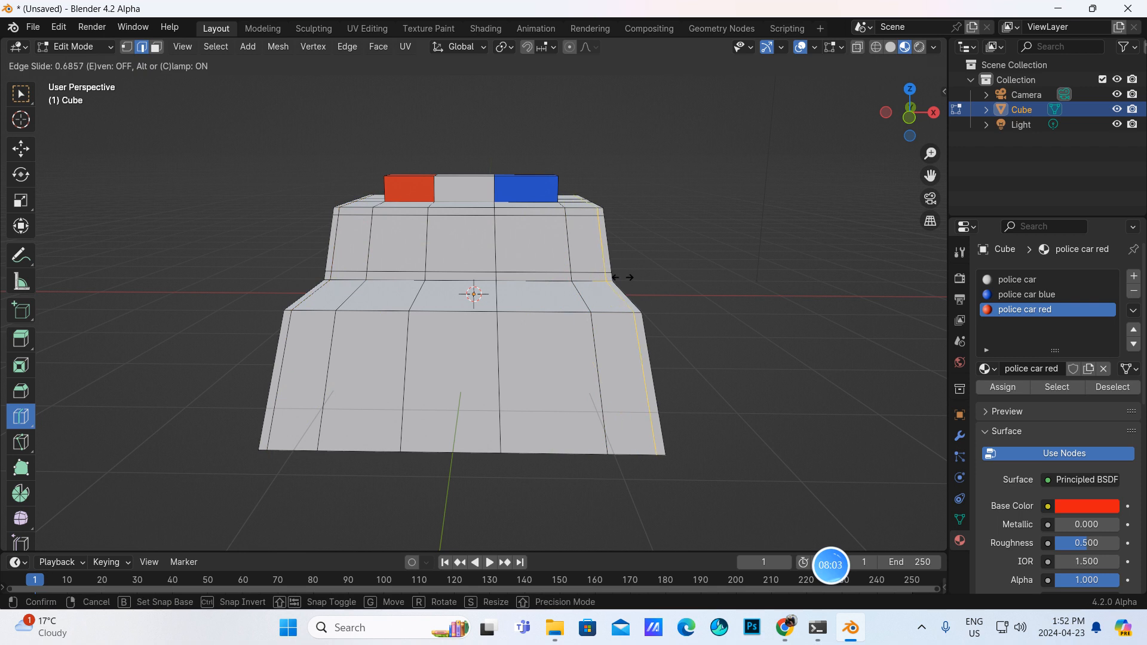
pyautogui.moveTo(622, 277); pyautogui.dragTo(622, 277)
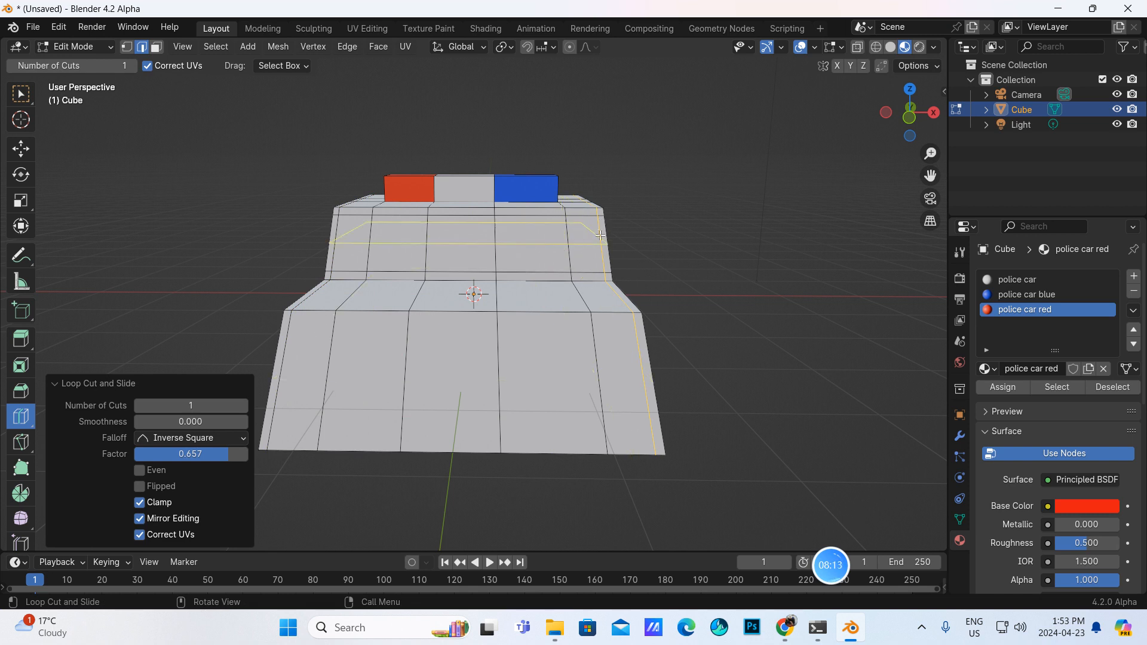
# - Select the five inner windshield faces between the border cuts on the near end of the cabin, using face selection
pyautogui.click(156, 47)
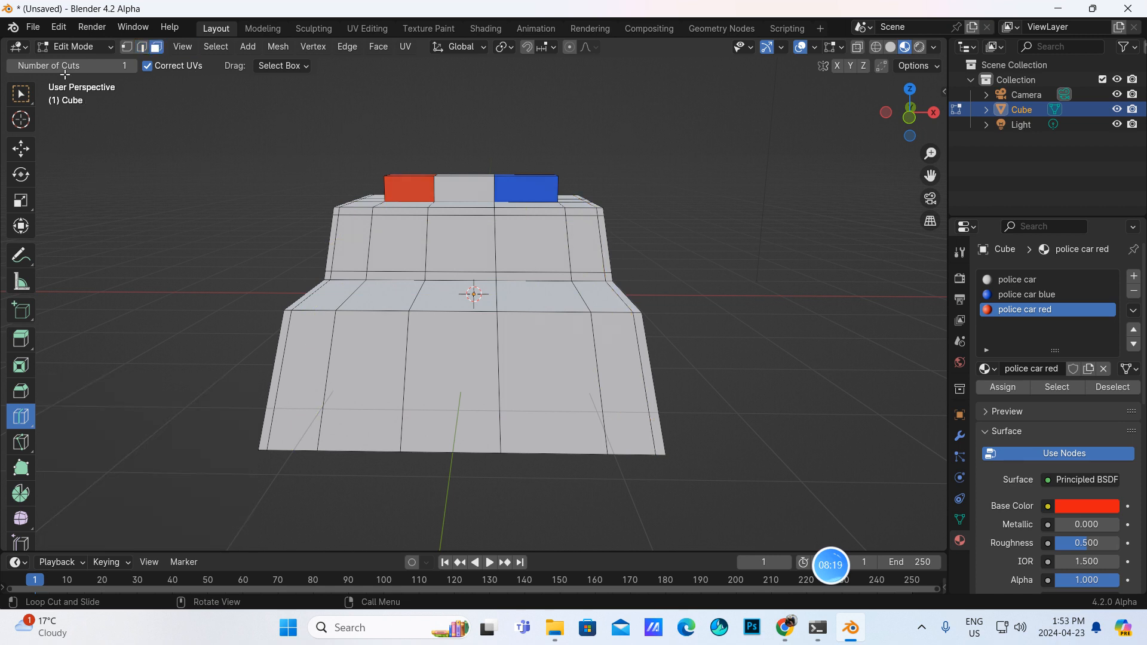
pyautogui.click(21, 94)
pyautogui.click(355, 238)
pyautogui.keyDown('shift'); pyautogui.click(408, 248); pyautogui.keyUp('shift')
pyautogui.keyDown('shift'); pyautogui.click(462, 248); pyautogui.keyUp('shift')
pyautogui.keyDown('shift'); pyautogui.click(531, 246); pyautogui.keyUp('shift')
pyautogui.keyDown('shift'); pyautogui.click(595, 246); pyautogui.keyUp('shift')
# - Add the five matching window faces on the opposite end of the cabin to the selection
pyautogui.moveTo(595, 246); pyautogui.dragTo(389, 238, button='middle')
pyautogui.keyDown('shift'); pyautogui.click(389, 238); pyautogui.keyUp('shift')
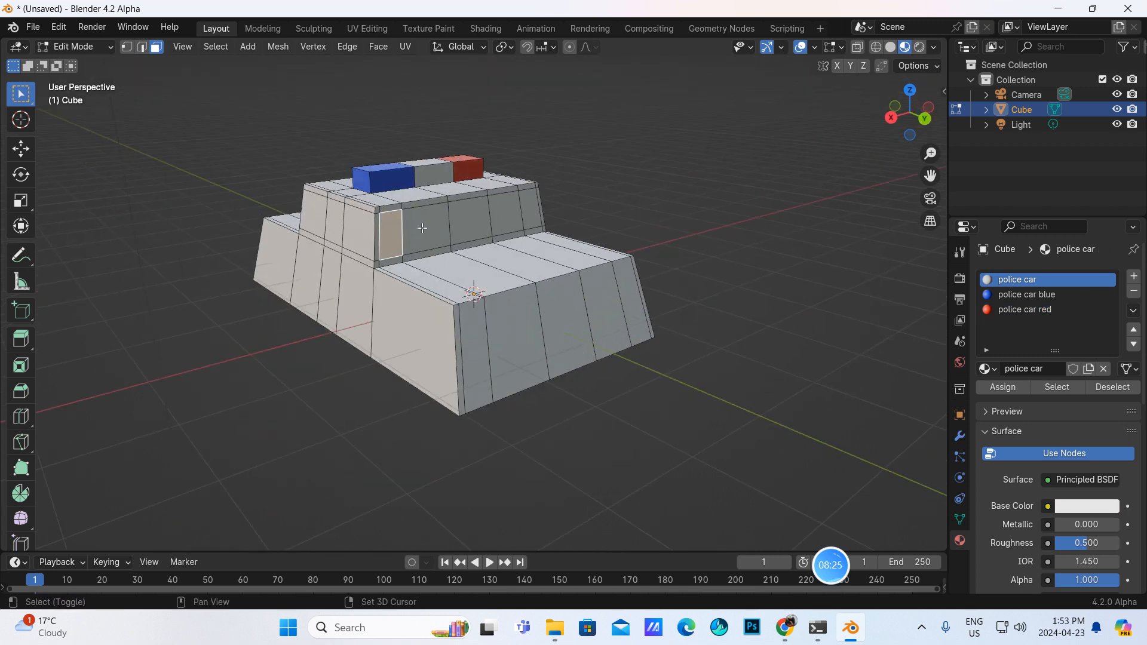
pyautogui.keyDown('shift'); pyautogui.click(425, 227); pyautogui.keyUp('shift')
pyautogui.keyDown('shift'); pyautogui.click(475, 217); pyautogui.keyUp('shift')
pyautogui.keyDown('shift'); pyautogui.click(503, 212); pyautogui.keyUp('shift')
pyautogui.moveTo(534, 207); pyautogui.dragTo(624, 211, button='middle')
pyautogui.moveTo(550, 232)
pyautogui.mouseDown(button='middle')
pyautogui.moveTo(565, 226)
pyautogui.moveTo(529, 227)
pyautogui.mouseUp(button='middle')
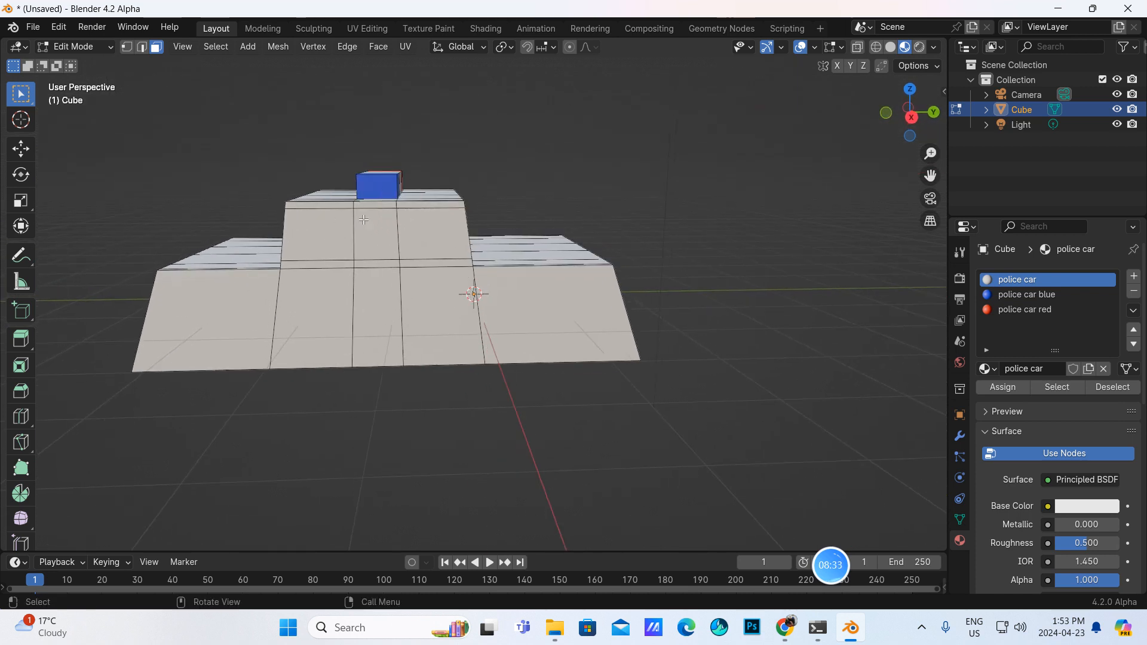
pyautogui.moveTo(529, 259); pyautogui.dragTo(432, 270, button='middle')
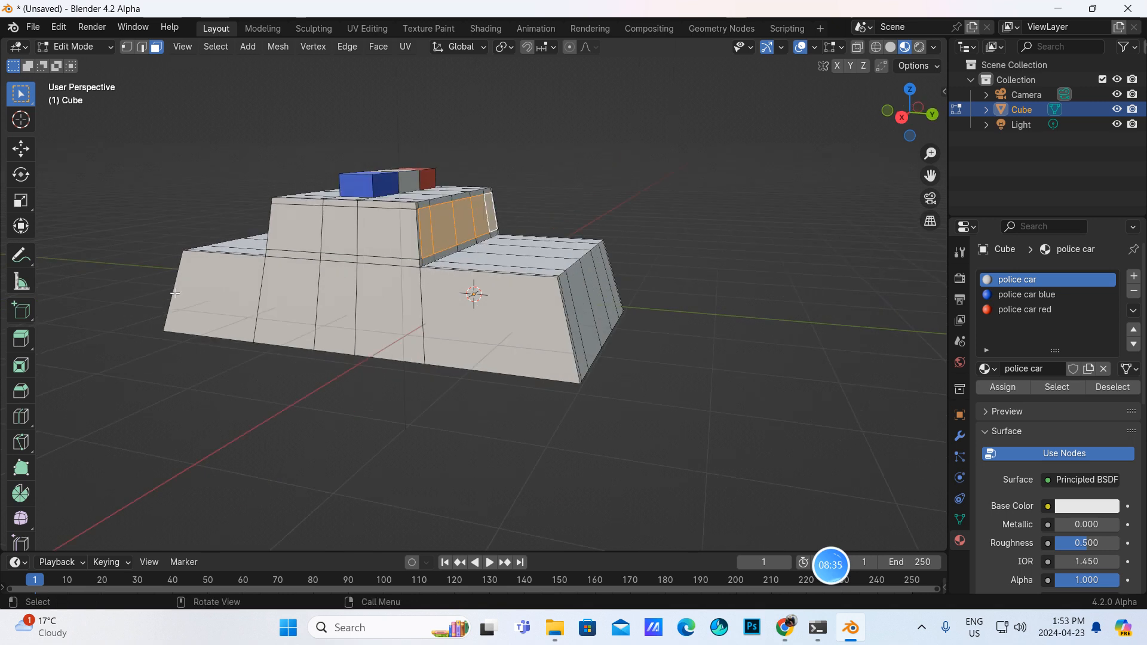
# - Extrude both sets of window faces inward along their normals by about -0.0945 m, checking in wireframe and solid shading
pyautogui.click(876, 47)
pyautogui.moveTo(756, 168); pyautogui.dragTo(801, 160, button='middle')
pyautogui.press('KP_3')
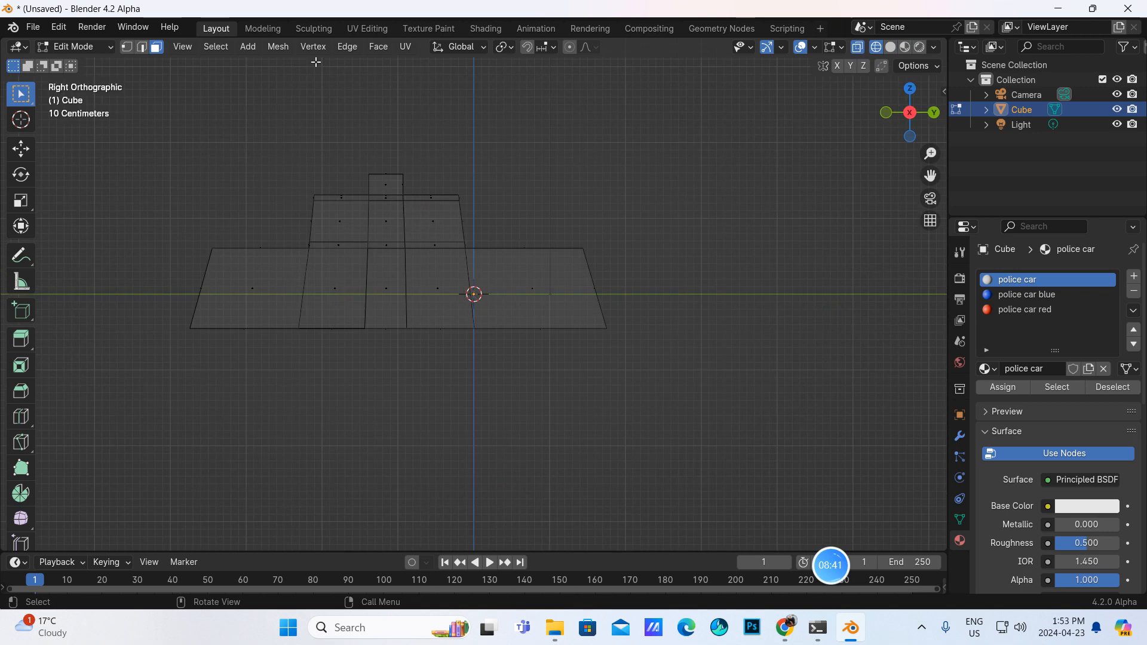
pyautogui.click(21, 340)
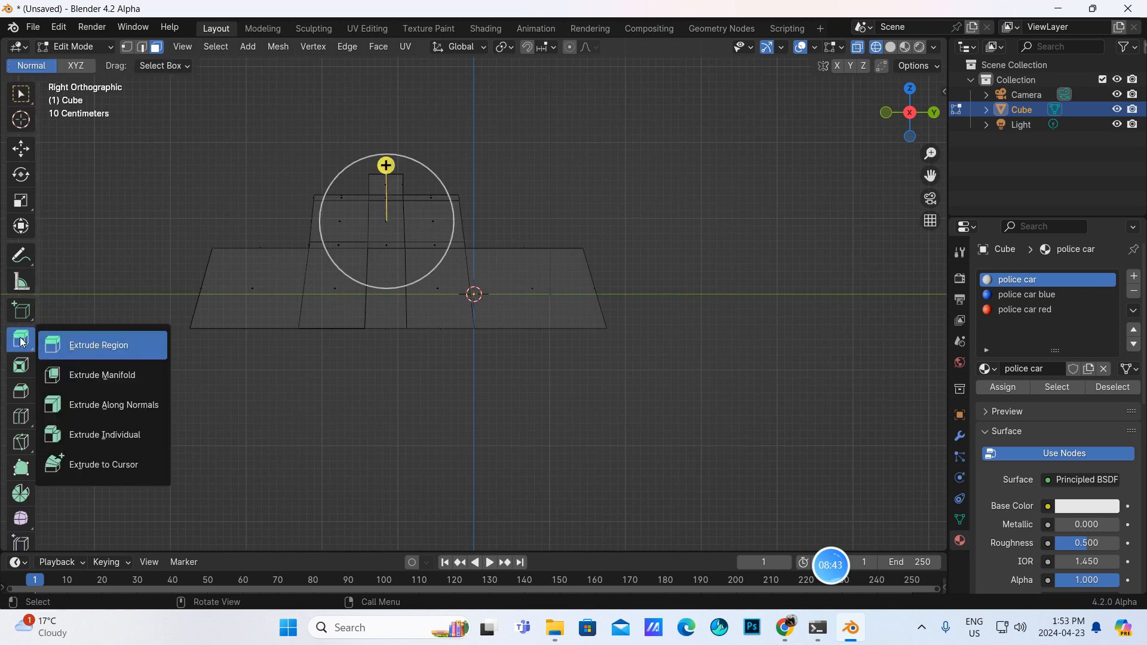
pyautogui.click(110, 411)
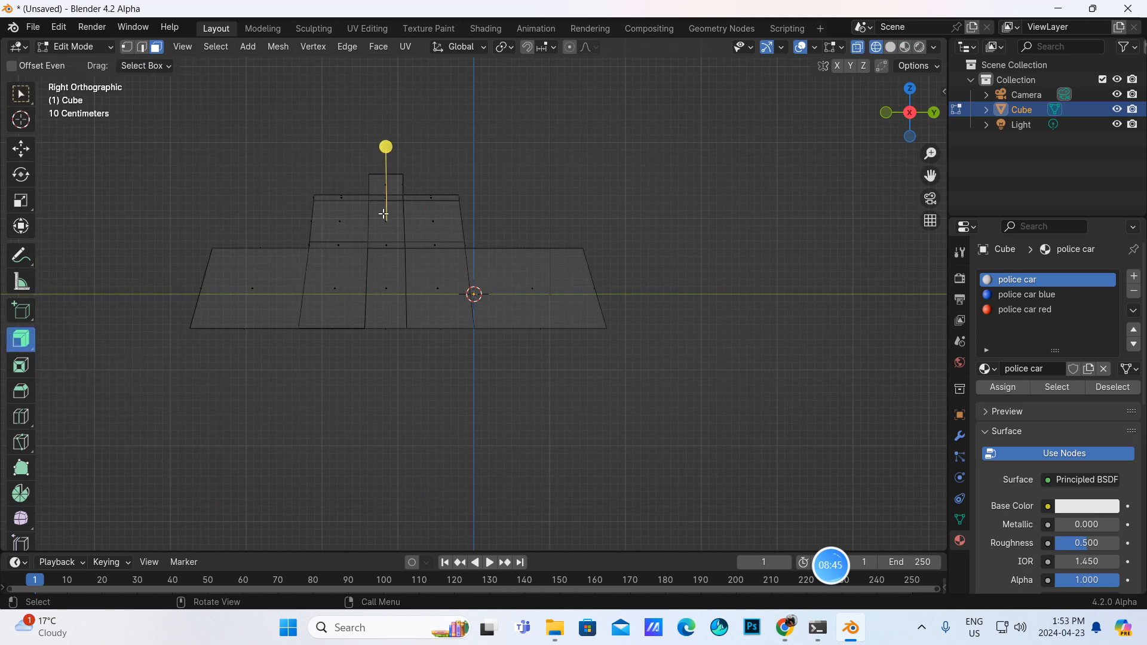
pyautogui.moveTo(386, 147); pyautogui.dragTo(387, 155)
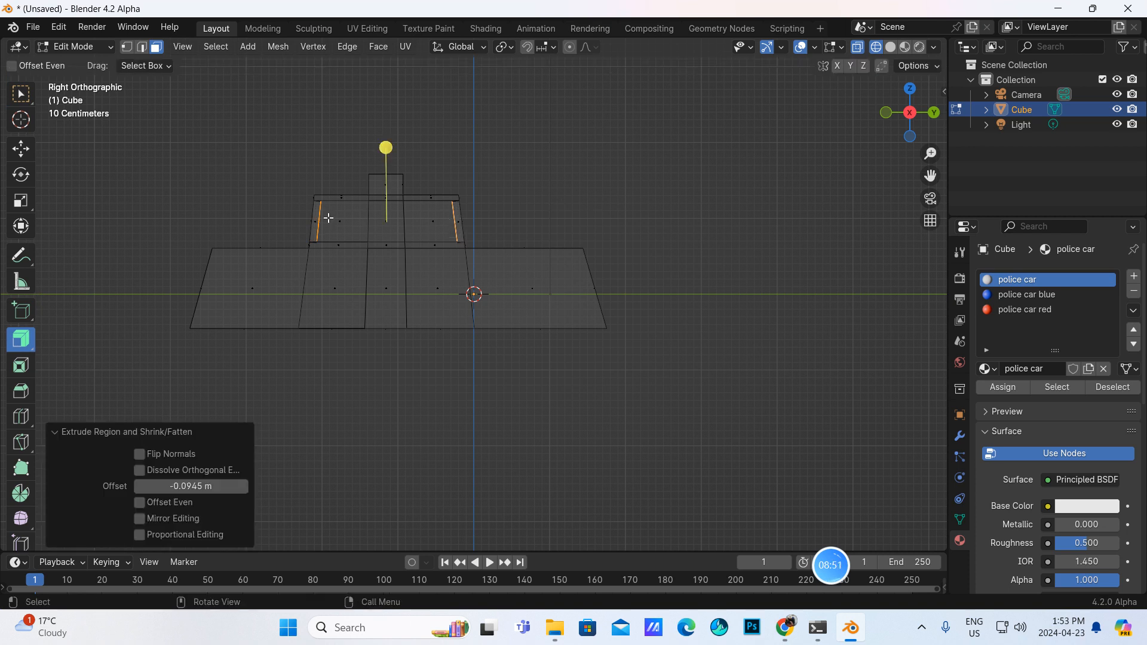
pyautogui.moveTo(533, 215); pyautogui.dragTo(653, 187, button='middle')
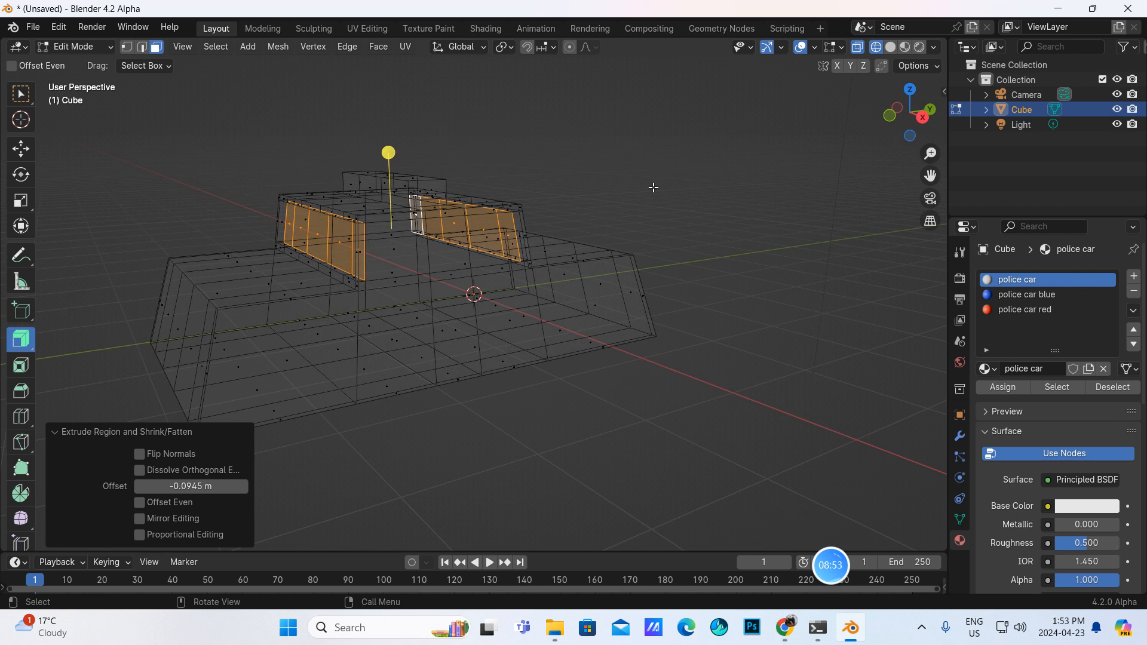
pyautogui.click(890, 47)
pyautogui.click(856, 48)
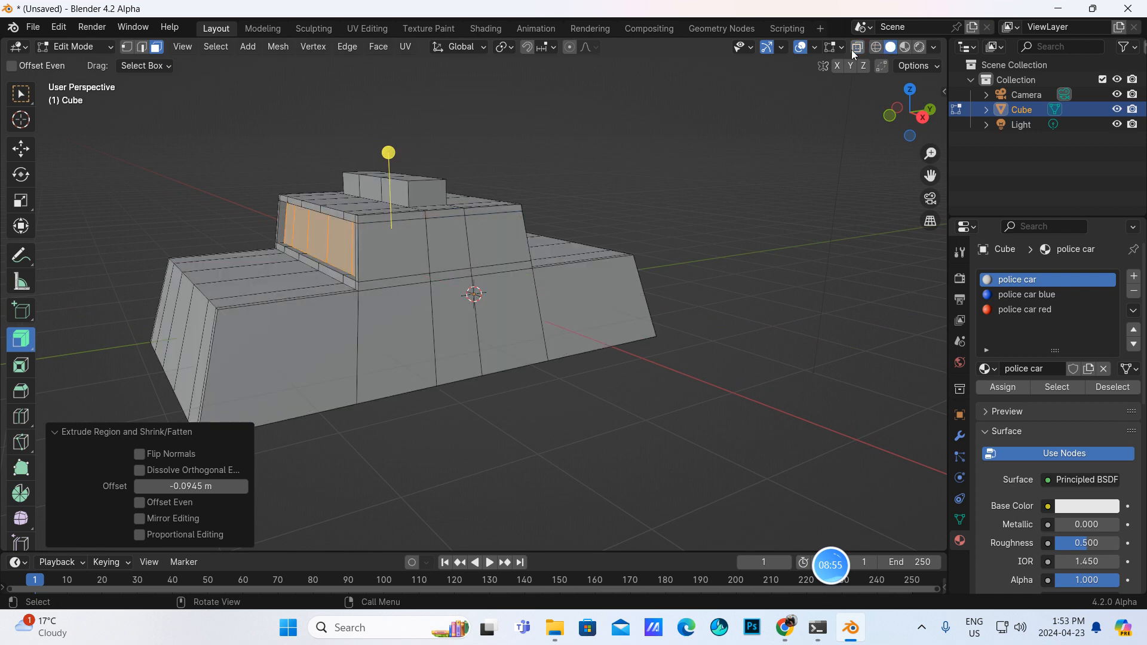
pyautogui.moveTo(622, 177)
pyautogui.mouseDown(button='middle')
pyautogui.moveTo(527, 174)
pyautogui.moveTo(583, 173)
pyautogui.moveTo(558, 188)
pyautogui.mouseUp(button='middle')
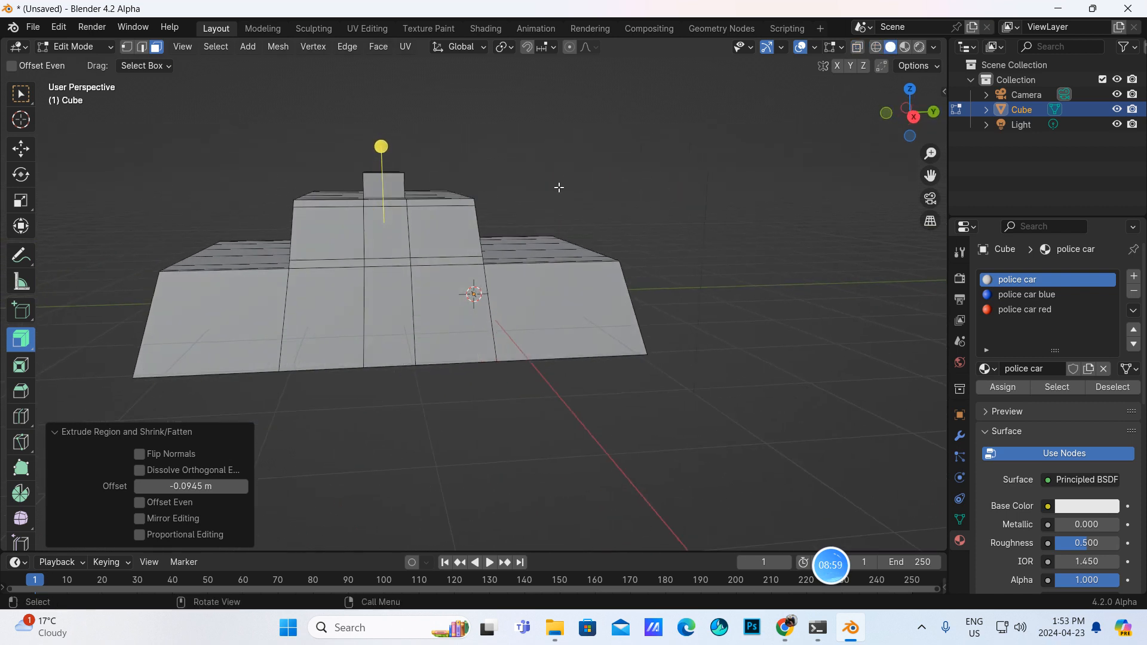
# - Add a new material to the car and name it "police car windows"
pyautogui.click(1133, 276)
pyautogui.click(1039, 370)
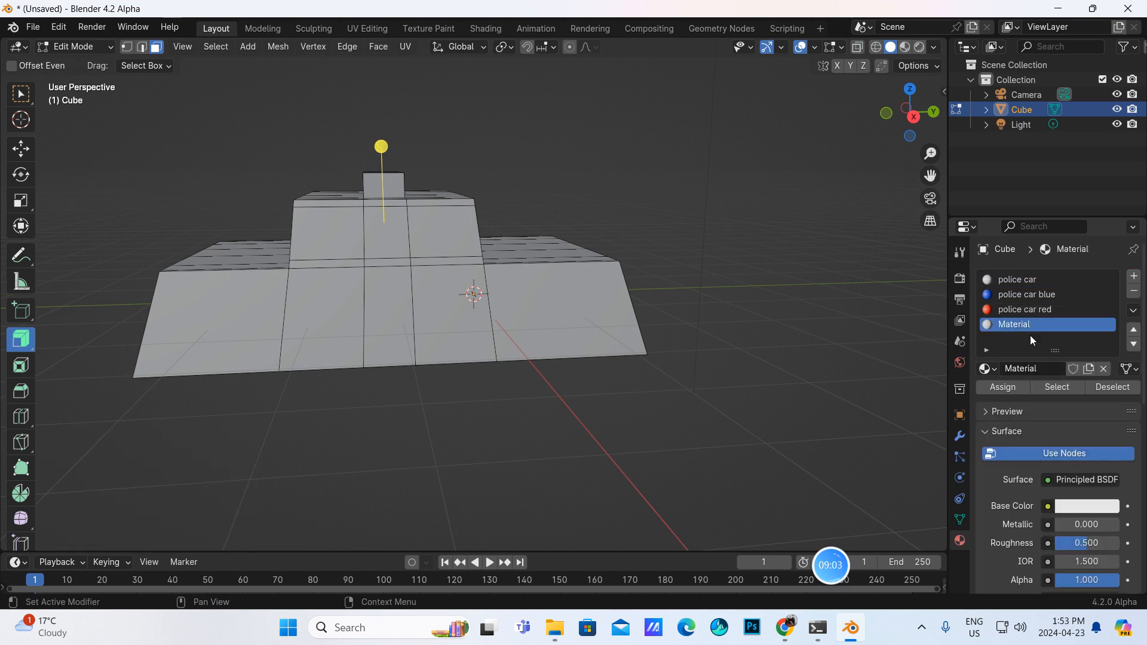
pyautogui.click(1042, 365)
pyautogui.press('BackSpace')
pyautogui.write('police car windows')
pyautogui.press('Return')
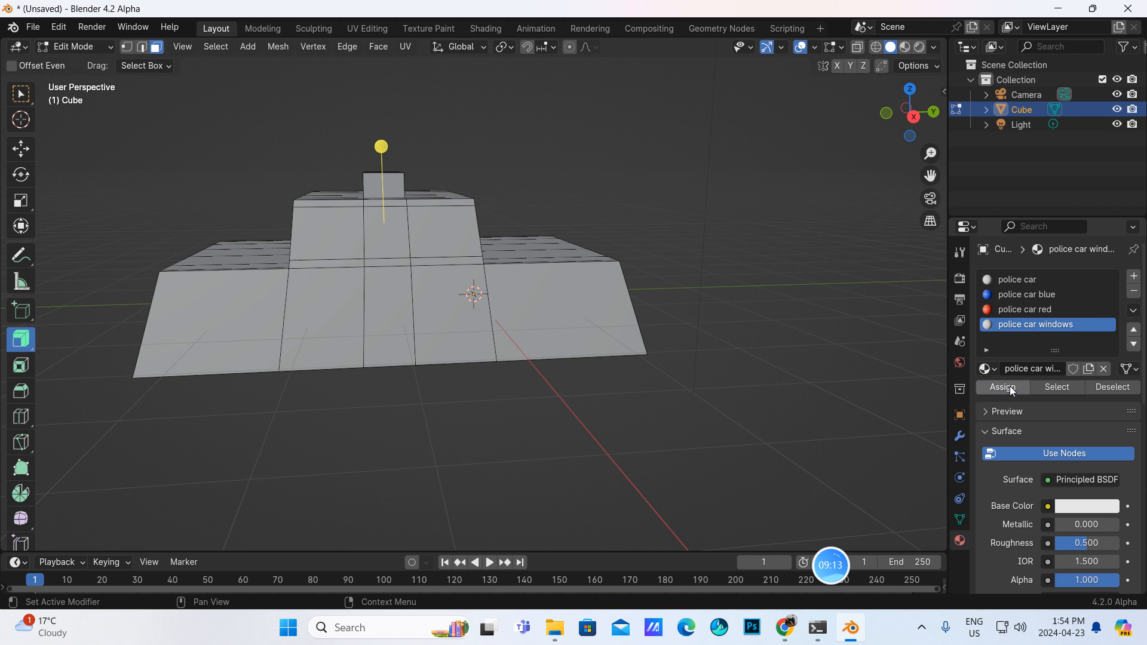
# - Give "police car windows" a Glass BSDF surface with roughness 0.142 and assign it to the selected window faces
pyautogui.click(1084, 478)
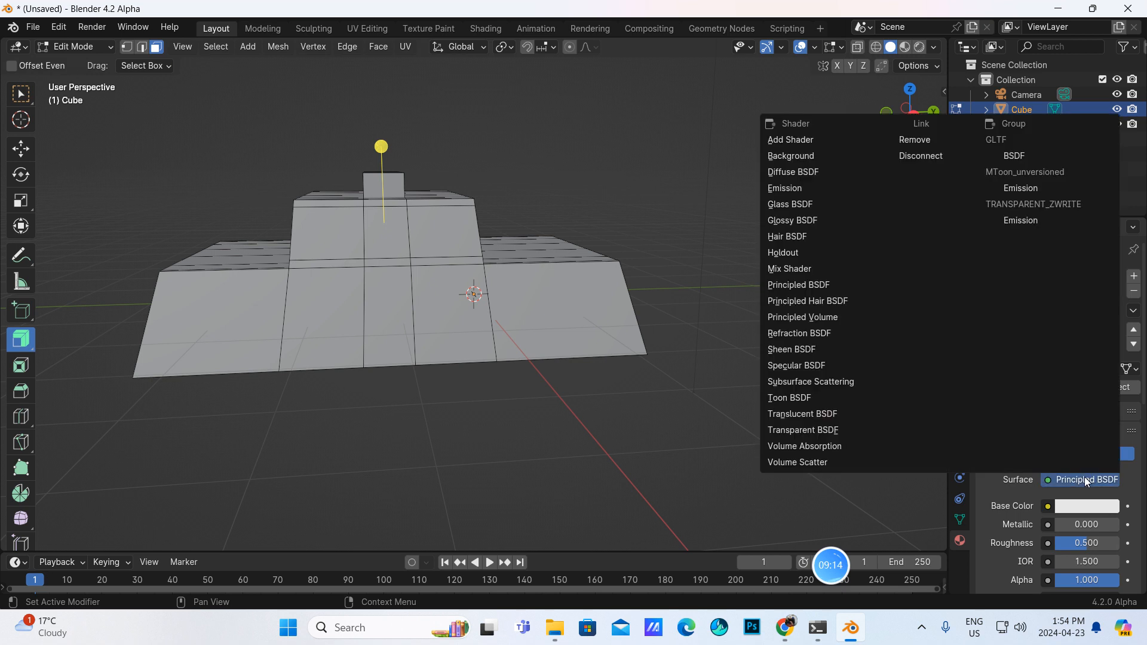
pyautogui.click(783, 205)
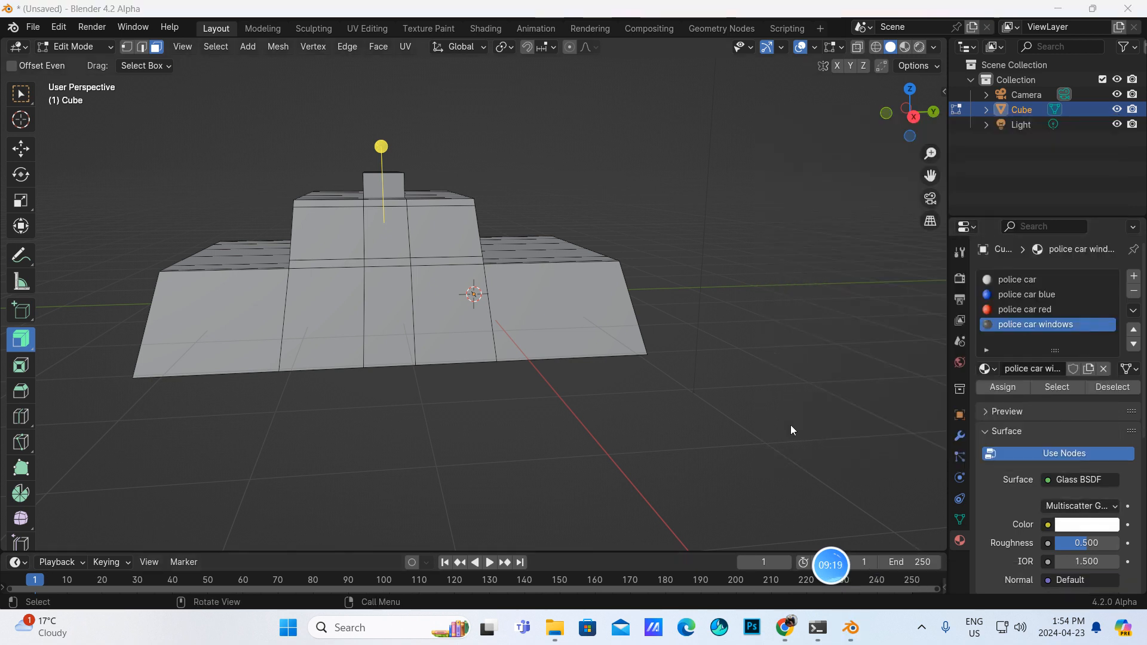
pyautogui.moveTo(789, 425); pyautogui.dragTo(700, 431, button='middle')
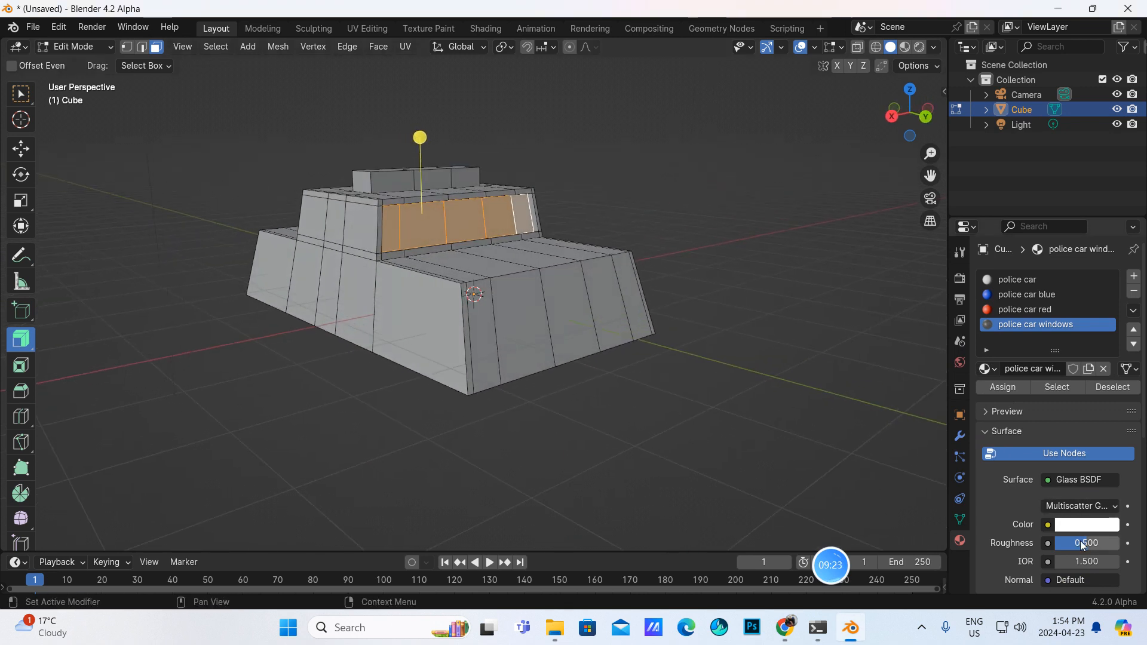
pyautogui.moveTo(1082, 542); pyautogui.dragTo(1064, 543)
pyautogui.moveTo(868, 406); pyautogui.dragTo(929, 406, button='middle')
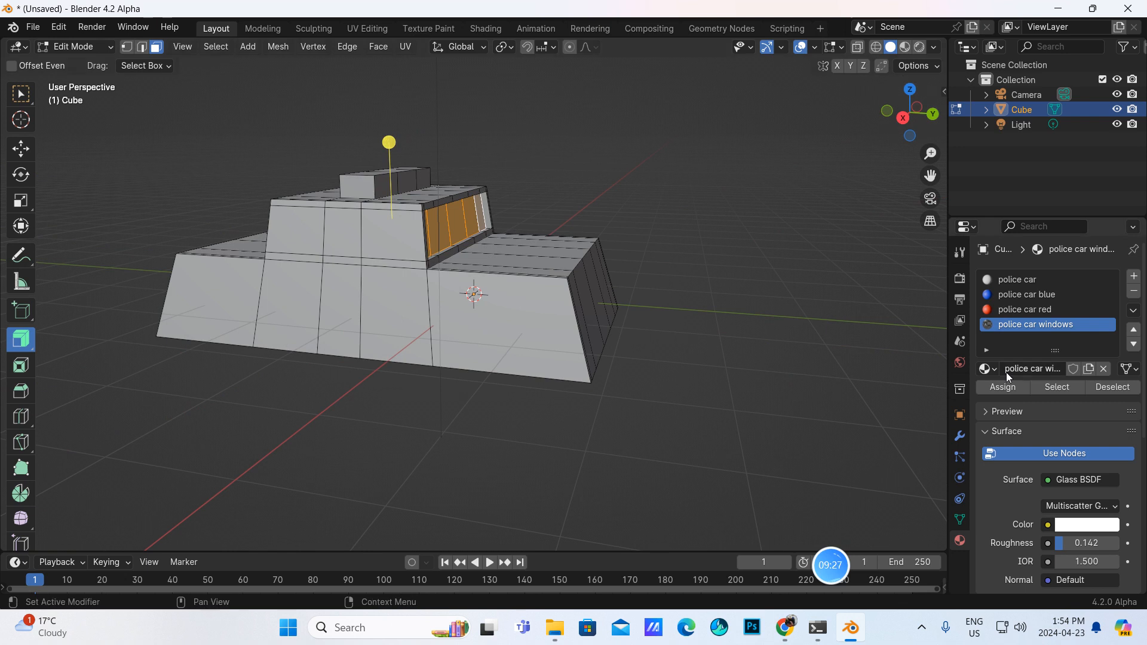
pyautogui.click(1000, 387)
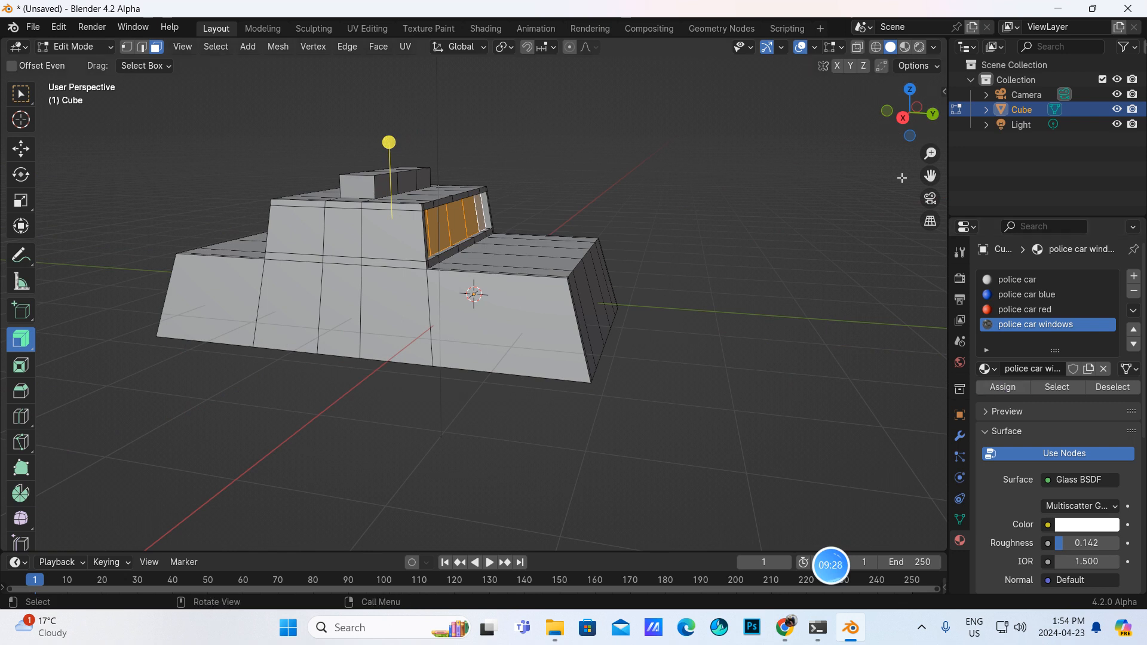
pyautogui.click(905, 46)
pyautogui.moveTo(739, 184); pyautogui.dragTo(888, 208, button='middle')
pyautogui.moveTo(760, 226); pyautogui.dragTo(733, 228, button='middle')
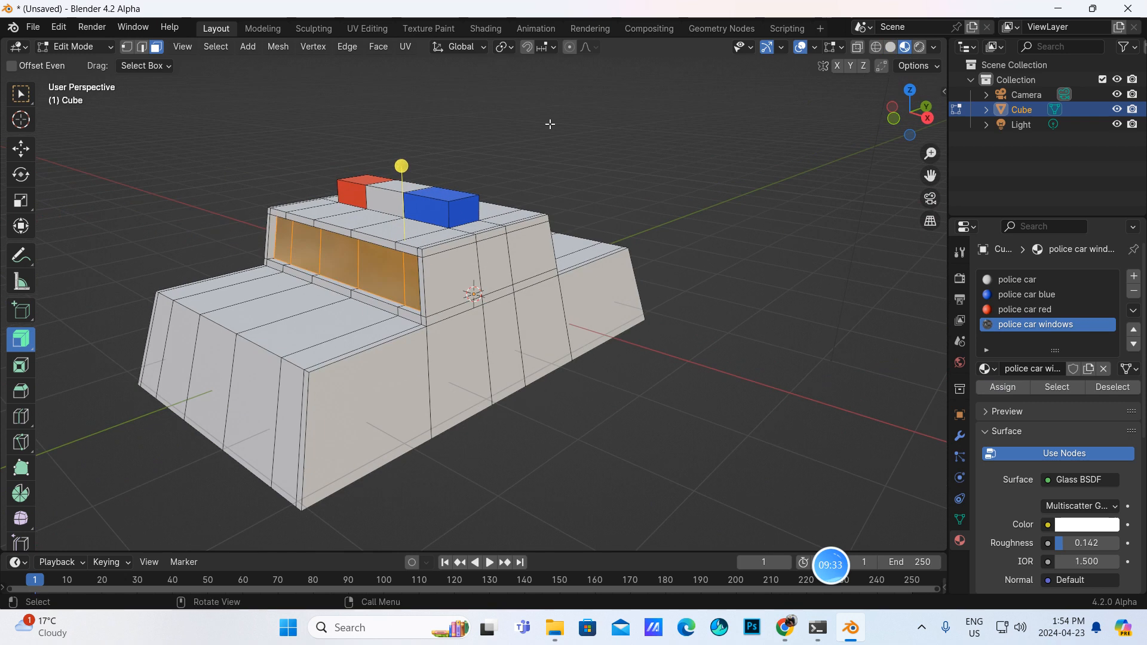
# - Open the window material's nodes in the Shading workspace and move the Glass BSDF node farther from the Material Output
pyautogui.click(486, 28)
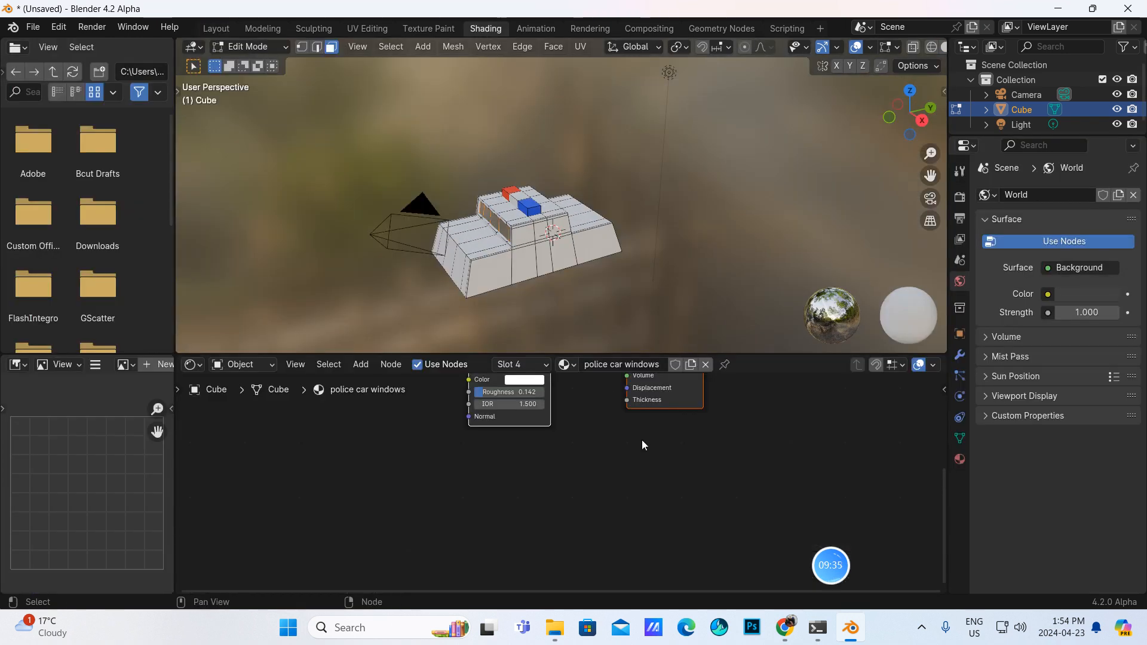
pyautogui.moveTo(654, 493); pyautogui.dragTo(658, 529, button='middle')
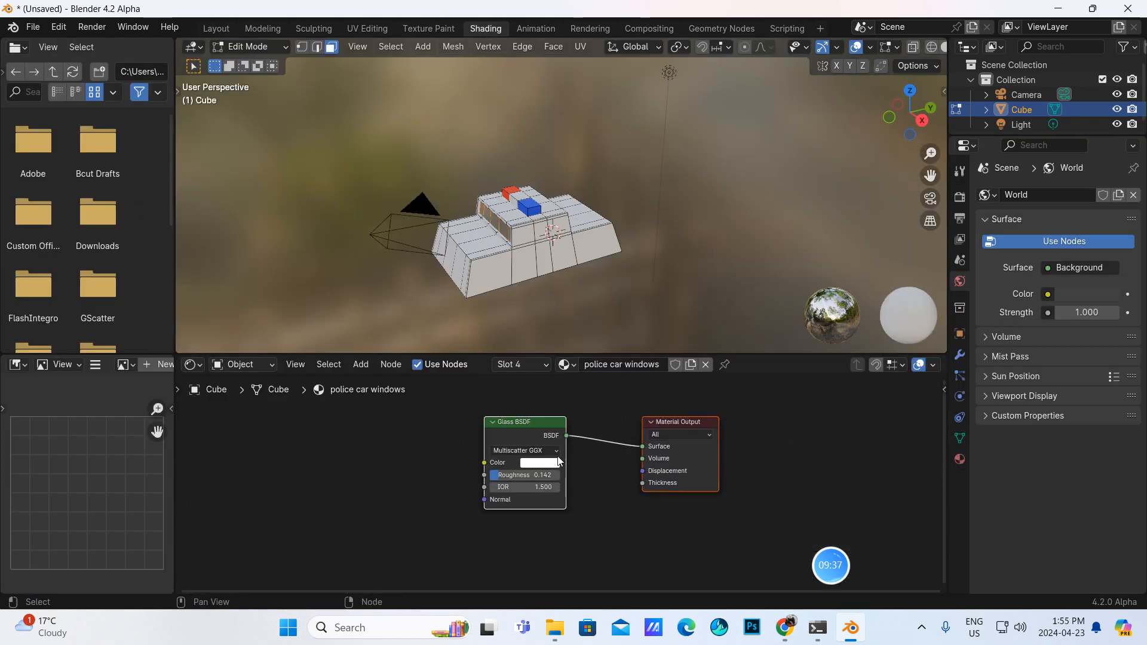
pyautogui.moveTo(513, 432); pyautogui.dragTo(418, 410)
pyautogui.moveTo(627, 260); pyautogui.dragTo(708, 238, button='middle')
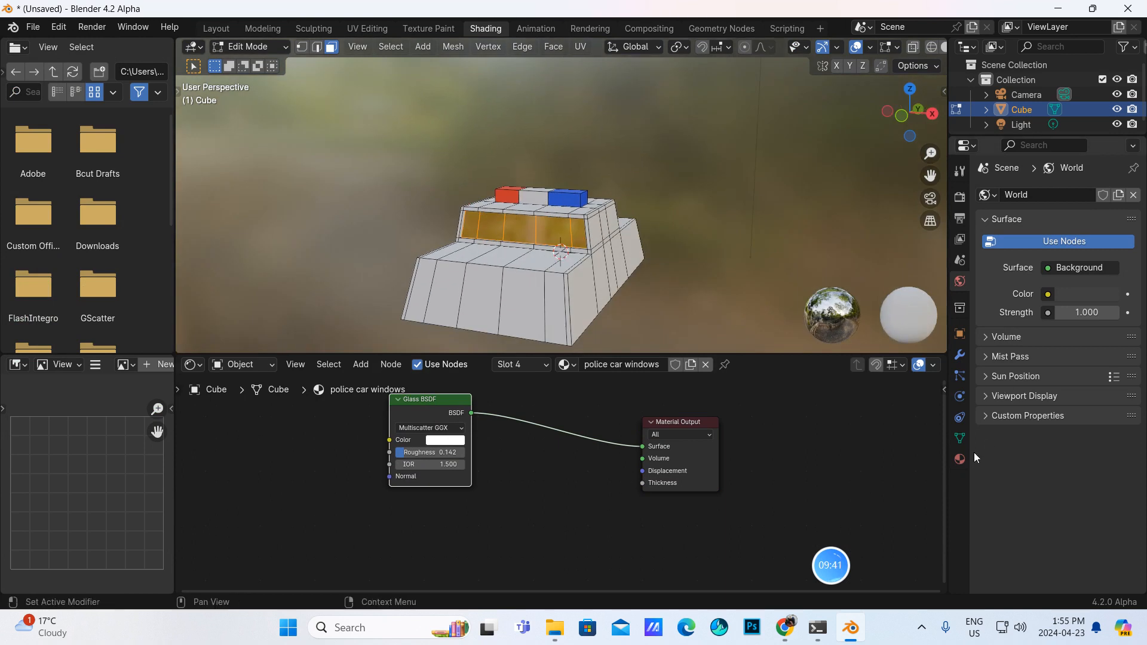
# - Set the window material's blend mode to Alpha Blend and shadow mode to Alpha Hashed, and enable Backface Culling
pyautogui.click(960, 458)
pyautogui.scroll(-8, 1037, 490)
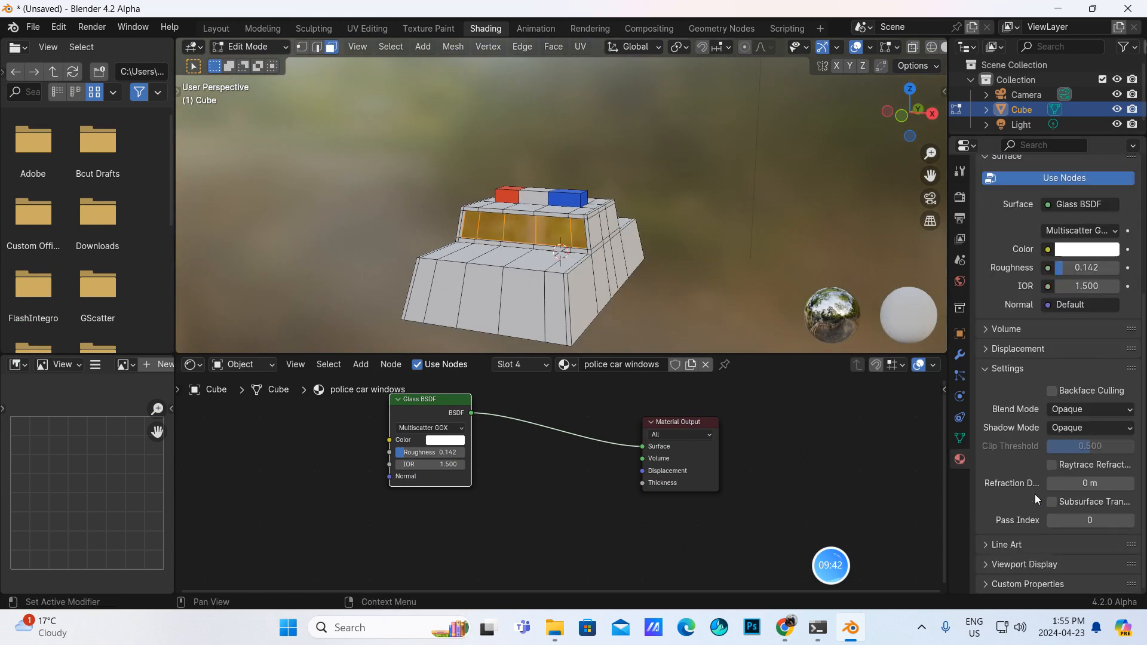
pyautogui.click(1124, 416)
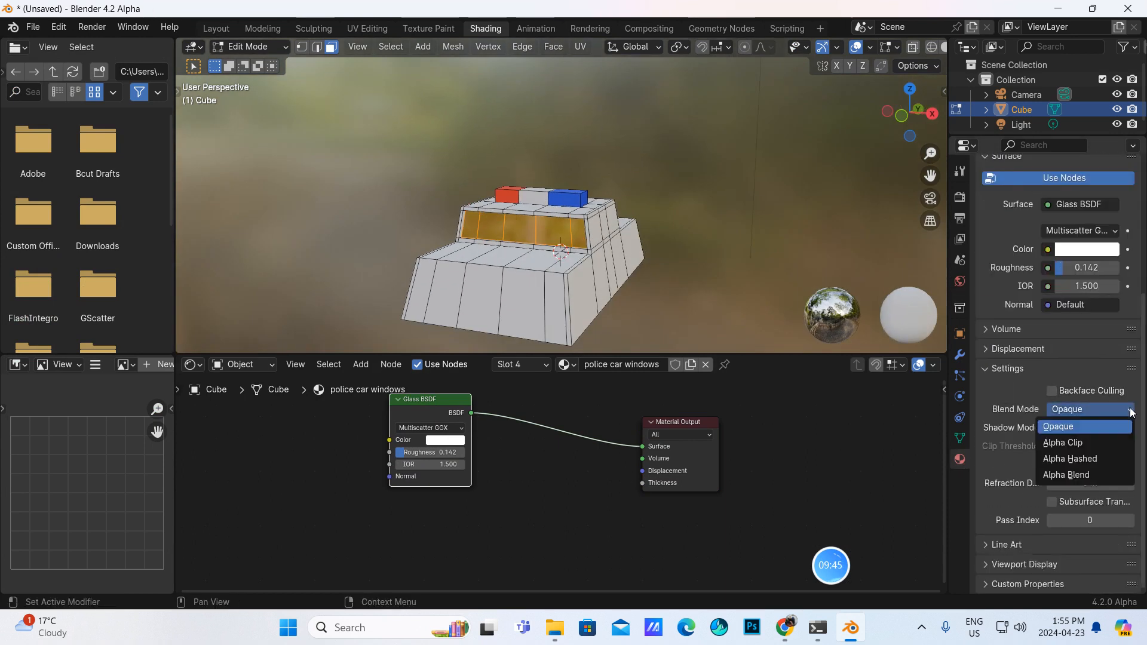
pyautogui.click(1086, 475)
pyautogui.click(1127, 429)
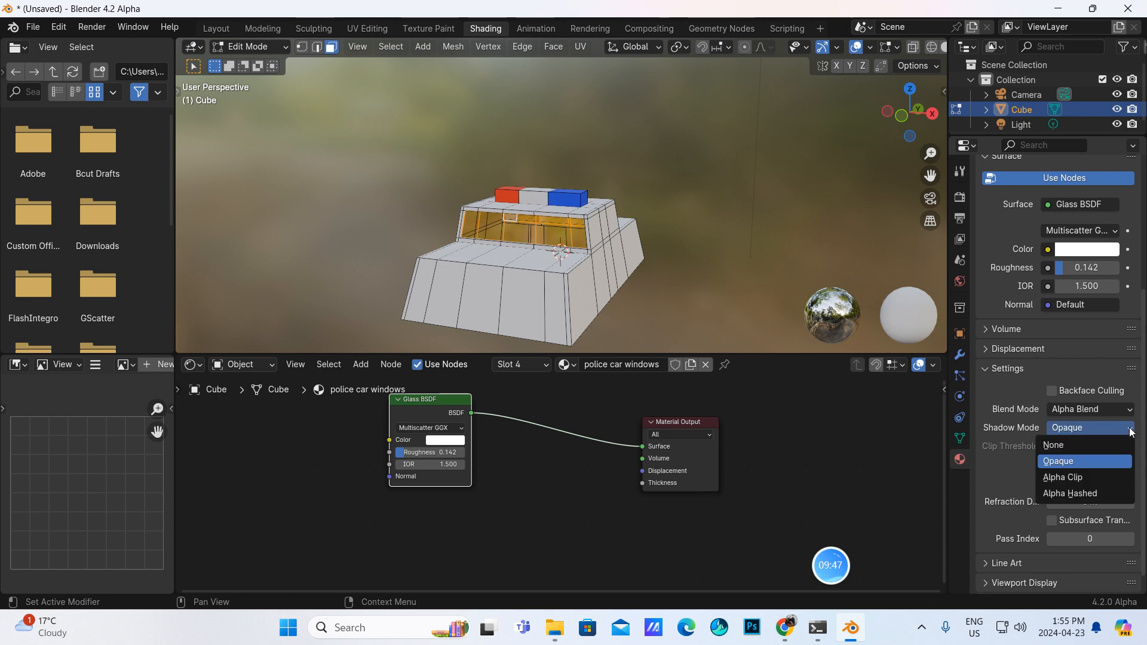
pyautogui.click(1079, 493)
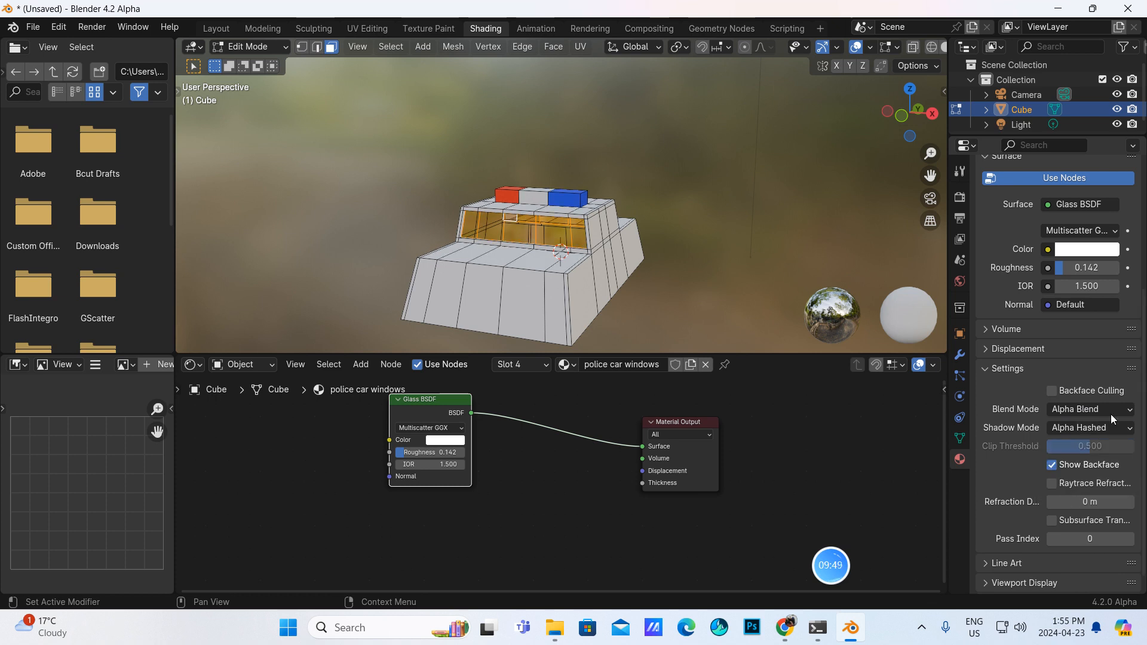
pyautogui.click(1050, 391)
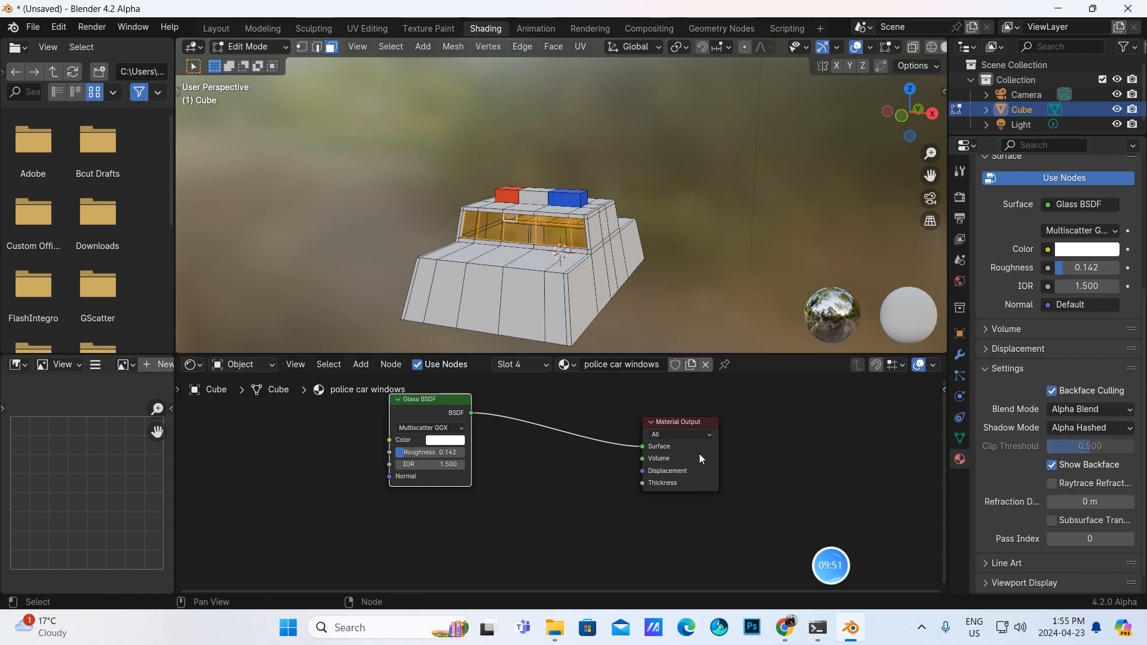
# - Switch to Chrome and open the "Blender最基础系列教程2" collection from page 2 of the Bilibili channel's video collections
pyautogui.click(784, 628)
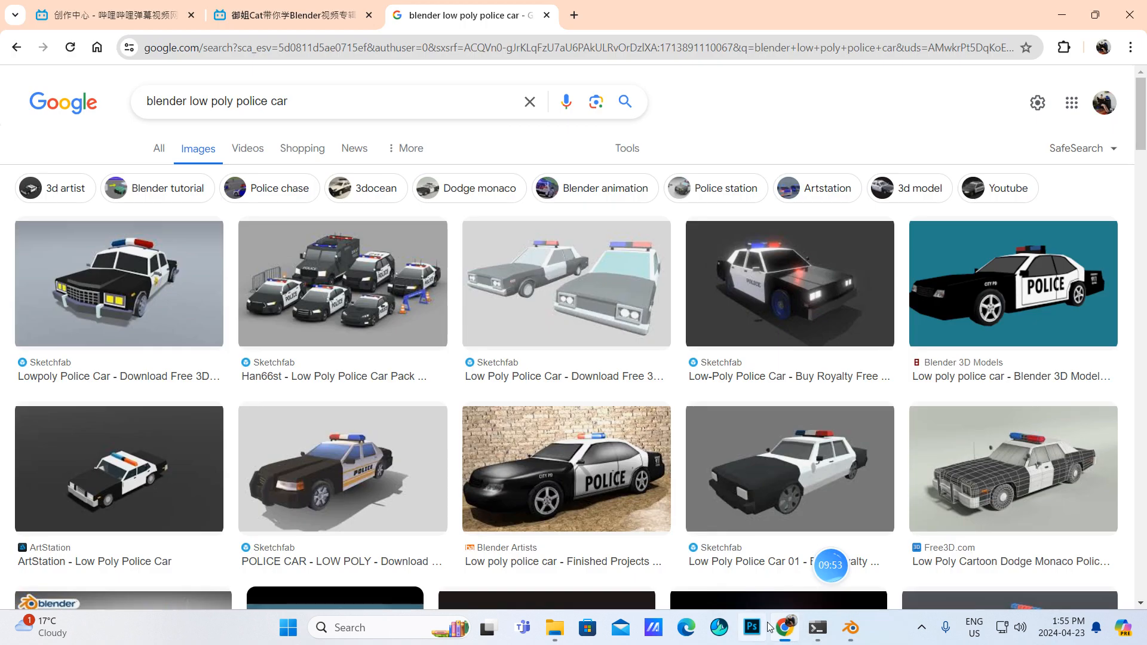
pyautogui.click(299, 6)
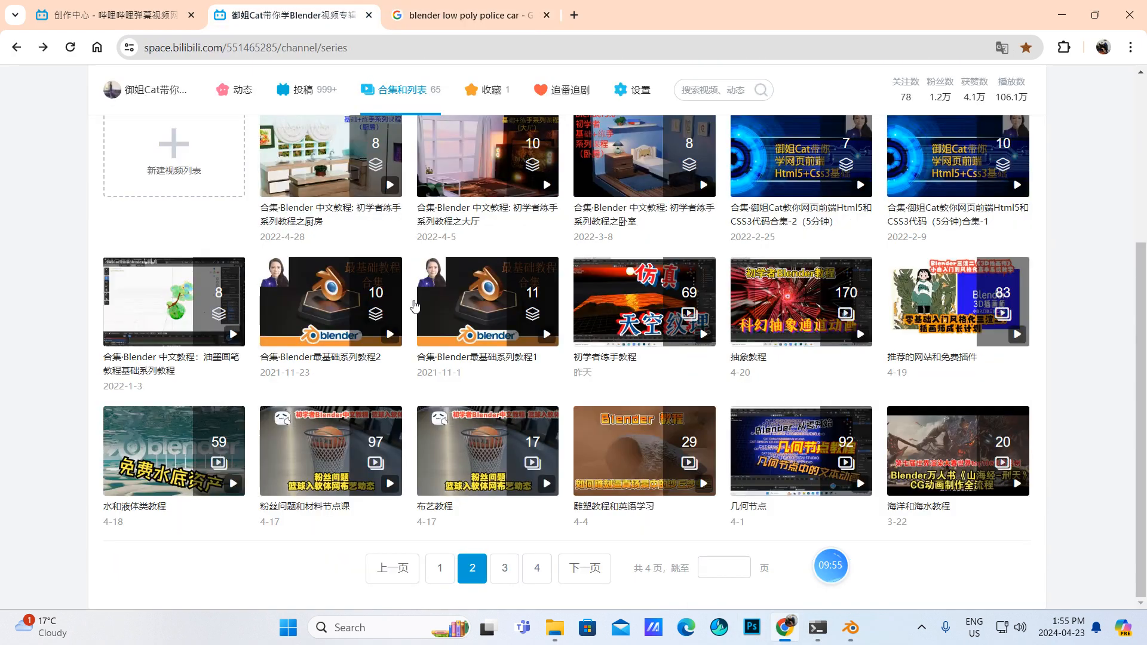
pyautogui.scroll(3, 485, 501)
pyautogui.scroll(-3, 486, 501)
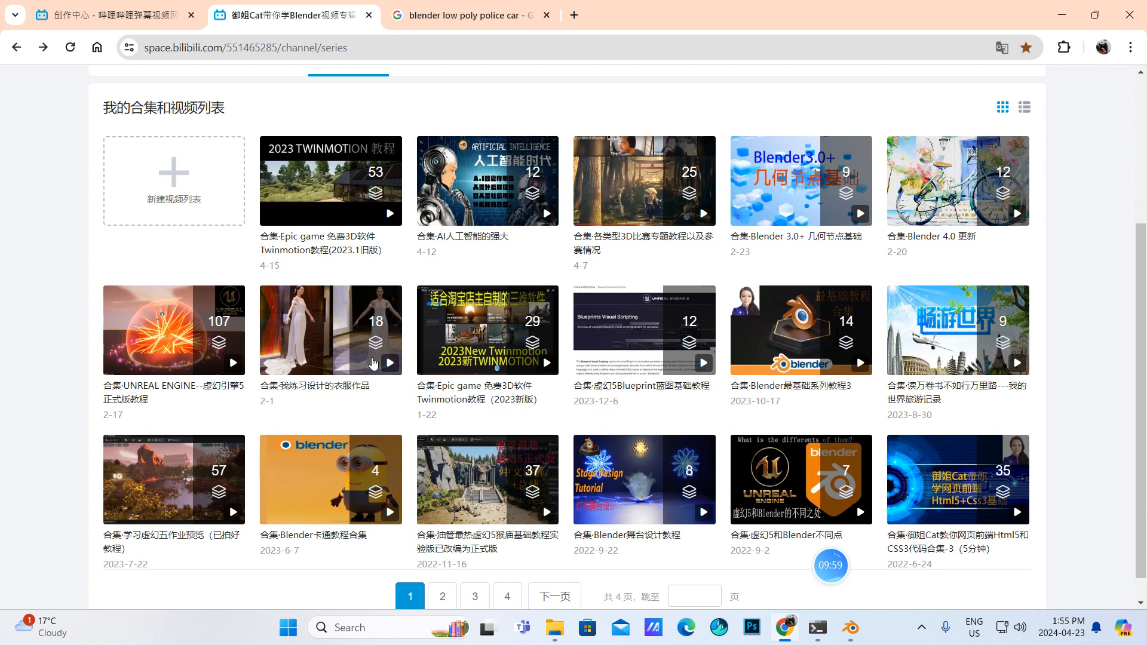
pyautogui.scroll(-1, 494, 446)
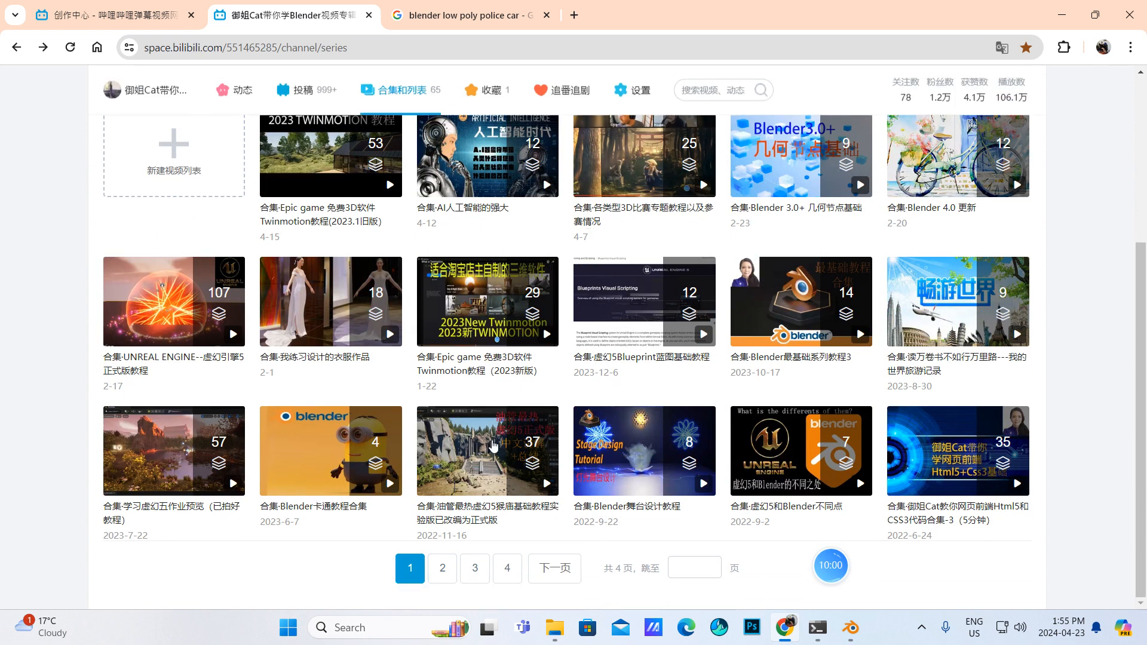
pyautogui.click(436, 565)
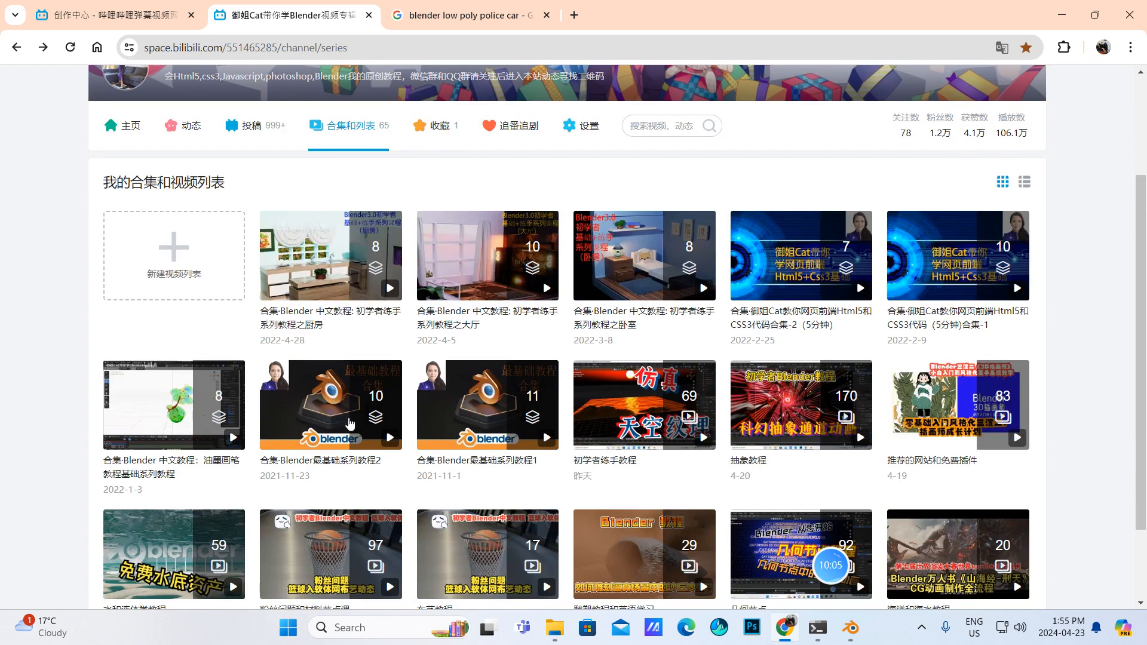
pyautogui.click(345, 419)
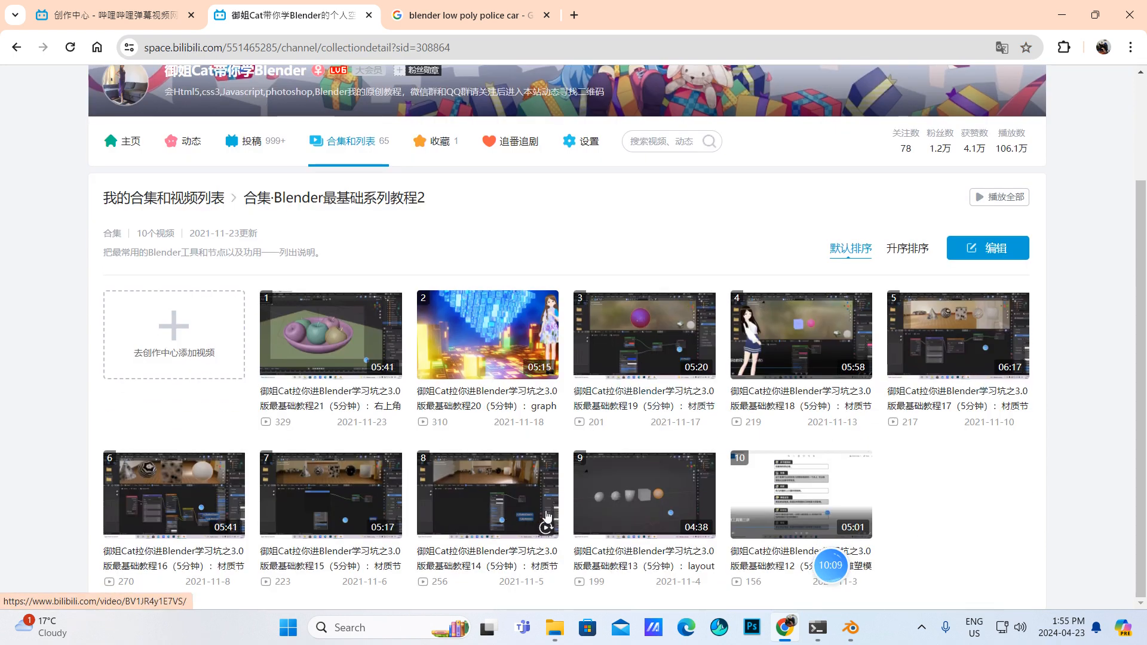
# - Switch back to Blender and insert a Mix Shader node between the Glass BSDF and the Material Output
pyautogui.click(850, 627)
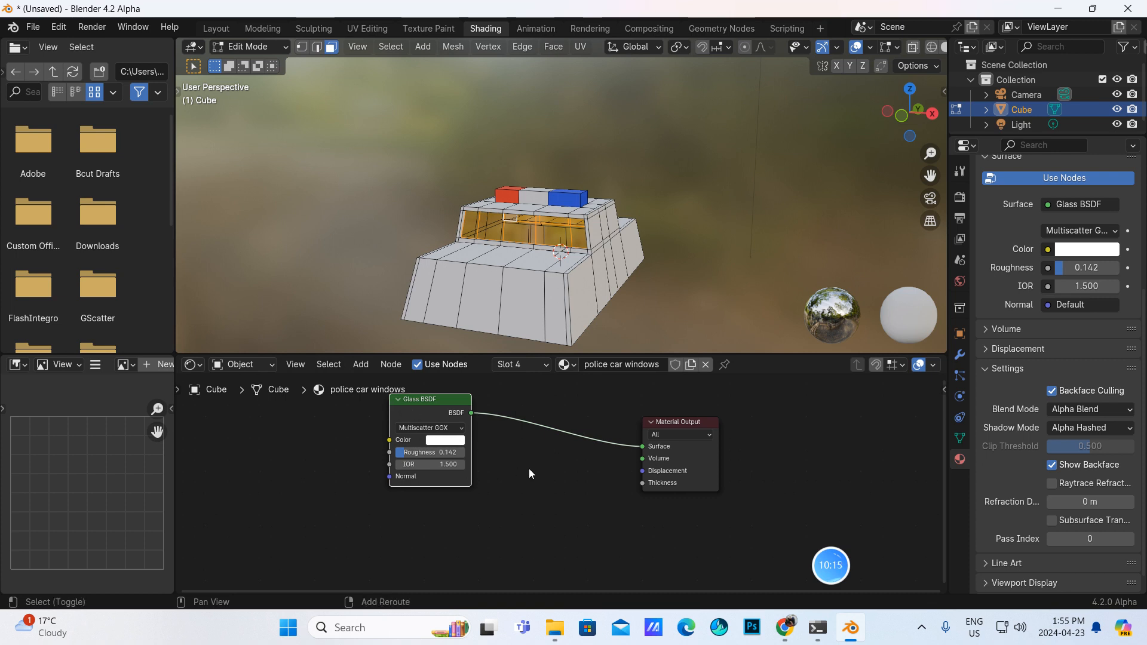
pyautogui.hotkey('shift', 'a')
pyautogui.click(457, 386)
pyautogui.write('AAA')
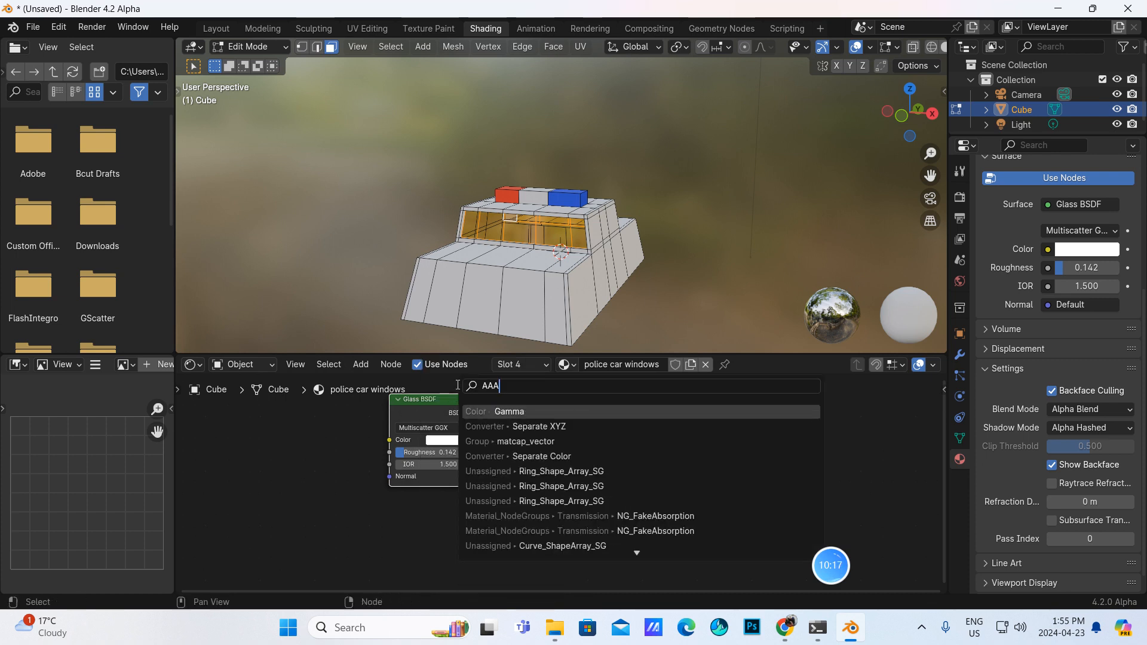
pyautogui.press('BackSpace')
pyautogui.press('BackSpace')
pyautogui.press('BackSpace')
pyautogui.write('mix')
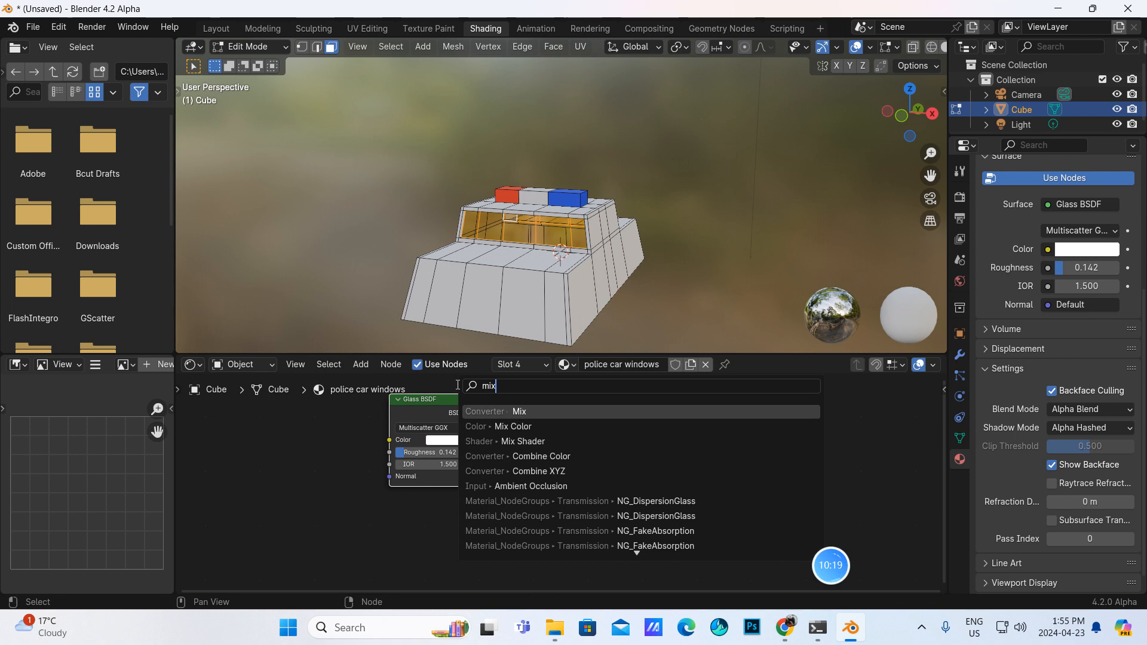
pyautogui.click(542, 441)
pyautogui.click(529, 413)
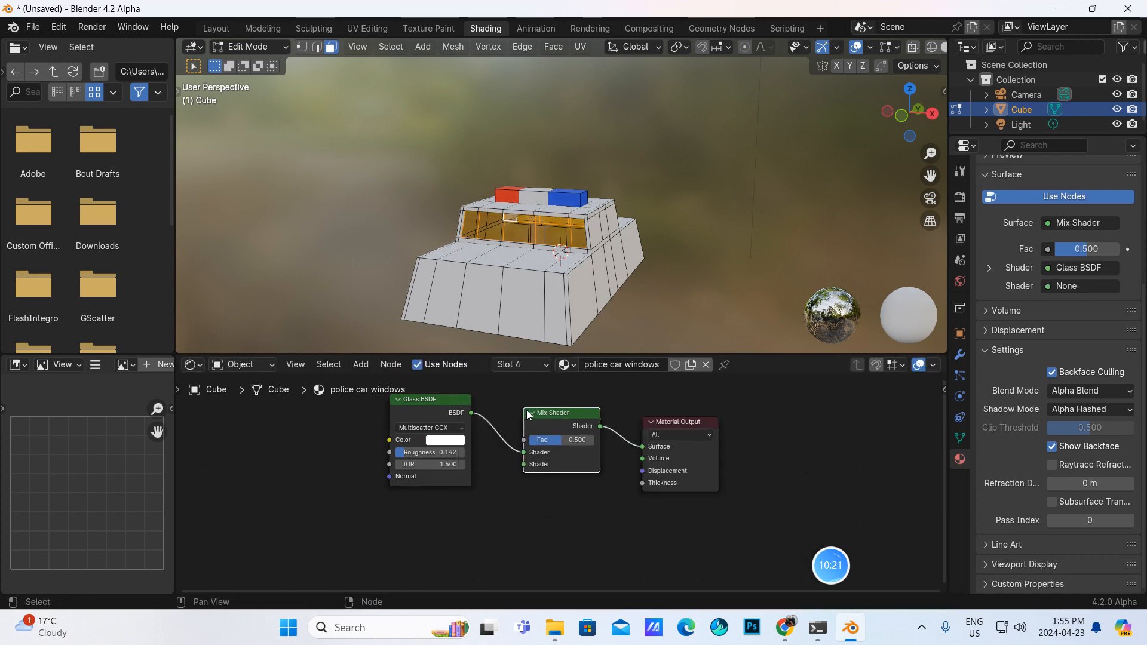
# - Add a Transparent BSDF node below the Glass BSDF and connect it to the Mix Shader's second shader input
pyautogui.hotkey('shift', 'a')
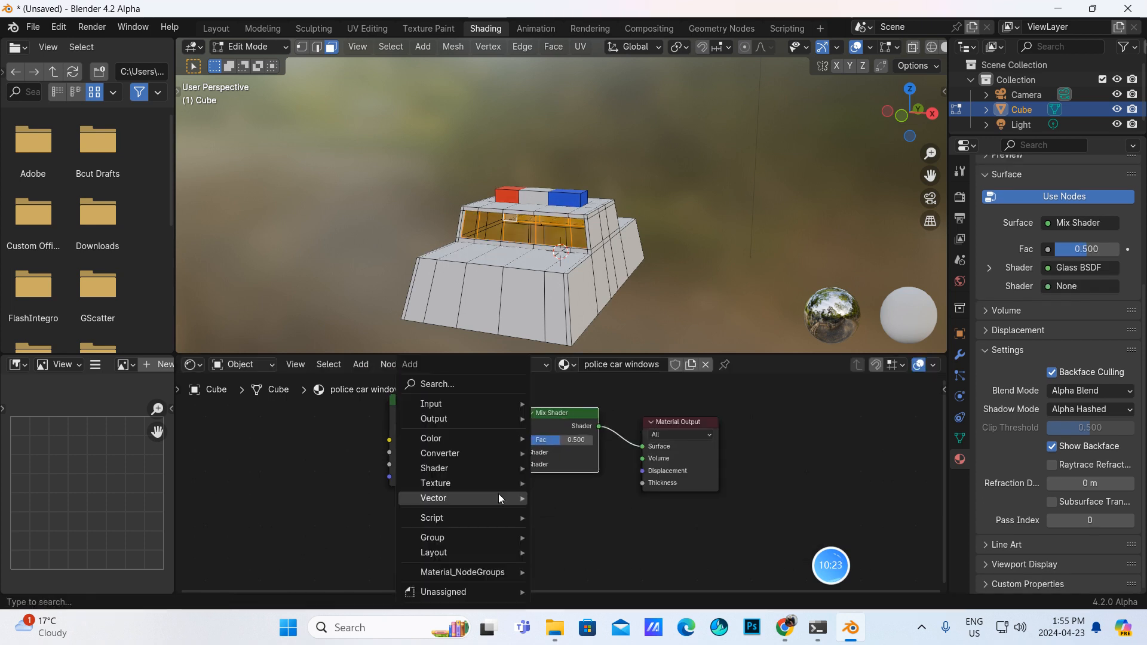
pyautogui.click(428, 385)
pyautogui.write('AA')
pyautogui.press('BackSpace')
pyautogui.press('BackSpace')
pyautogui.write('tr')
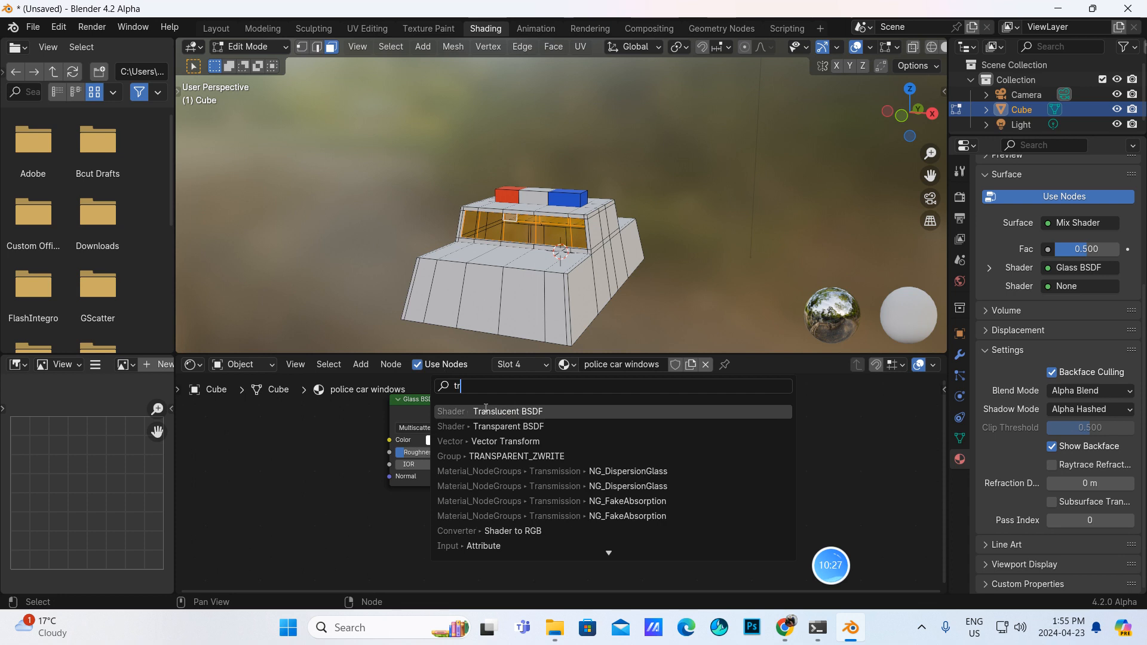
pyautogui.click(486, 426)
pyautogui.click(393, 509)
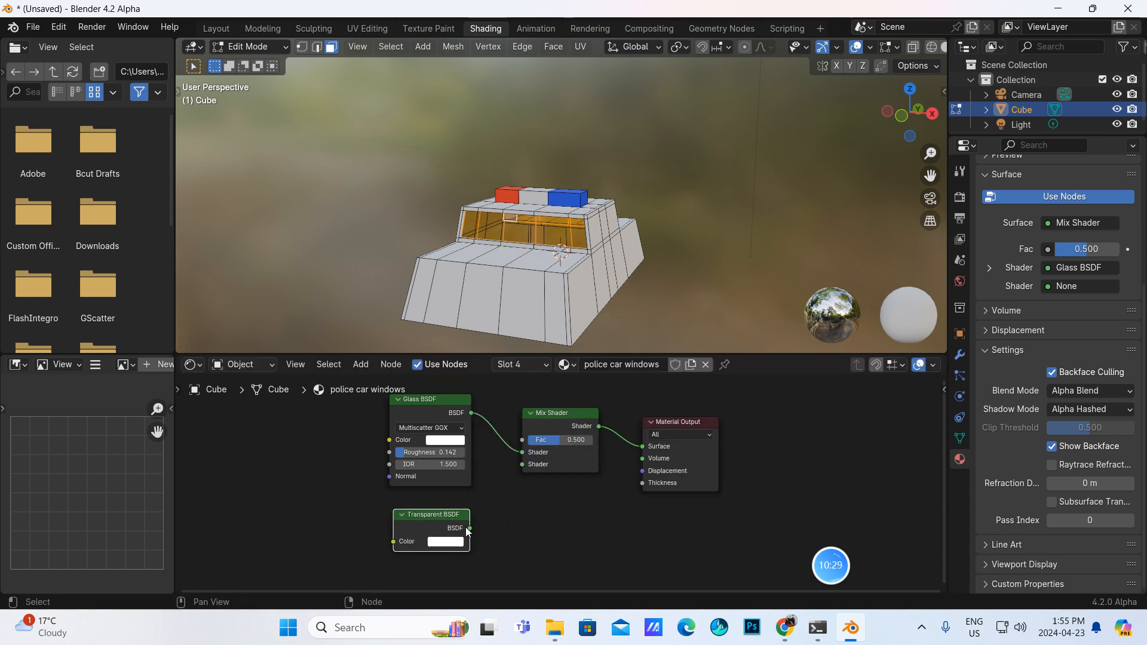
pyautogui.moveTo(471, 528); pyautogui.dragTo(523, 465)
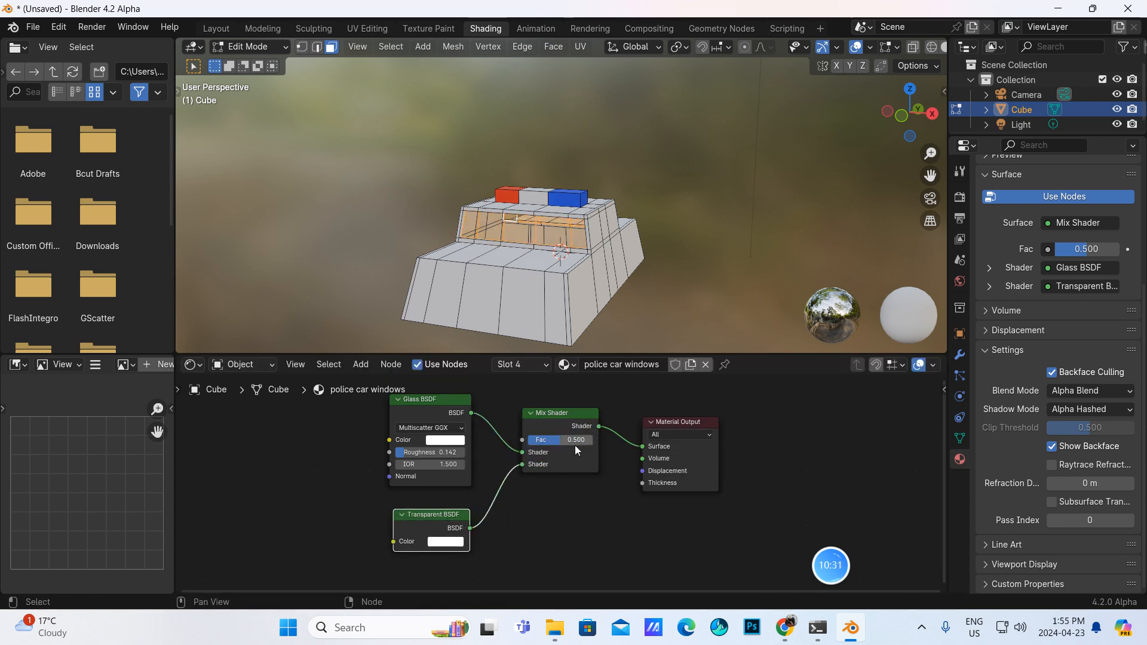
pyautogui.scroll(1, 575, 446)
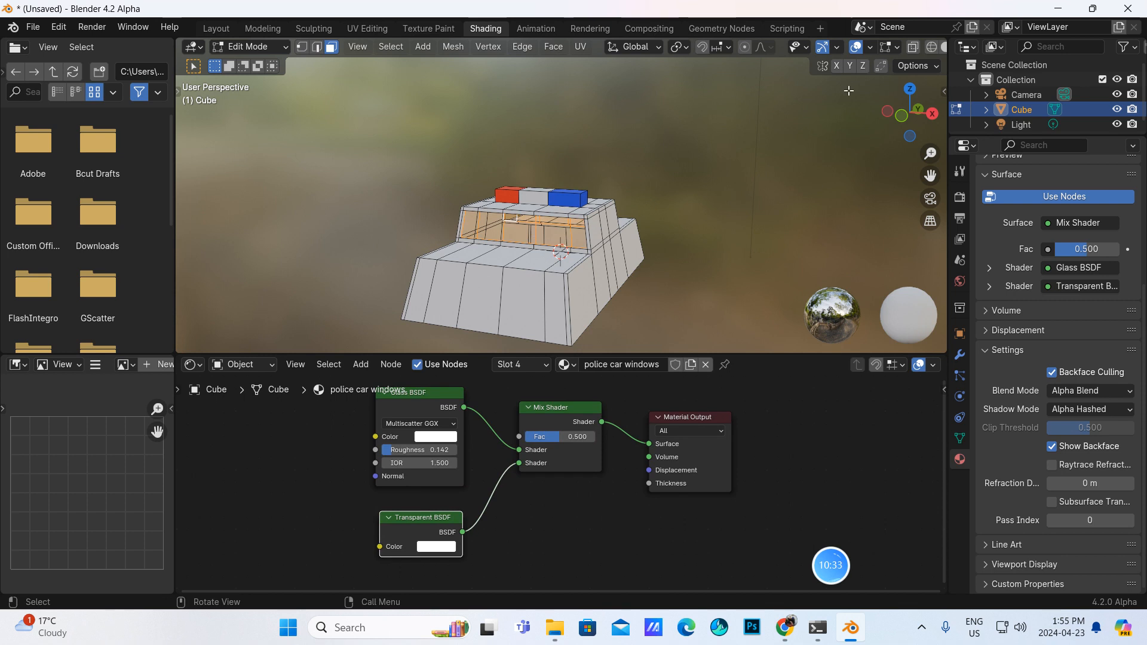
pyautogui.moveTo(624, 242); pyautogui.dragTo(574, 272, button='middle')
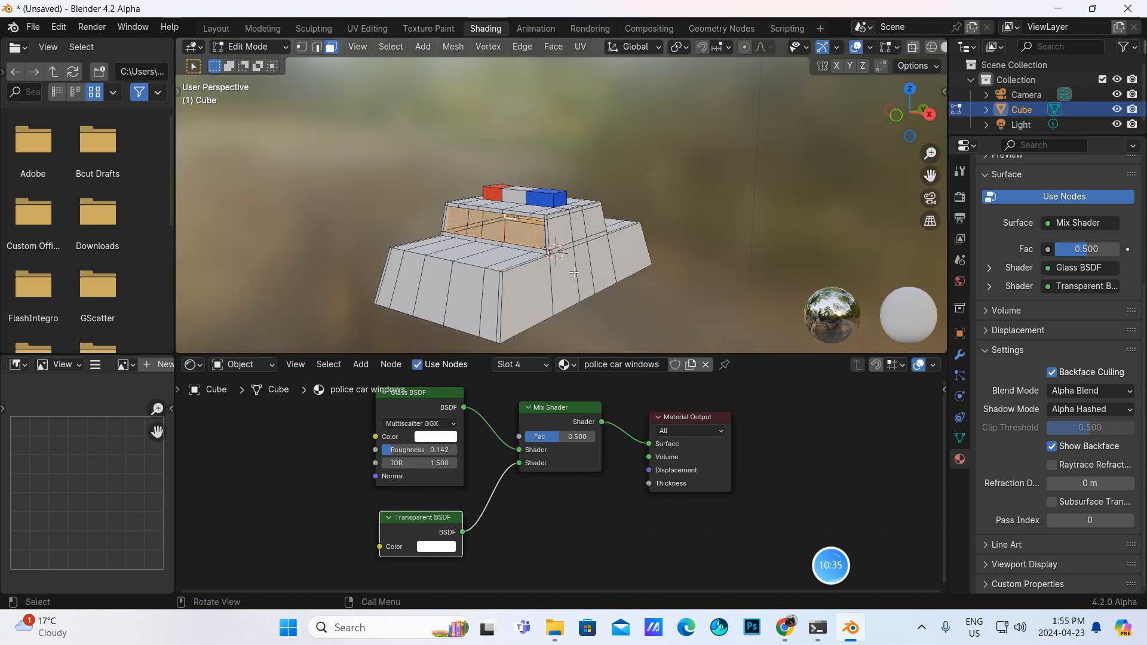
# - In the Layout workspace, add vertical loop cuts near the cabin side's front and rear edges, at factors of about -0.833 and 0.773
pyautogui.click(216, 28)
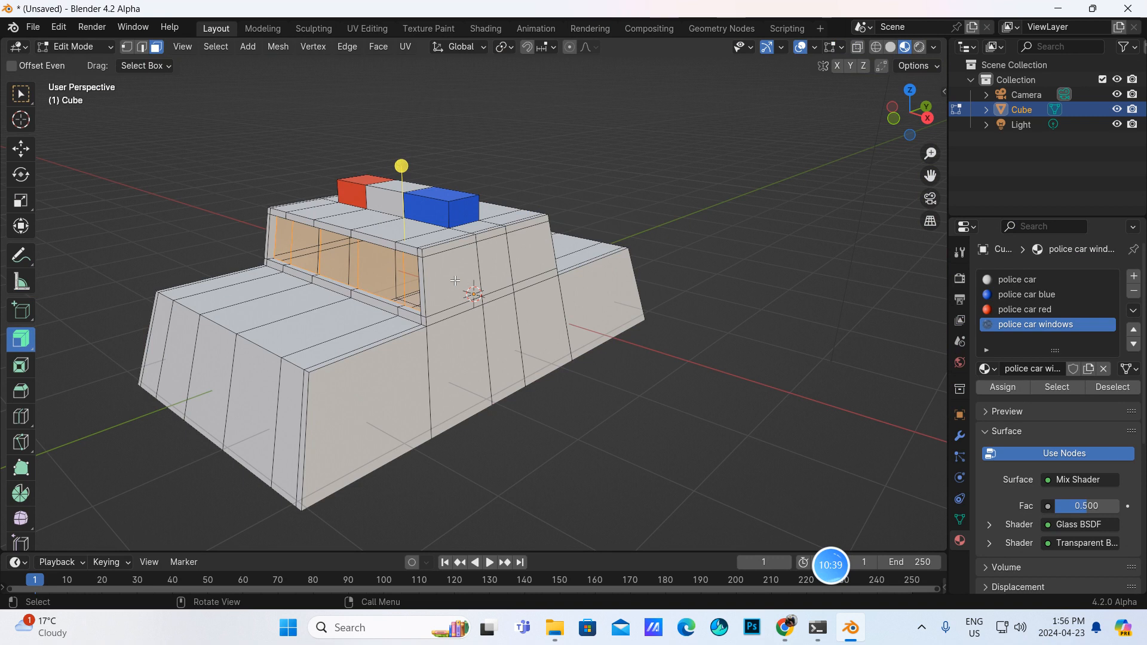
pyautogui.click(455, 281)
pyautogui.keyDown('shift'); pyautogui.click(541, 268); pyautogui.keyUp('shift')
pyautogui.moveTo(550, 264); pyautogui.dragTo(510, 273, button='middle')
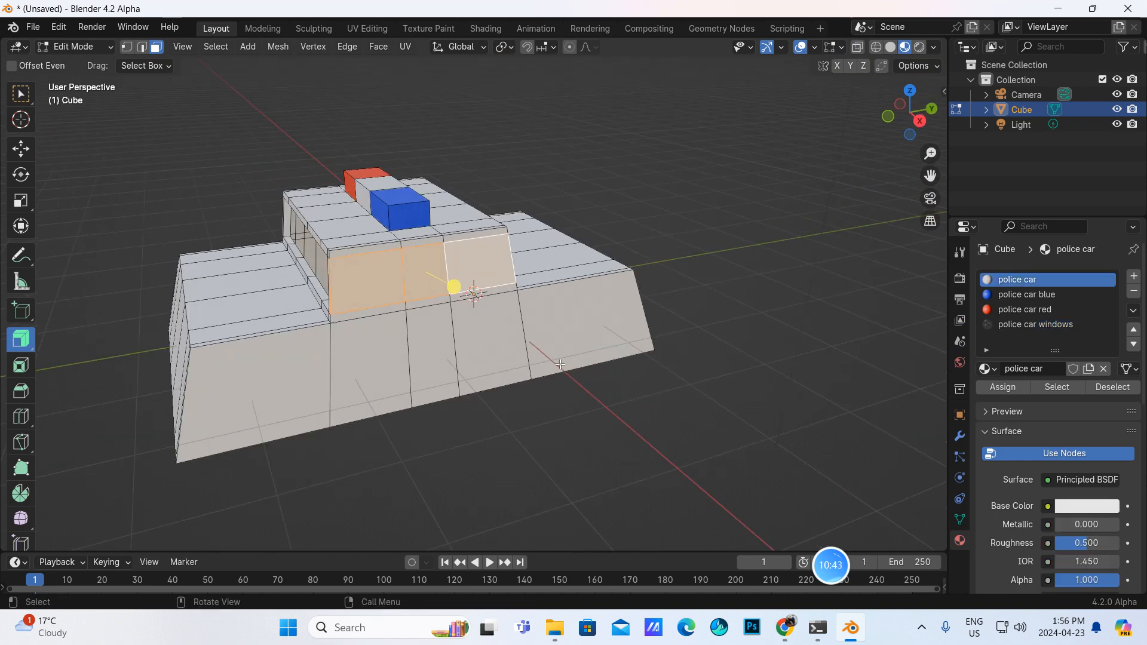
pyautogui.moveTo(830, 555)
pyautogui.click(858, 568)
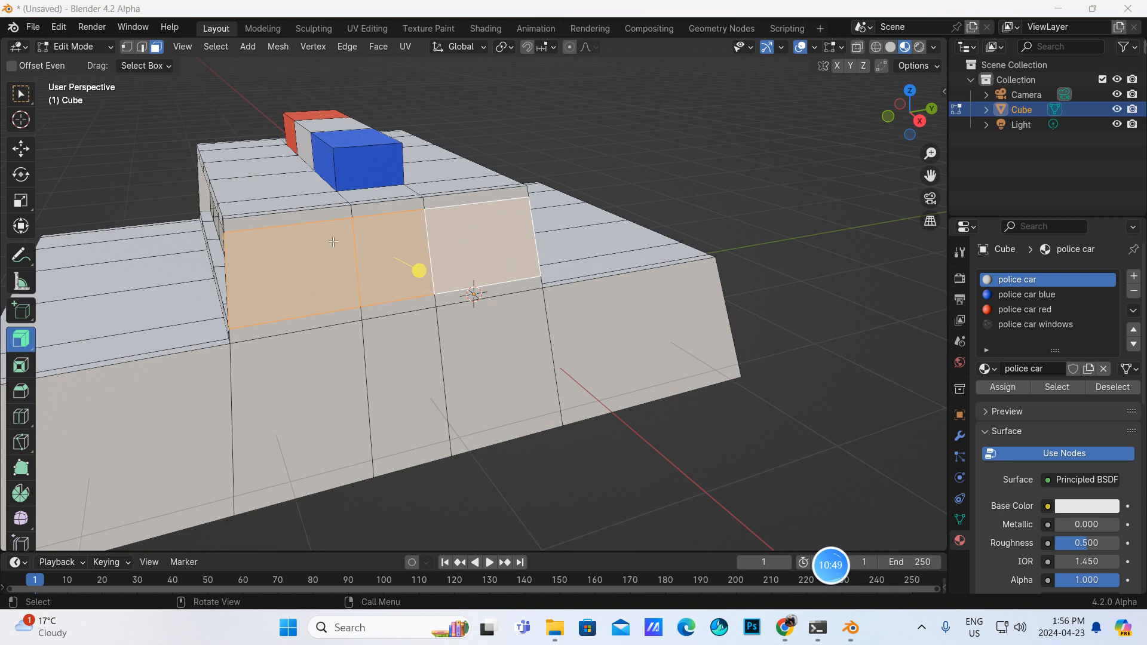
pyautogui.click(21, 417)
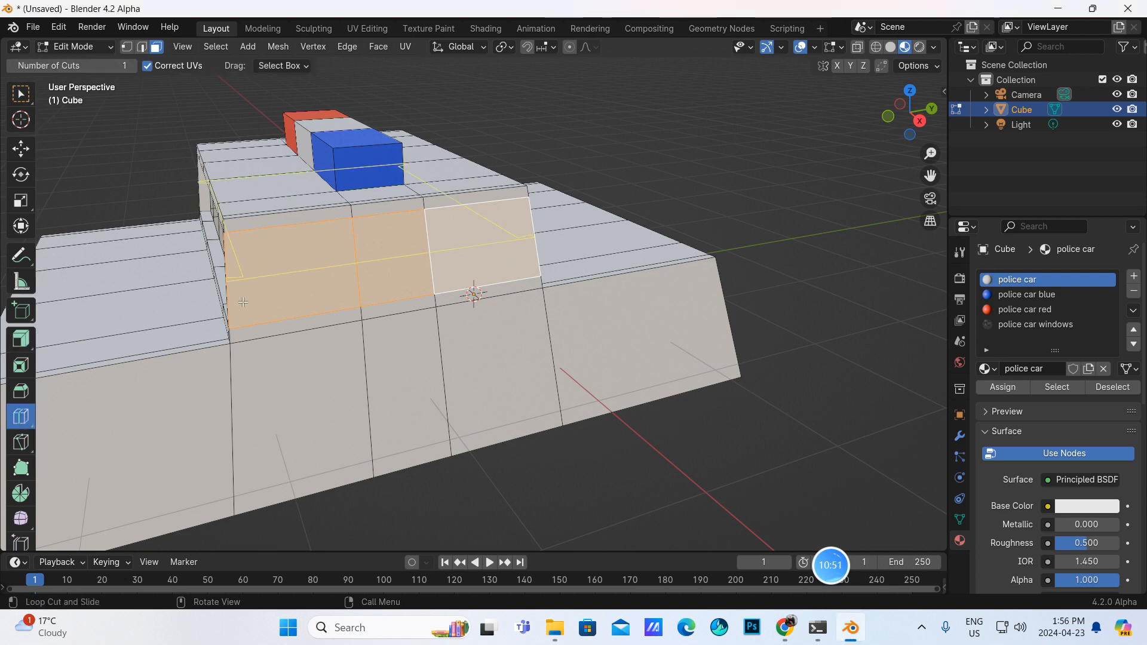
pyautogui.moveTo(240, 230); pyautogui.dragTo(186, 242)
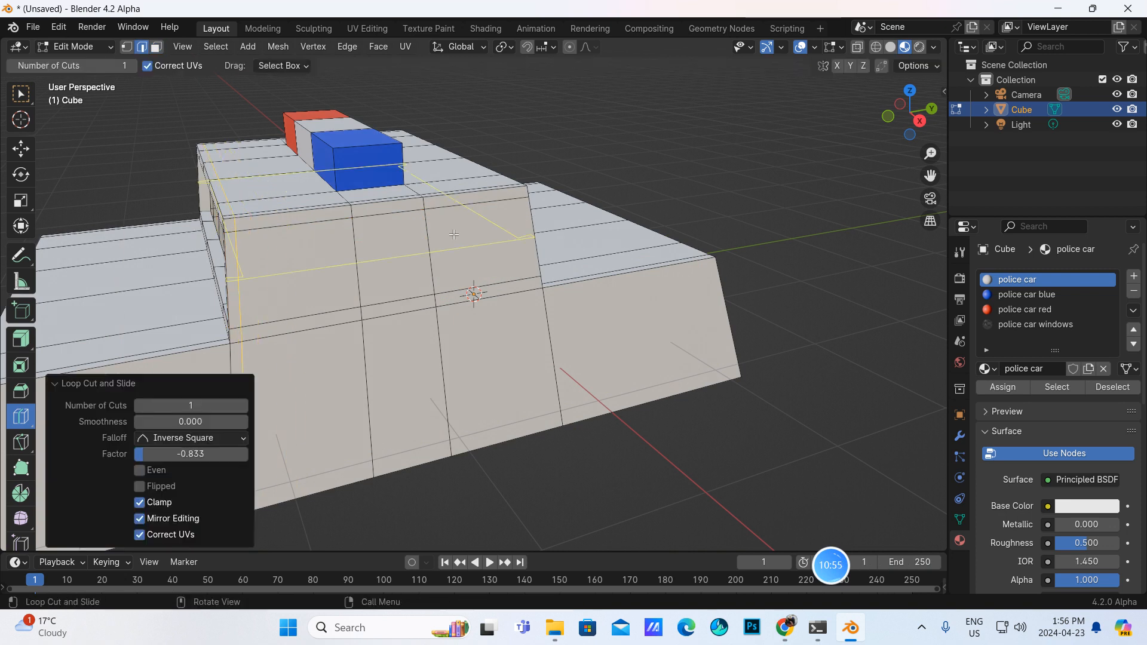
pyautogui.moveTo(511, 217); pyautogui.dragTo(547, 211)
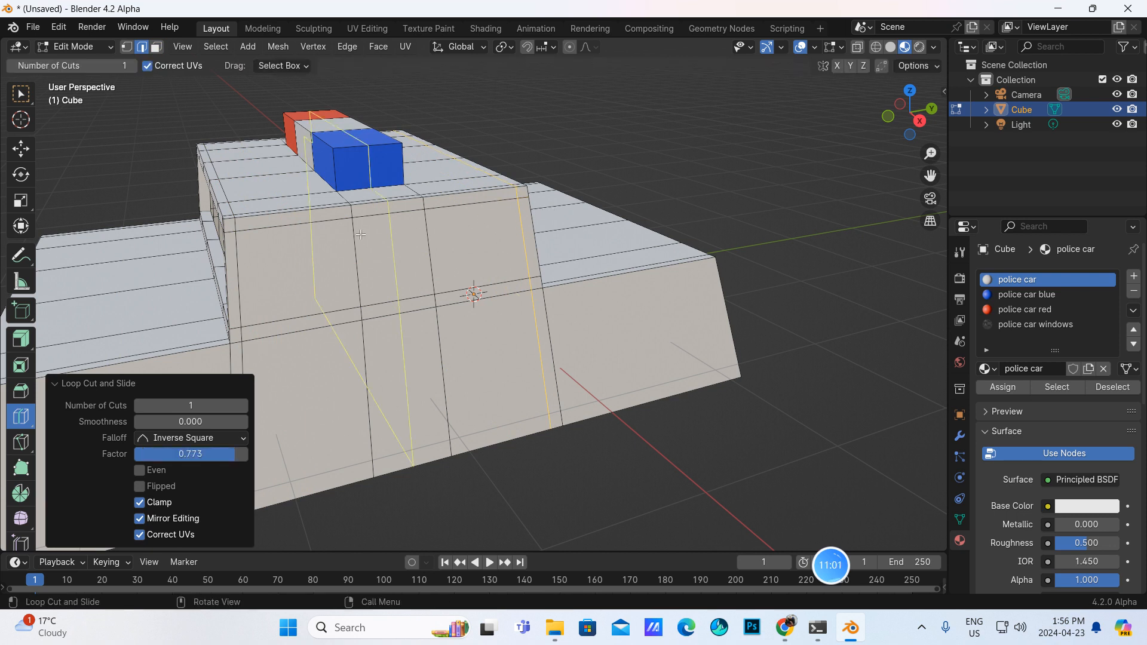
# - Extrude the side window faces on both sides of the cabin inward along their normals with an offset of about -0.0984 m
pyautogui.click(157, 49)
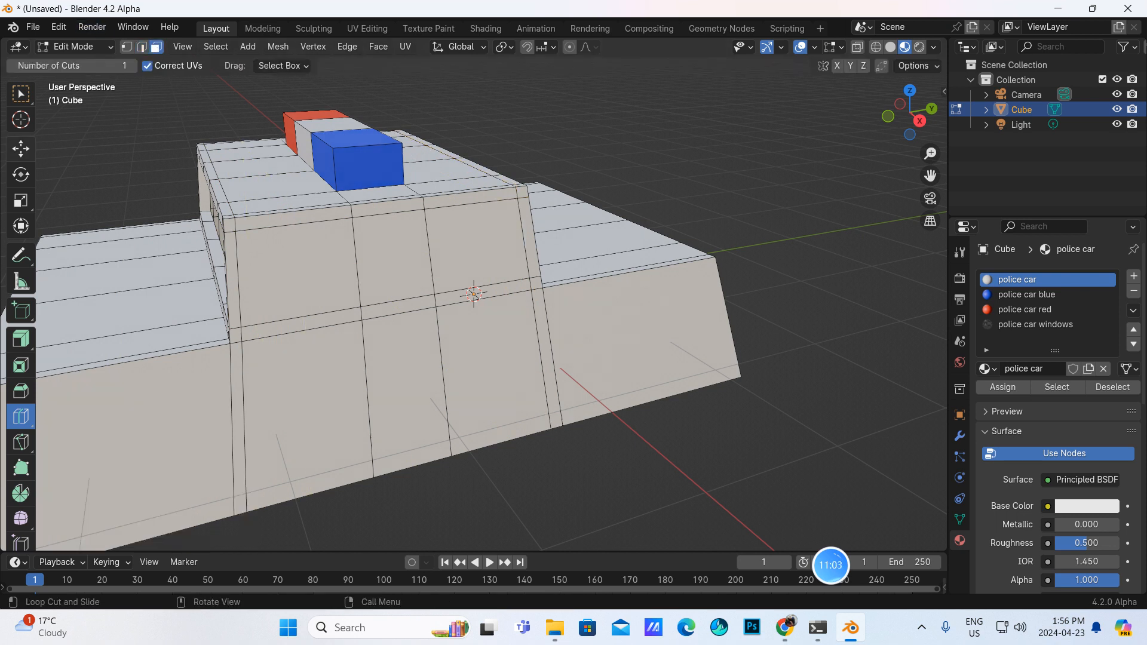
pyautogui.click(21, 94)
pyautogui.click(256, 270)
pyautogui.keyDown('shift'); pyautogui.click(391, 257); pyautogui.keyUp('shift')
pyautogui.keyDown('shift'); pyautogui.click(449, 259); pyautogui.keyUp('shift')
pyautogui.moveTo(449, 259); pyautogui.dragTo(671, 253, button='middle')
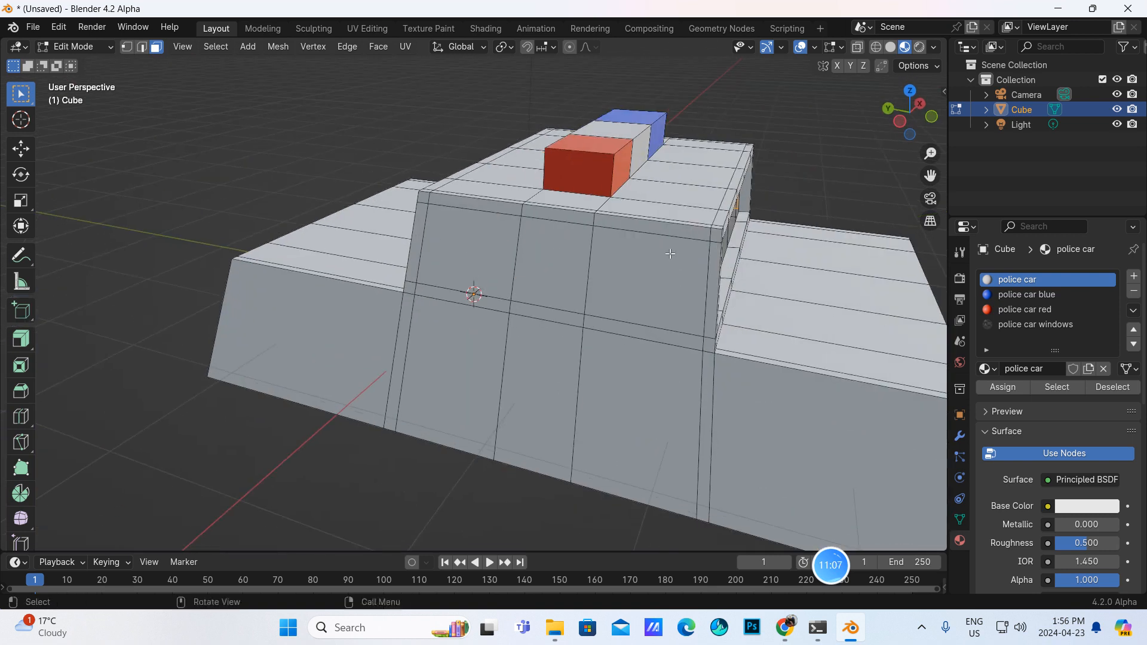
pyautogui.keyDown('shift'); pyautogui.click(493, 249); pyautogui.keyUp('shift')
pyautogui.keyDown('shift'); pyautogui.click(542, 268); pyautogui.keyUp('shift')
pyautogui.moveTo(543, 268); pyautogui.dragTo(531, 208, button='middle')
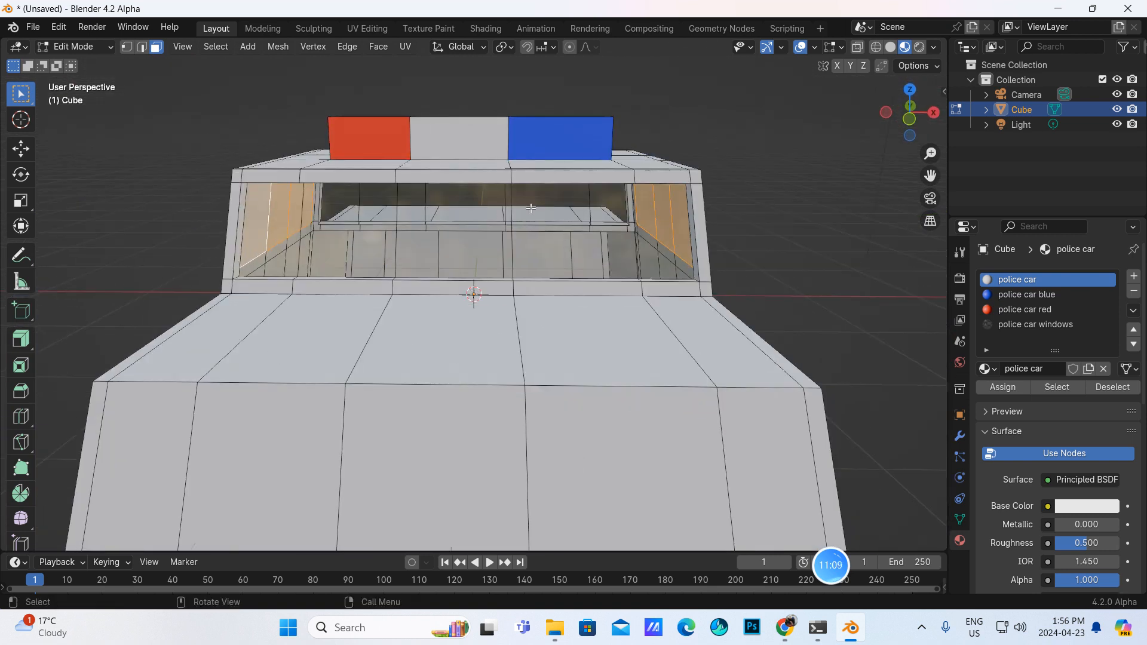
pyautogui.press('KP_1')
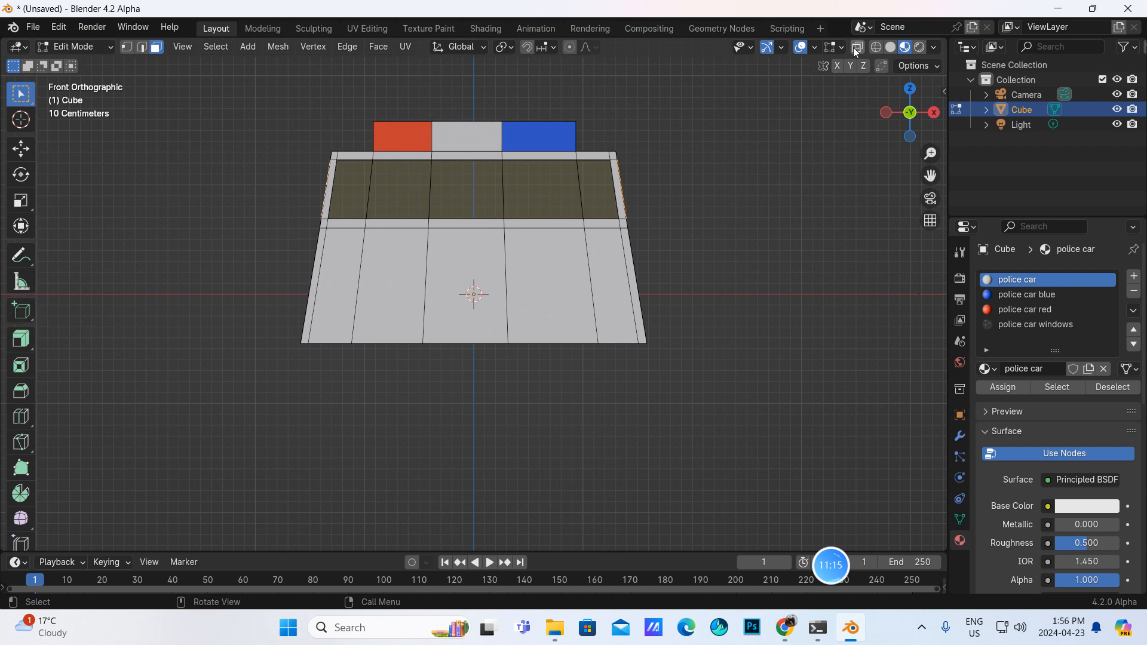
pyautogui.click(26, 342)
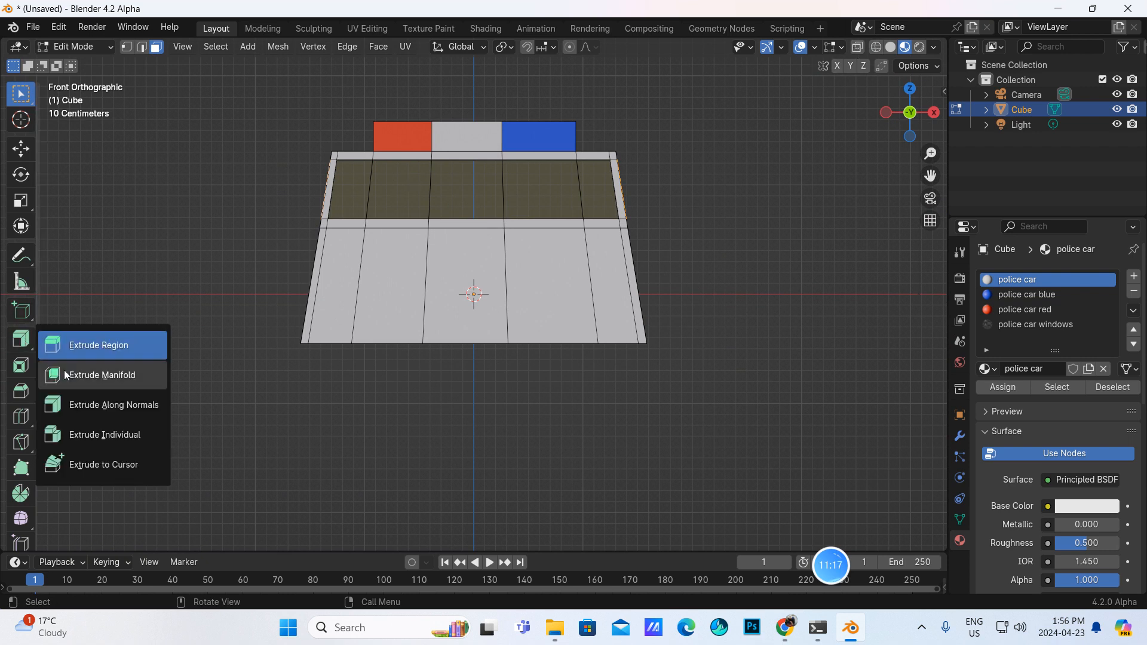
pyautogui.click(93, 404)
pyautogui.moveTo(474, 114); pyautogui.dragTo(430, 138)
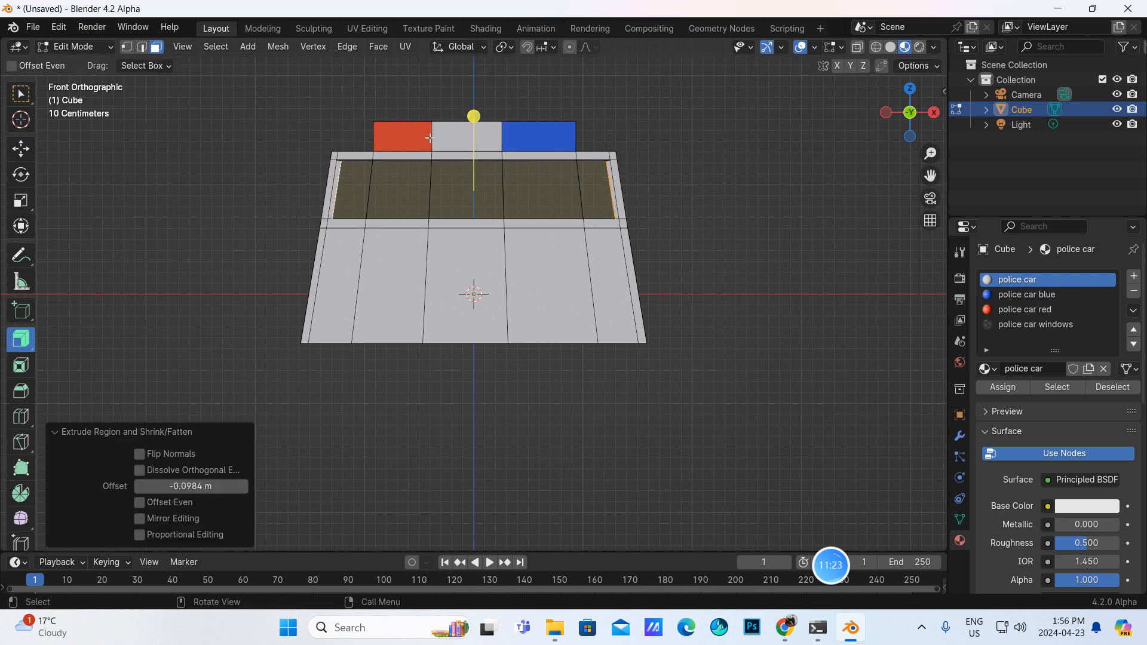
# - Assign the "police car windows" material to the recessed side window faces
pyautogui.moveTo(572, 188); pyautogui.dragTo(445, 241, button='middle')
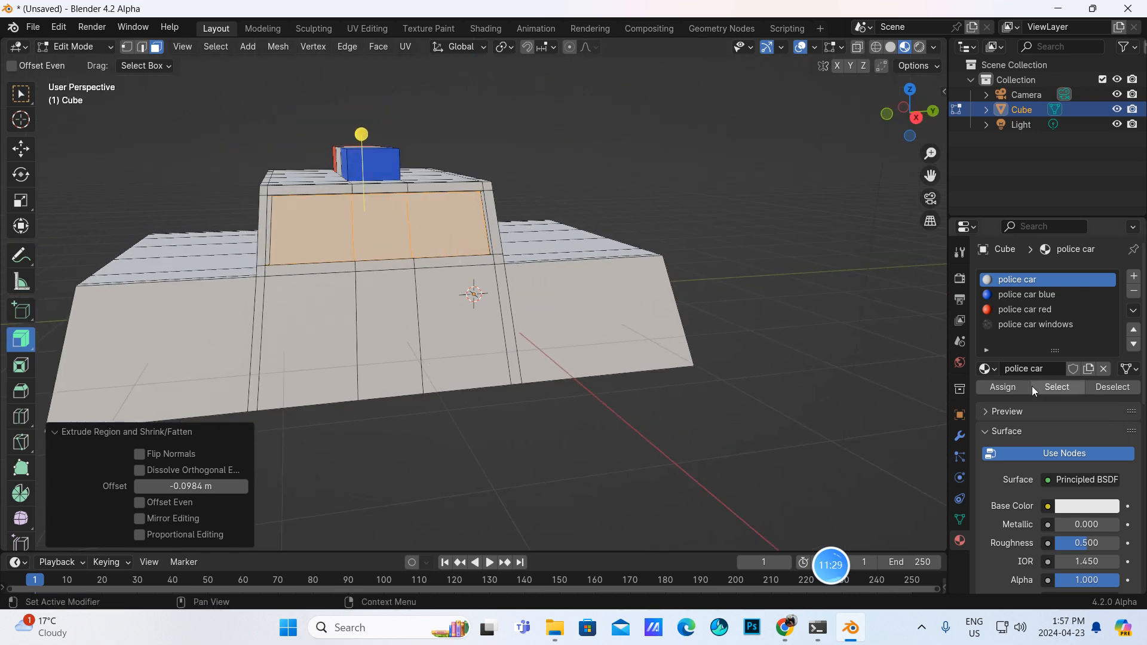
pyautogui.click(1009, 325)
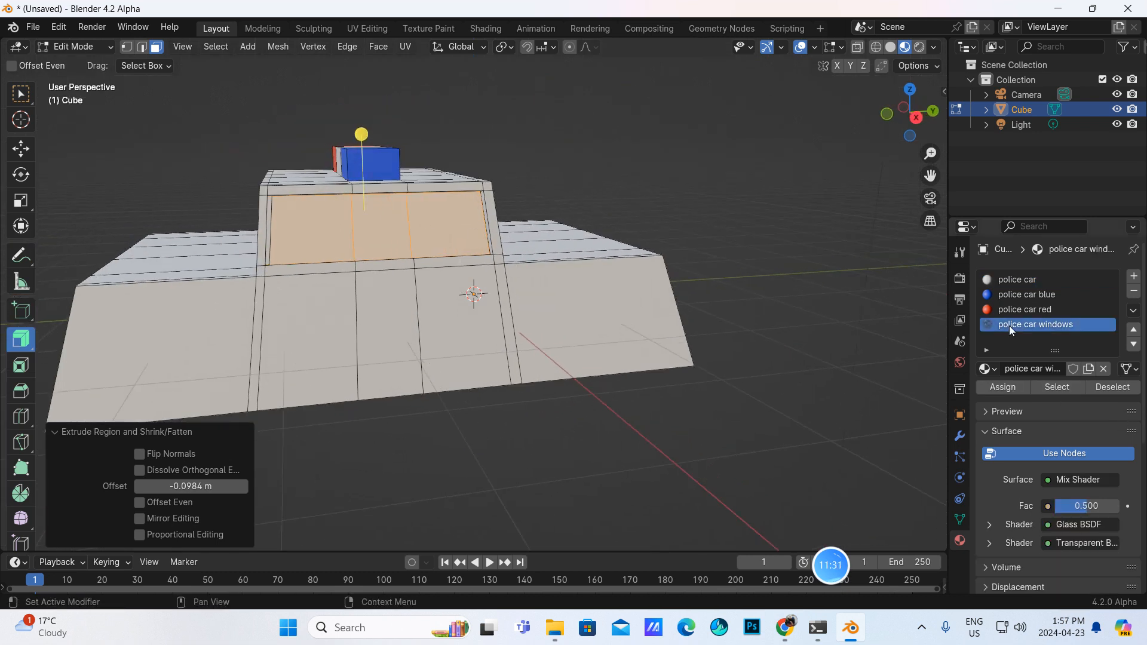
pyautogui.click(1006, 388)
pyautogui.moveTo(773, 374); pyautogui.dragTo(636, 312, button='middle')
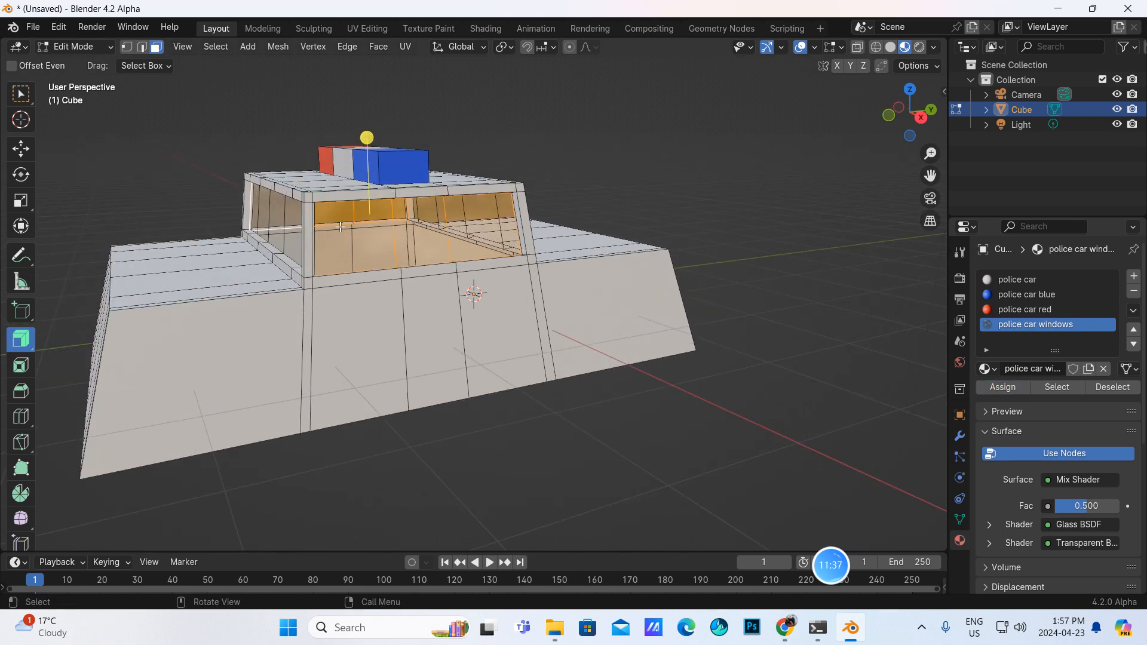
# - Extrude the small side faces at the windshield's lower corners outward along their normals by about 0.184 m to form side mirrors
pyautogui.moveTo(345, 303); pyautogui.dragTo(382, 276, button='middle')
pyautogui.click(284, 265)
pyautogui.press('KP_1')
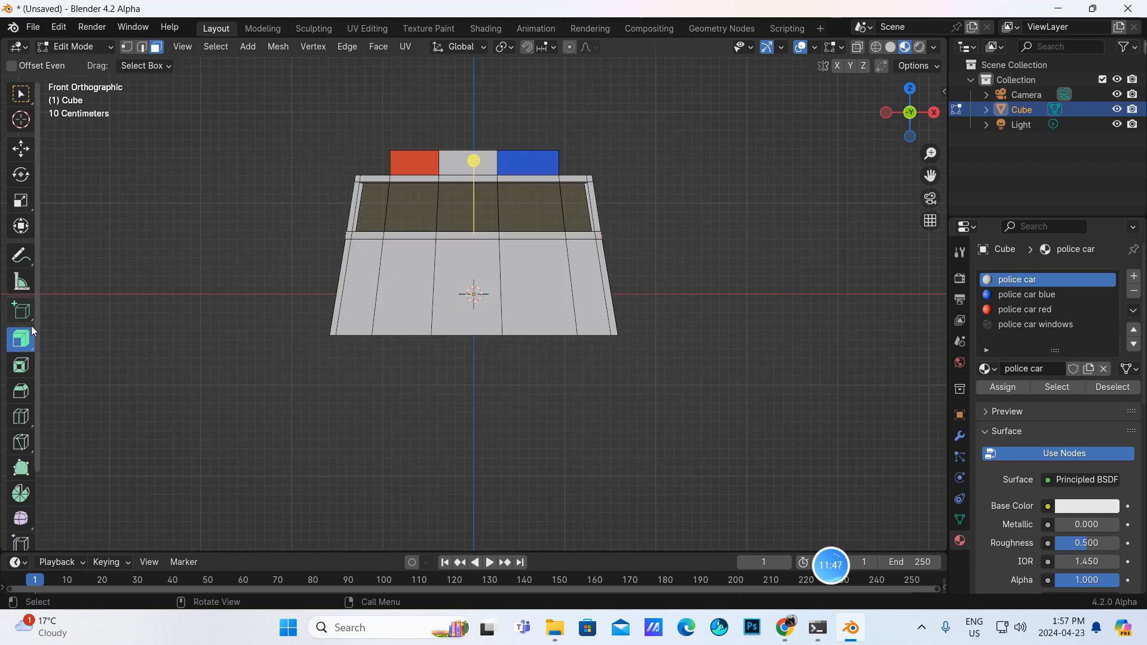
pyautogui.moveTo(473, 162); pyautogui.dragTo(471, 147)
pyautogui.moveTo(472, 146); pyautogui.dragTo(371, 294, button='middle')
pyautogui.moveTo(283, 349); pyautogui.dragTo(303, 340, button='middle')
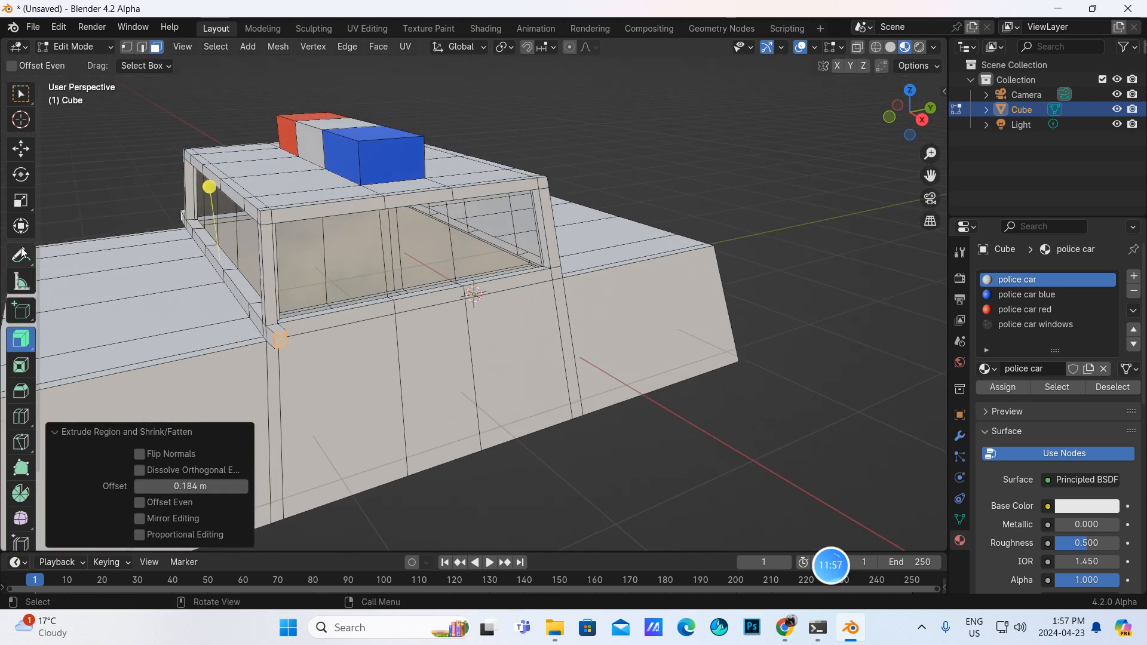
# - Scale the two side mirror end faces together by about 1.014
pyautogui.click(21, 200)
pyautogui.moveTo(270, 217); pyautogui.dragTo(273, 215)
pyautogui.moveTo(211, 312); pyautogui.dragTo(191, 236, button='middle')
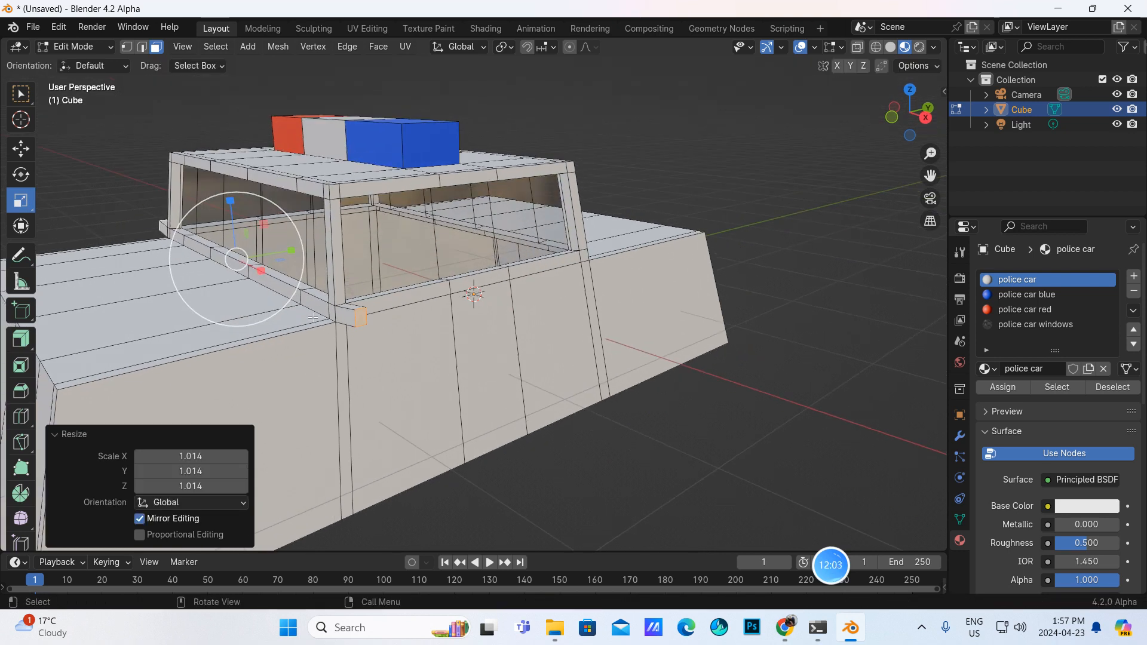
# - Scale each side mirror's end face separately, by about 1.478 on the blue-light side and about 1.413 on the red-light side
pyautogui.click(358, 319)
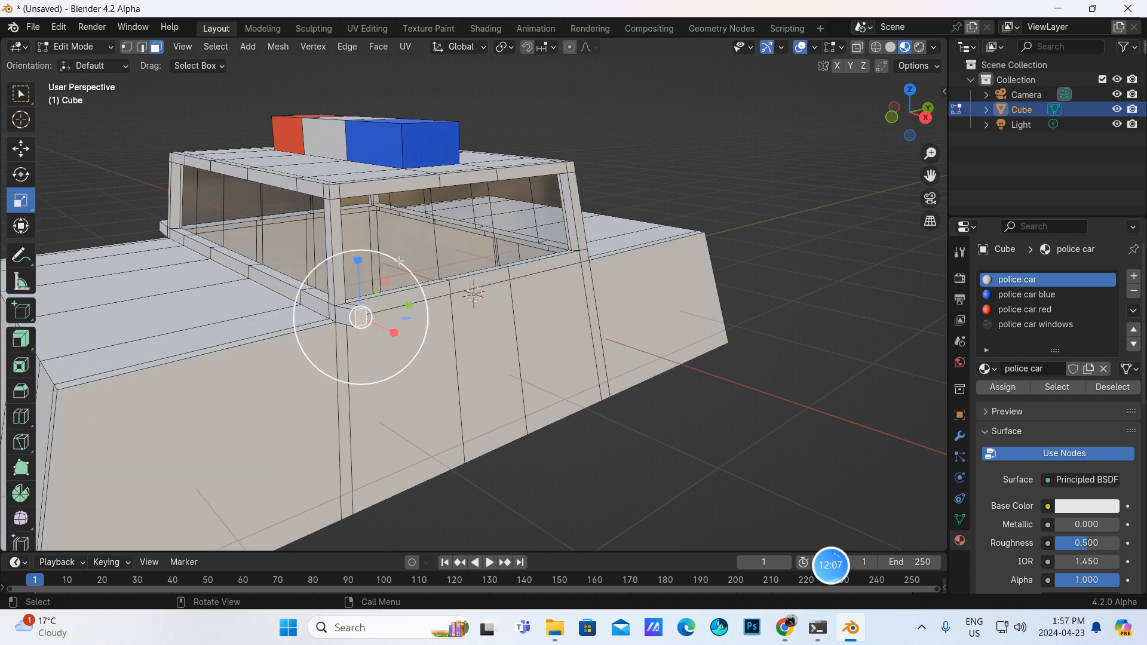
pyautogui.moveTo(400, 261); pyautogui.dragTo(407, 215)
pyautogui.moveTo(418, 269); pyautogui.dragTo(687, 251, button='middle')
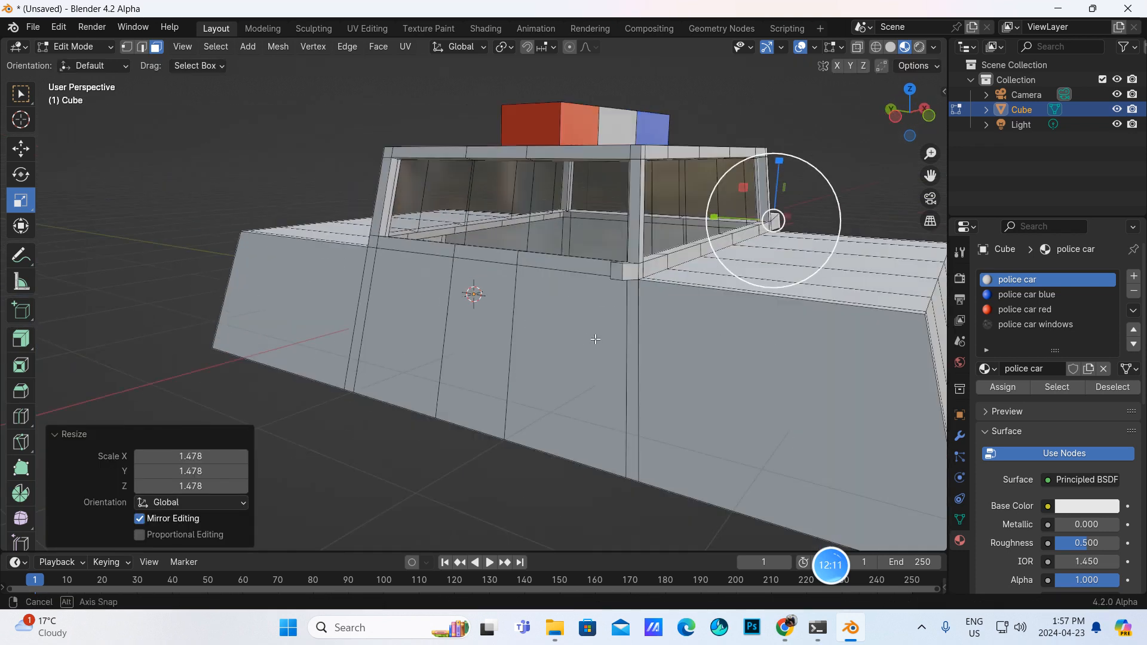
pyautogui.click(619, 267)
pyautogui.moveTo(644, 206); pyautogui.dragTo(659, 172)
pyautogui.moveTo(659, 171); pyautogui.dragTo(295, 461, button='middle')
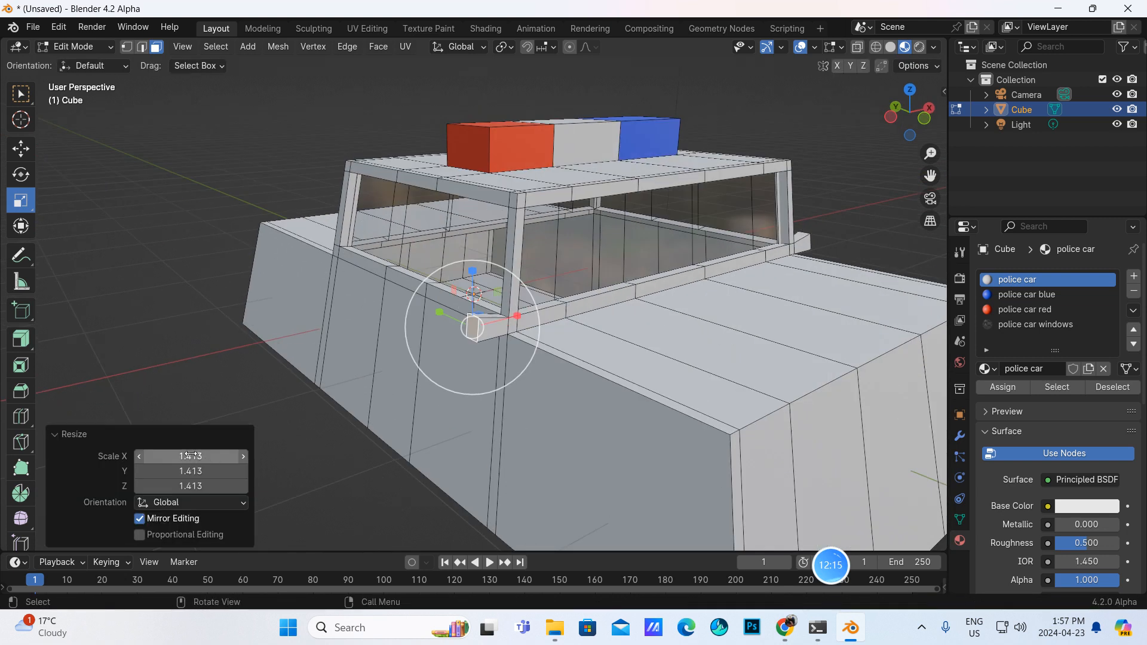
pyautogui.moveTo(599, 415); pyautogui.dragTo(497, 413, button='middle')
pyautogui.scroll(-2, 424, 411)
pyautogui.scroll(-1, 513, 412)
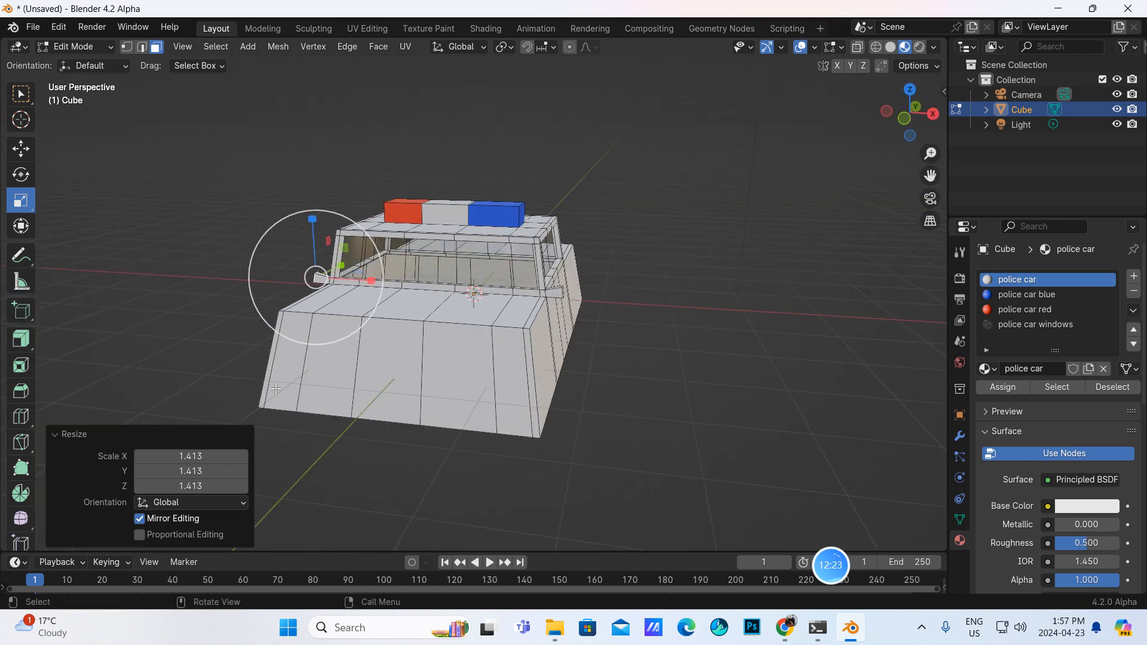
# - Switch to Chrome and review the "blender low poly police car" image results for reference
pyautogui.click(784, 627)
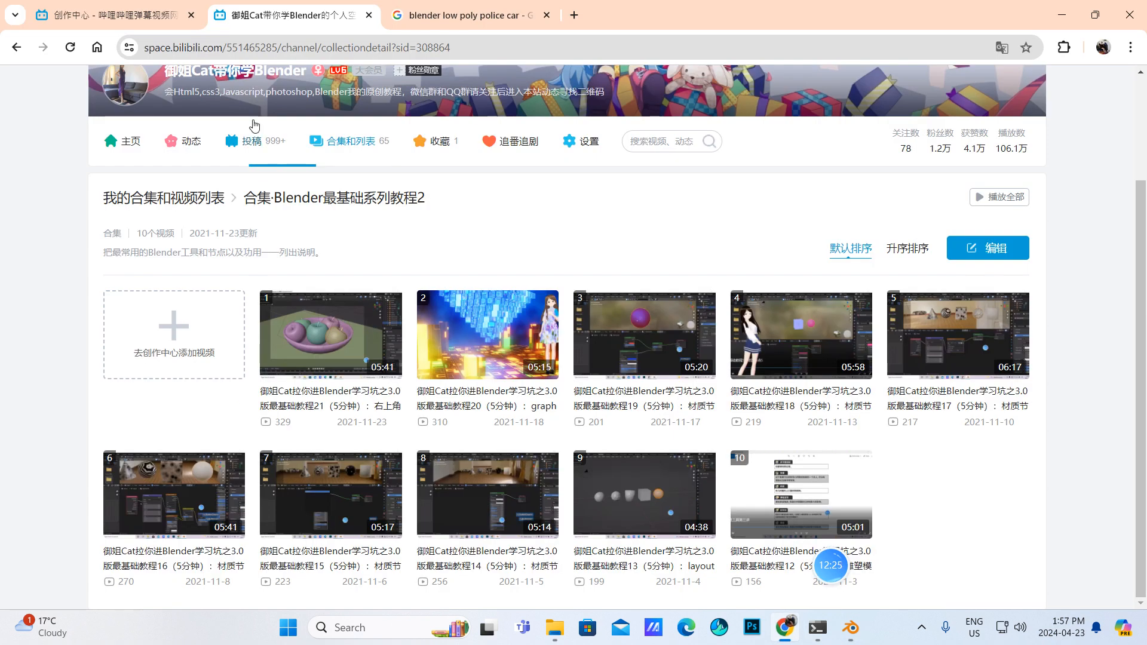
pyautogui.click(478, 15)
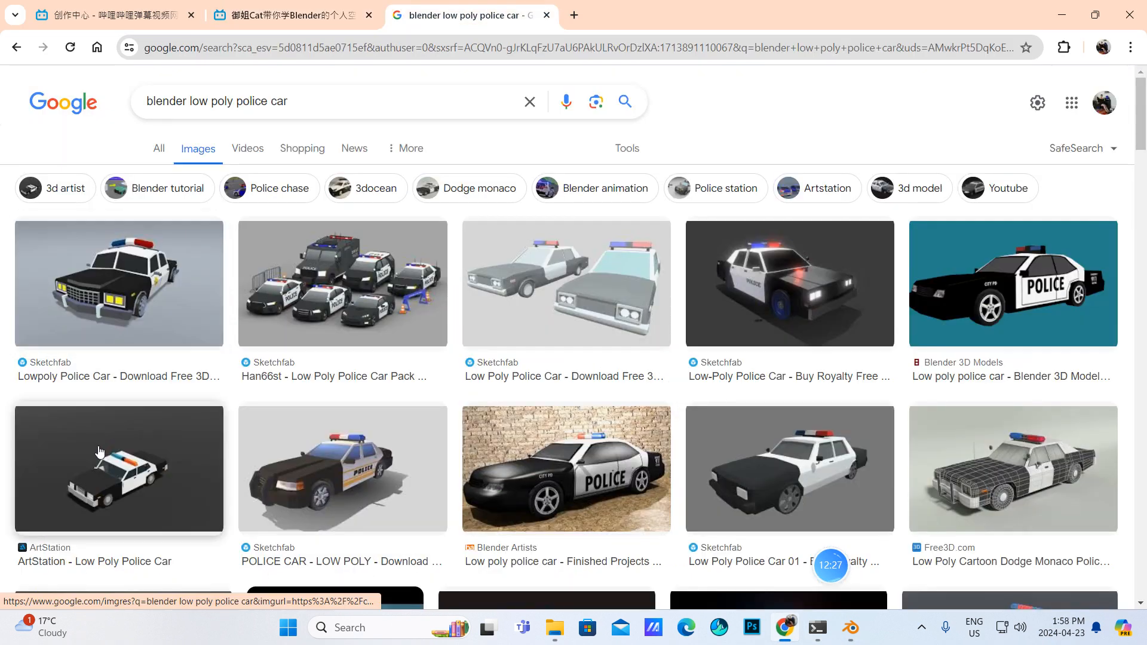
# - Switch back to Blender and add a horizontal loop cut around the lower car body, slid to a factor of about 0.571
pyautogui.click(851, 627)
pyautogui.click(20, 416)
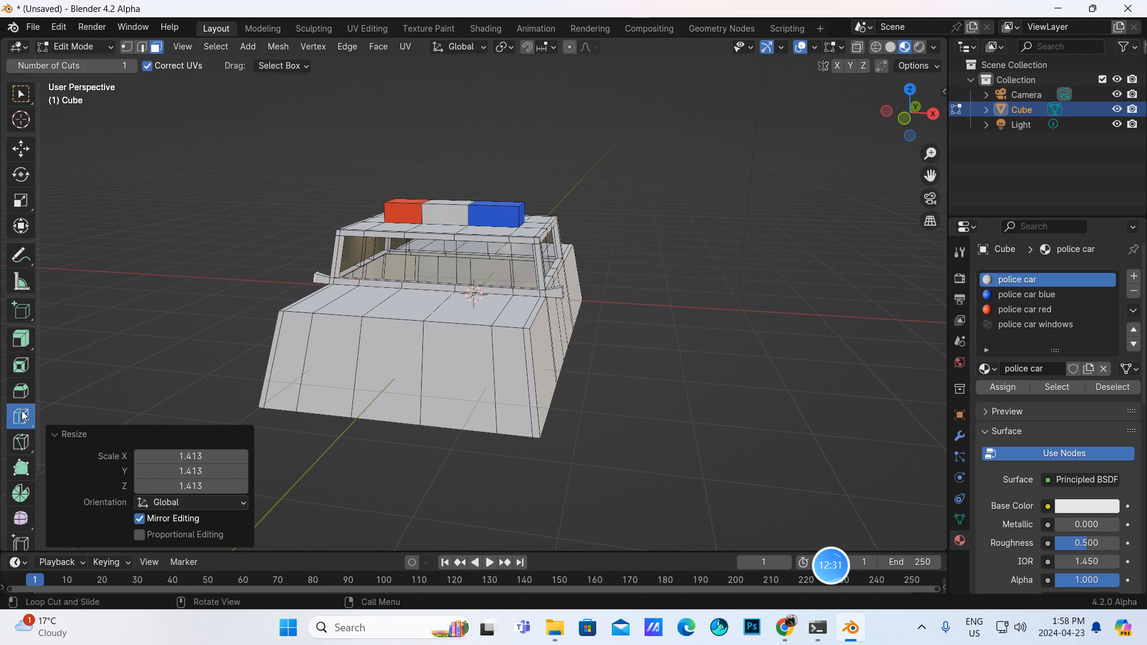
pyautogui.moveTo(357, 374); pyautogui.dragTo(353, 402)
pyautogui.moveTo(353, 402); pyautogui.dragTo(282, 384, button='middle')
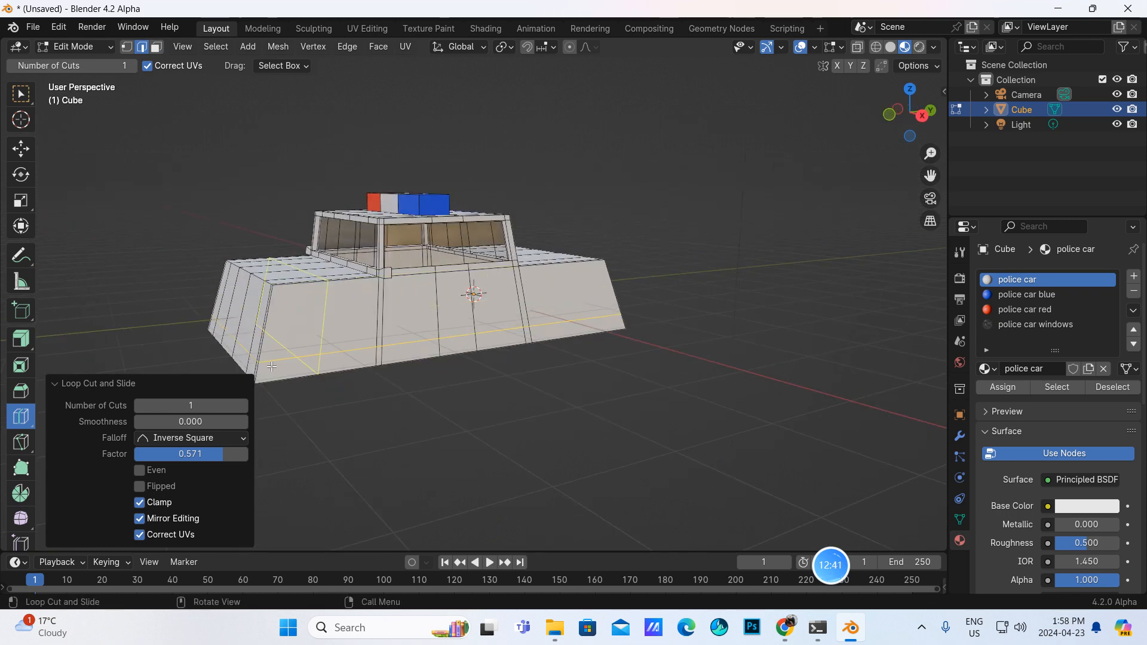
# - Add vertical loop cuts near the front and rear ends of the car's sides, slid to factors of about 0.749 and 0.790
pyautogui.moveTo(311, 343); pyautogui.dragTo(267, 350)
pyautogui.moveTo(267, 350); pyautogui.dragTo(553, 330, button='middle')
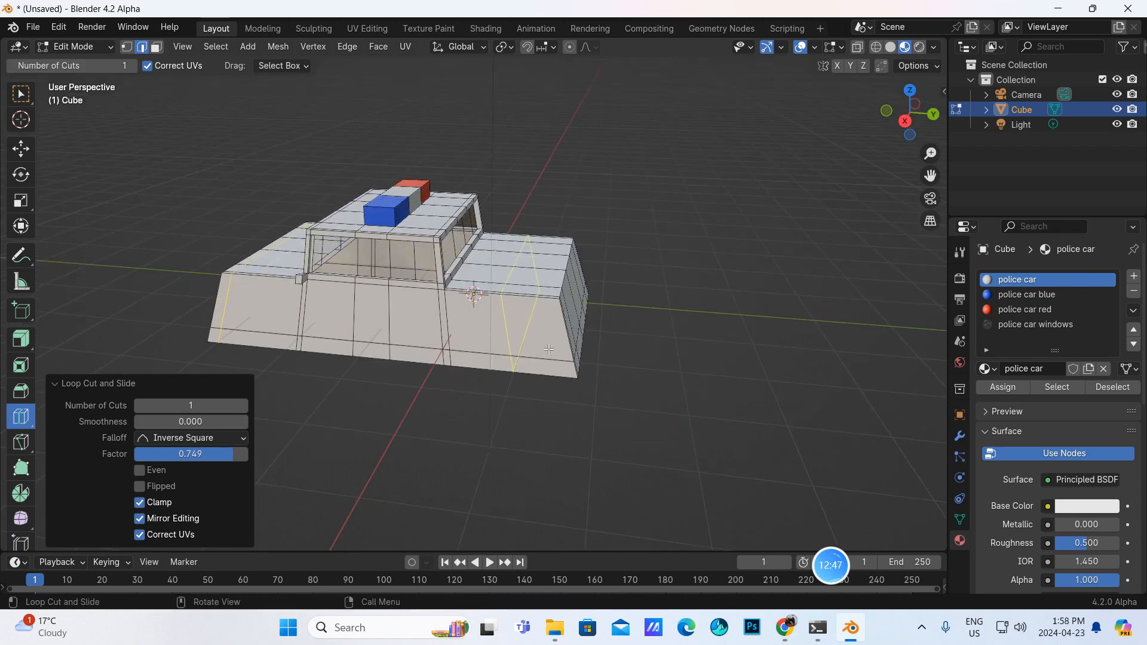
pyautogui.moveTo(552, 345); pyautogui.dragTo(569, 347)
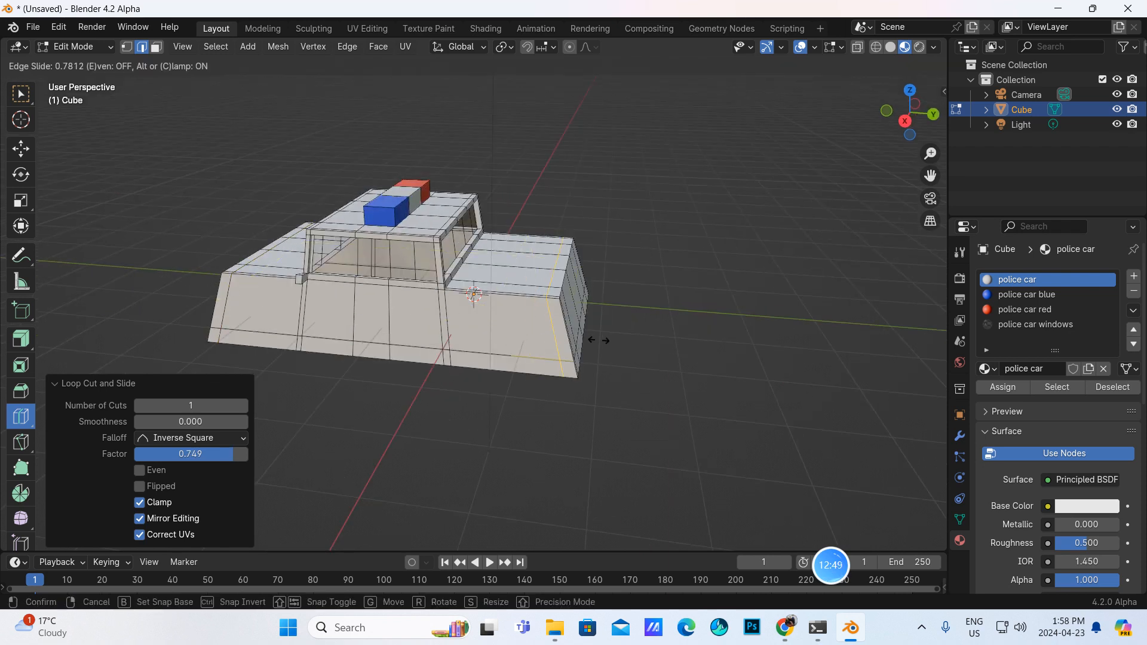
pyautogui.moveTo(596, 340); pyautogui.dragTo(600, 339)
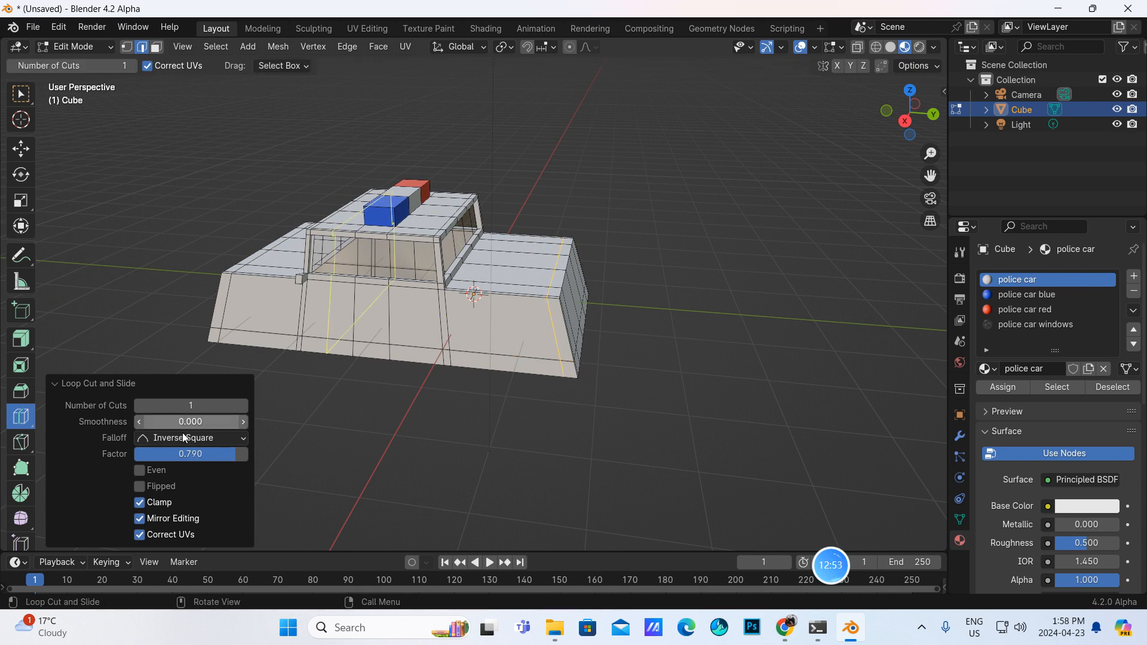
pyautogui.moveTo(199, 455); pyautogui.dragTo(530, 402, button='middle')
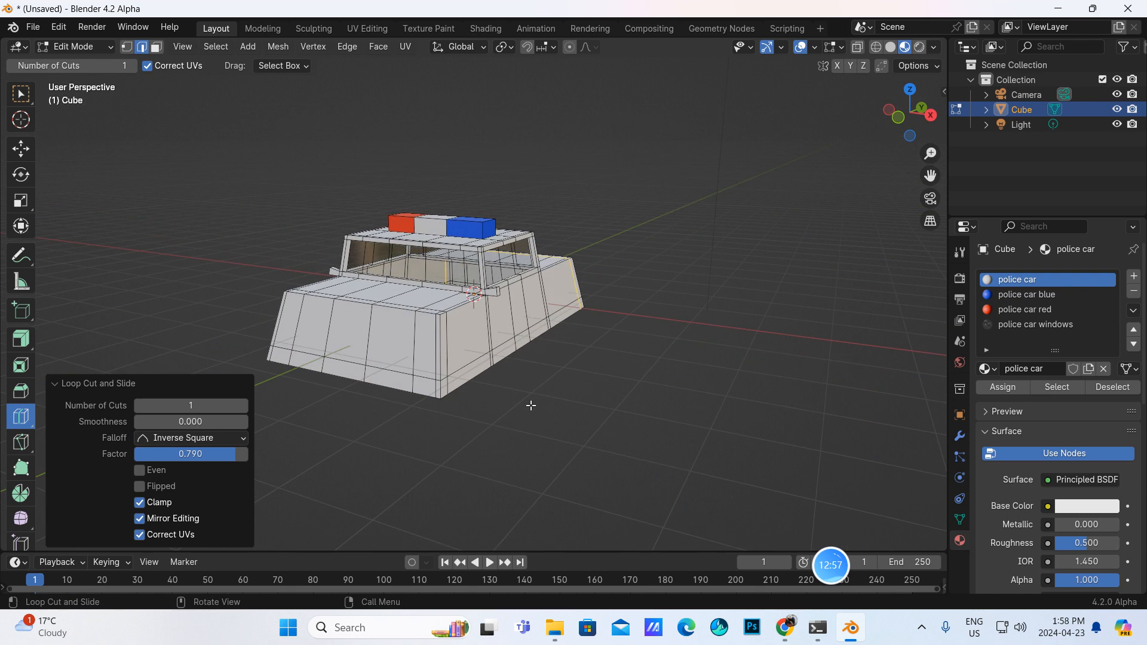
# - Extrude the lower strip of front faces, including the side corners, outward along their normals by about 0.104 m to form the front bumper
pyautogui.click(21, 94)
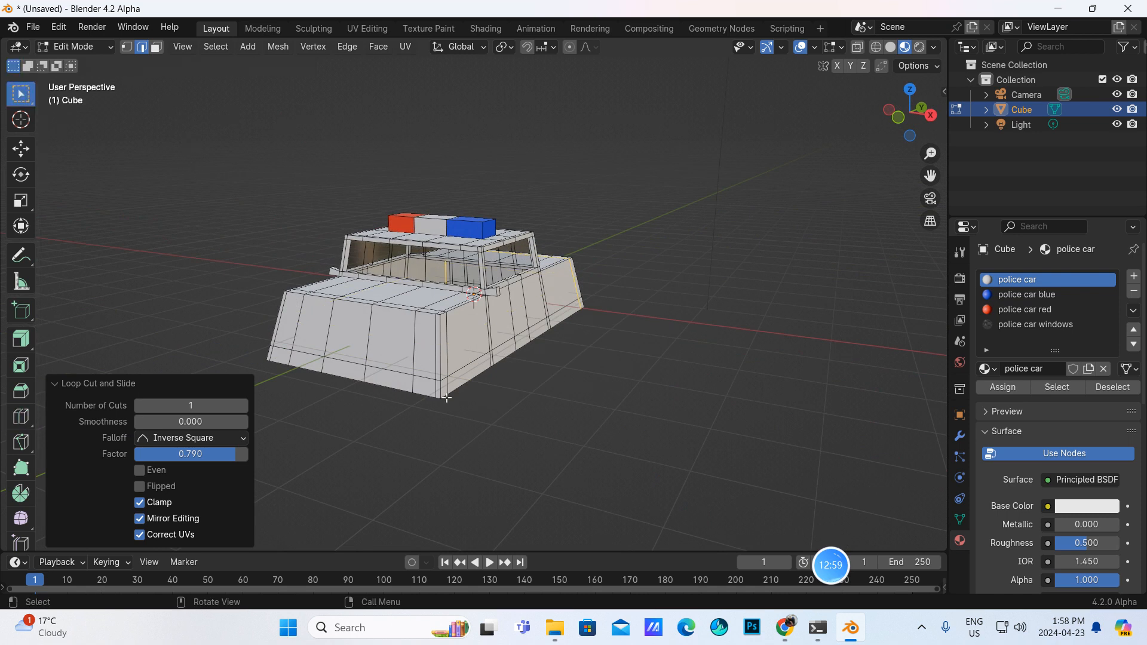
pyautogui.click(446, 391)
pyautogui.click(156, 48)
pyautogui.click(441, 389)
pyautogui.keyDown('shift'); pyautogui.click(426, 387); pyautogui.keyUp('shift')
pyautogui.keyDown('shift'); pyautogui.click(392, 380); pyautogui.keyUp('shift')
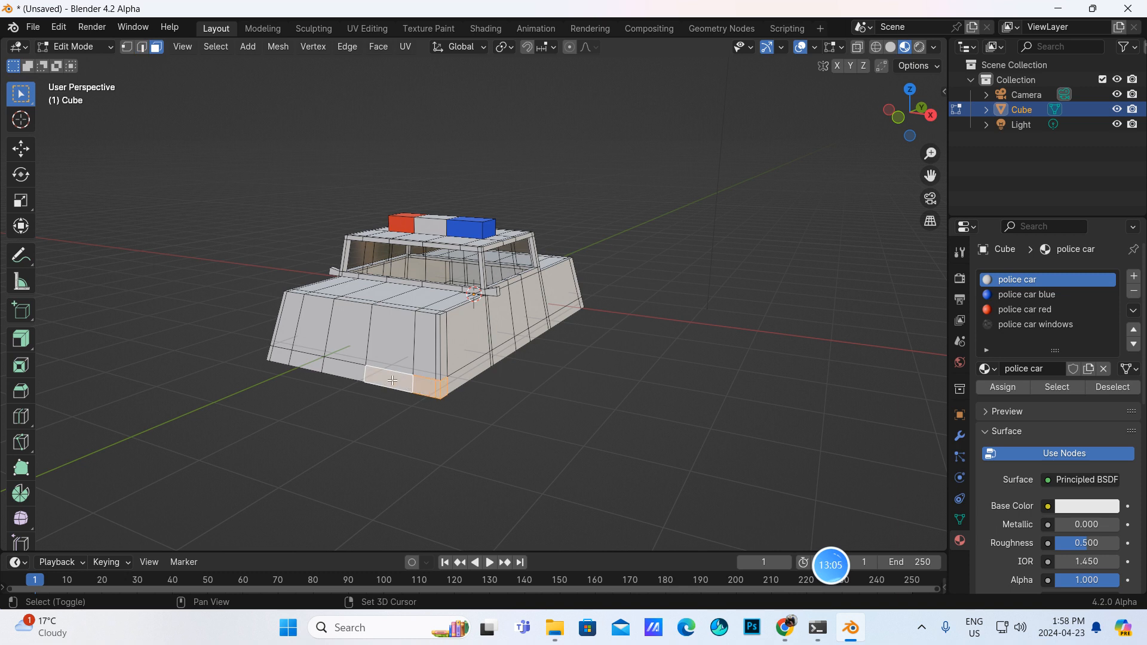
pyautogui.keyDown('shift'); pyautogui.click(340, 367); pyautogui.keyUp('shift')
pyautogui.keyDown('shift'); pyautogui.click(306, 362); pyautogui.keyUp('shift')
pyautogui.keyDown('shift'); pyautogui.click(278, 356); pyautogui.keyUp('shift')
pyautogui.moveTo(284, 375); pyautogui.dragTo(468, 410, button='middle')
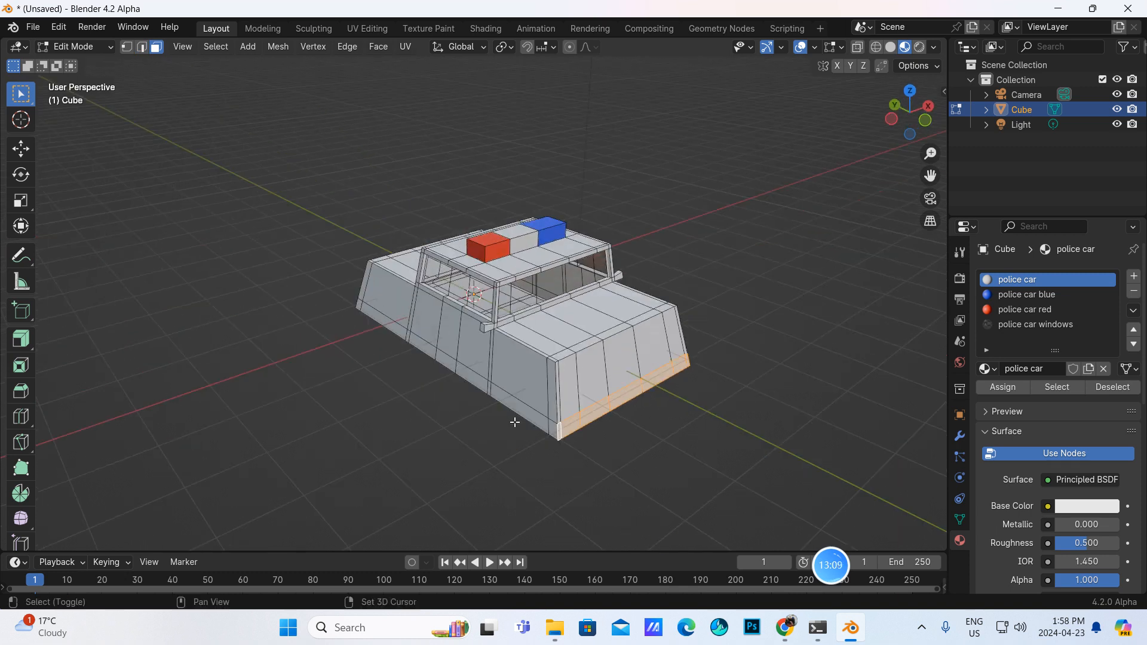
pyautogui.moveTo(578, 445); pyautogui.dragTo(502, 413, button='middle')
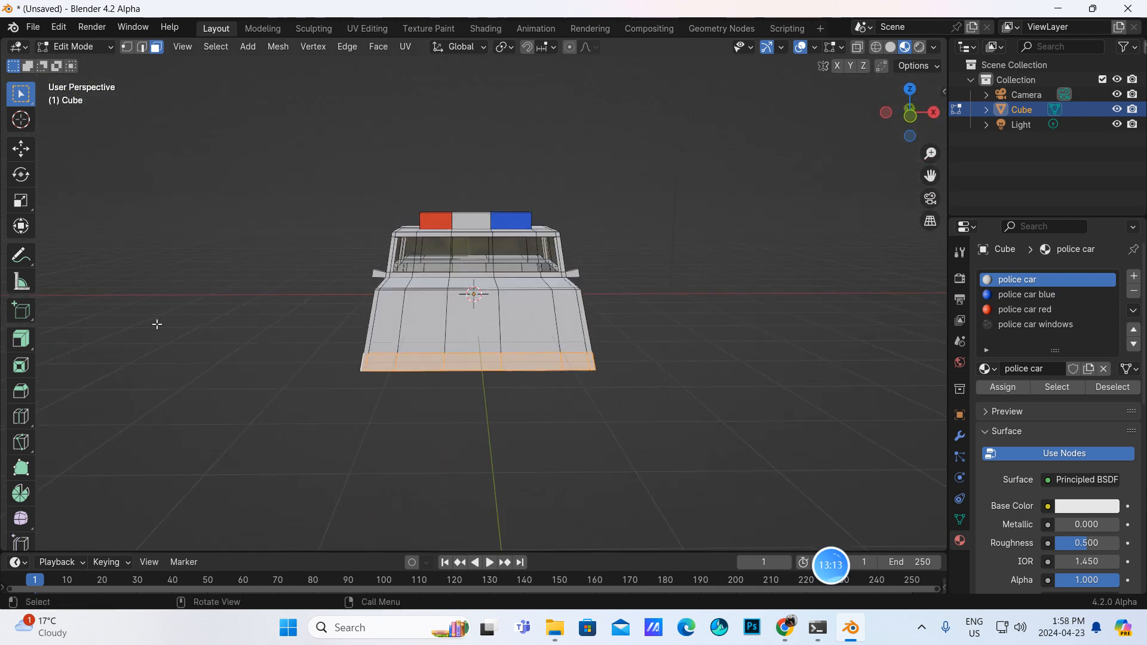
pyautogui.moveTo(22, 340); pyautogui.dragTo(106, 401)
pyautogui.moveTo(505, 388); pyautogui.dragTo(665, 375, button='middle')
pyautogui.moveTo(668, 368); pyautogui.dragTo(661, 368)
pyautogui.moveTo(661, 369); pyautogui.dragTo(310, 402, button='middle')
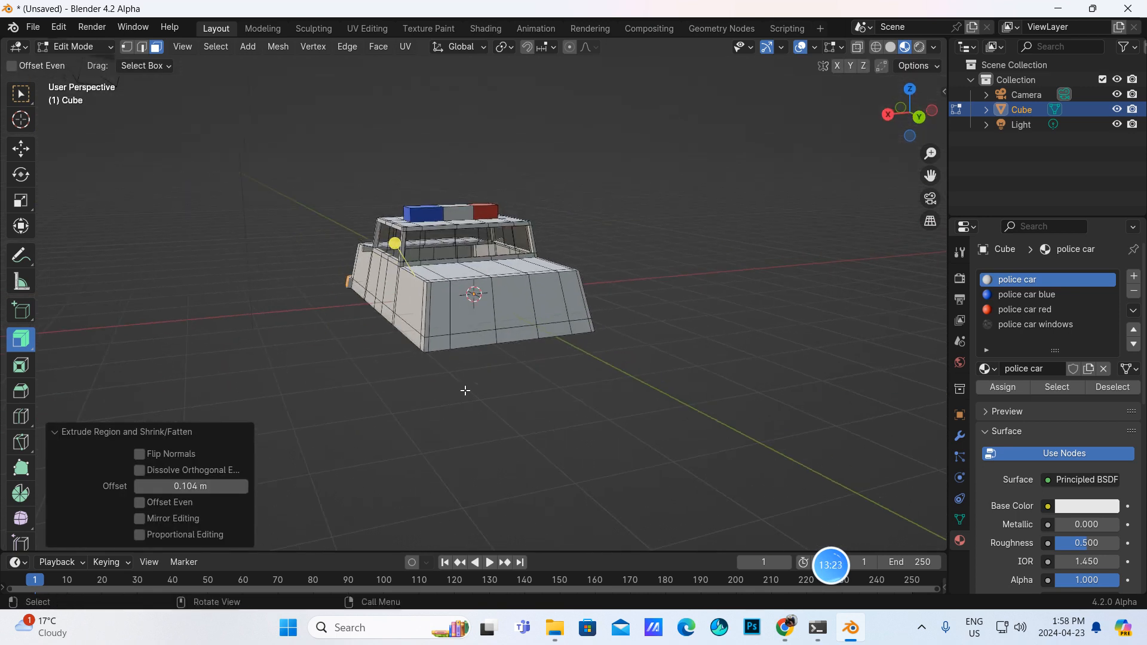
# - Extrude the lower strip of rear faces, including the side corners, outward along their normals by about 0.097 m to form the rear bumper
pyautogui.scroll(2, 465, 390)
pyautogui.click(392, 368)
pyautogui.keyDown('shift'); pyautogui.click(399, 371); pyautogui.keyUp('shift')
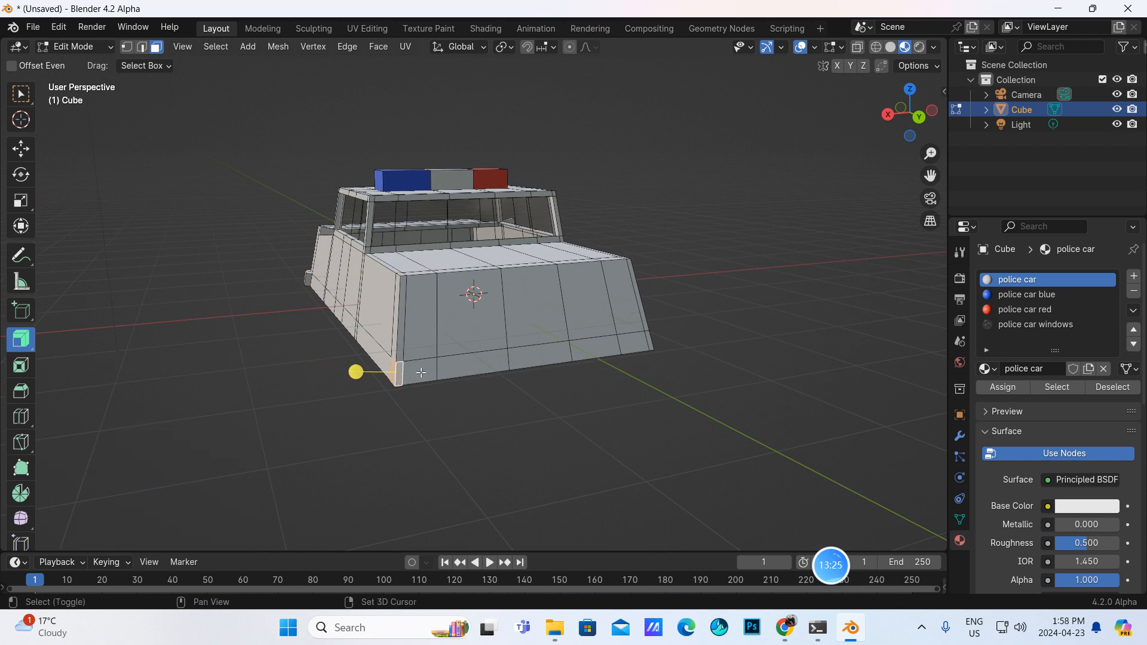
pyautogui.keyDown('shift'); pyautogui.click(420, 369); pyautogui.keyUp('shift')
pyautogui.keyDown('shift'); pyautogui.click(470, 362); pyautogui.keyUp('shift')
pyautogui.keyDown('shift'); pyautogui.click(534, 352); pyautogui.keyUp('shift')
pyautogui.keyDown('shift'); pyautogui.click(602, 349); pyautogui.keyUp('shift')
pyautogui.keyDown('shift'); pyautogui.click(632, 342); pyautogui.keyUp('shift')
pyautogui.moveTo(632, 343); pyautogui.dragTo(620, 400, button='middle')
pyautogui.keyDown('shift'); pyautogui.click(477, 408); pyautogui.keyUp('shift')
pyautogui.keyDown('shift'); pyautogui.click(487, 408); pyautogui.keyUp('shift')
pyautogui.moveTo(319, 370); pyautogui.dragTo(311, 373)
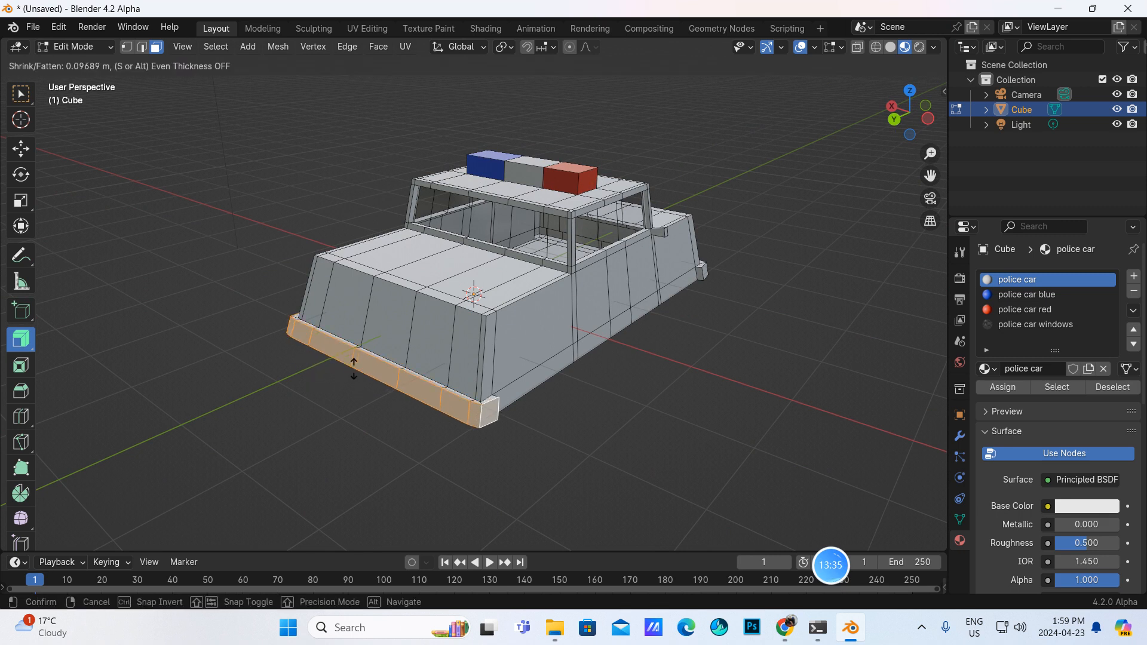
pyautogui.click(322, 368)
# - Add the front bumper's outer faces and both its corner ends to the selected rear bumper faces
pyautogui.moveTo(317, 370); pyautogui.dragTo(484, 402, button='middle')
pyautogui.keyDown('shift'); pyautogui.click(450, 405); pyautogui.keyUp('shift')
pyautogui.keyDown('shift'); pyautogui.click(481, 407); pyautogui.keyUp('shift')
pyautogui.keyDown('shift'); pyautogui.click(526, 401); pyautogui.keyUp('shift')
pyautogui.keyDown('shift'); pyautogui.click(588, 393); pyautogui.keyUp('shift')
pyautogui.keyDown('shift'); pyautogui.click(654, 384); pyautogui.keyUp('shift')
pyautogui.keyDown('shift'); pyautogui.click(696, 378); pyautogui.keyUp('shift')
pyautogui.keyDown('shift'); pyautogui.click(716, 375); pyautogui.keyUp('shift')
pyautogui.moveTo(715, 375); pyautogui.dragTo(538, 407, button='middle')
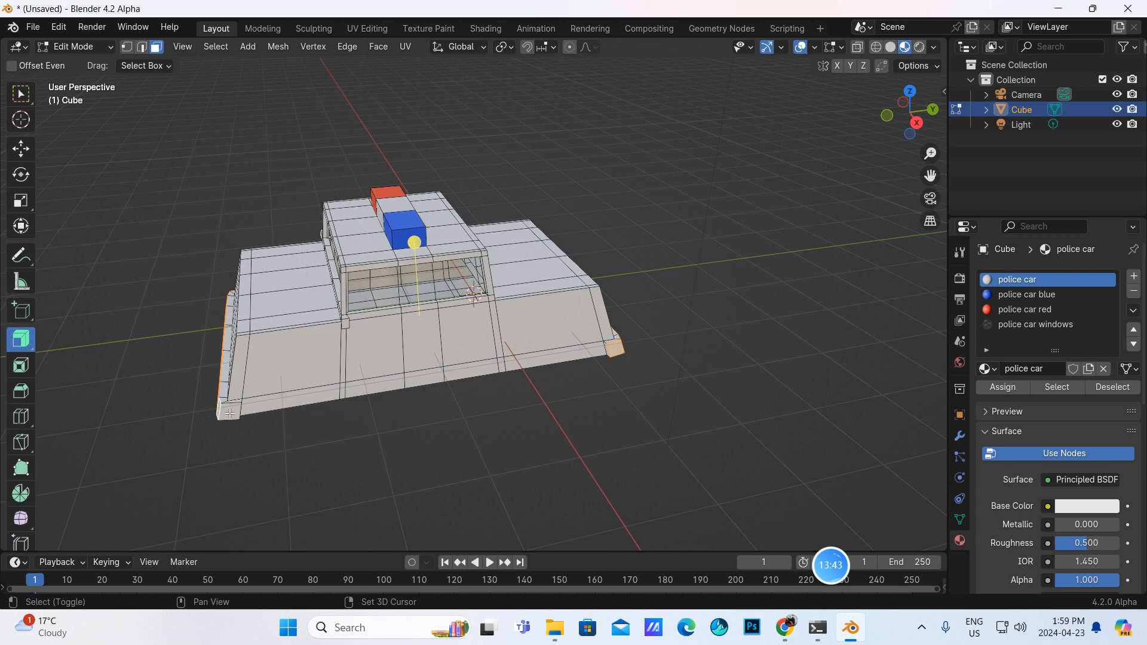
pyautogui.moveTo(396, 410); pyautogui.dragTo(409, 410, button='middle')
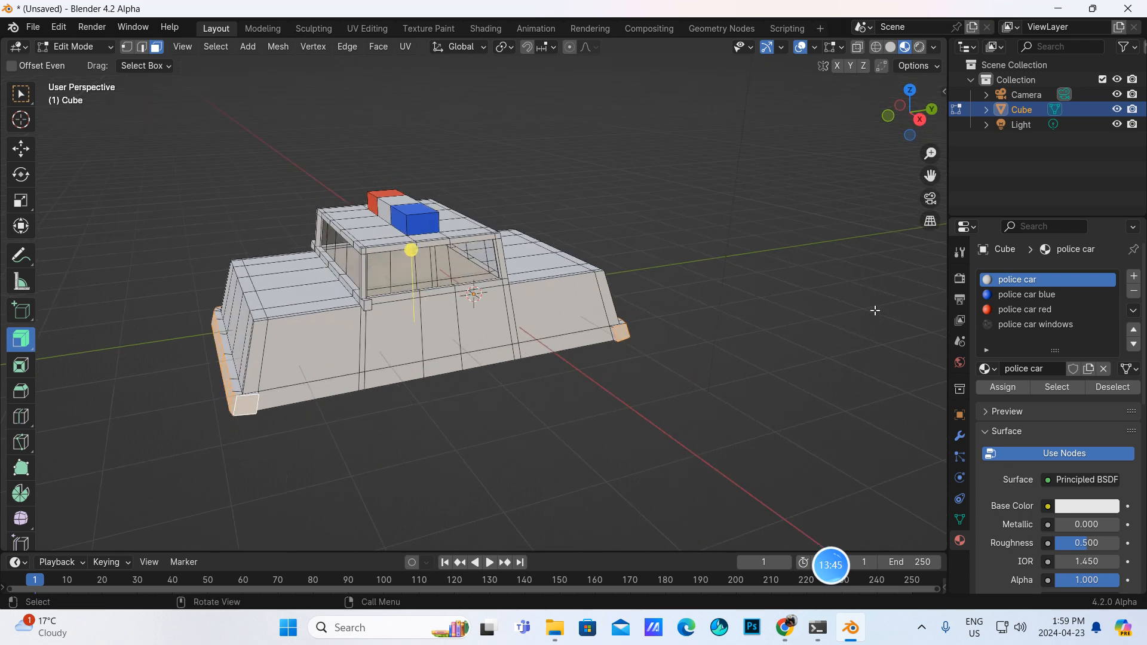
# - Create a material named police car silver with metallic 1.000 and roughness 0.133, and assign it to the selected bumper faces
pyautogui.click(1134, 276)
pyautogui.click(1053, 367)
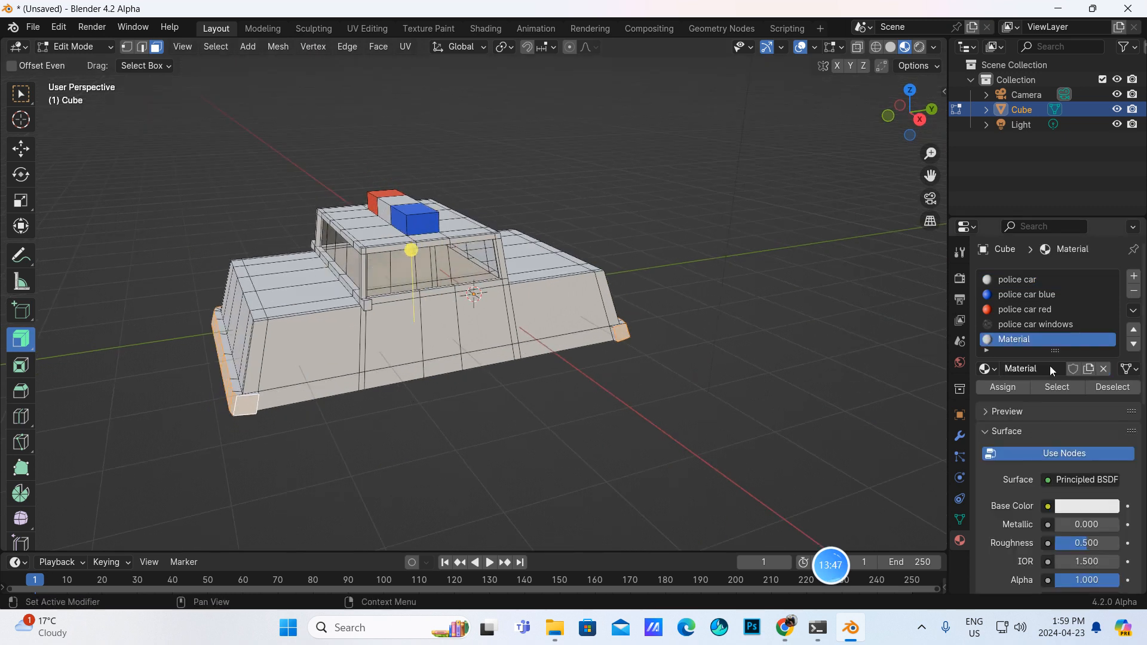
pyautogui.click(1039, 368)
pyautogui.press('BackSpace')
pyautogui.write('police car silver')
pyautogui.press('Return')
pyautogui.moveTo(1073, 523); pyautogui.dragTo(1065, 545)
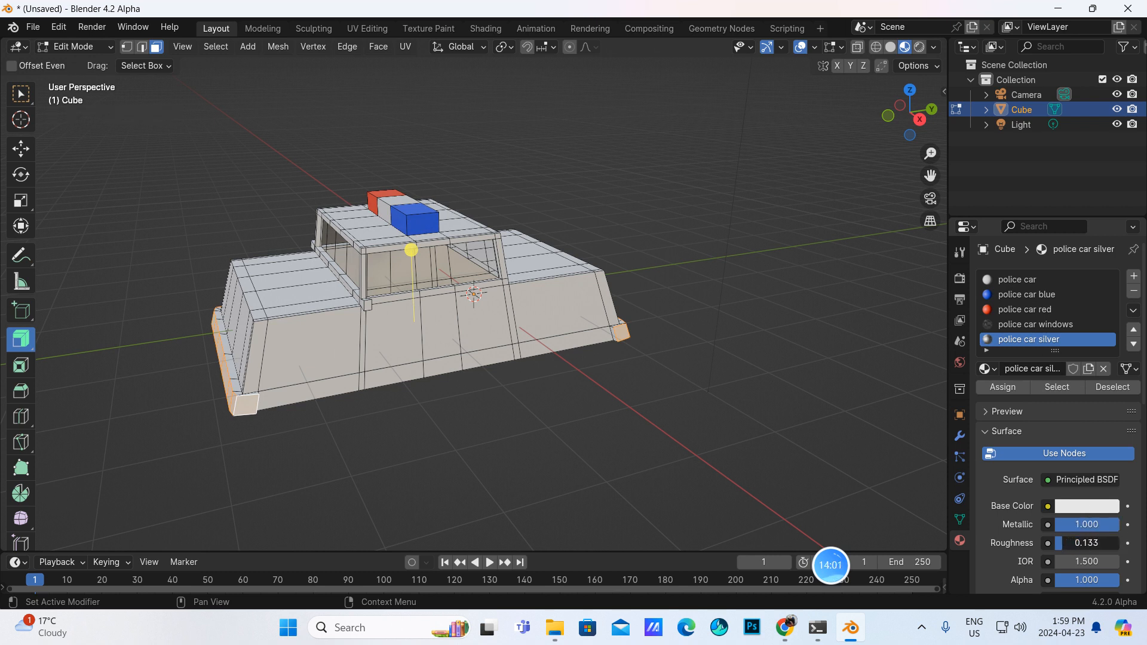
pyautogui.moveTo(765, 402); pyautogui.dragTo(828, 420, button='middle')
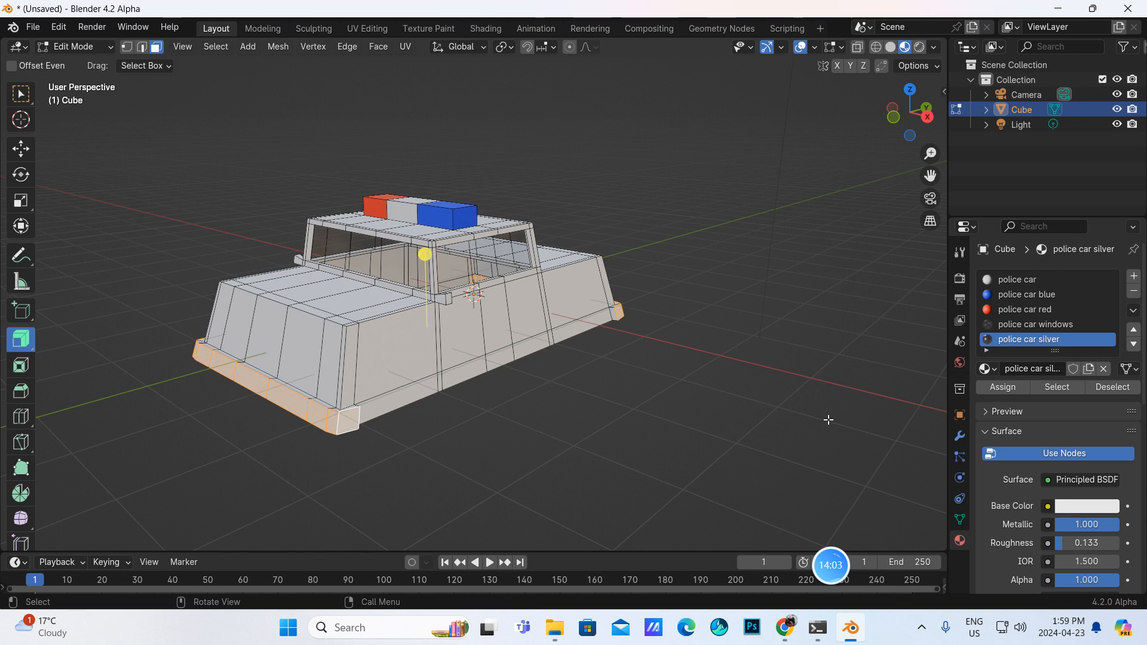
pyautogui.click(994, 388)
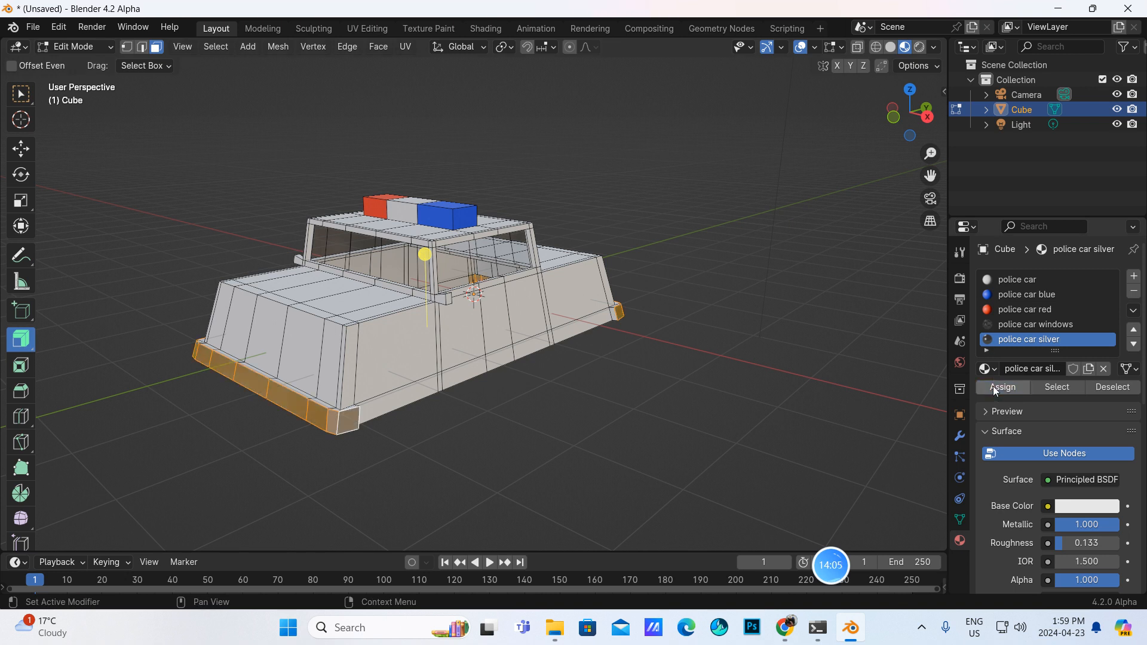
# - Inspect the silver front bumper in Object Mode and return to Edit Mode
pyautogui.moveTo(521, 336); pyautogui.dragTo(200, 127, button='middle')
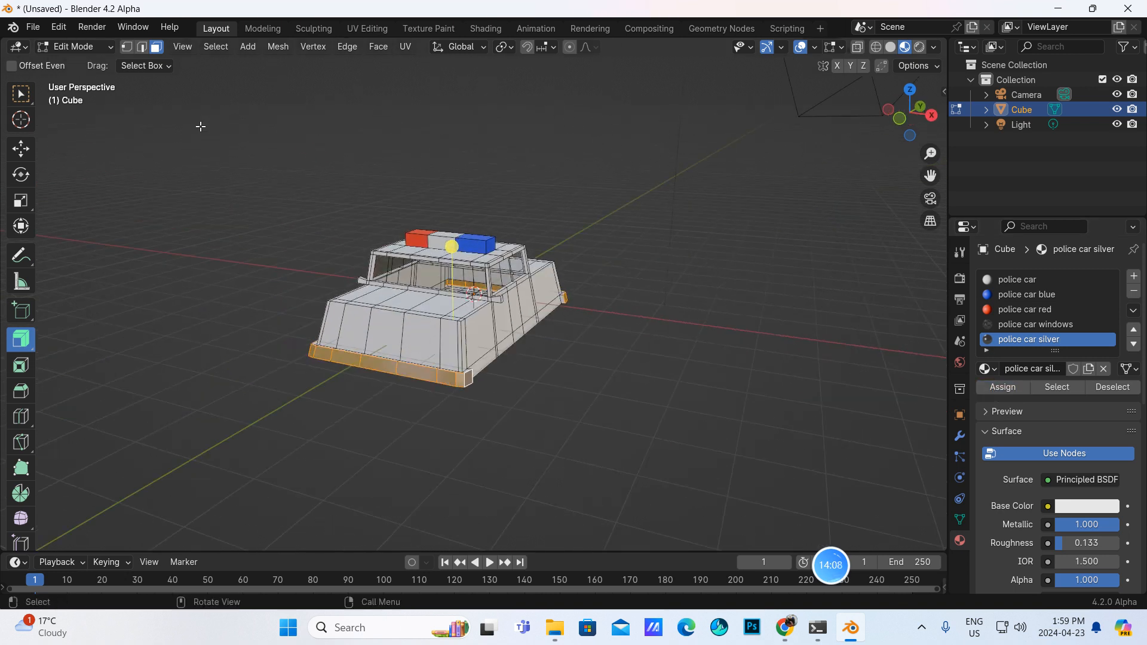
pyautogui.click(113, 48)
pyautogui.click(96, 63)
pyautogui.moveTo(309, 265); pyautogui.dragTo(373, 282, button='middle')
pyautogui.click(103, 46)
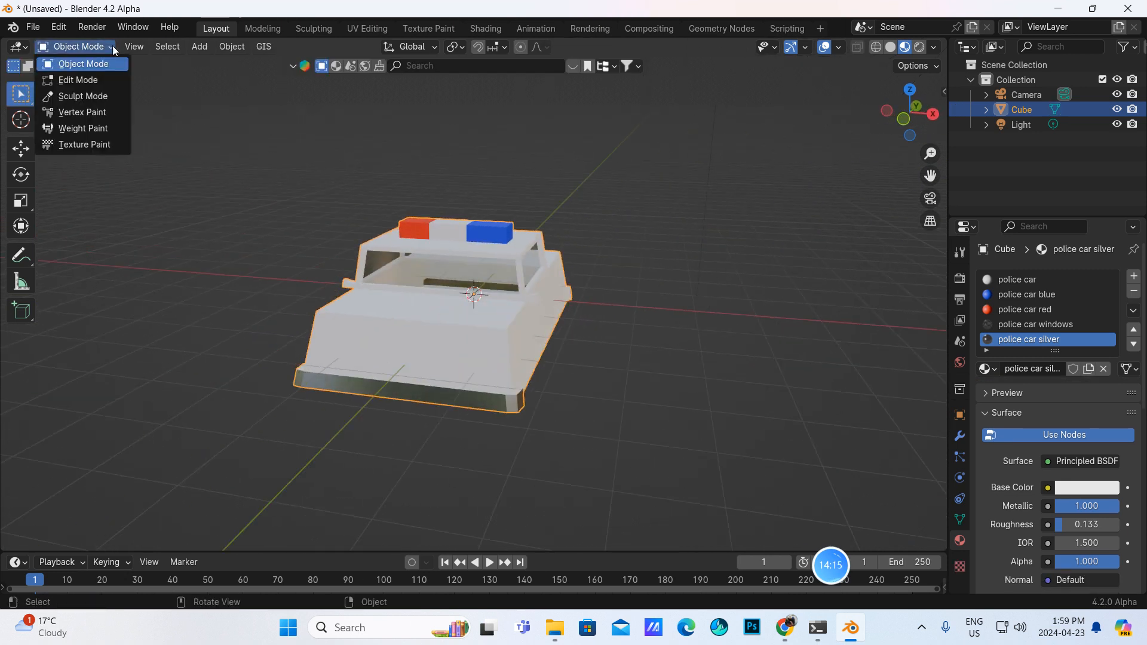
pyautogui.click(92, 74)
# - Add a horizontal loop cut around the body just above the bumpers, slid to a factor of about 0.567
pyautogui.moveTo(299, 254); pyautogui.dragTo(480, 312, button='middle')
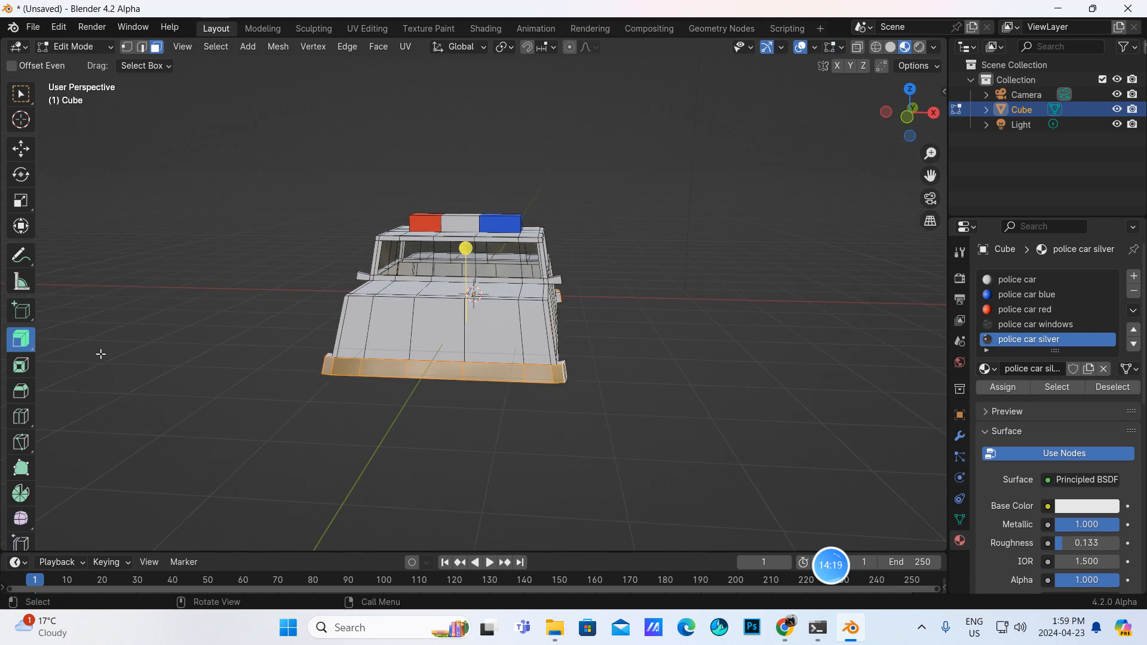
pyautogui.click(21, 417)
pyautogui.scroll(1, 323, 380)
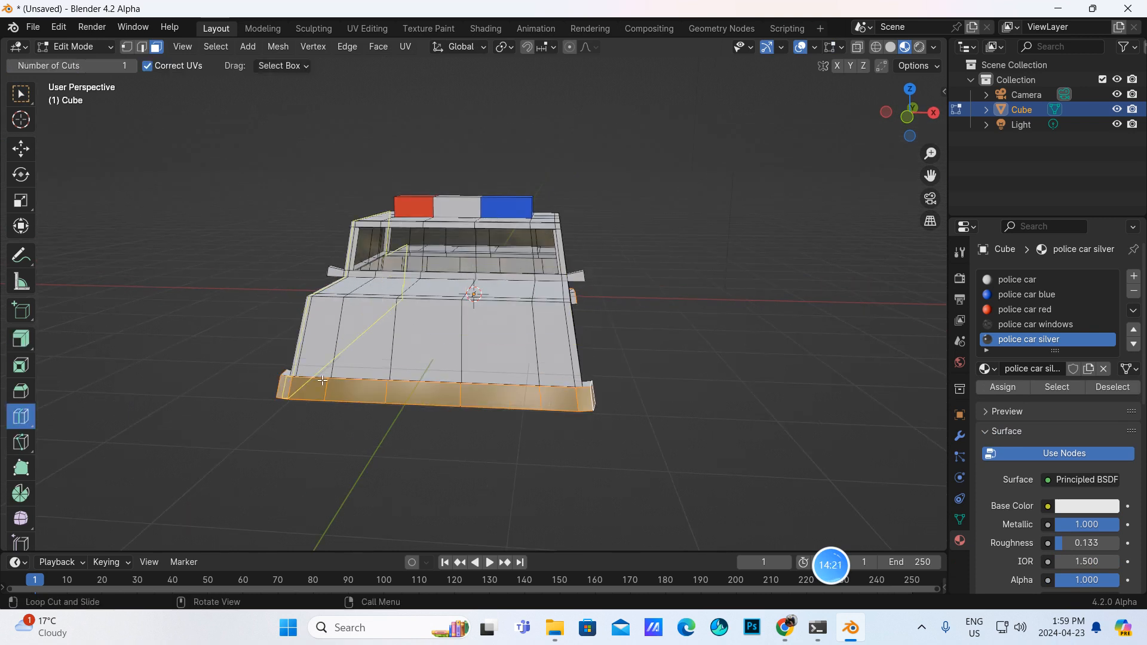
pyautogui.moveTo(318, 335); pyautogui.dragTo(322, 368)
pyautogui.moveTo(730, 340); pyautogui.dragTo(669, 341, button='middle')
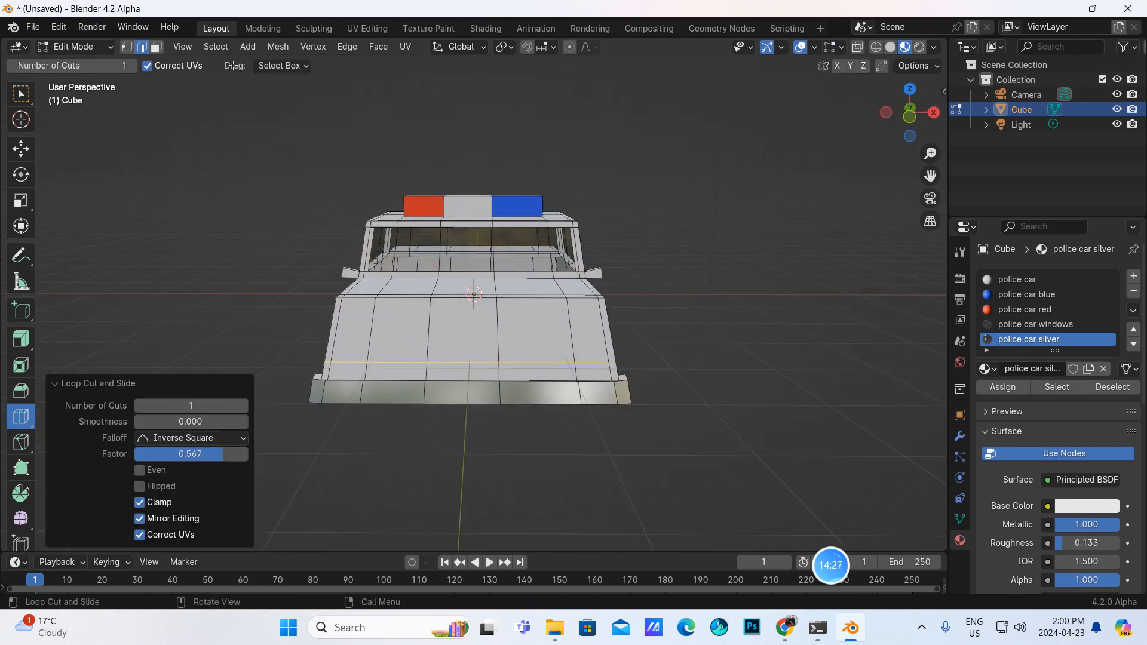
# - Extrude the two outer front faces just above the bumper along their normals by about 0.0946 m to form headlights
pyautogui.click(157, 48)
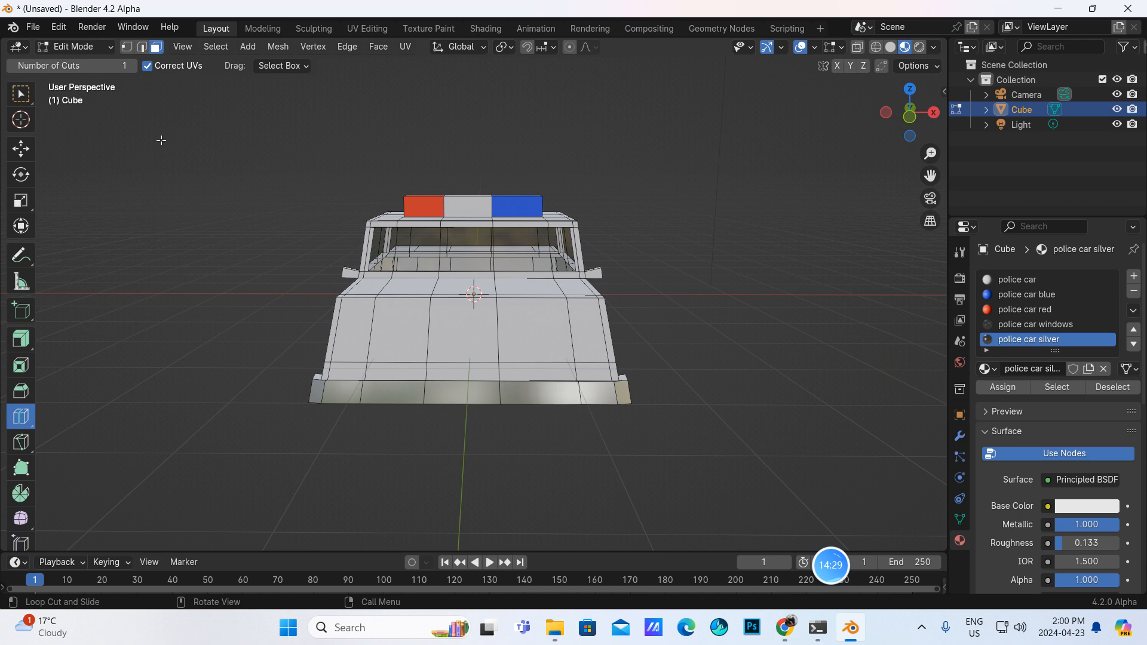
pyautogui.press('w')
pyautogui.click(353, 369)
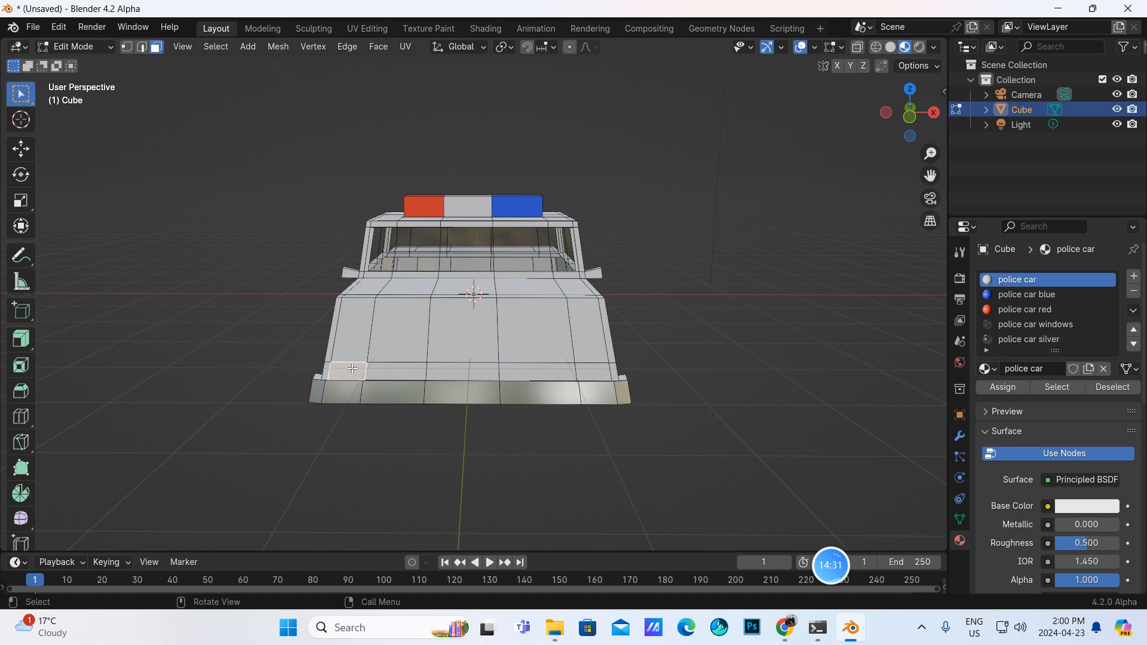
pyautogui.click(578, 373)
pyautogui.moveTo(578, 372); pyautogui.dragTo(382, 380, button='middle')
pyautogui.click(431, 339)
pyautogui.moveTo(600, 320); pyautogui.dragTo(770, 336, button='middle')
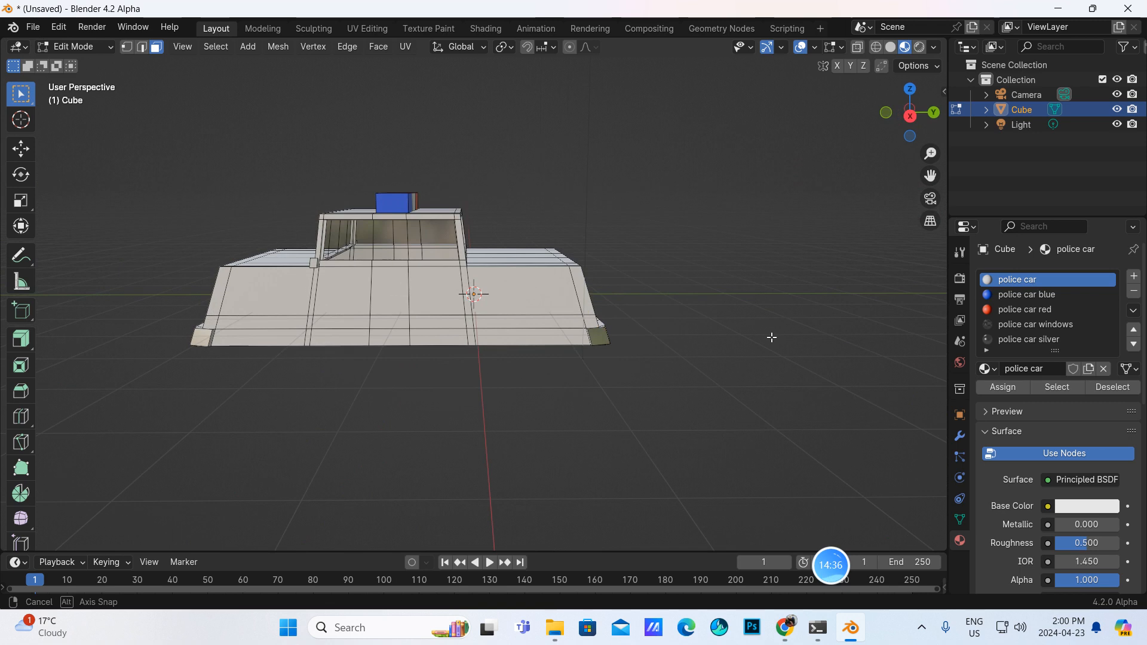
pyautogui.click(21, 338)
pyautogui.click(106, 403)
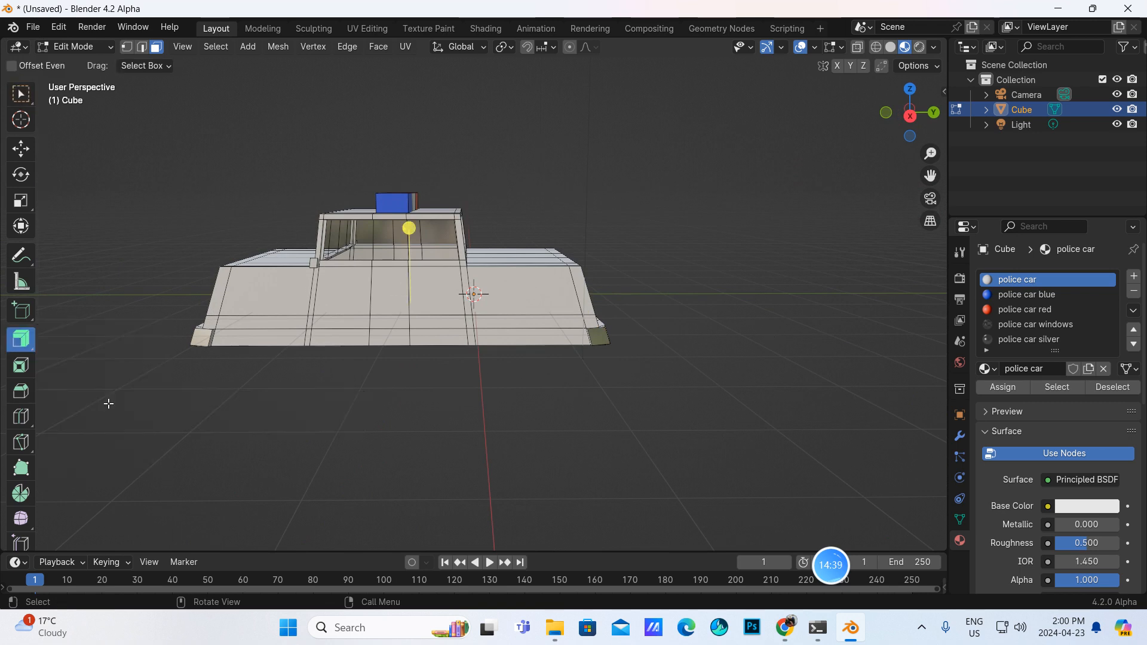
pyautogui.moveTo(409, 227); pyautogui.dragTo(406, 223)
pyautogui.moveTo(607, 336); pyautogui.dragTo(741, 345, button='middle')
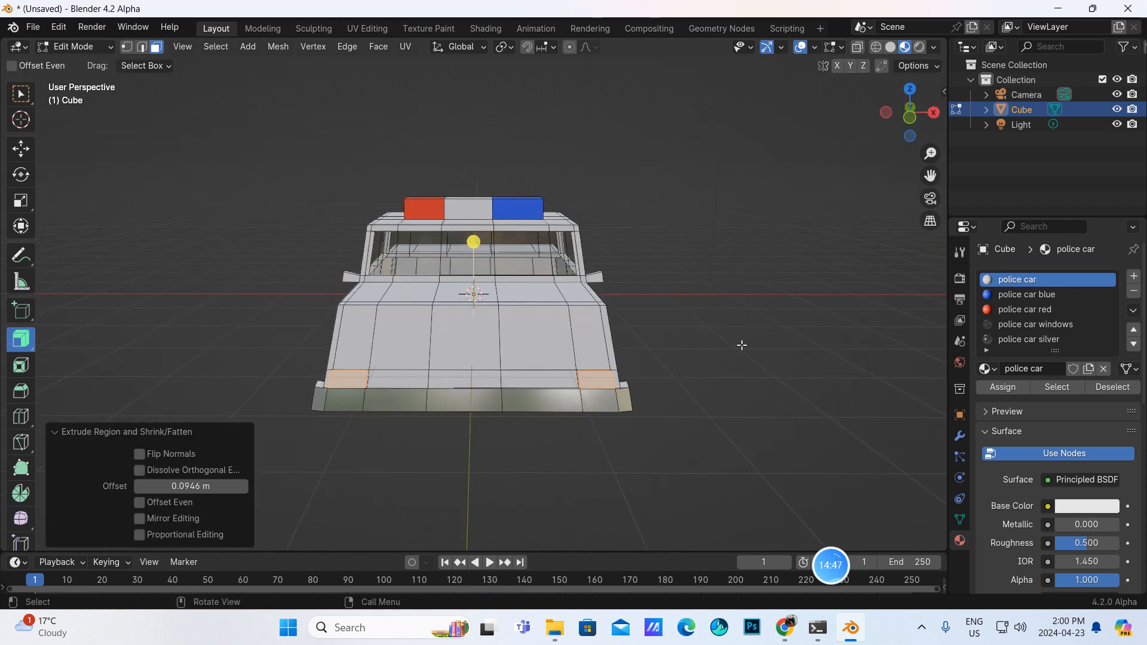
pyautogui.moveTo(656, 366); pyautogui.dragTo(629, 349, button='middle')
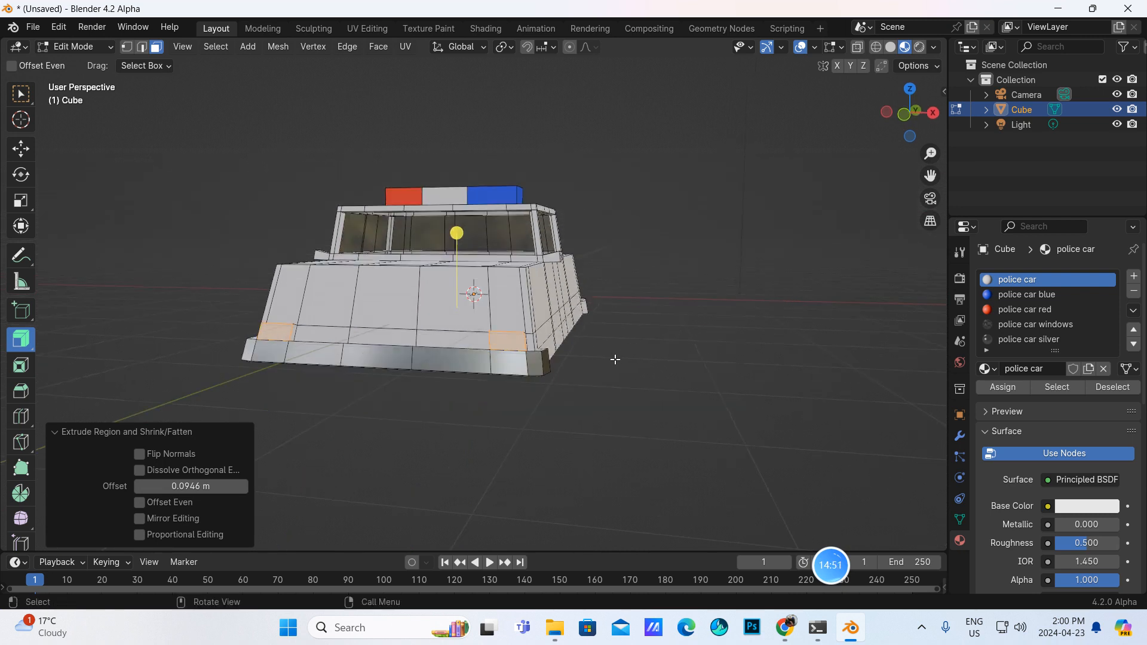
# - Check the police car reference images, and add a new material named police car white light to the car
pyautogui.click(785, 628)
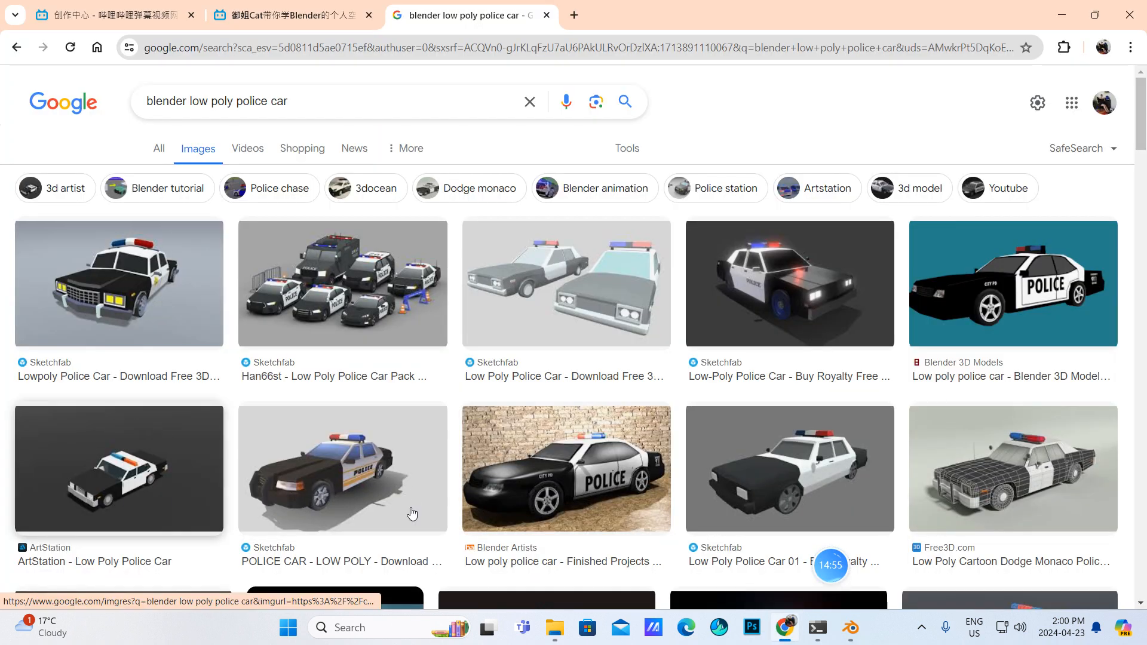
pyautogui.click(859, 639)
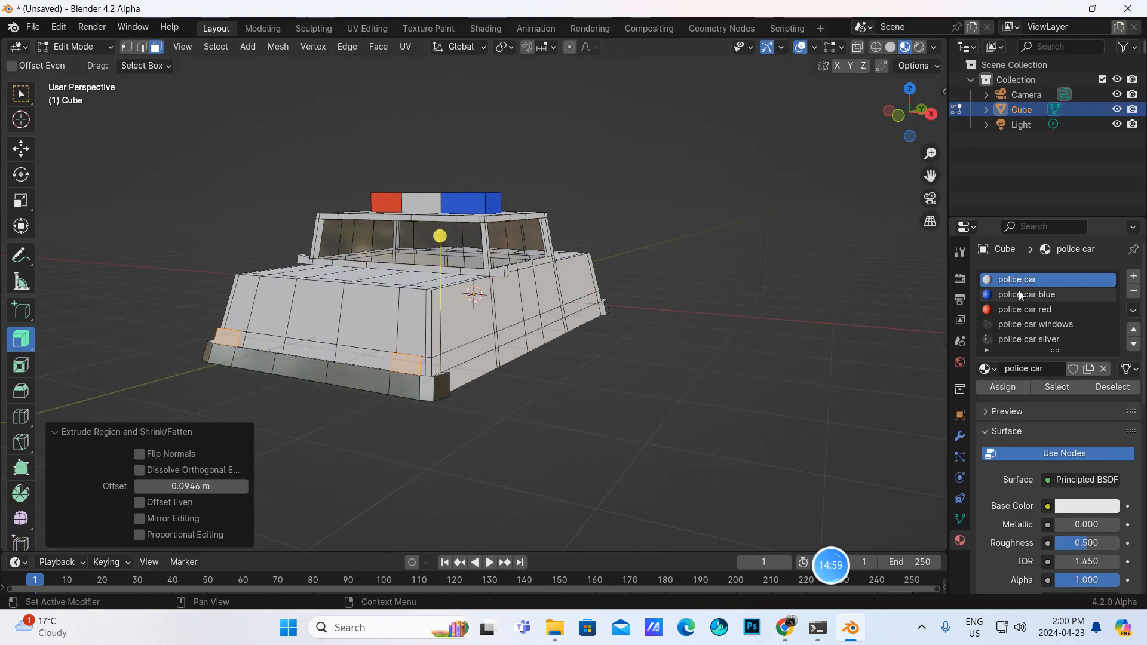
pyautogui.scroll(-4, 1024, 335)
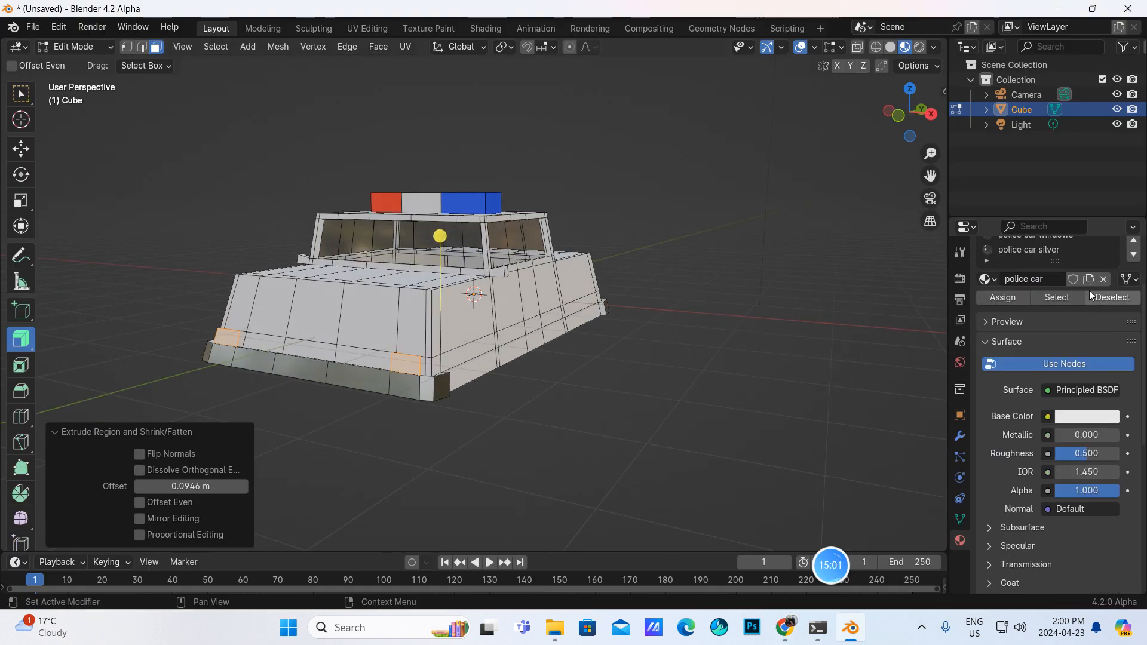
pyautogui.scroll(3, 1094, 300)
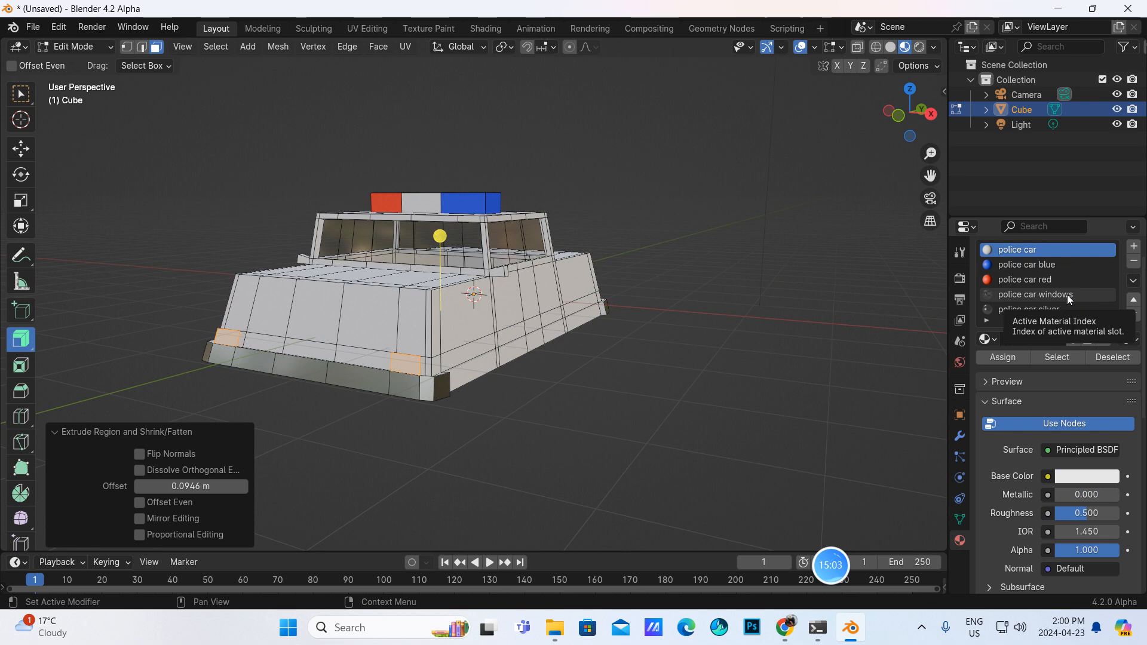
pyautogui.click(1133, 250)
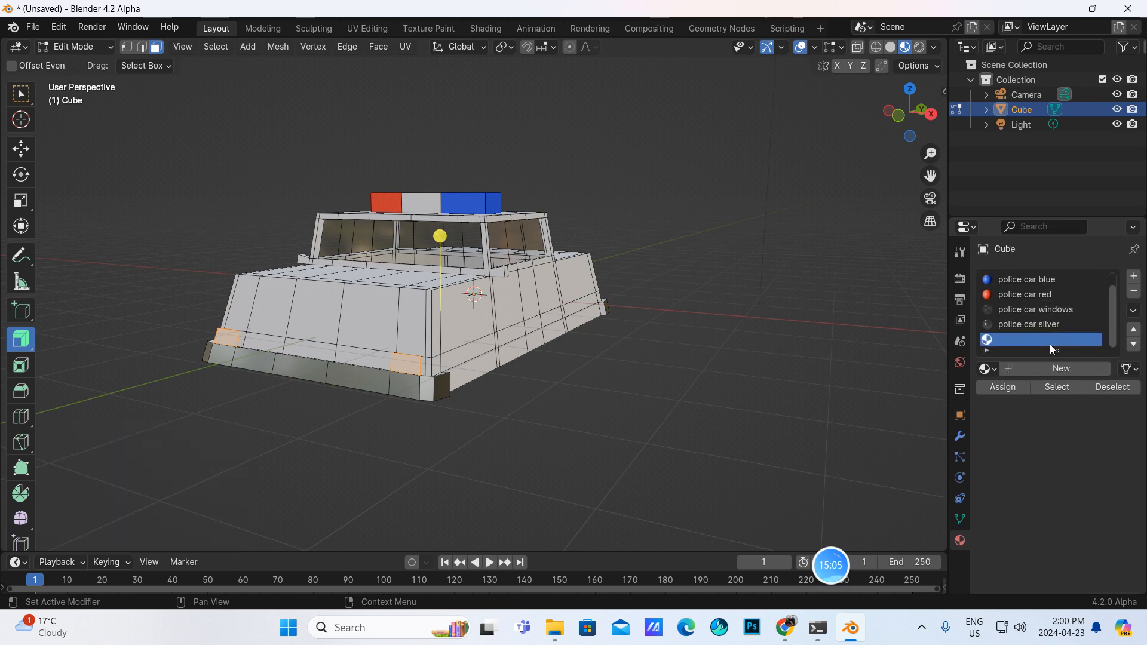
pyautogui.click(1041, 368)
pyautogui.click(1042, 369)
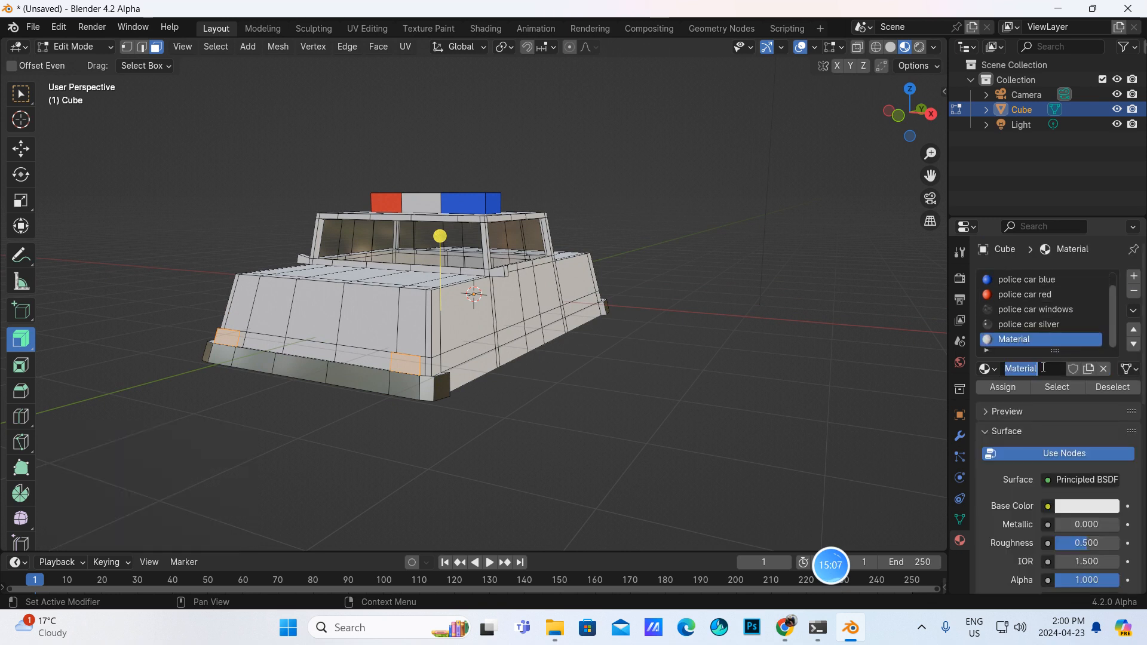
pyautogui.press('BackSpace')
pyautogui.write('police car white')
pyautogui.write(' ligh')
pyautogui.write('t')
pyautogui.press('Return')
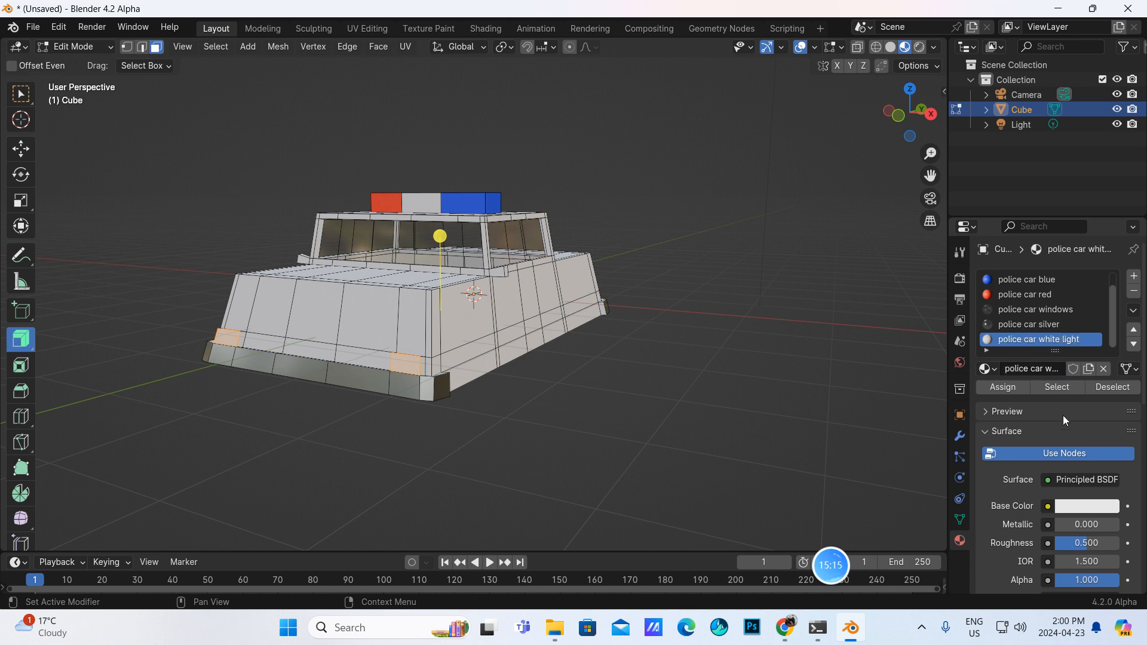
# - Make the white light material a Glass BSDF with roughness 0.161, assign it to the headlight faces and view the car in Object Mode
pyautogui.click(1073, 481)
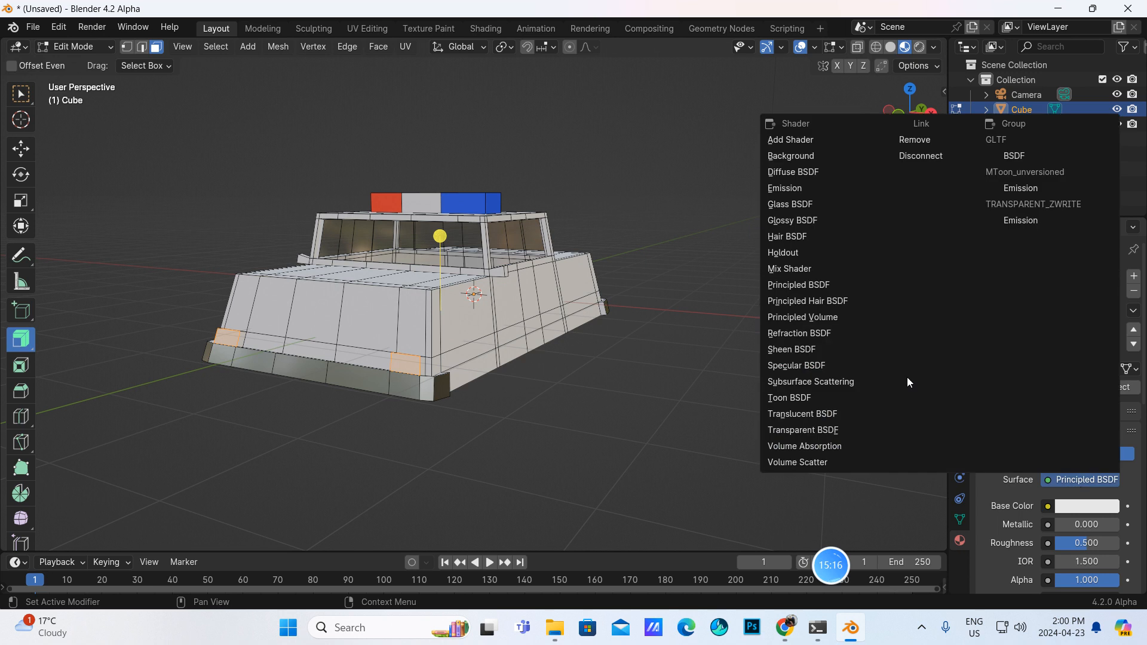
pyautogui.click(783, 206)
pyautogui.moveTo(1080, 540); pyautogui.dragTo(1042, 540)
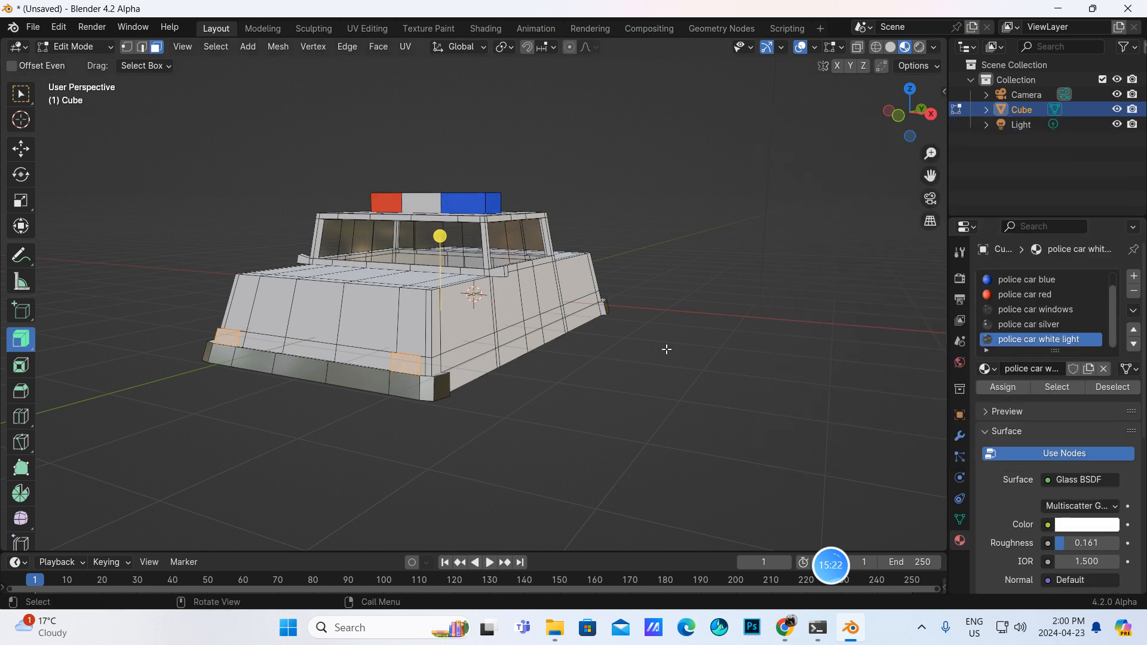
pyautogui.click(1004, 387)
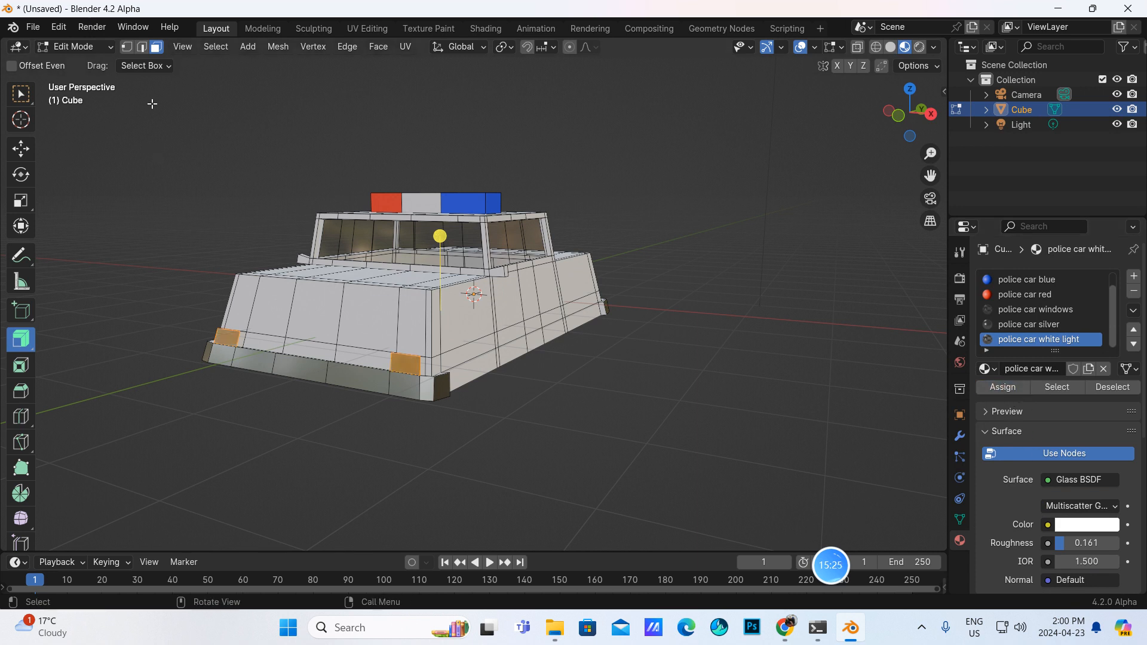
pyautogui.click(105, 47)
pyautogui.click(102, 63)
pyautogui.moveTo(489, 221); pyautogui.dragTo(599, 278, button='middle')
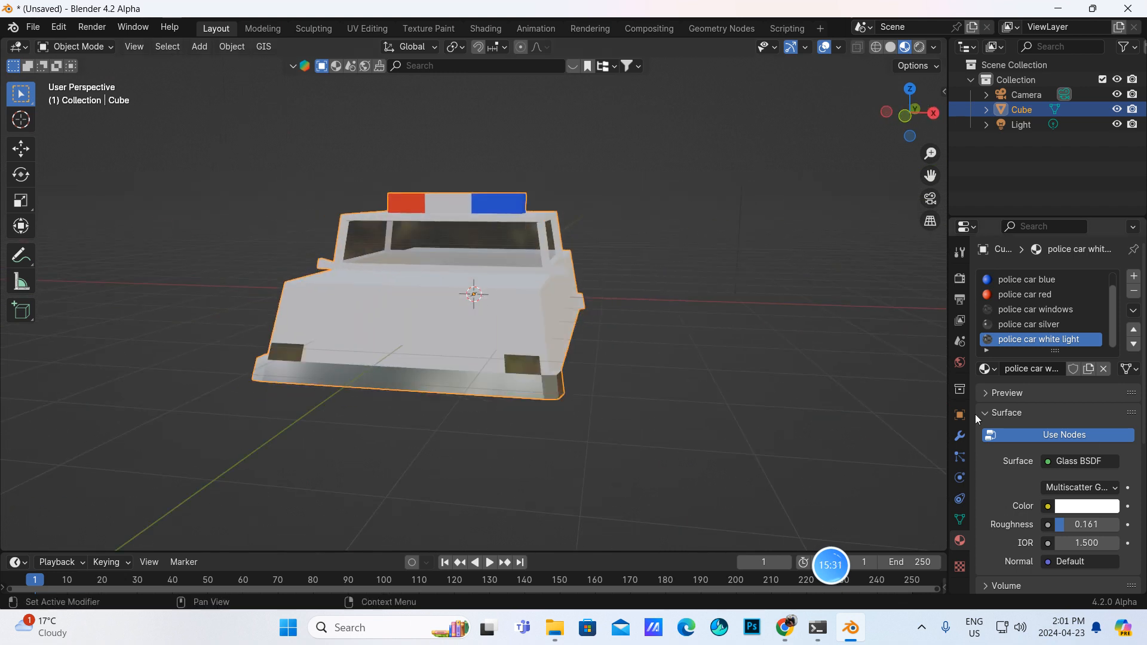
# - Switch the white light material's surface back to Principled BSDF and reassign it to the headlight faces in Edit Mode
pyautogui.click(1079, 462)
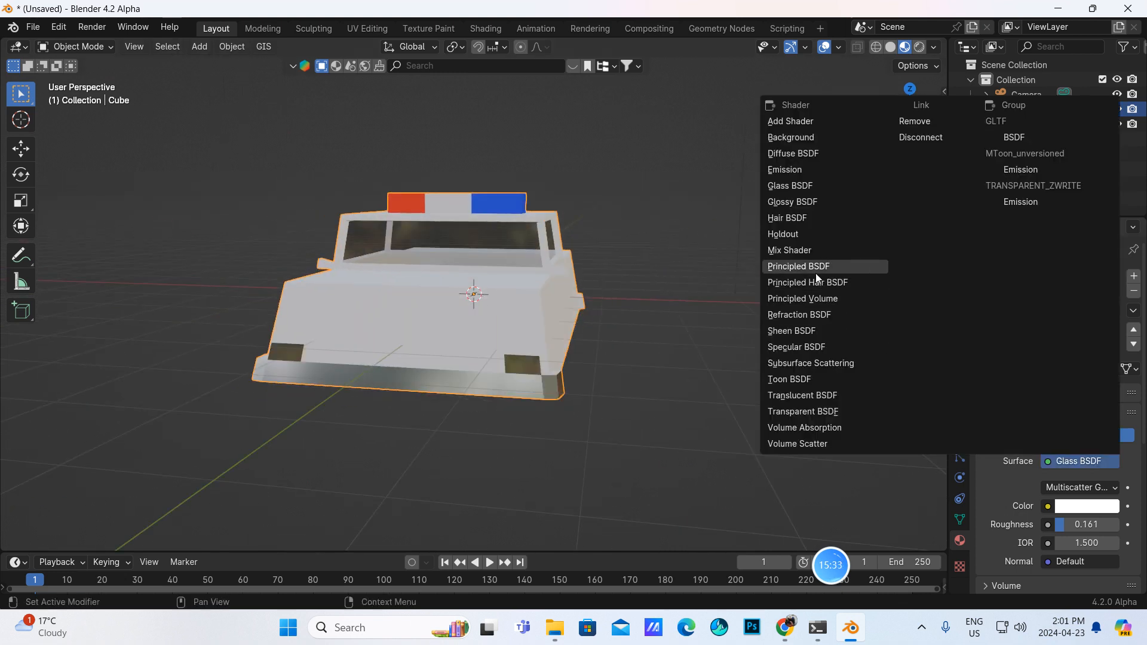
pyautogui.click(797, 267)
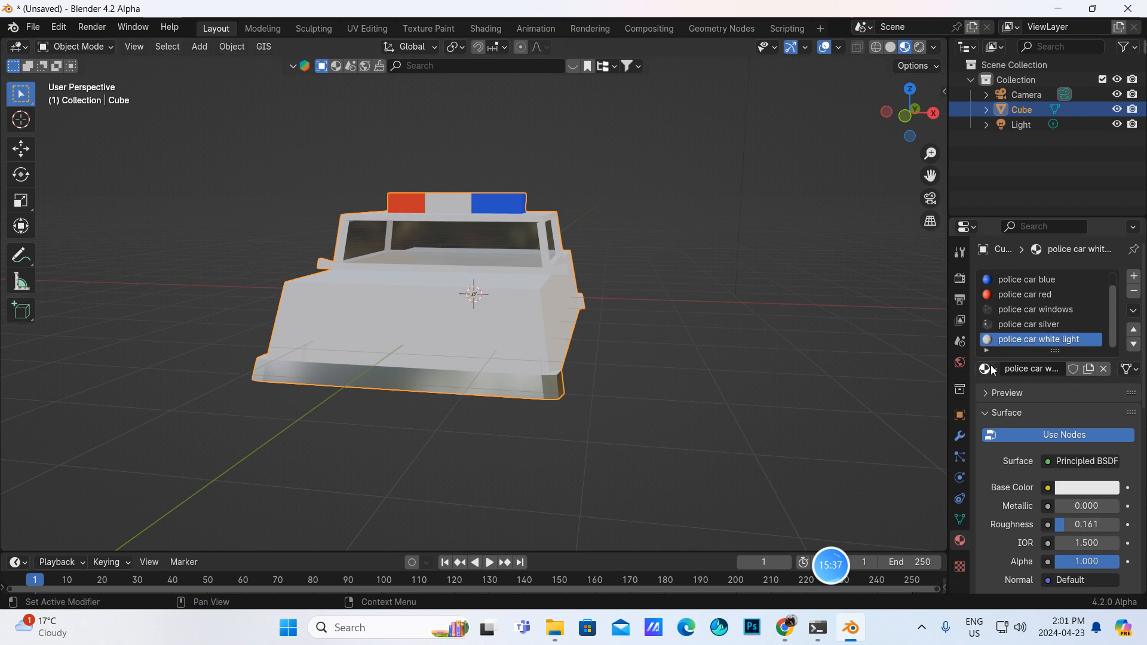
pyautogui.click(112, 46)
pyautogui.click(78, 80)
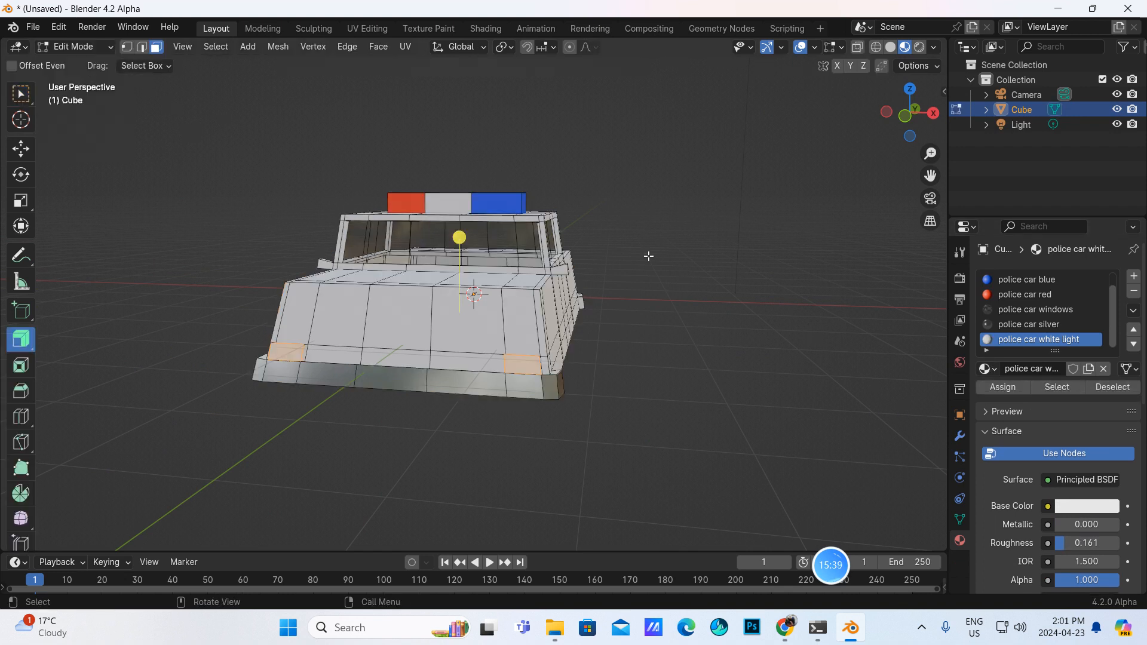
pyautogui.click(992, 386)
# - Inspect the car's front and side in Object Mode, and return to Edit Mode
pyautogui.click(112, 47)
pyautogui.click(101, 63)
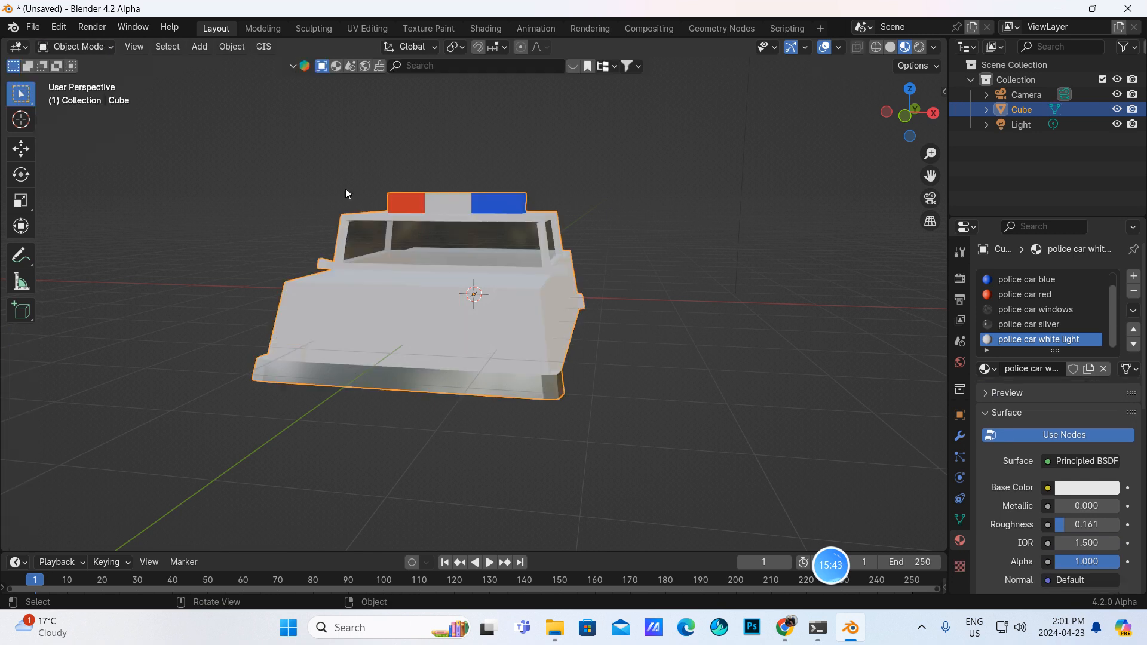
pyautogui.moveTo(658, 291); pyautogui.dragTo(561, 297, button='middle')
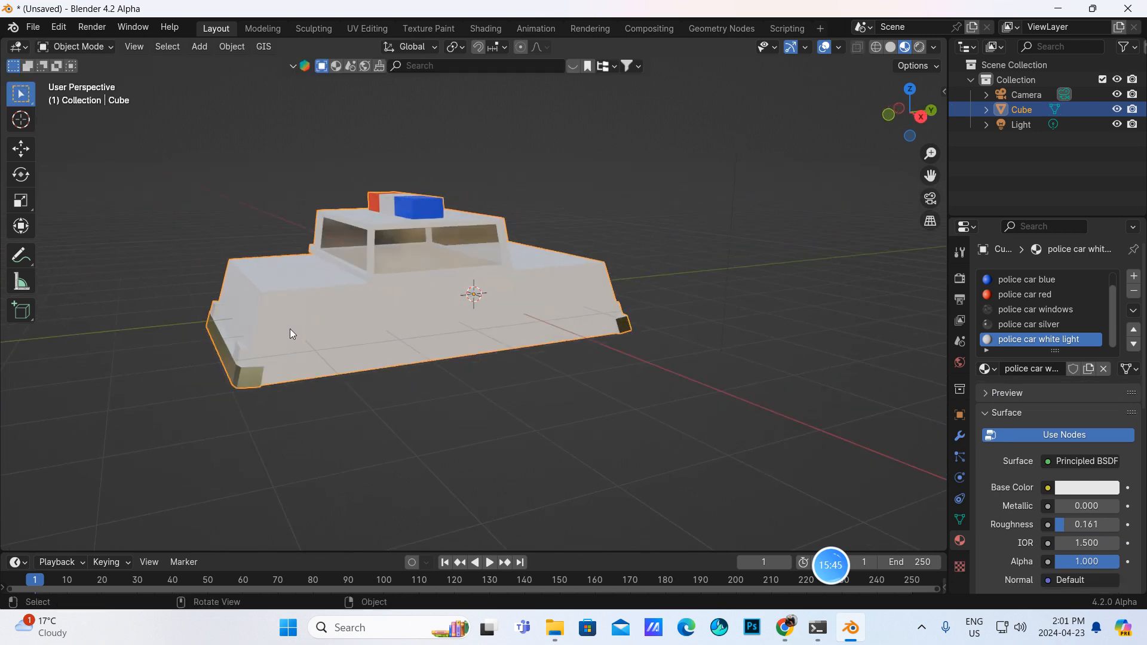
pyautogui.moveTo(600, 331); pyautogui.dragTo(550, 283, button='middle')
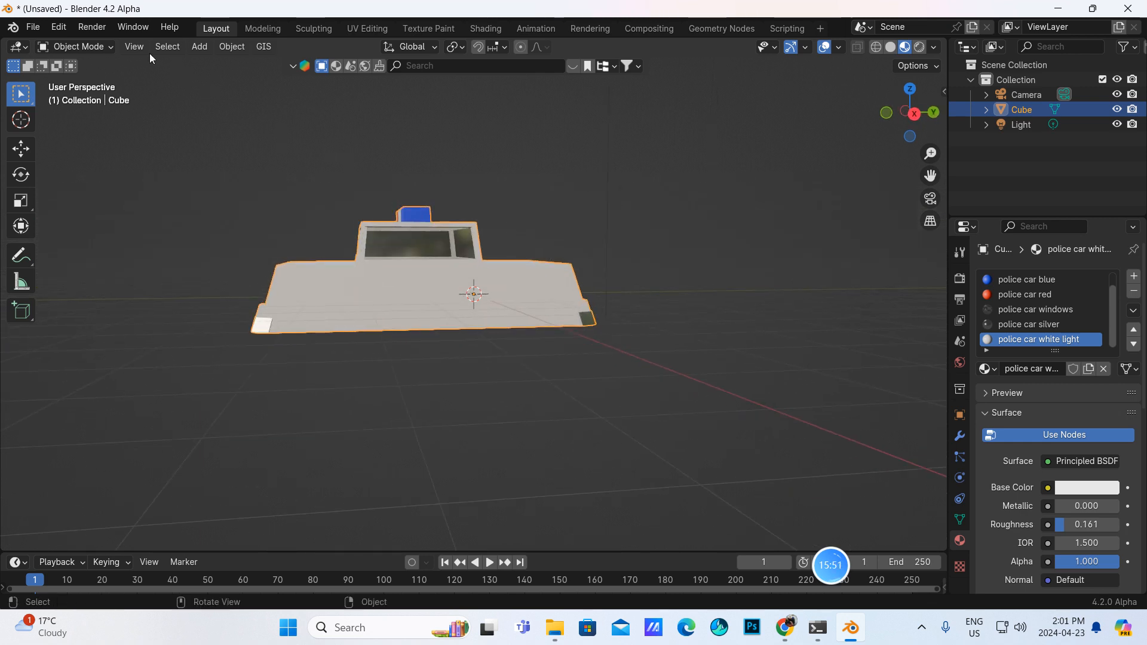
pyautogui.click(109, 49)
pyautogui.click(96, 81)
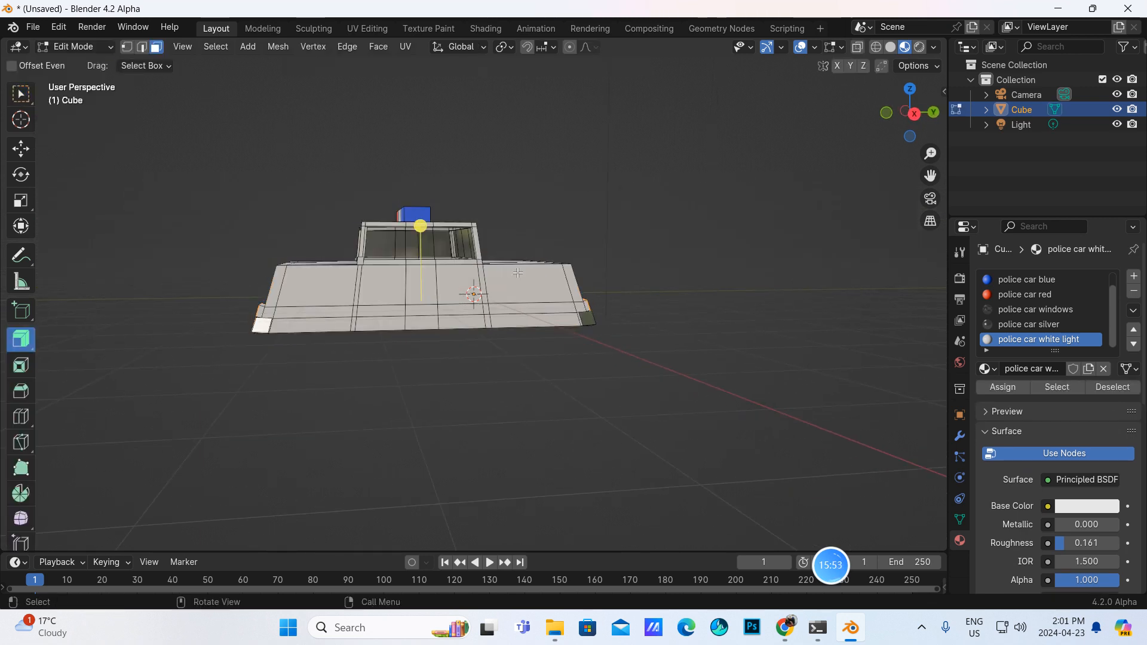
pyautogui.scroll(2, 518, 273)
pyautogui.moveTo(518, 273); pyautogui.dragTo(528, 286, button='middle')
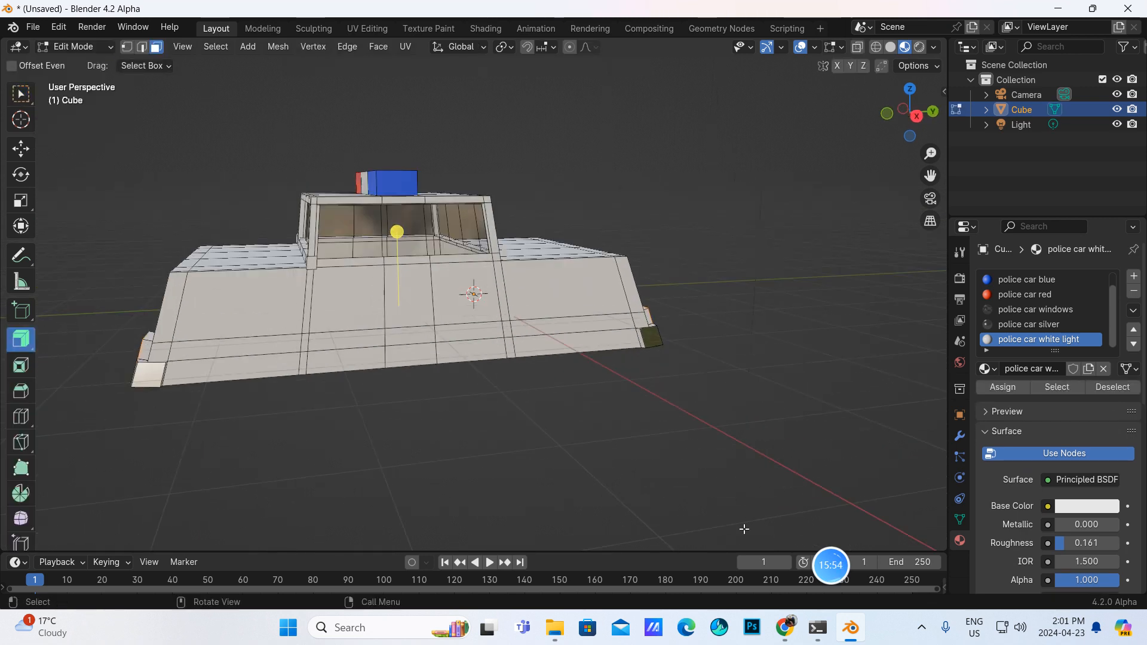
# - Compare with the reference images, and with X-ray on select the body faces in front of and behind the cabin, using the right view
pyautogui.click(786, 629)
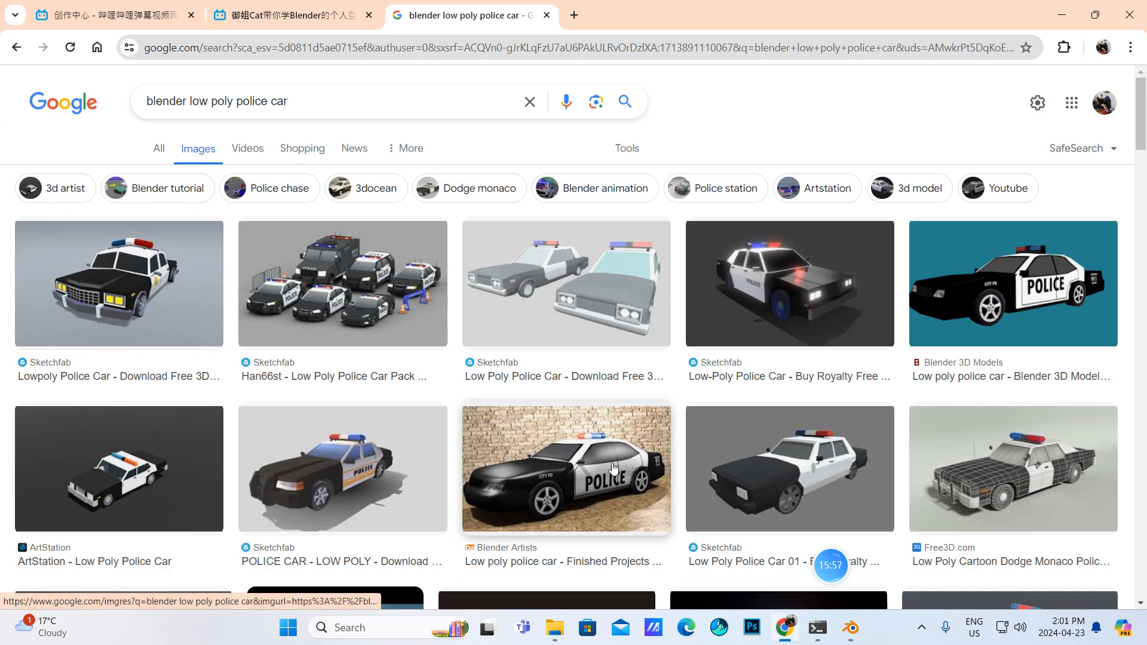
pyautogui.click(851, 628)
pyautogui.moveTo(490, 321)
pyautogui.mouseDown(button='middle')
pyautogui.moveTo(507, 327)
pyautogui.moveTo(506, 314)
pyautogui.mouseUp(button='middle')
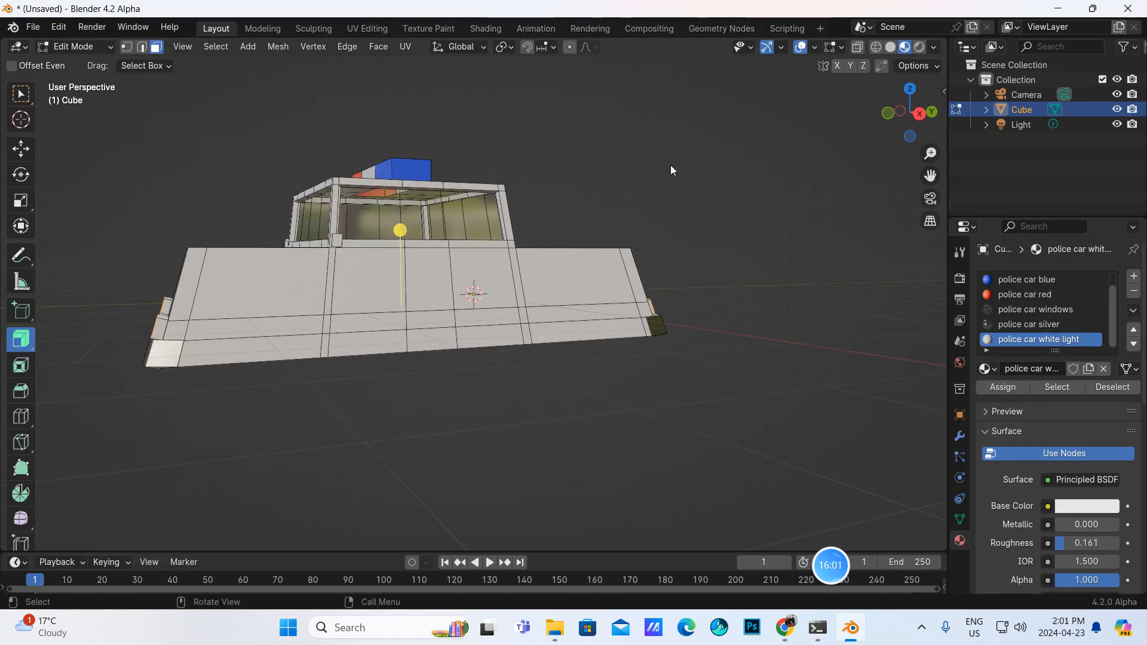
pyautogui.click(857, 47)
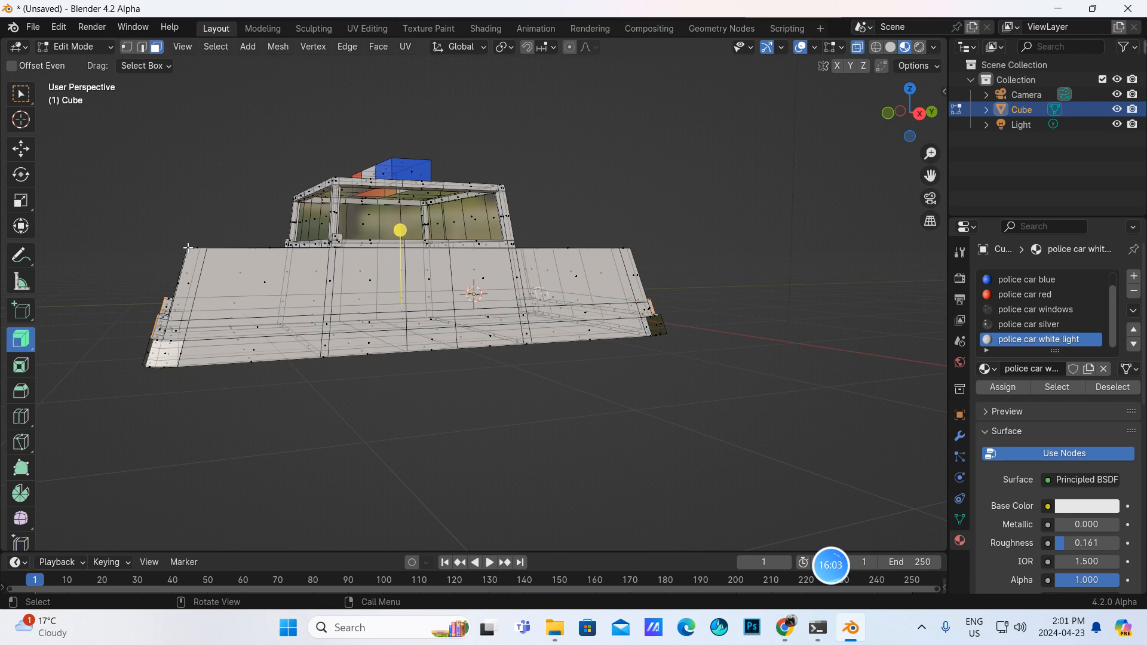
pyautogui.moveTo(186, 246); pyautogui.dragTo(249, 336)
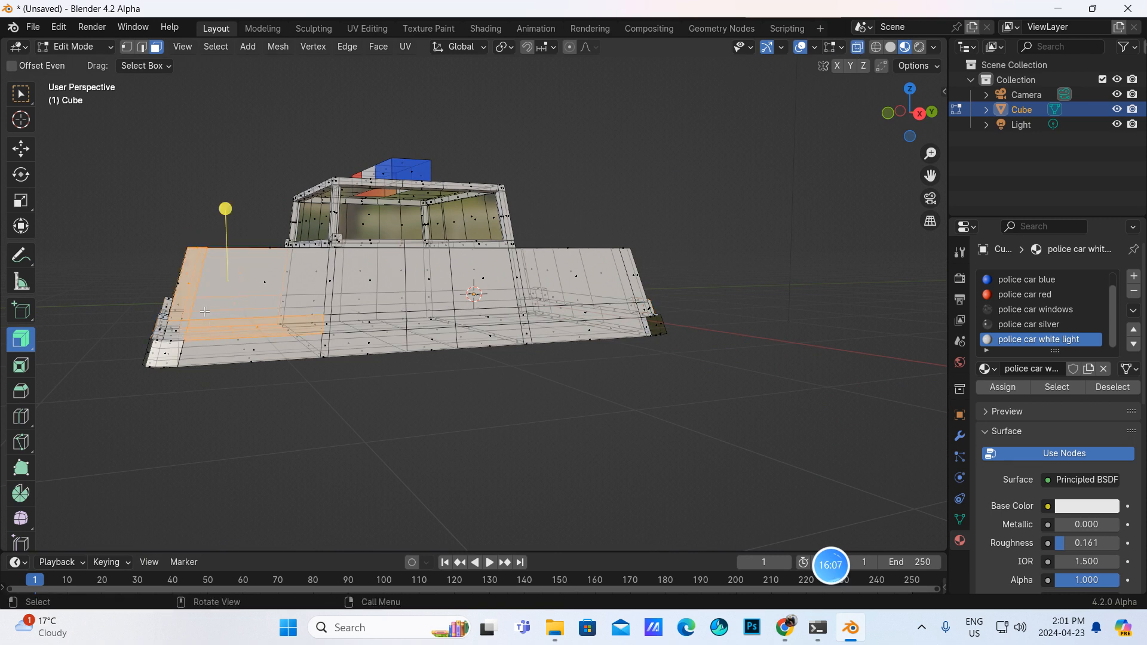
pyautogui.keyDown('shift'); pyautogui.click(190, 339); pyautogui.keyUp('shift')
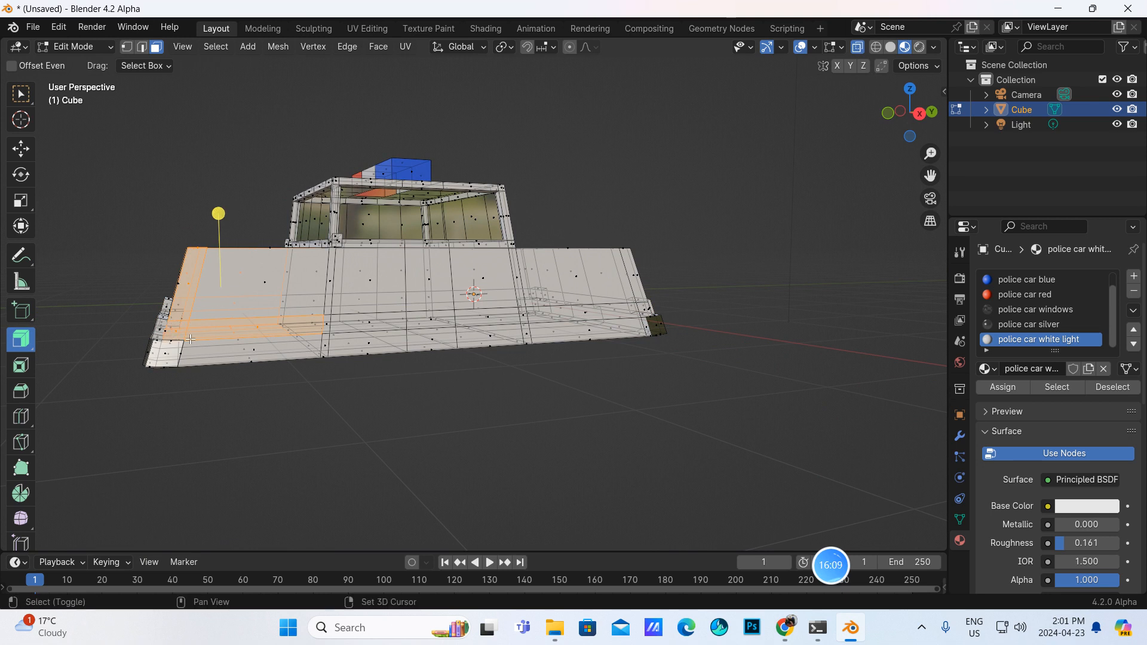
pyautogui.keyDown('shift'); pyautogui.moveTo(221, 240); pyautogui.dragTo(285, 313); pyautogui.keyUp('shift')
pyautogui.press('KP_3')
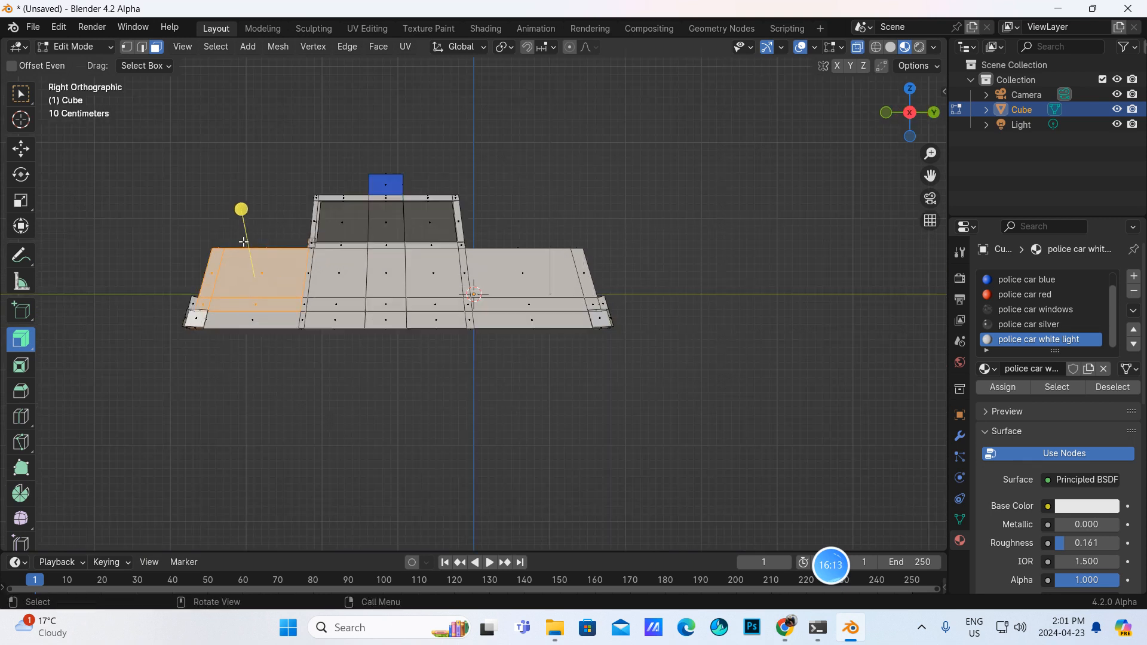
pyautogui.keyDown('shift'); pyautogui.moveTo(211, 318); pyautogui.dragTo(300, 367); pyautogui.keyUp('shift')
pyautogui.keyDown('shift'); pyautogui.moveTo(476, 238); pyautogui.dragTo(573, 355); pyautogui.keyUp('shift')
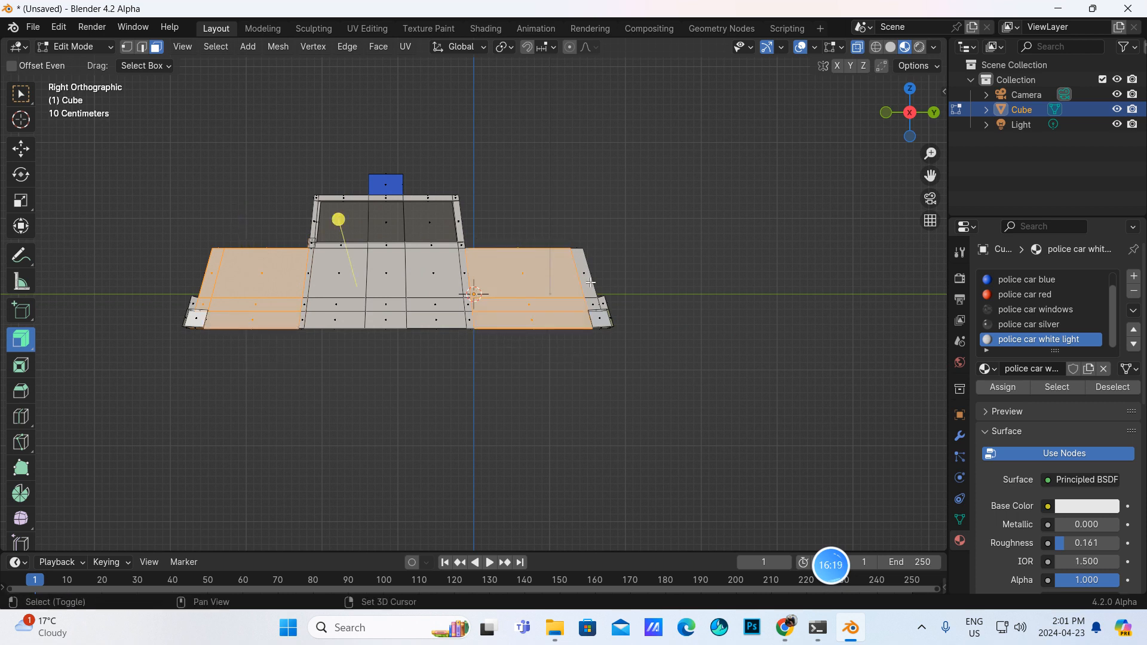
# - Complete the body-side face selection at both ends of the car and create a new material named police car black
pyautogui.keyDown('shift'); pyautogui.moveTo(570, 233); pyautogui.dragTo(600, 309); pyautogui.keyUp('shift')
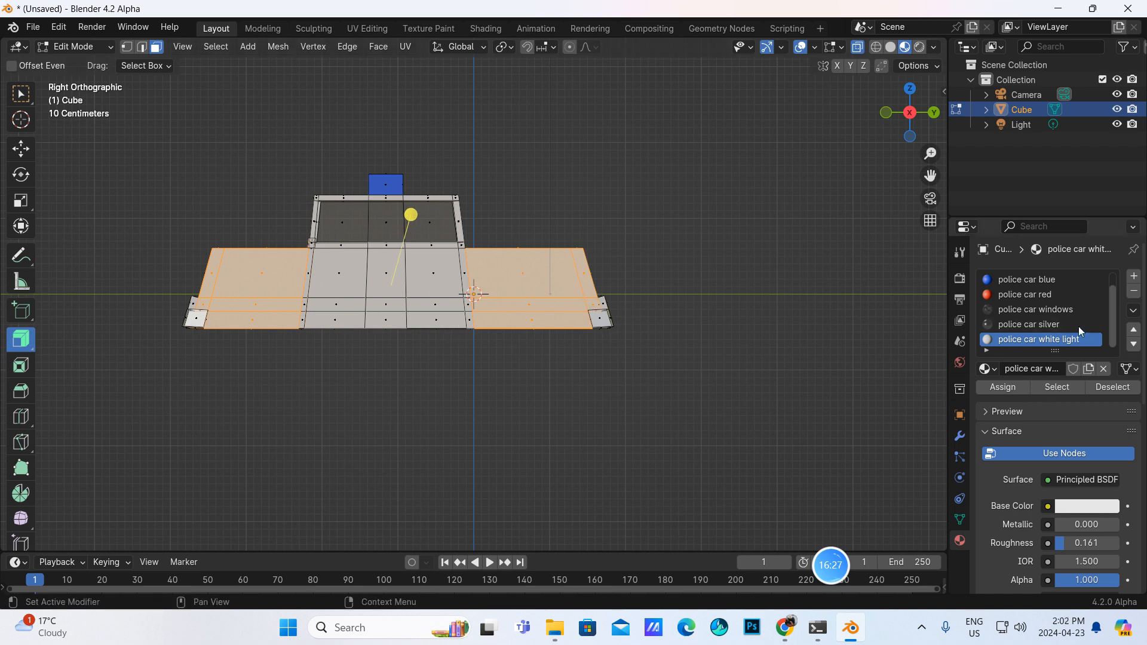
pyautogui.click(1133, 276)
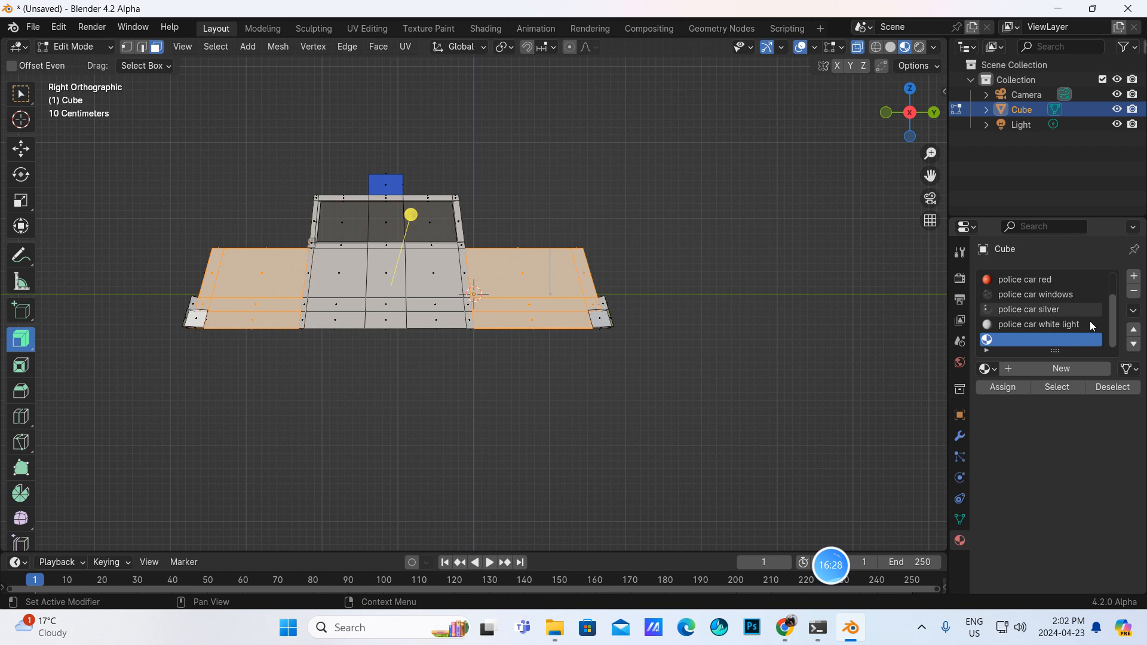
pyautogui.click(1055, 369)
pyautogui.doubleClick(1051, 368)
pyautogui.press('BackSpace')
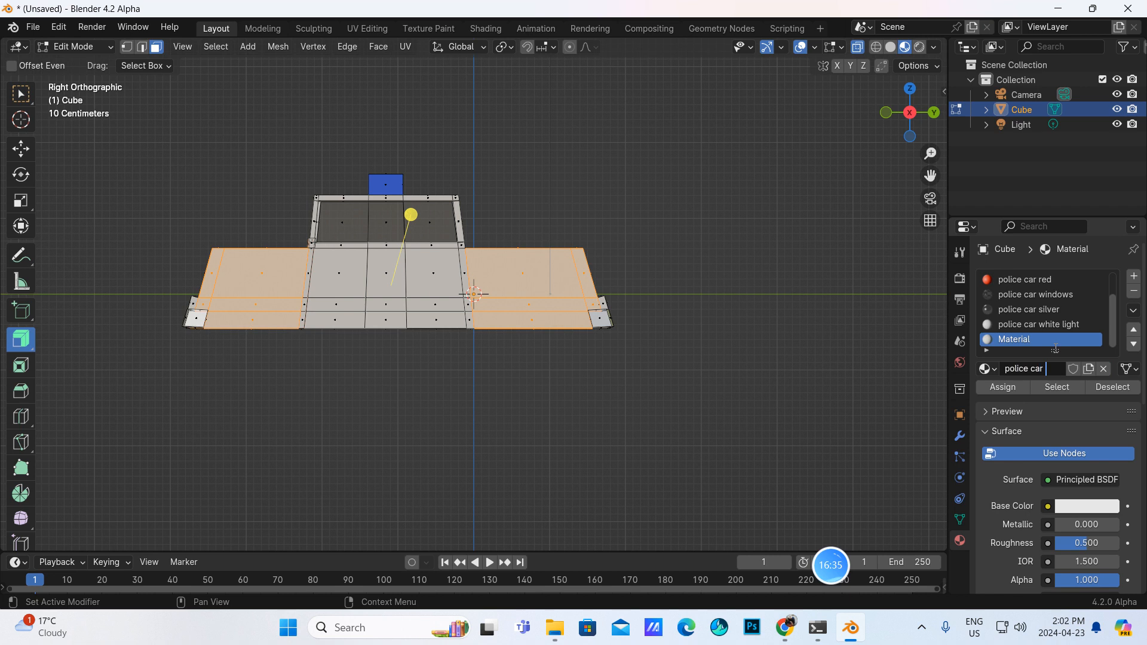
pyautogui.write('police car black')
pyautogui.press('Return')
# - Give the police car black material a black base color (value 0) and a metallic value of about 0.505
pyautogui.click(1094, 506)
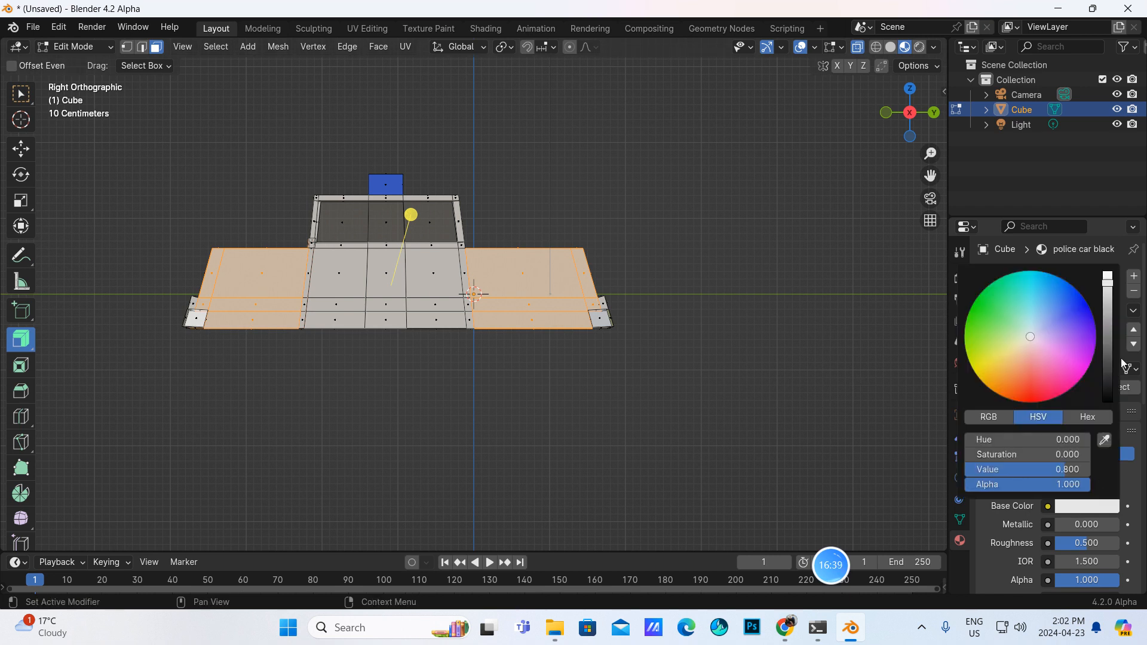
pyautogui.moveTo(1114, 289); pyautogui.dragTo(1108, 402)
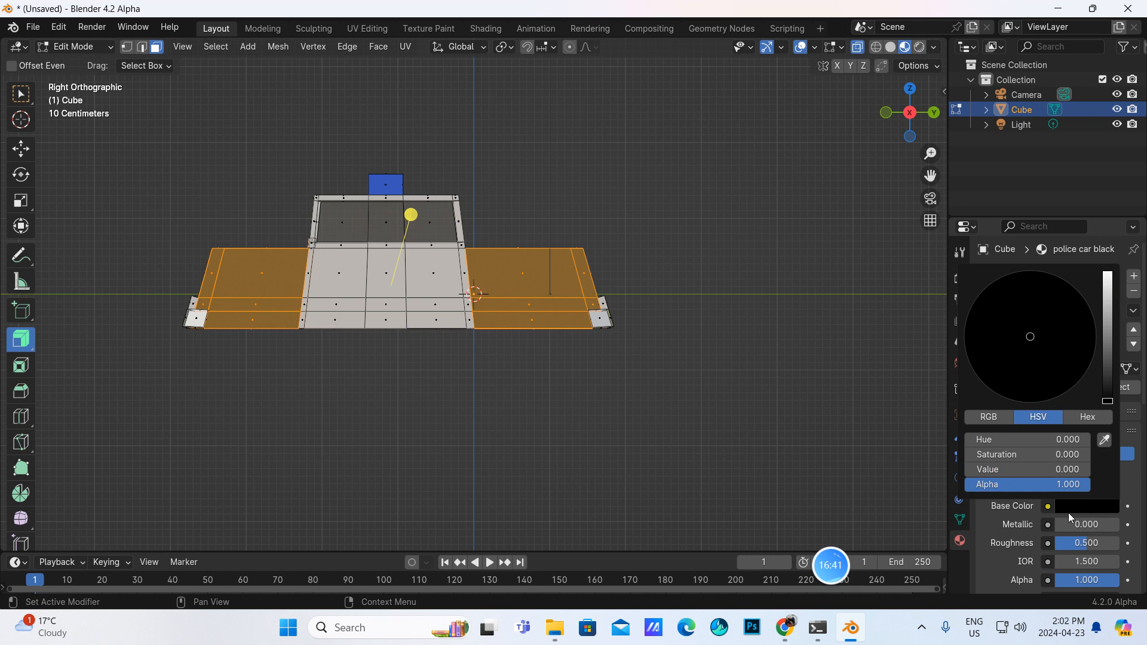
pyautogui.moveTo(1070, 526); pyautogui.dragTo(1102, 526)
# - Turn off X-ray and add the large end-panel faces and the strip between the lights to the selection
pyautogui.moveTo(642, 422); pyautogui.dragTo(778, 419, button='middle')
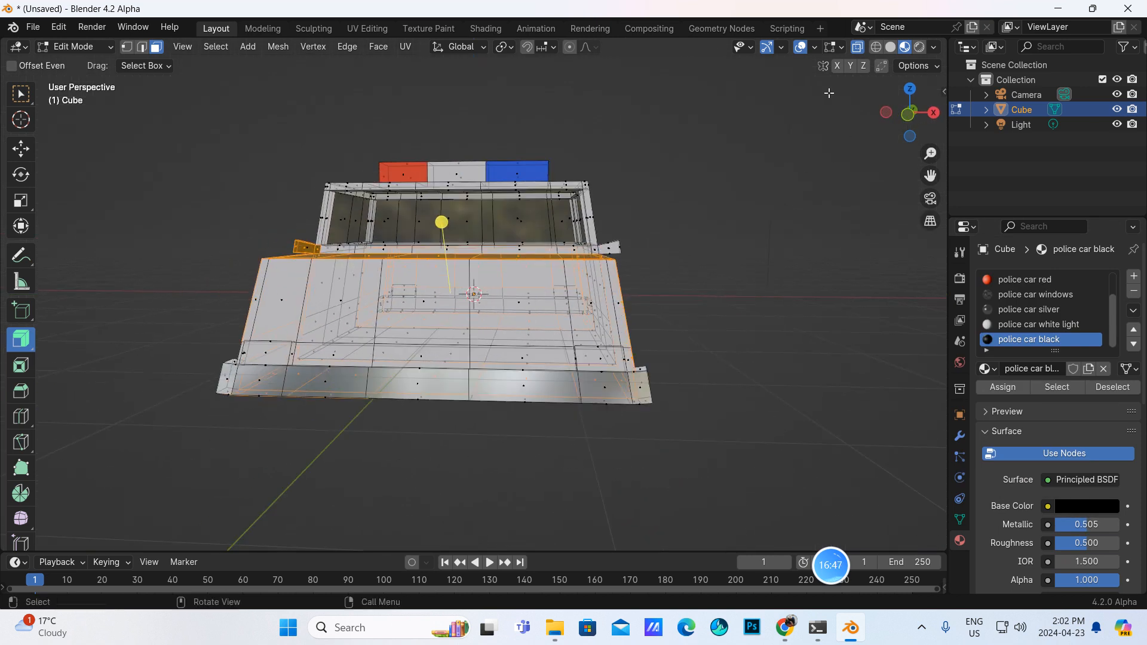
pyautogui.click(858, 46)
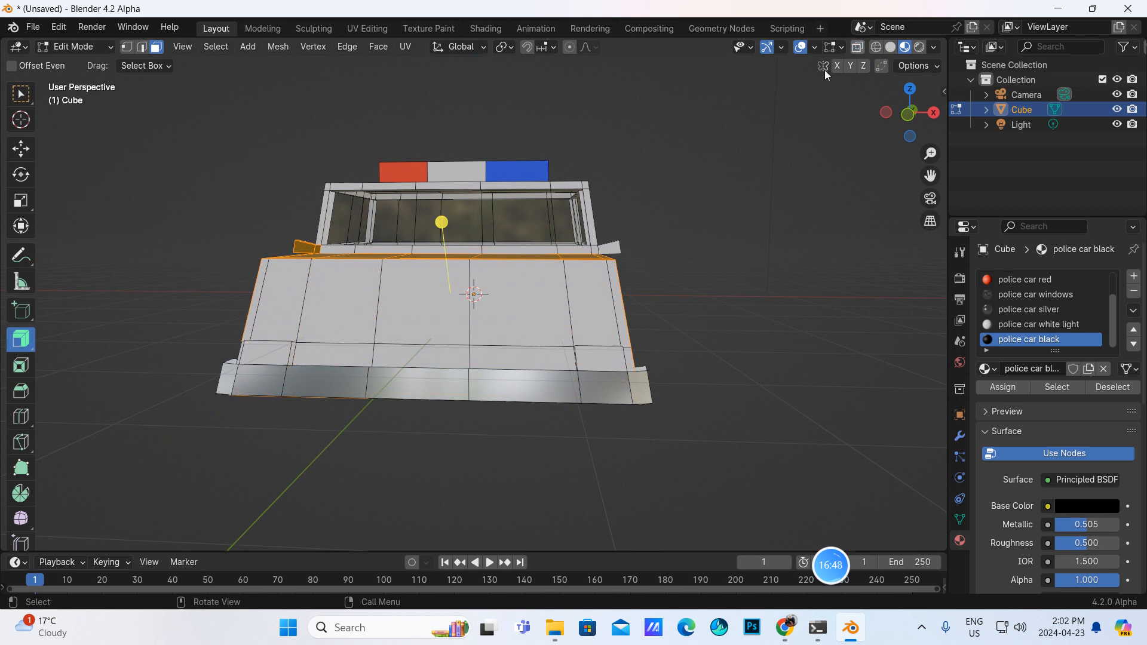
pyautogui.click(276, 313)
pyautogui.keyDown('shift'); pyautogui.click(337, 299); pyautogui.keyUp('shift')
pyautogui.keyDown('shift'); pyautogui.click(424, 302); pyautogui.keyUp('shift')
pyautogui.keyDown('shift'); pyautogui.click(595, 302); pyautogui.keyUp('shift')
pyautogui.keyDown('shift'); pyautogui.click(619, 298); pyautogui.keyUp('shift')
pyautogui.keyDown('shift'); pyautogui.click(628, 353); pyautogui.keyUp('shift')
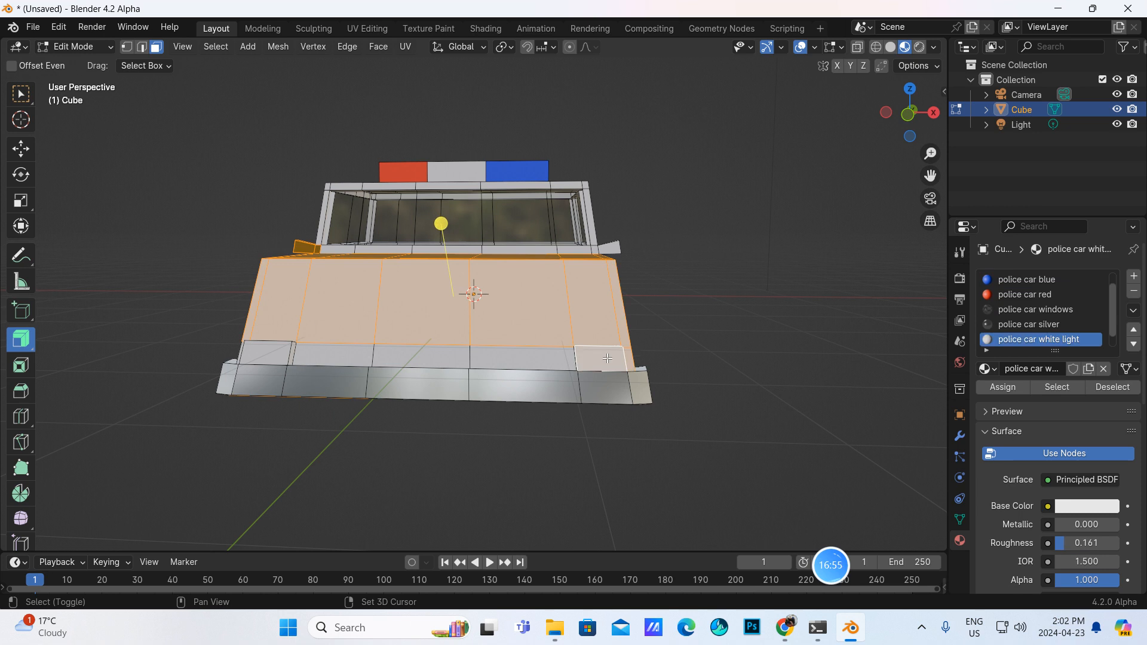
pyautogui.keyDown('shift'); pyautogui.click(541, 358); pyautogui.keyUp('shift')
pyautogui.keyDown('shift'); pyautogui.click(398, 357); pyautogui.keyUp('shift')
pyautogui.keyDown('shift'); pyautogui.click(340, 354); pyautogui.keyUp('shift')
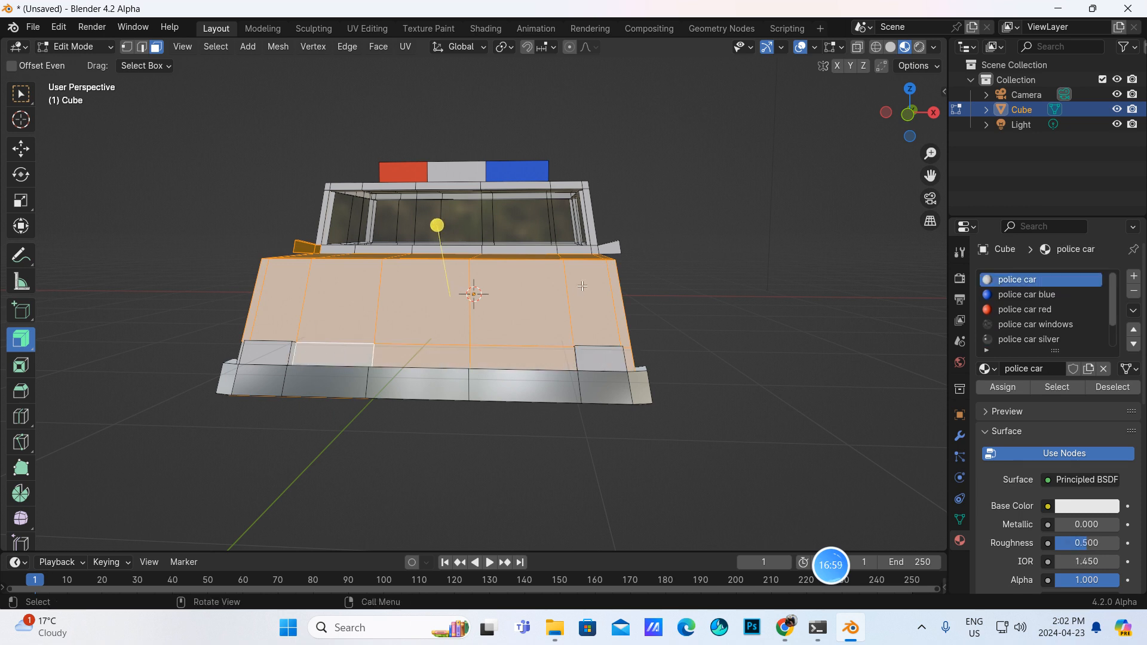
# - Assign the police car black material to the selected body faces
pyautogui.moveTo(583, 286); pyautogui.dragTo(588, 306, button='middle')
pyautogui.keyDown('shift'); pyautogui.click(329, 223); pyautogui.keyUp('shift')
pyautogui.keyDown('shift'); pyautogui.click(326, 230); pyautogui.keyUp('shift')
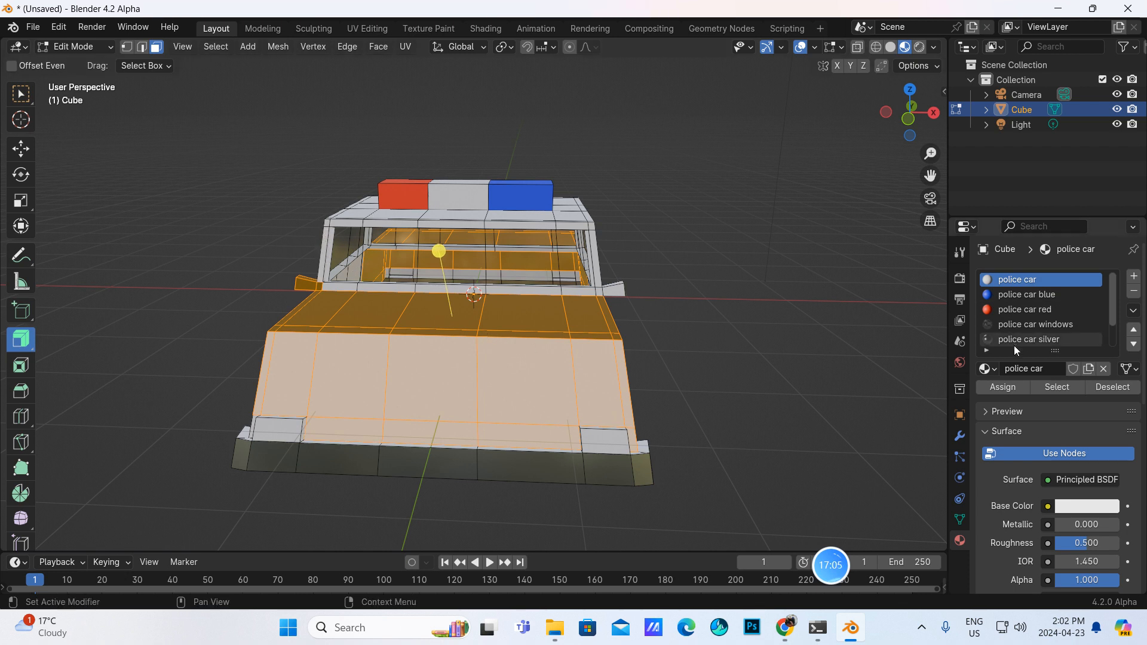
pyautogui.scroll(-2, 1015, 334)
pyautogui.click(1028, 340)
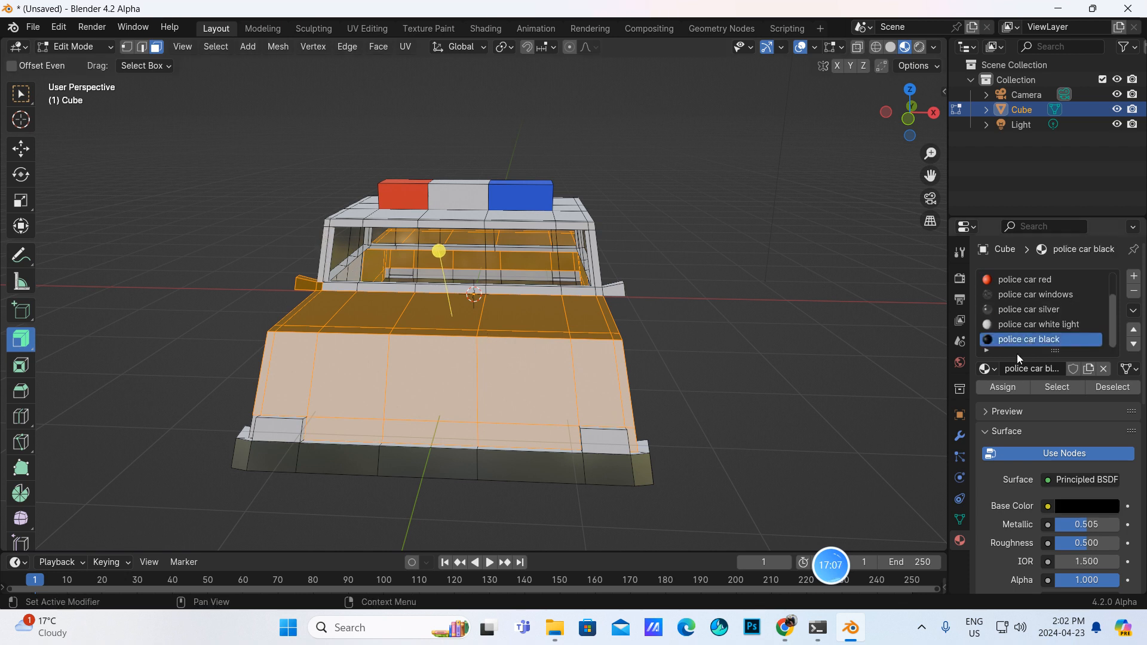
pyautogui.click(991, 388)
# - Assign police car black to the strip faces between the lights at the opposite end and return to Object Mode
pyautogui.moveTo(714, 373); pyautogui.dragTo(436, 357, button='middle')
pyautogui.click(466, 344)
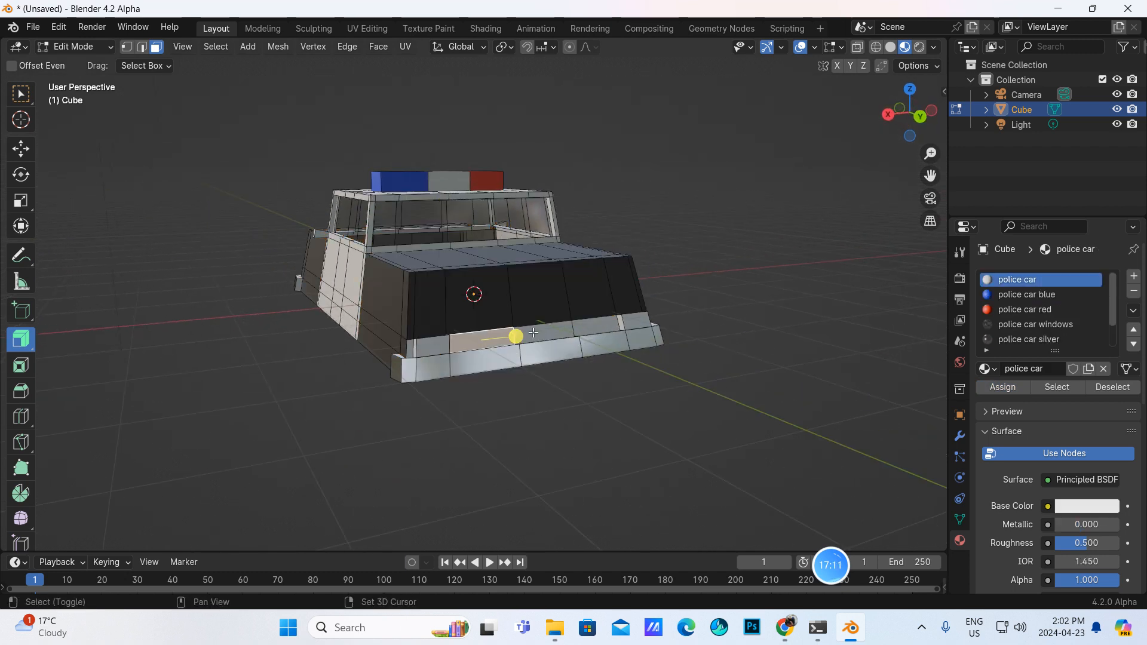
pyautogui.keyDown('shift'); pyautogui.click(551, 331); pyautogui.keyUp('shift')
pyautogui.keyDown('shift'); pyautogui.click(582, 325); pyautogui.keyUp('shift')
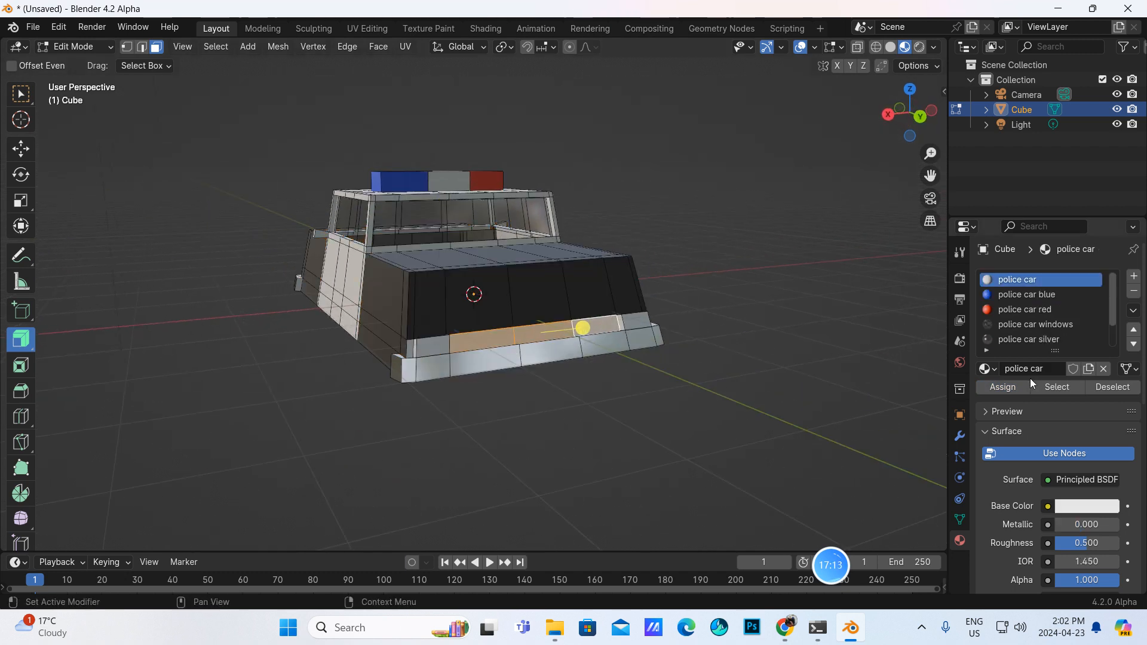
pyautogui.scroll(-2, 1025, 343)
pyautogui.click(1028, 339)
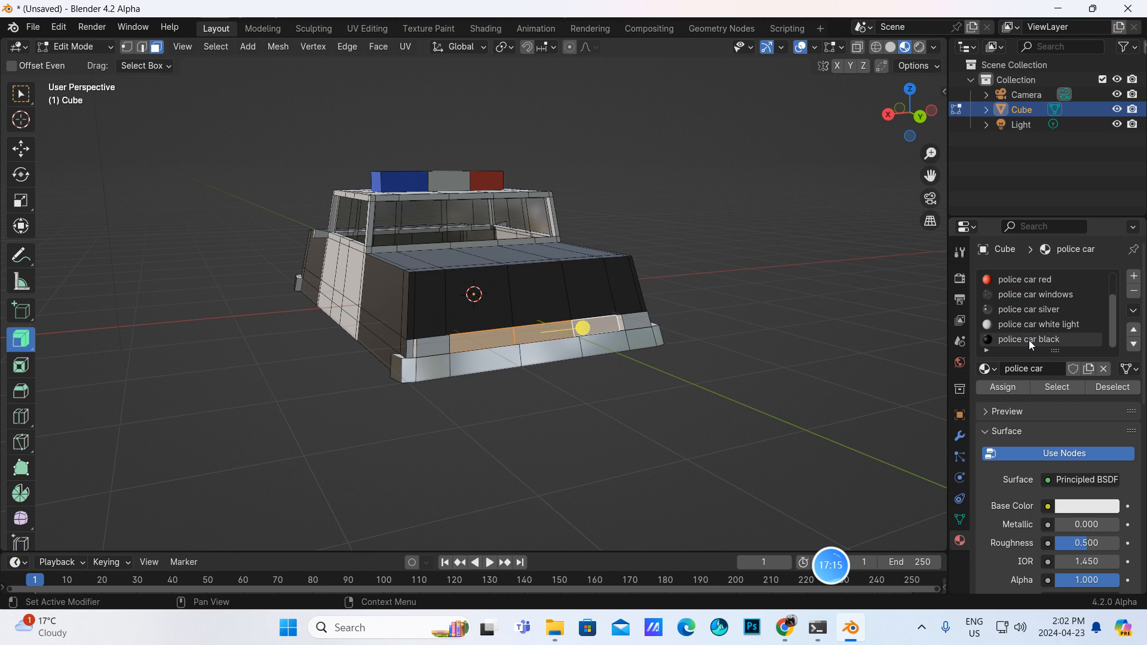
pyautogui.click(1003, 387)
pyautogui.moveTo(617, 420); pyautogui.dragTo(499, 270, button='middle')
pyautogui.click(111, 46)
pyautogui.click(84, 60)
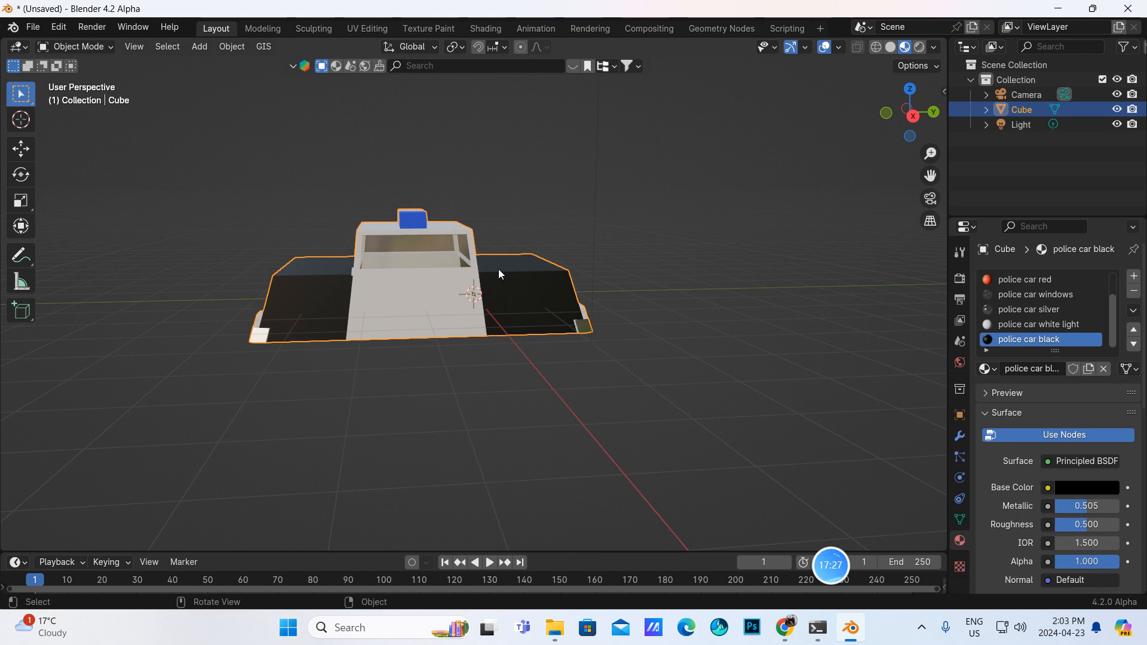
# - Add a cylinder for a wheel and set its Y rotation to 90°
pyautogui.click(200, 47)
pyautogui.moveTo(217, 64)
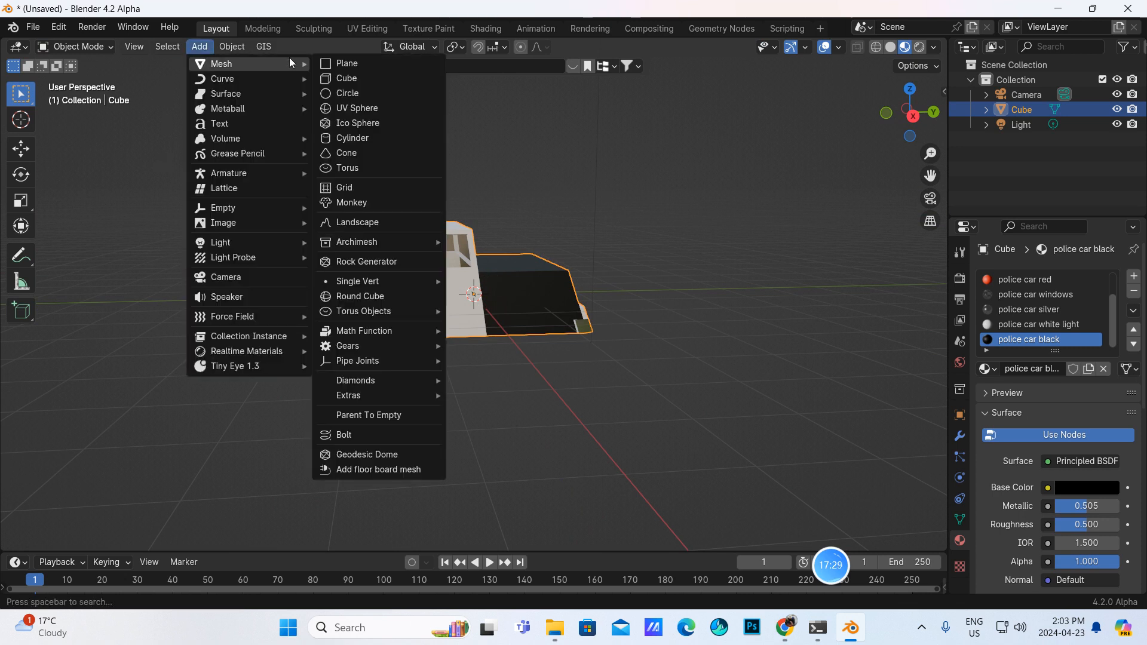
pyautogui.click(349, 137)
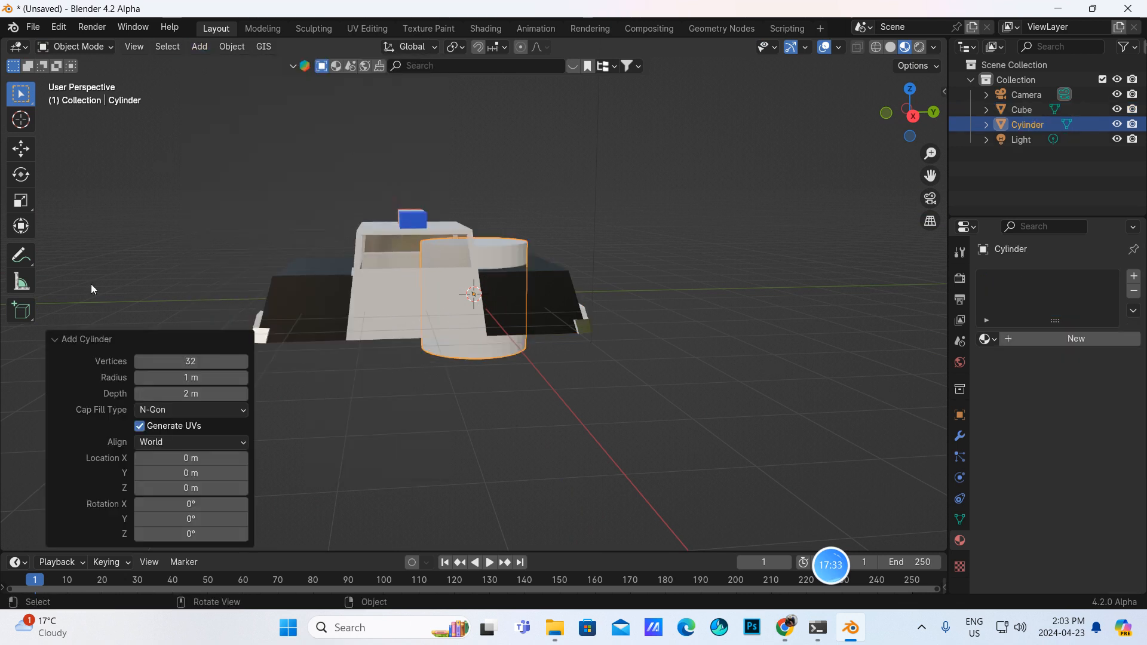
pyautogui.click(22, 176)
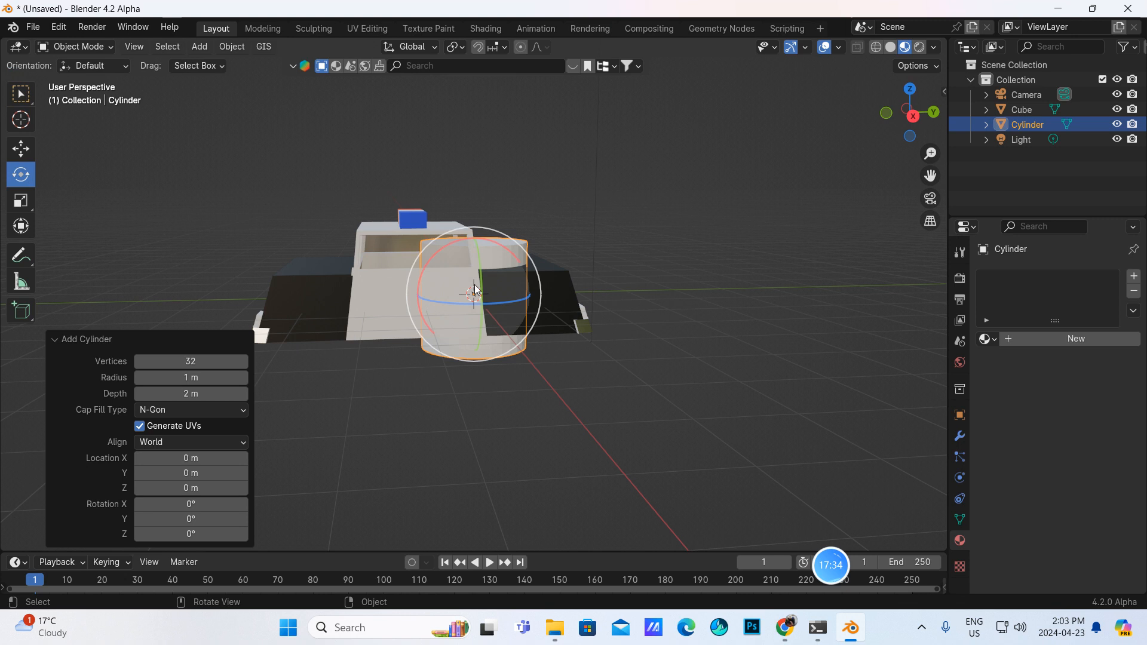
pyautogui.click(959, 415)
pyautogui.moveTo(478, 252); pyautogui.dragTo(478, 299)
pyautogui.click(1073, 386)
pyautogui.write('90')
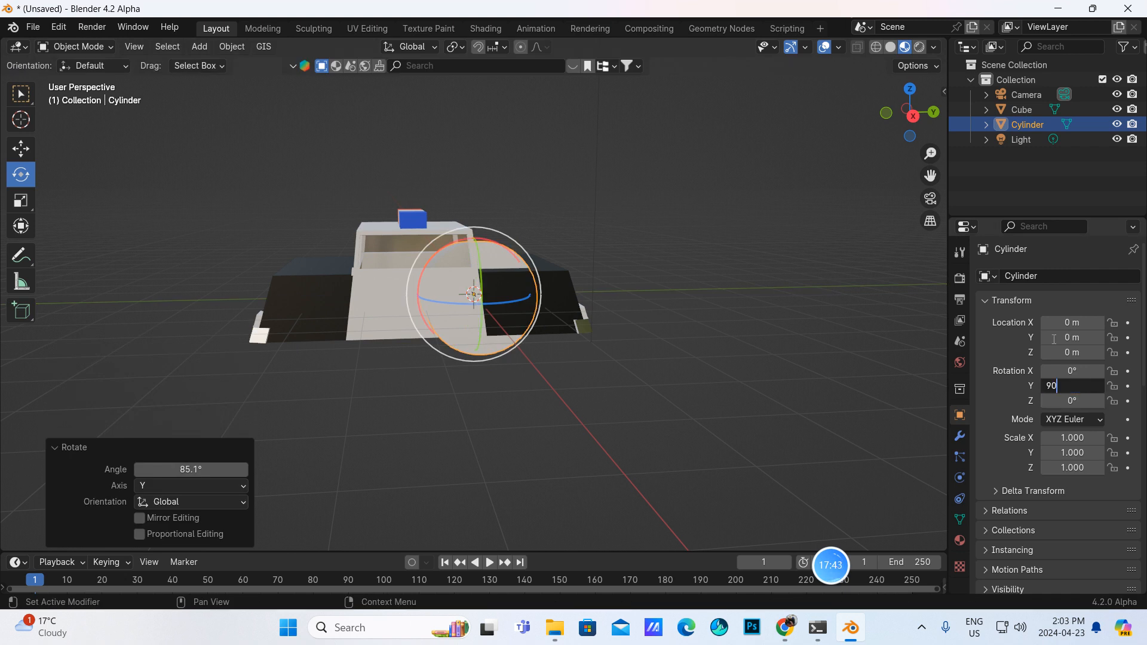
pyautogui.press('Return')
# - Move the wheel cylinder to the car's negative-Y end, at about Y -2.42 m and Z -0.63 m
pyautogui.click(21, 153)
pyautogui.moveTo(534, 294); pyautogui.dragTo(405, 302)
pyautogui.moveTo(343, 239); pyautogui.dragTo(345, 306)
pyautogui.moveTo(454, 342); pyautogui.dragTo(469, 328, button='middle')
pyautogui.press('KP_3')
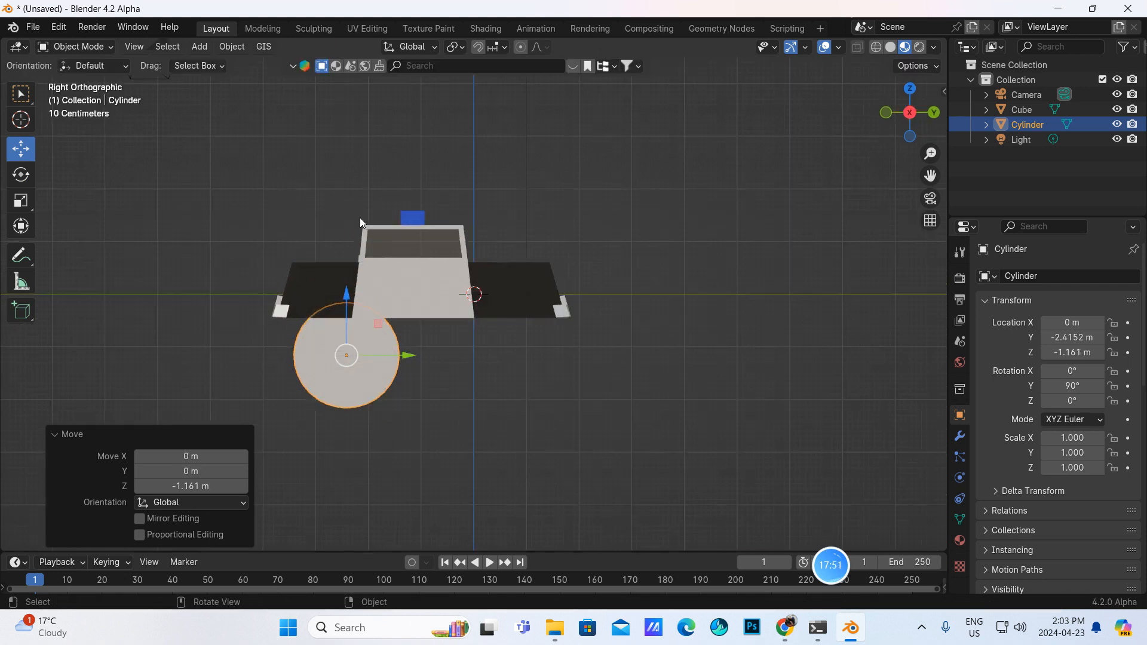
pyautogui.moveTo(349, 295); pyautogui.dragTo(349, 266)
# - Scale the wheel cylinder uniformly to about 0.484 and reposition it at about Y -2.54 m and Z -0.48 m
pyautogui.click(28, 205)
pyautogui.moveTo(410, 308); pyautogui.dragTo(378, 315)
pyautogui.scroll(2, 428, 308)
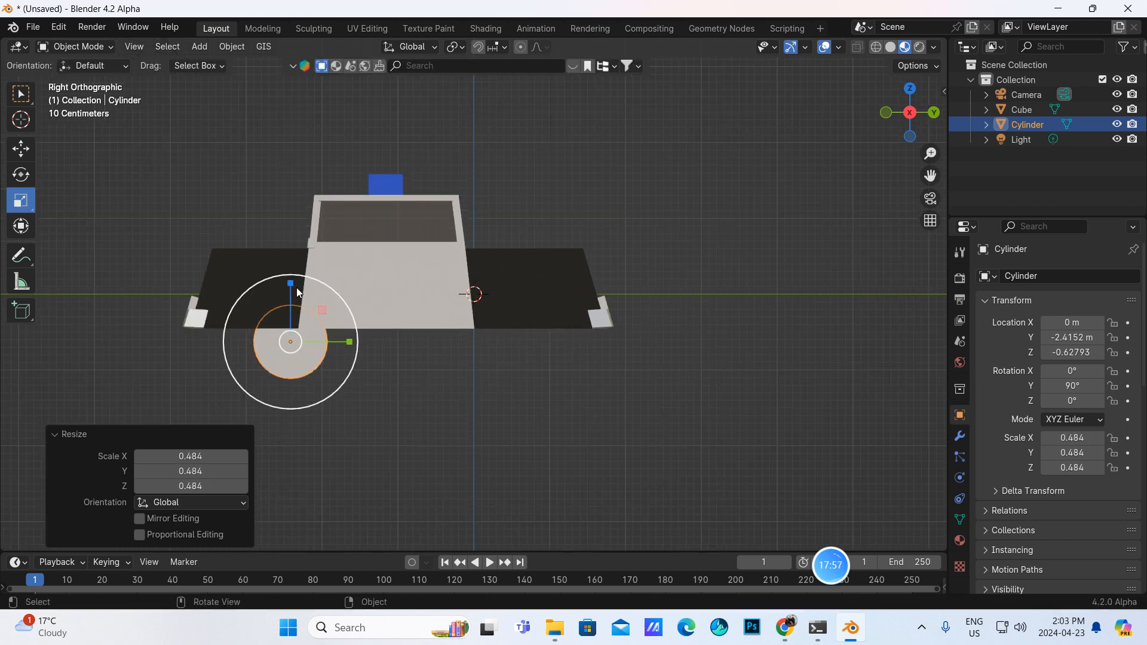
pyautogui.click(26, 153)
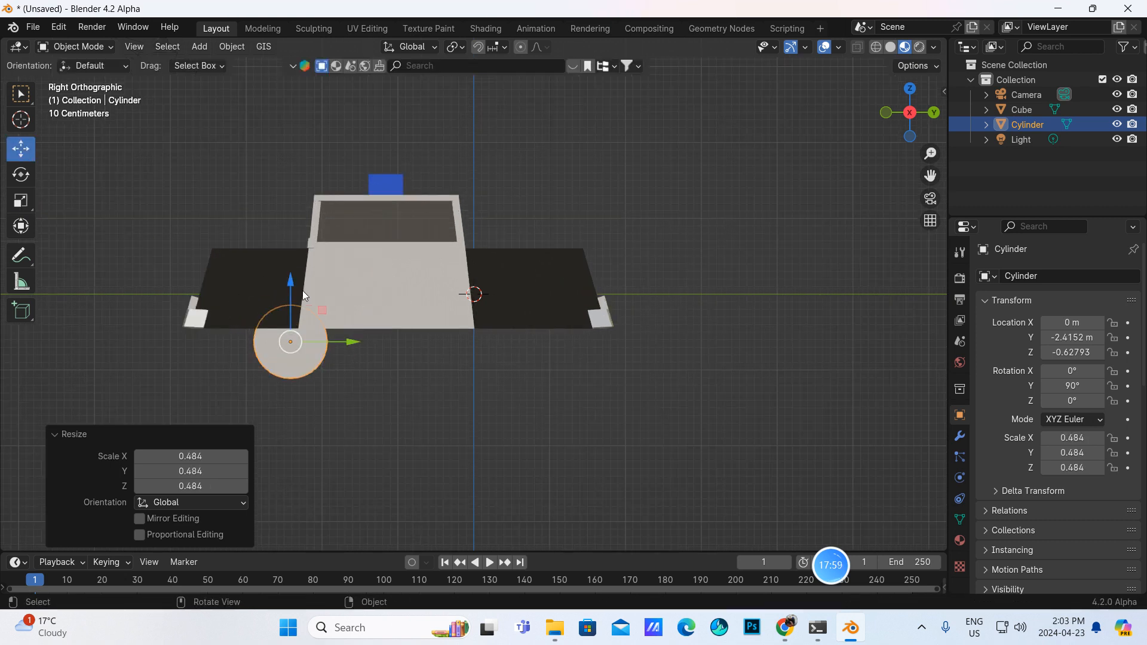
pyautogui.moveTo(291, 283); pyautogui.dragTo(290, 272)
pyautogui.moveTo(352, 334); pyautogui.dragTo(339, 328)
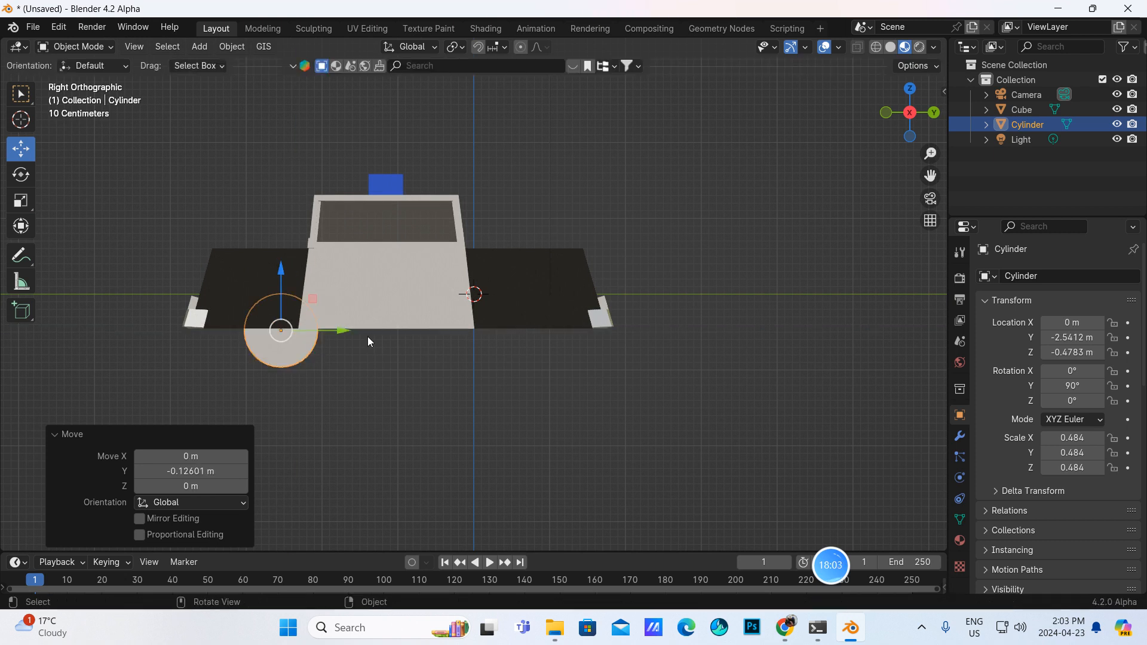
# - Add another mesh cylinder and set its vertex count to 10
pyautogui.click(208, 53)
pyautogui.moveTo(251, 64)
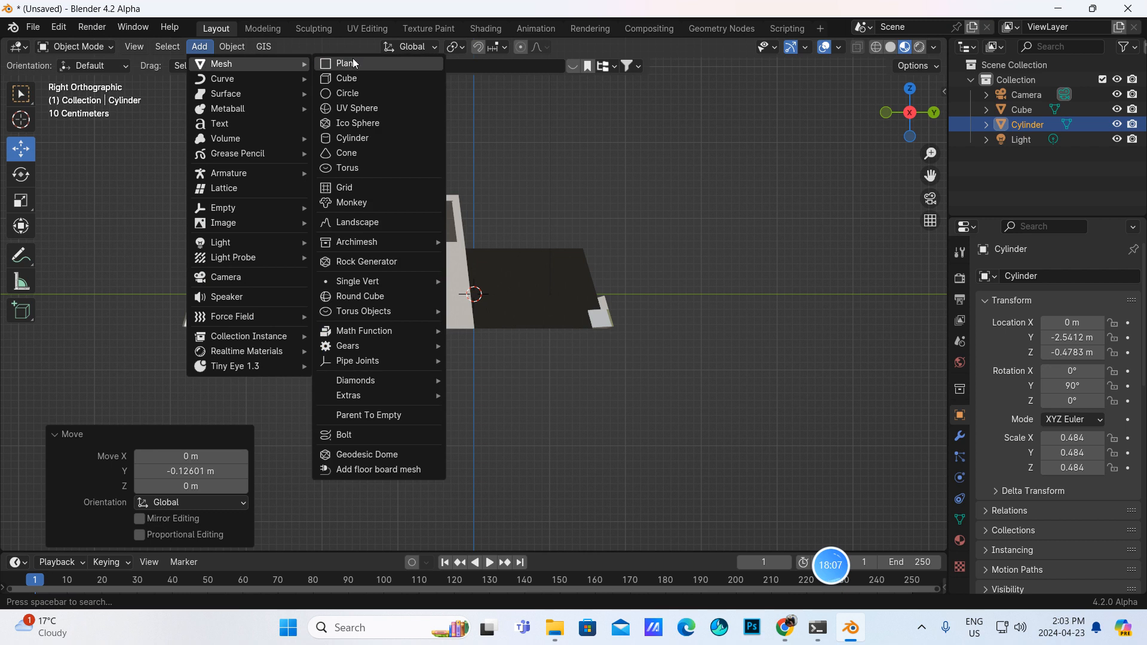
pyautogui.click(356, 138)
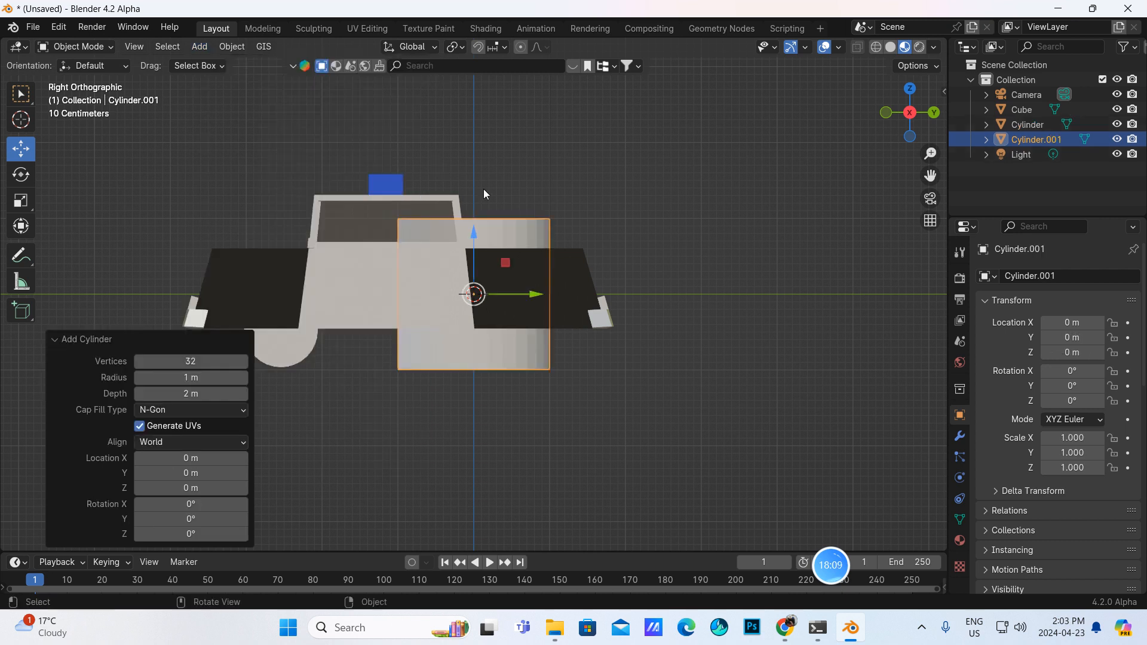
pyautogui.moveTo(620, 261); pyautogui.dragTo(553, 270, button='middle')
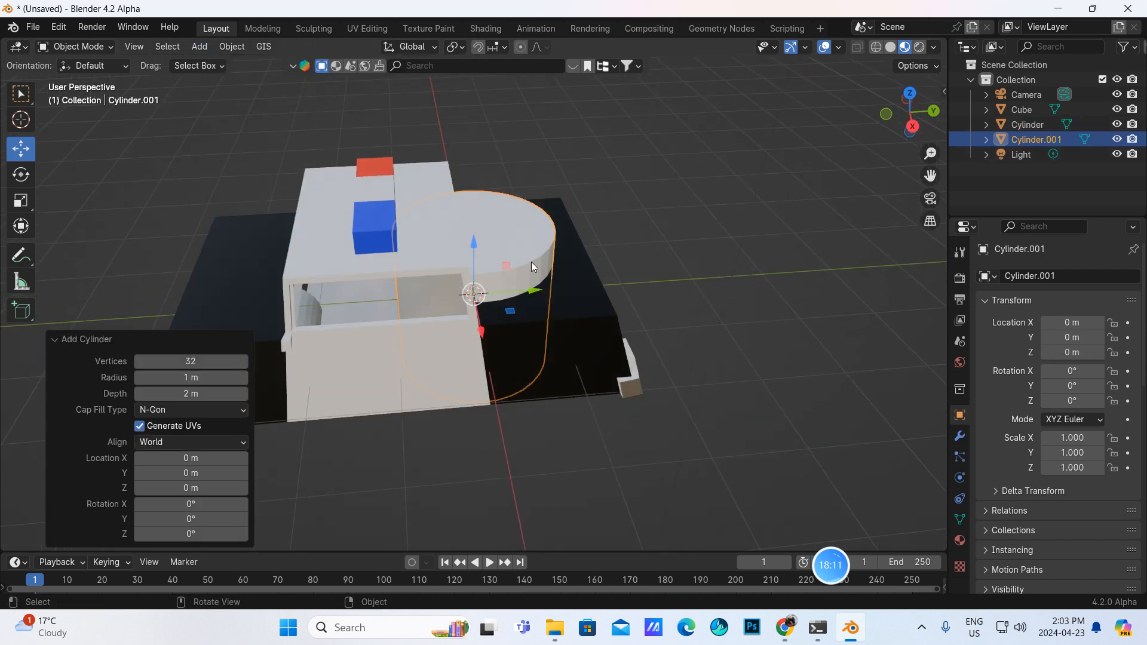
pyautogui.moveTo(489, 259); pyautogui.dragTo(421, 286, button='middle')
pyautogui.moveTo(316, 339); pyautogui.dragTo(267, 367, button='middle')
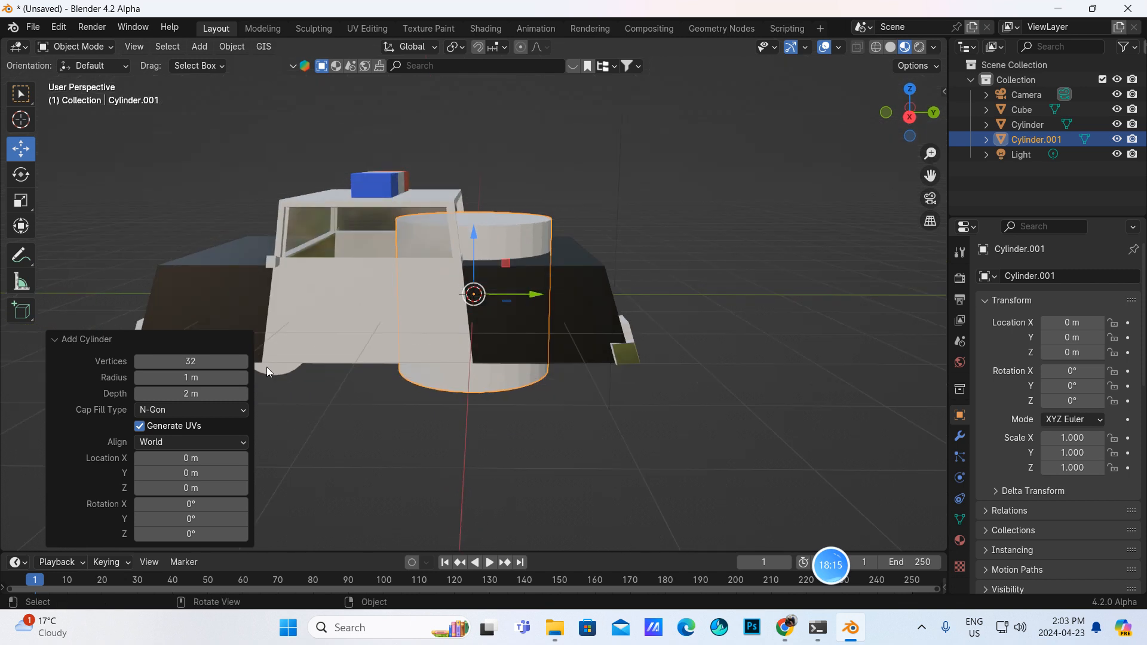
pyautogui.scroll(-4, 429, 321)
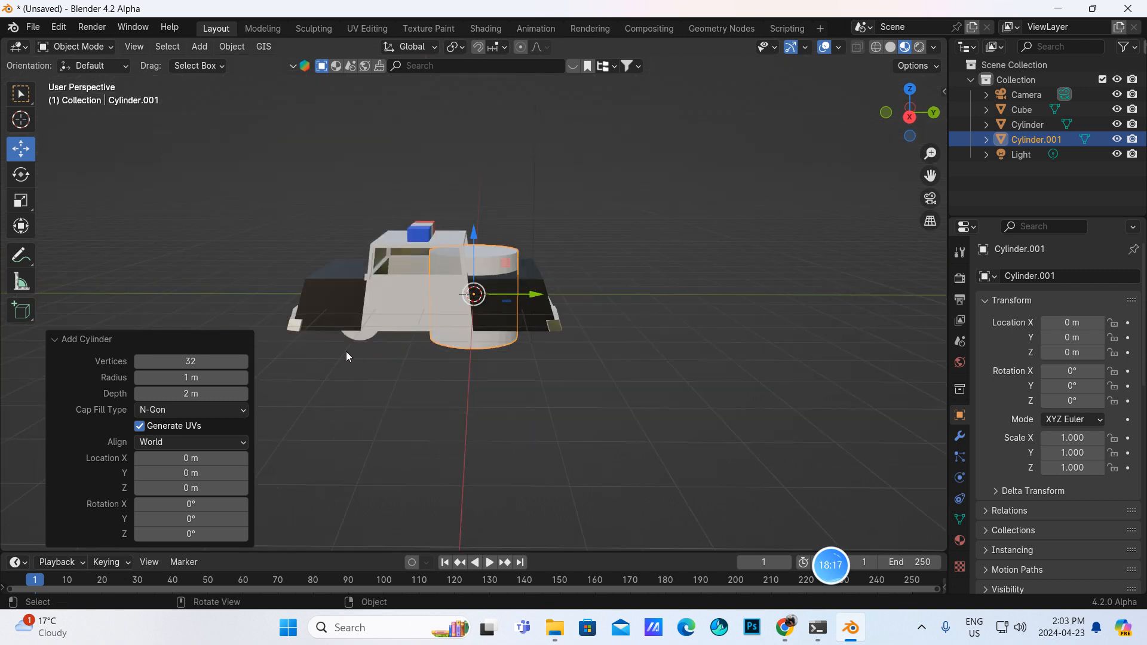
pyautogui.scroll(4, 423, 324)
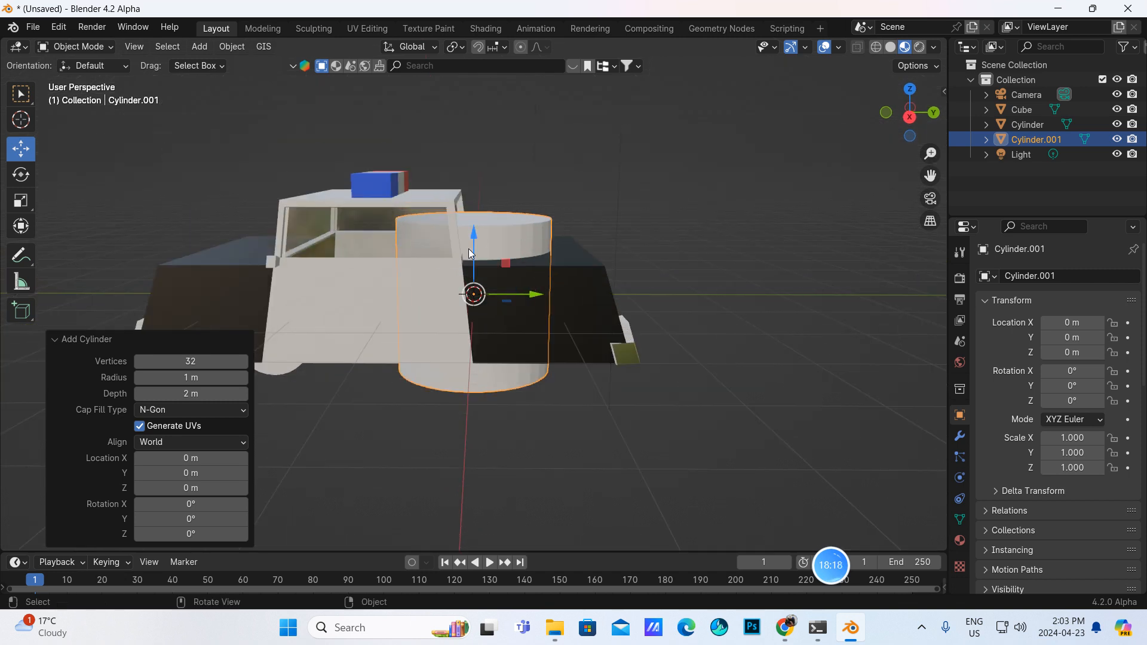
pyautogui.click(183, 361)
pyautogui.write('10')
pyautogui.press('Return')
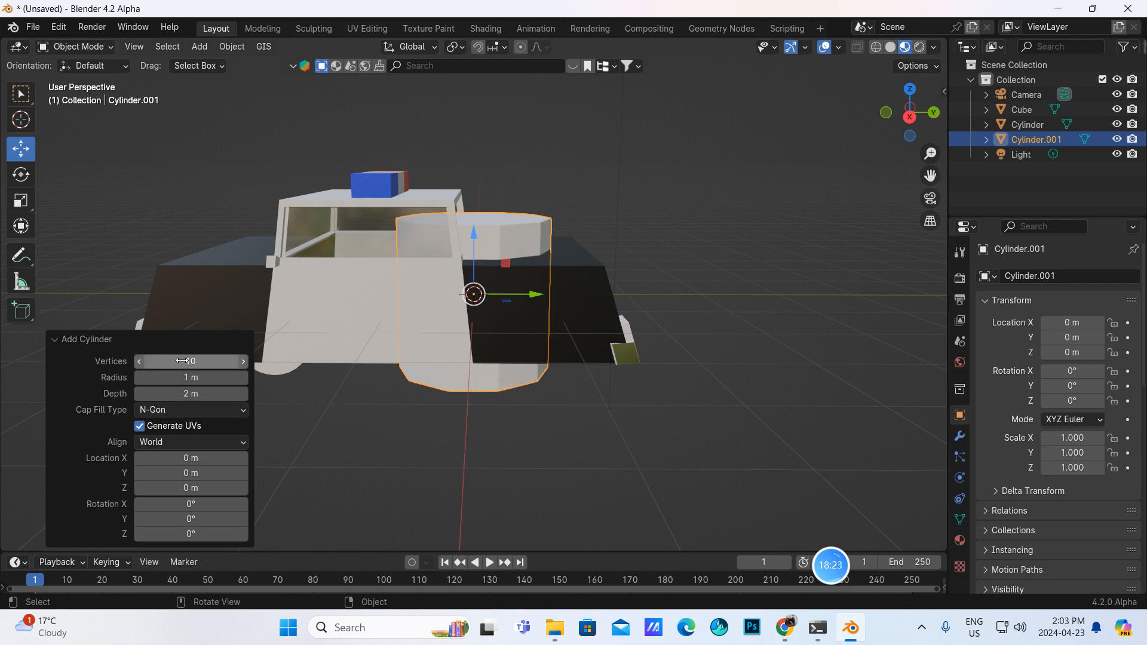
# - Delete the earlier, smaller wheel cylinder under the car body
pyautogui.scroll(-2, 287, 355)
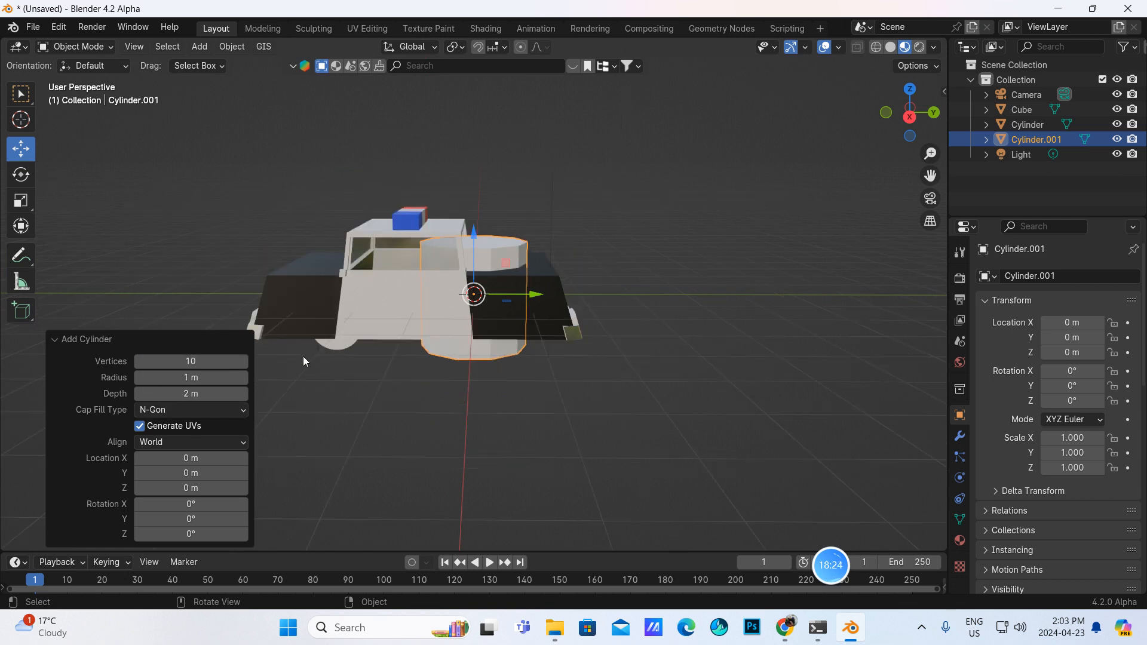
pyautogui.click(332, 346)
pyautogui.press('Delete')
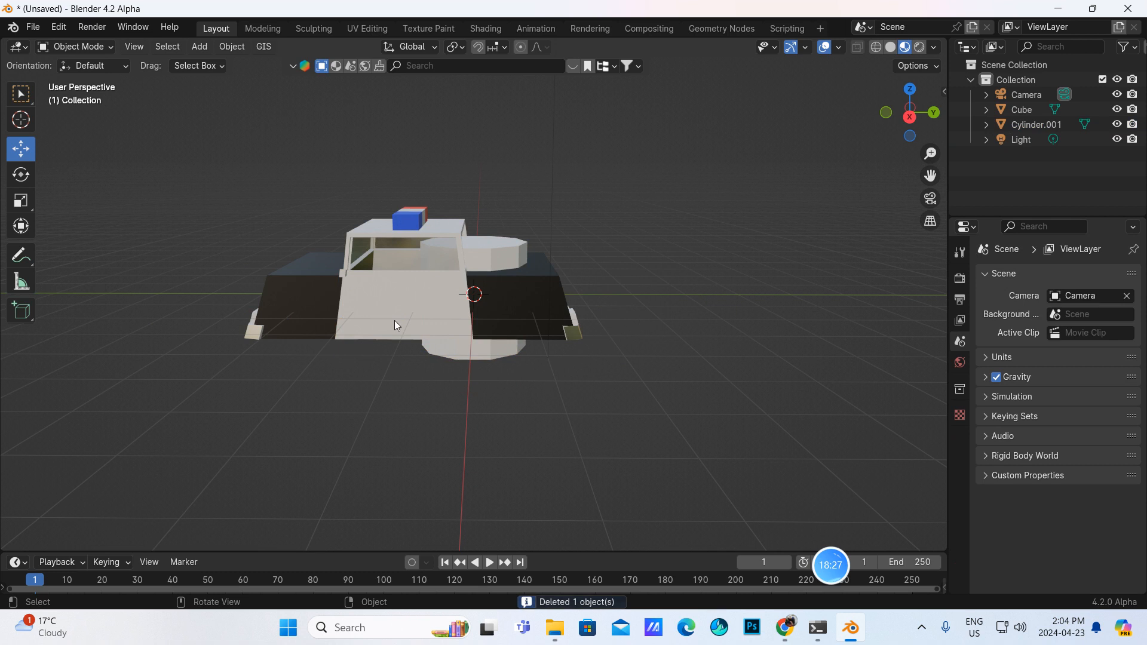
# - Rotate the remaining wheel cylinder 90° about the Y axis
pyautogui.moveTo(510, 246); pyautogui.dragTo(529, 218, button='middle')
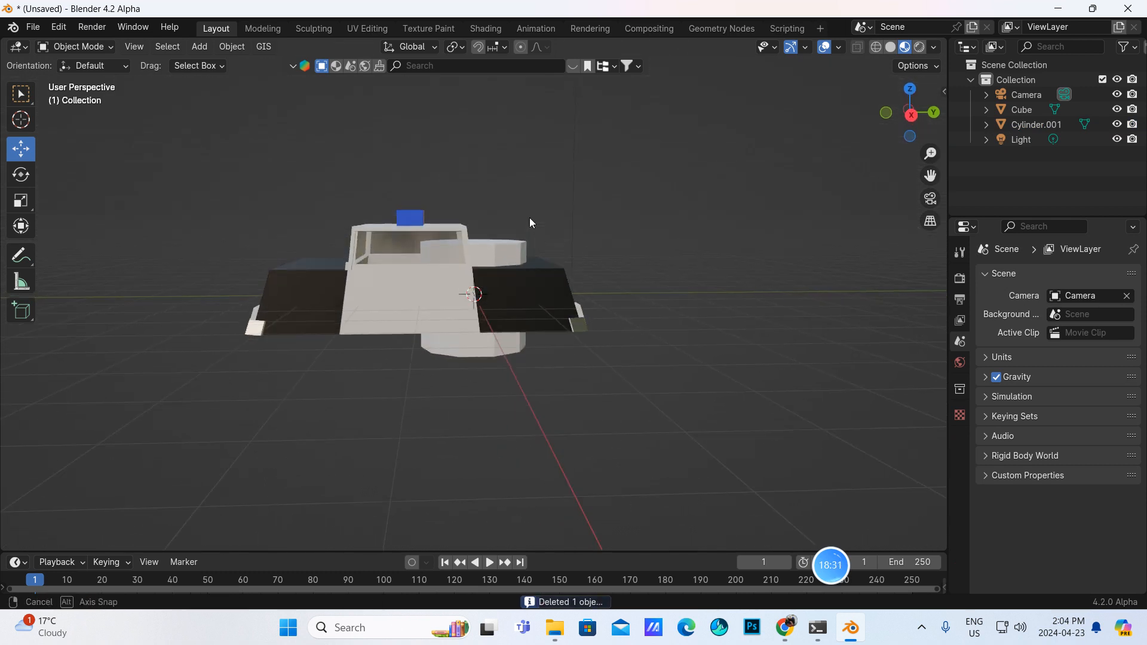
pyautogui.click(516, 256)
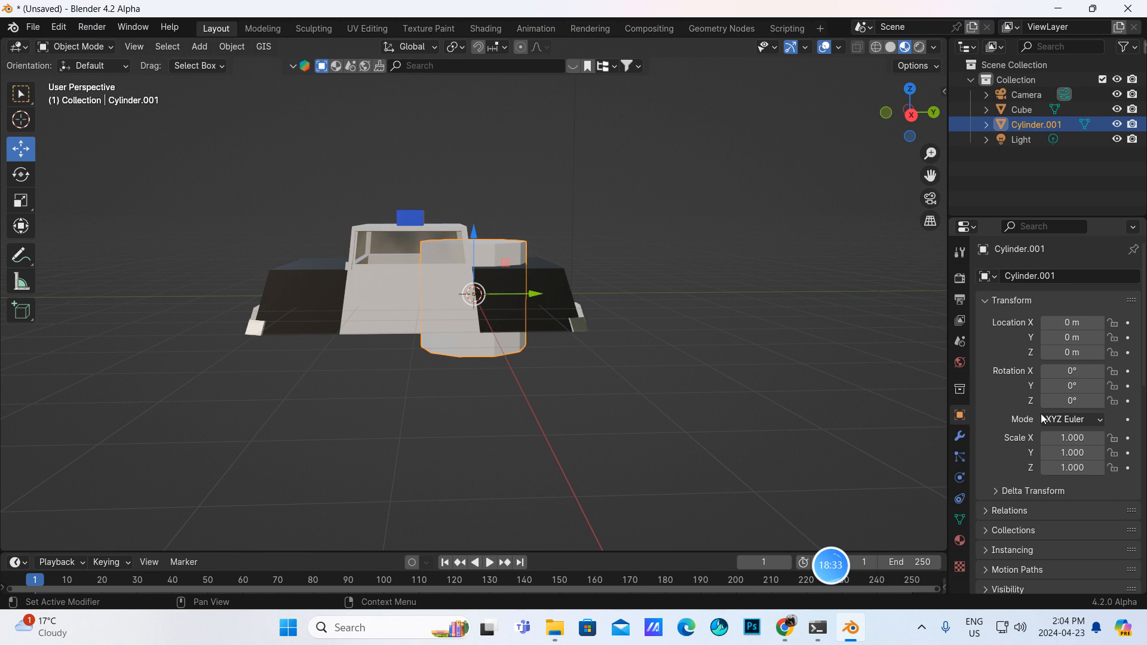
pyautogui.click(1067, 385)
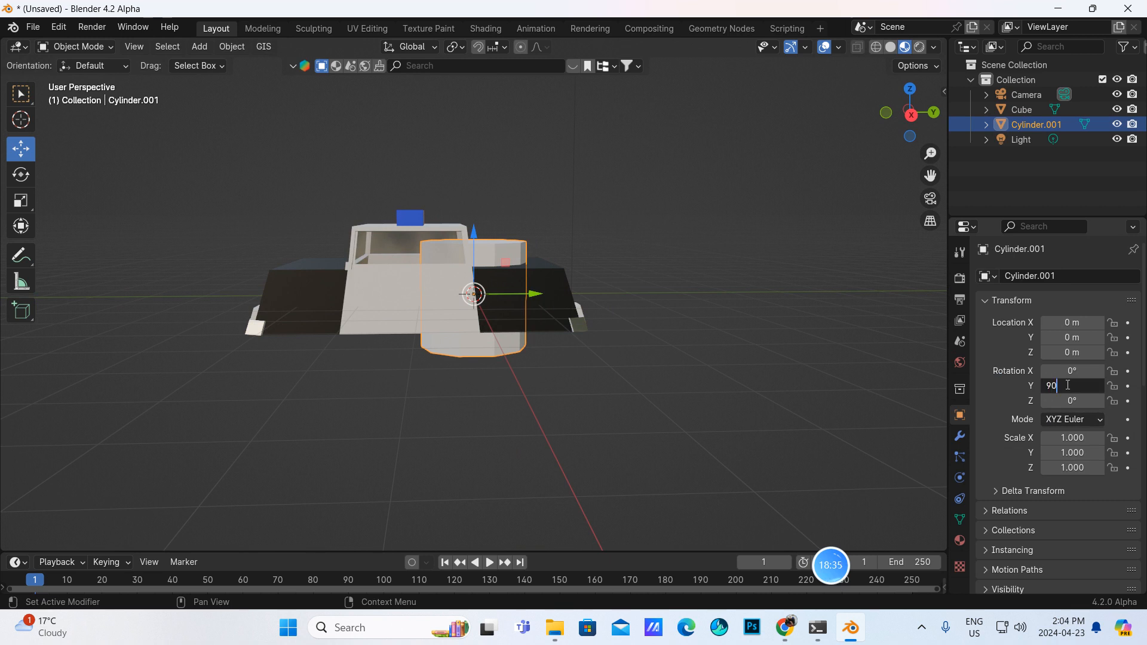
pyautogui.write('90')
pyautogui.press('Return')
# - Scale the wheel cylinder uniformly to about 0.533 and position it at about Y -2.26 m and Z -0.47 m
pyautogui.moveTo(534, 294); pyautogui.dragTo(409, 302)
pyautogui.moveTo(354, 239); pyautogui.dragTo(347, 287)
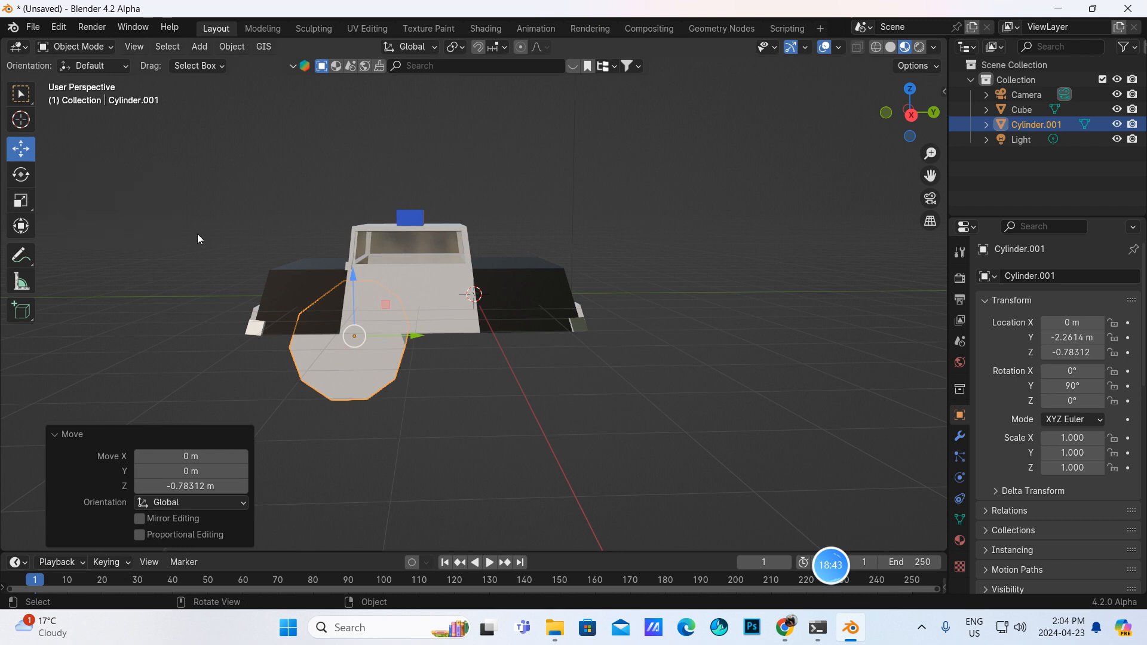
pyautogui.press('KP_3')
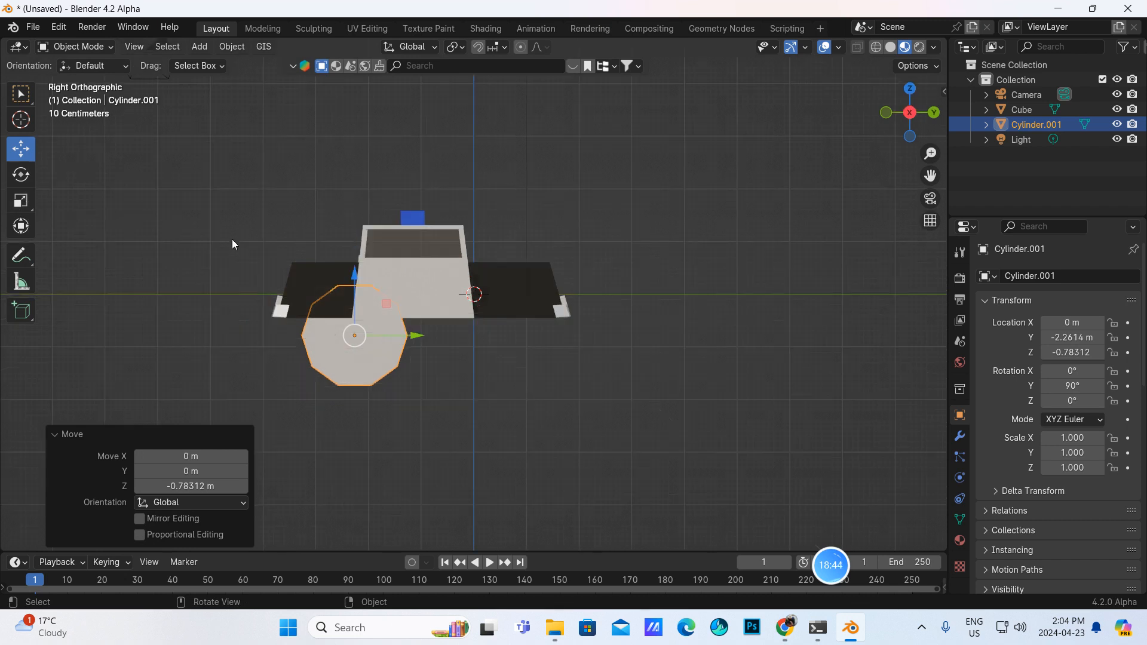
pyautogui.click(29, 199)
pyautogui.moveTo(394, 389); pyautogui.dragTo(383, 358)
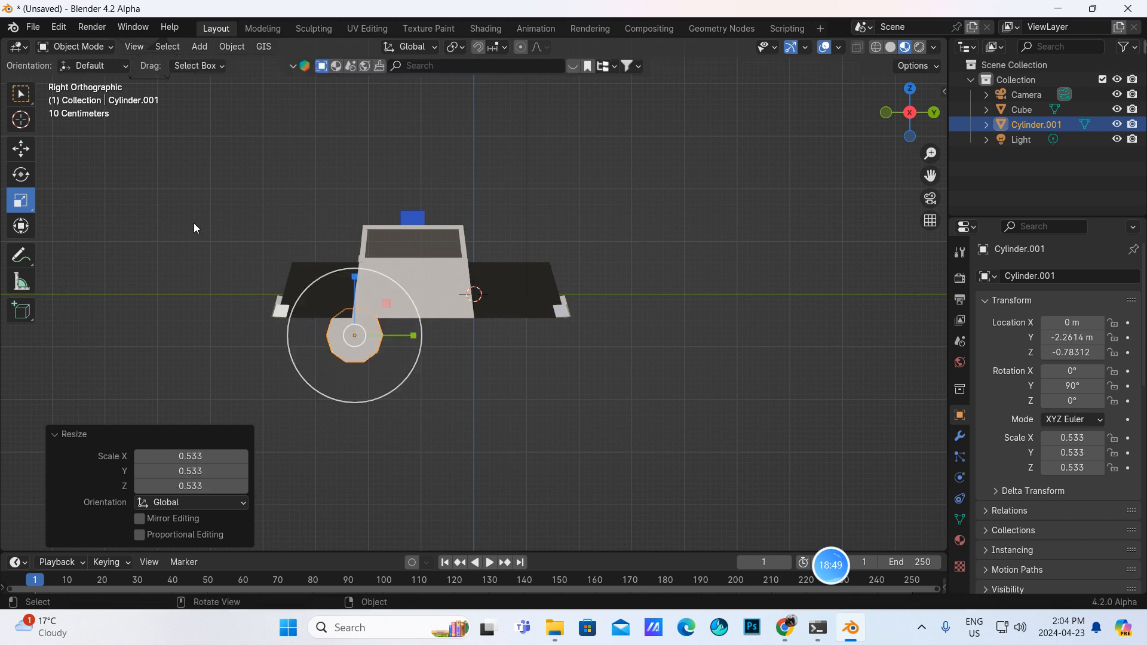
pyautogui.click(21, 149)
pyautogui.moveTo(353, 274); pyautogui.dragTo(355, 256)
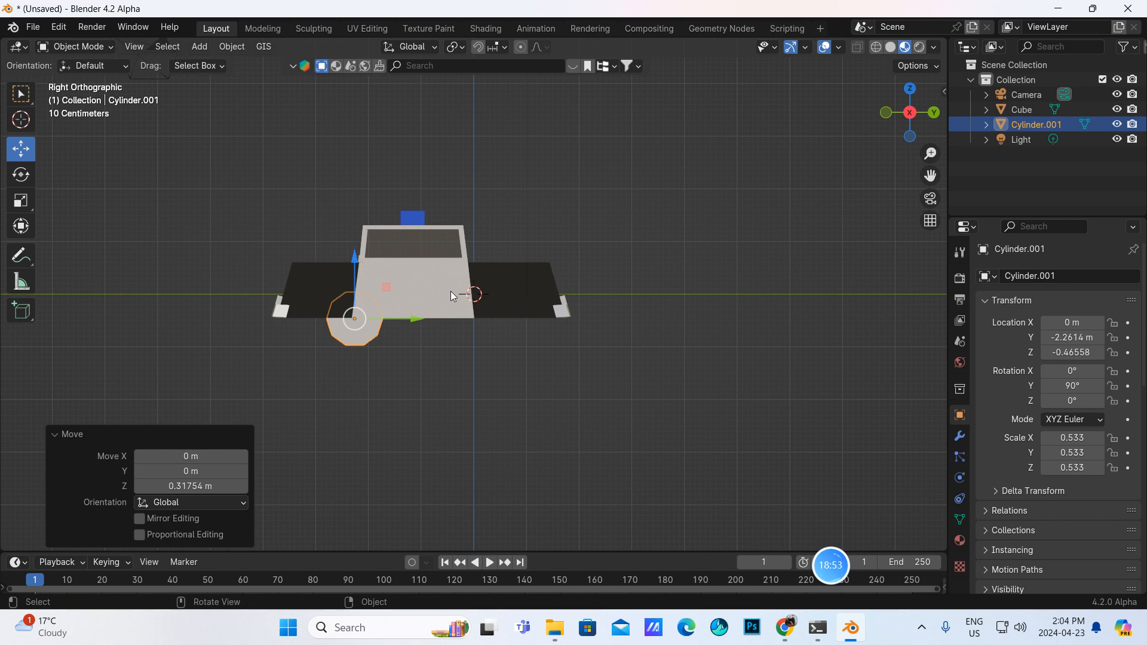
# - Move the wheel cylinder out to the car's side at about X 1.49 m and thin it to a Z scale of about 0.158
pyautogui.moveTo(451, 292); pyautogui.dragTo(460, 350, button='middle')
pyautogui.moveTo(456, 354); pyautogui.dragTo(574, 361)
pyautogui.moveTo(583, 370); pyautogui.dragTo(625, 369, button='middle')
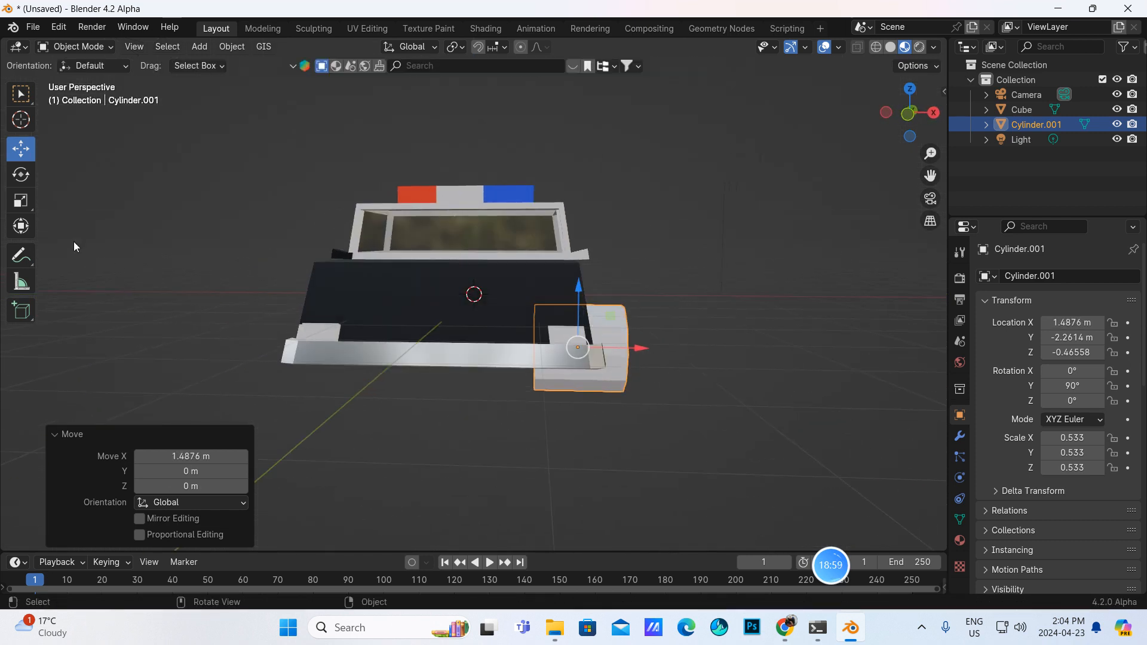
pyautogui.click(21, 200)
pyautogui.moveTo(641, 348)
pyautogui.mouseDown()
pyautogui.moveTo(597, 346)
pyautogui.moveTo(652, 348)
pyautogui.mouseUp()
# - Reposition the thinned wheel against the car's side at about X 1.60 m and Y -2.54 m
pyautogui.click(30, 149)
pyautogui.moveTo(653, 348); pyautogui.dragTo(505, 365, button='middle')
pyautogui.moveTo(374, 342); pyautogui.dragTo(353, 339)
pyautogui.moveTo(352, 339); pyautogui.dragTo(424, 343, button='middle')
pyautogui.moveTo(598, 321); pyautogui.dragTo(374, 331, button='middle')
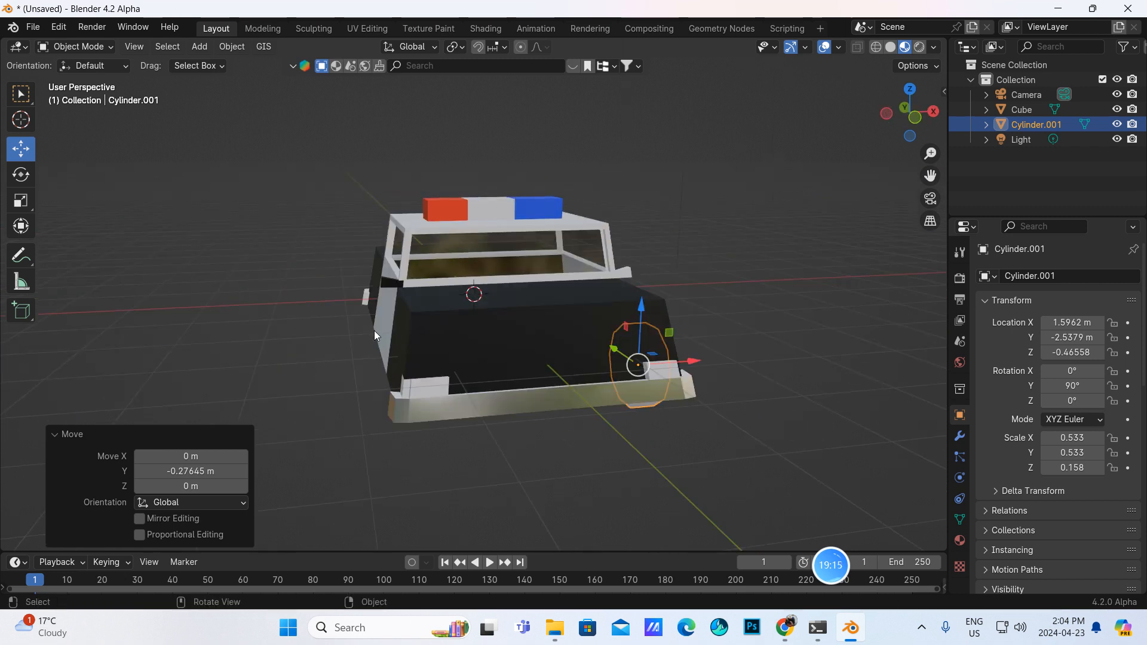
pyautogui.moveTo(622, 342); pyautogui.dragTo(550, 344, button='middle')
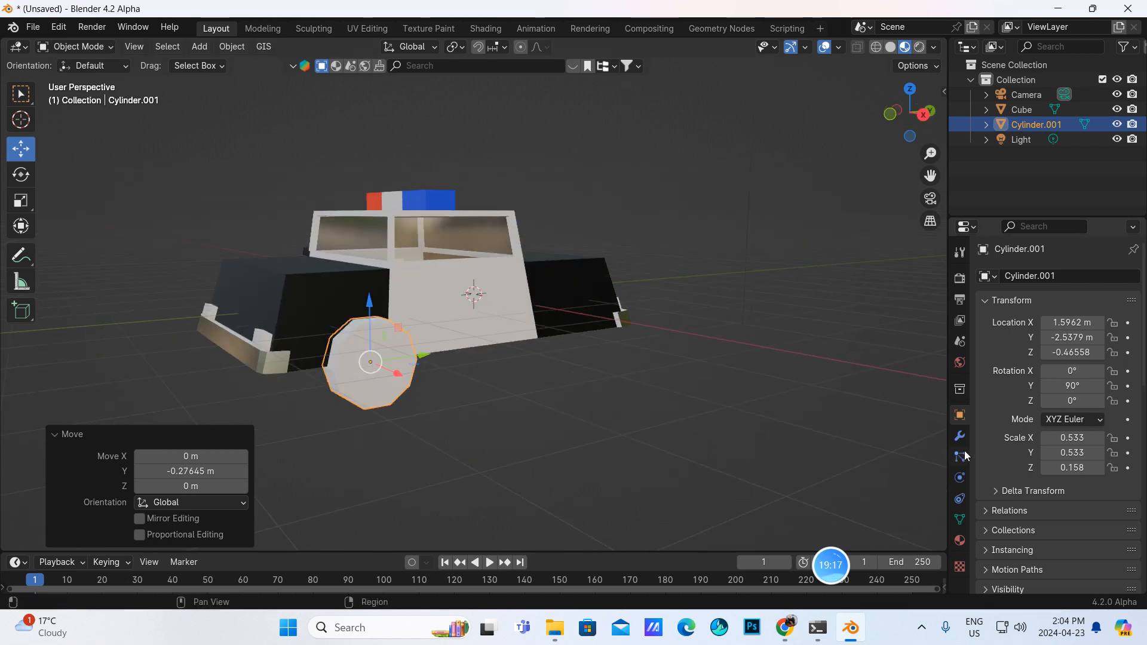
# - Add an Array modifier to the wheel cylinder
pyautogui.click(960, 435)
pyautogui.click(1025, 276)
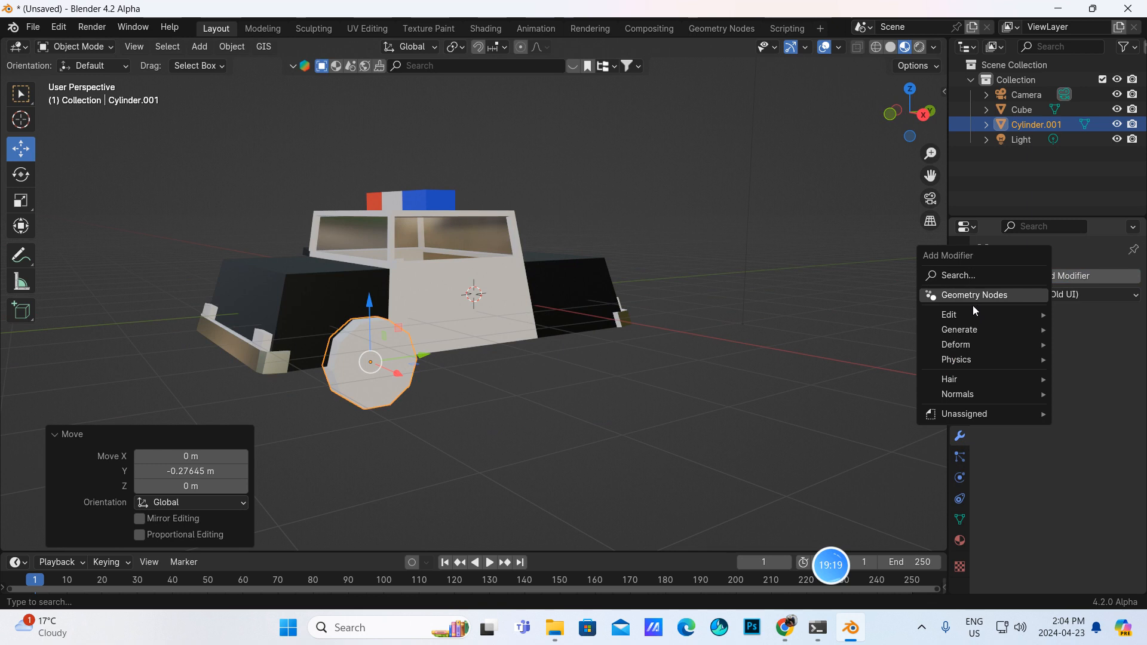
pyautogui.moveTo(954, 339)
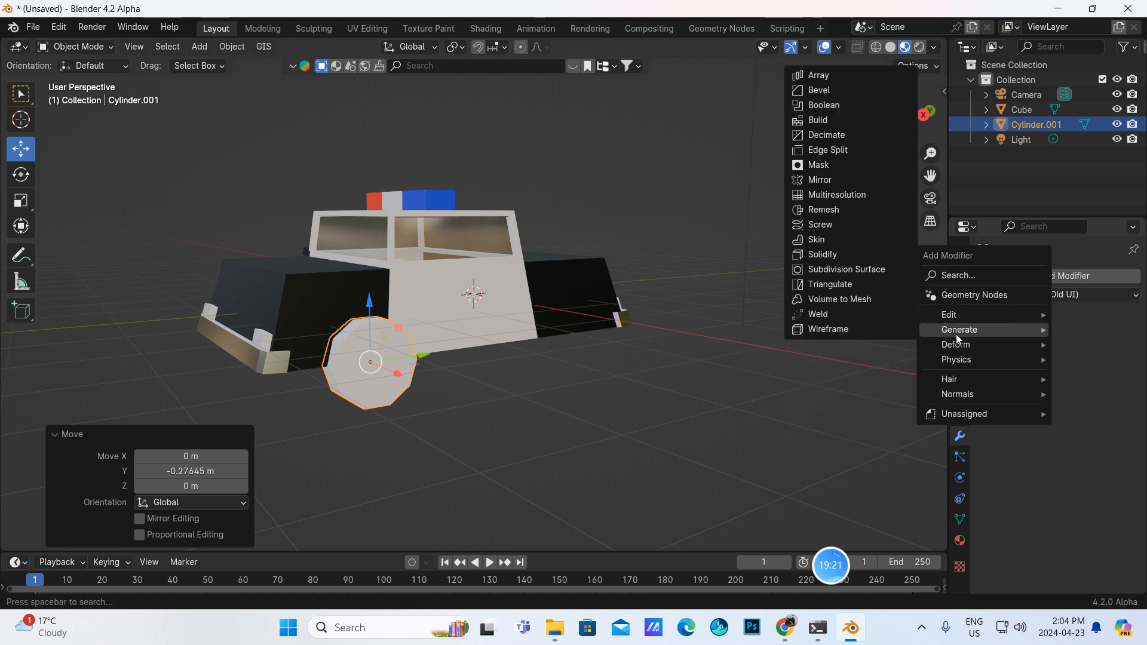
pyautogui.click(827, 73)
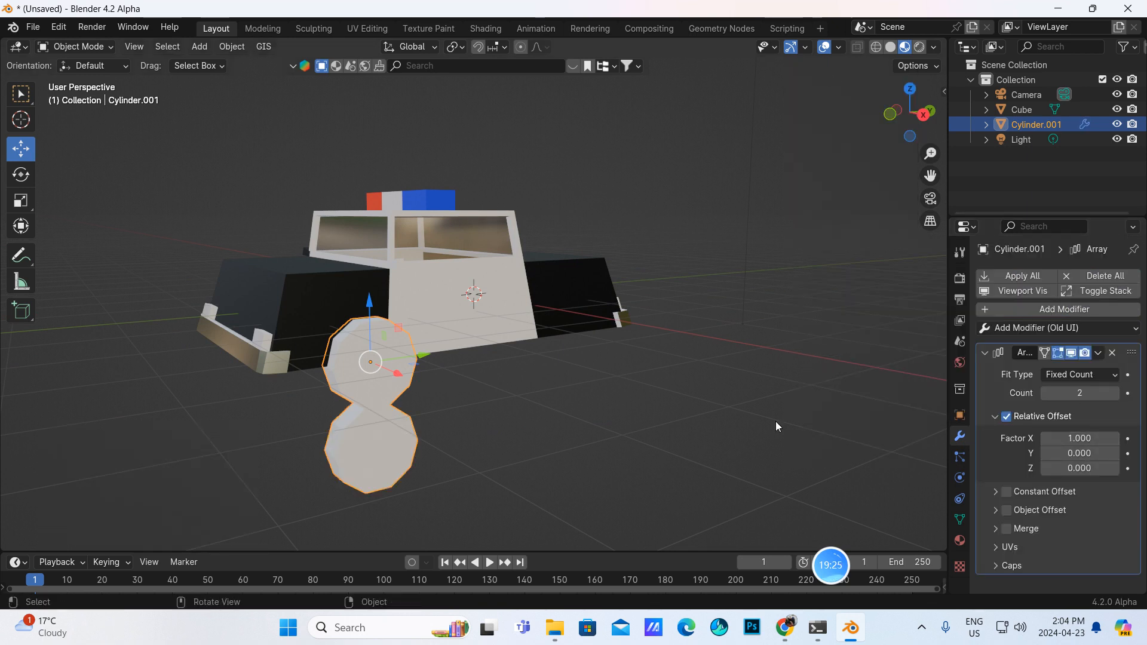
pyautogui.moveTo(497, 424); pyautogui.dragTo(480, 424, button='middle')
# - Set the wheel array's relative offset to X 0 and Y 2.9, placing the second wheel at the car's other end
pyautogui.click(1075, 438)
pyautogui.press('Return')
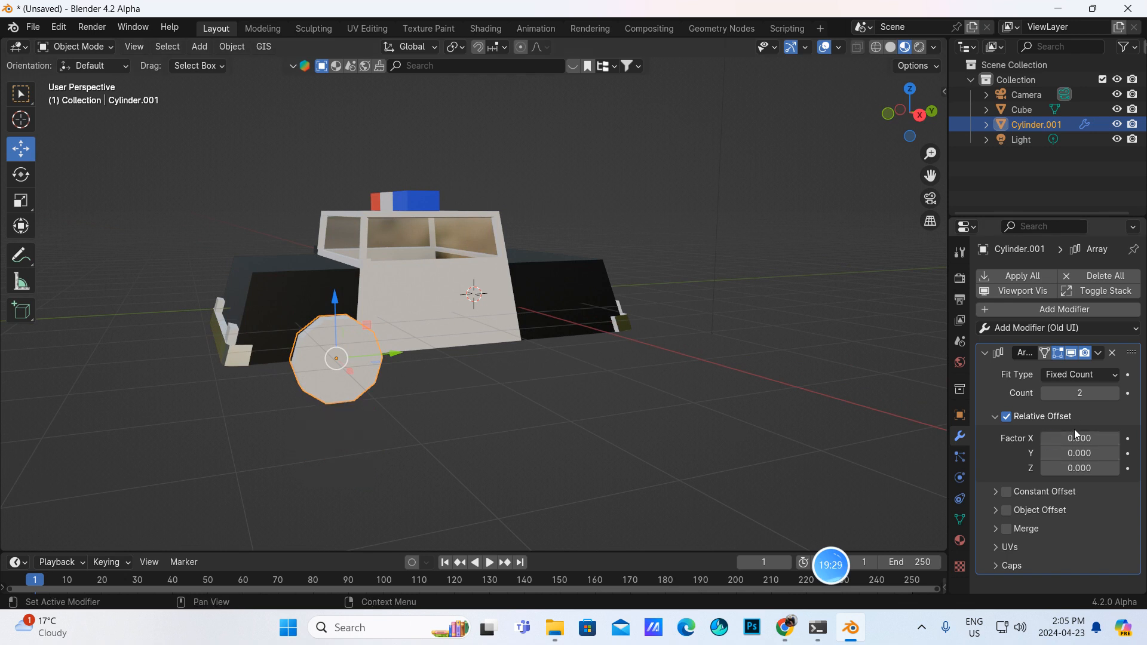
pyautogui.click(1079, 453)
pyautogui.write('1')
pyautogui.press('Return')
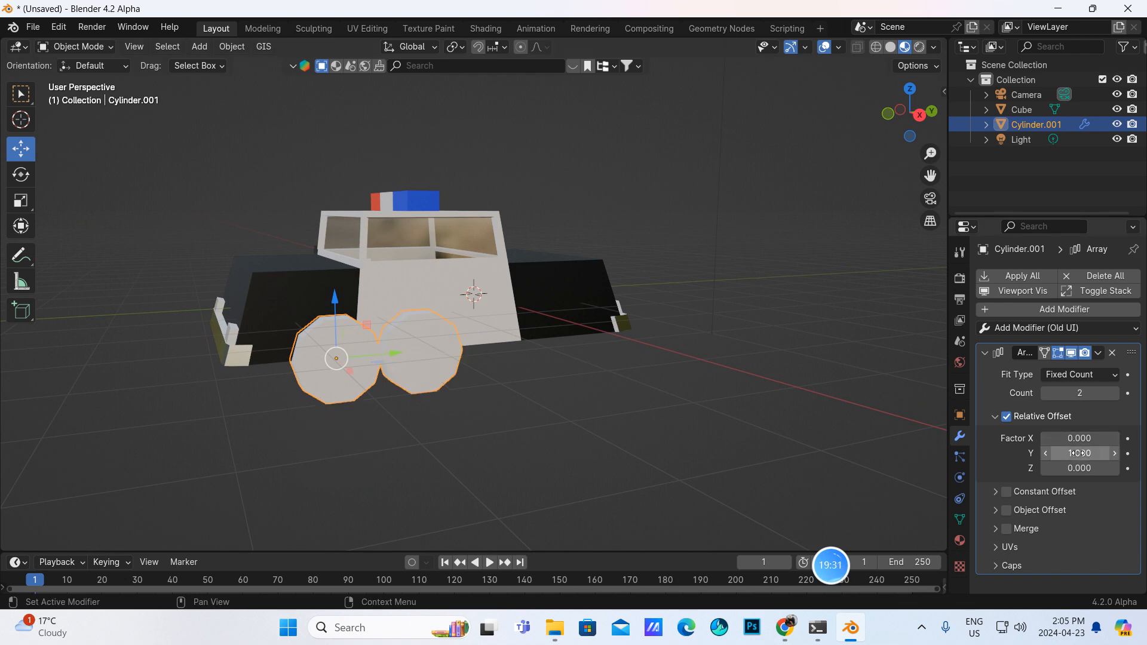
pyautogui.moveTo(1072, 454); pyautogui.dragTo(1099, 453)
pyautogui.moveTo(772, 425); pyautogui.dragTo(418, 388, button='middle')
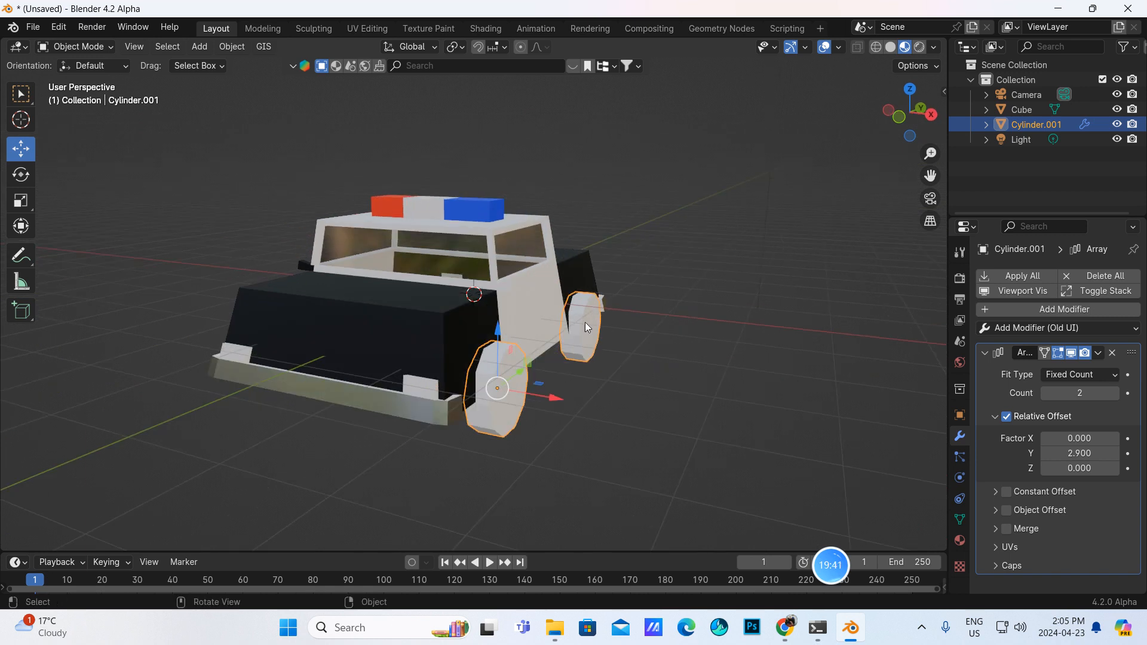
pyautogui.moveTo(770, 367); pyautogui.dragTo(684, 356, button='middle')
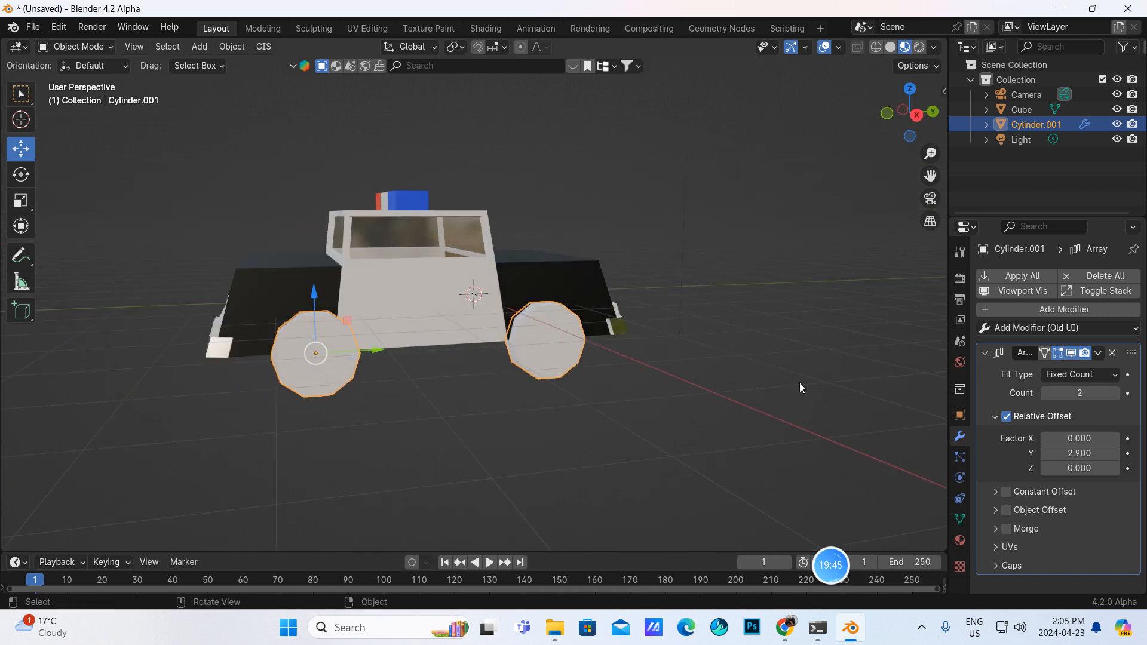
pyautogui.click(984, 356)
# - Rename the car body object from Cube to "police car"
pyautogui.moveTo(556, 375); pyautogui.dragTo(325, 356, button='middle')
pyautogui.moveTo(743, 357); pyautogui.dragTo(499, 200, button='middle')
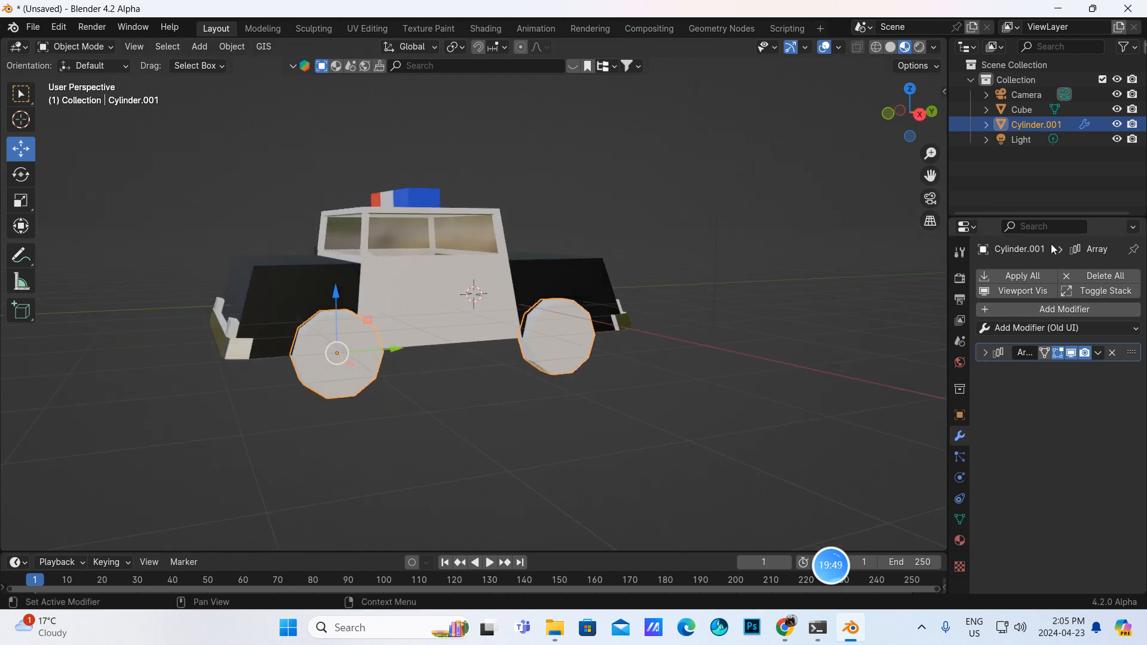
pyautogui.click(1010, 110)
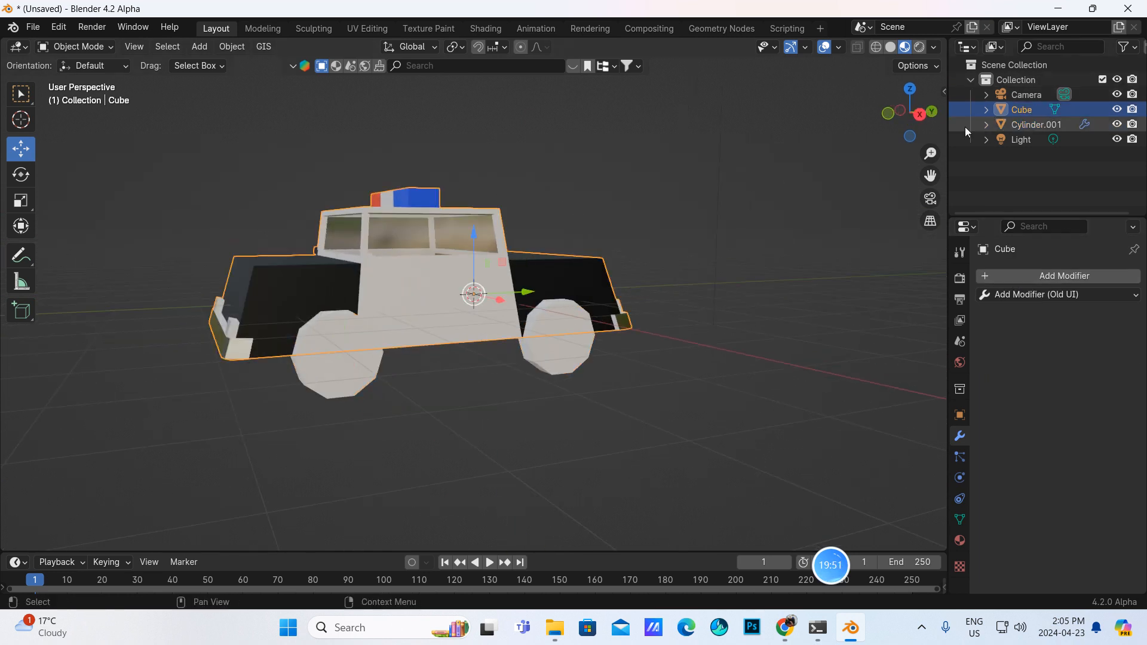
pyautogui.doubleClick(1009, 110)
pyautogui.press('BackSpace')
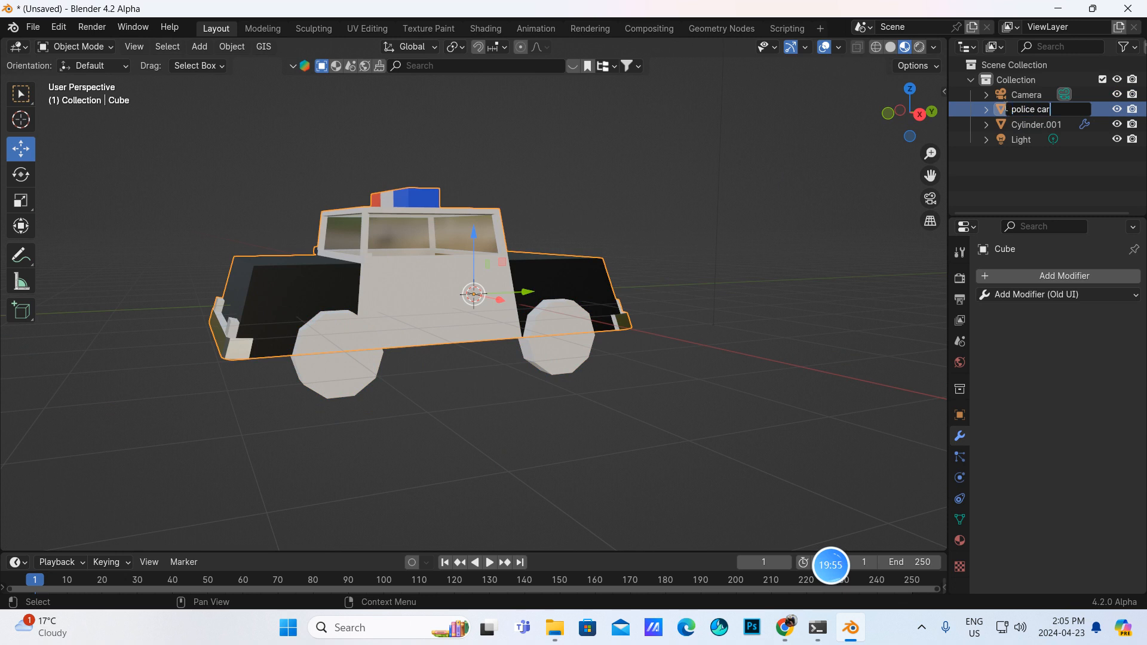
pyautogui.press('Return')
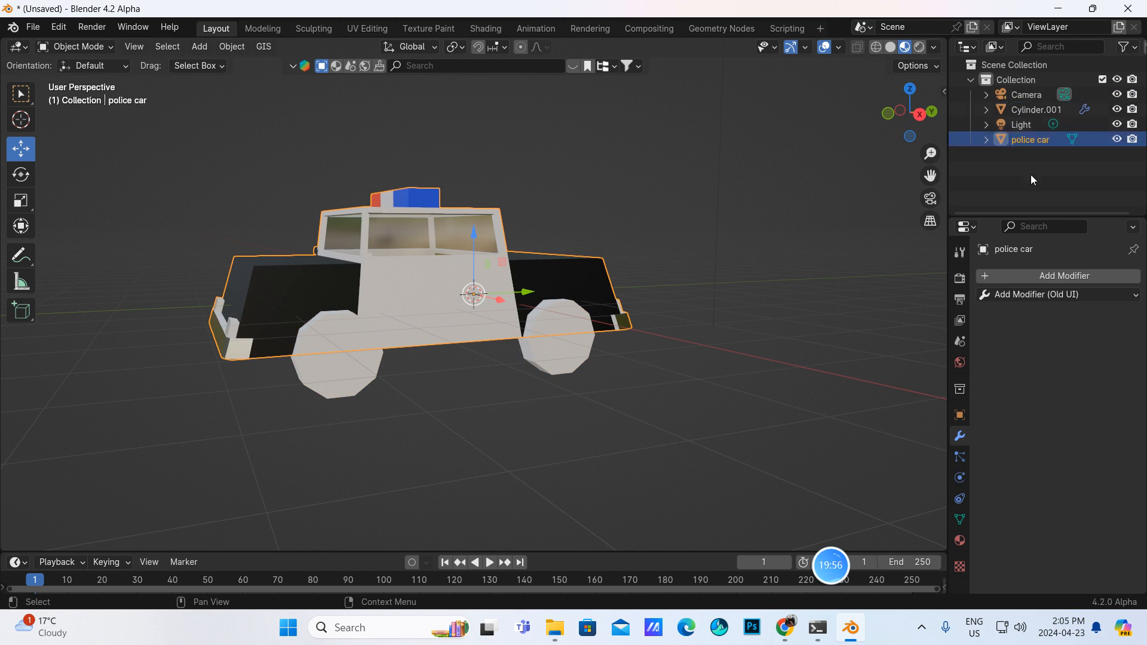
pyautogui.click(1036, 278)
pyautogui.moveTo(967, 316)
pyautogui.moveTo(971, 278)
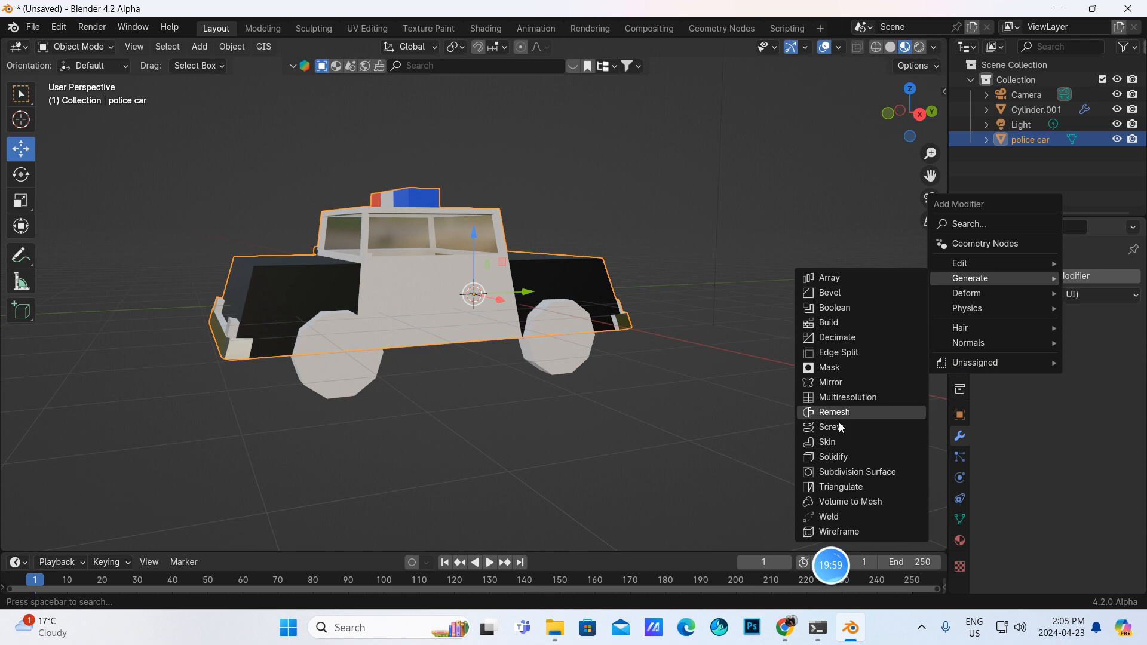
pyautogui.click(827, 383)
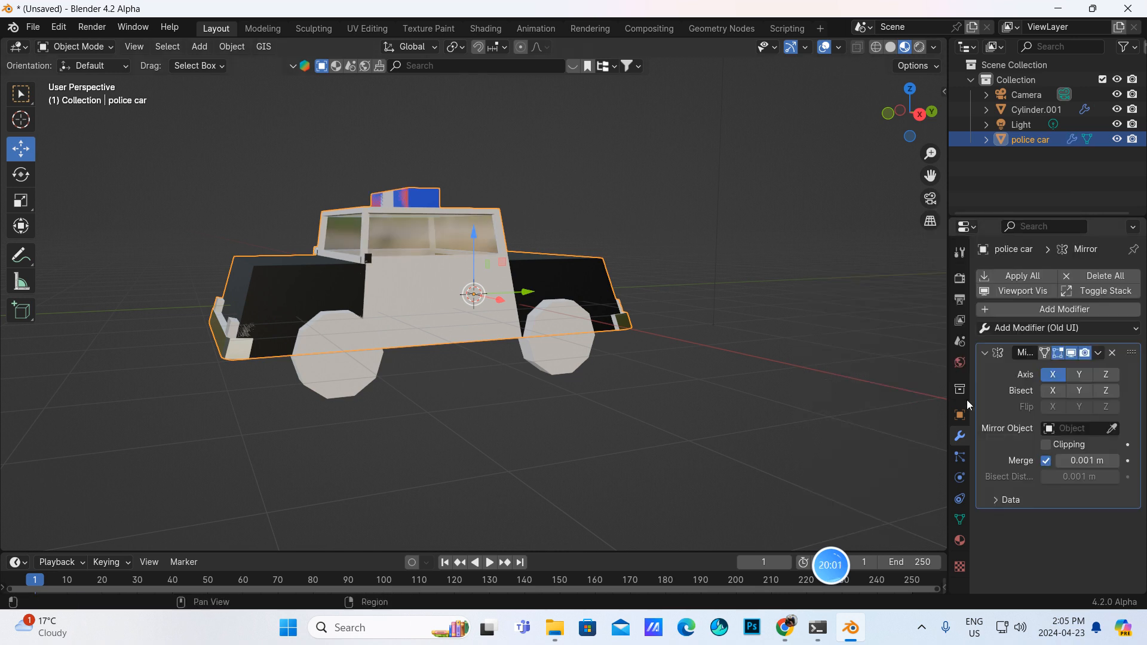
pyautogui.moveTo(649, 394); pyautogui.dragTo(837, 403, button='middle')
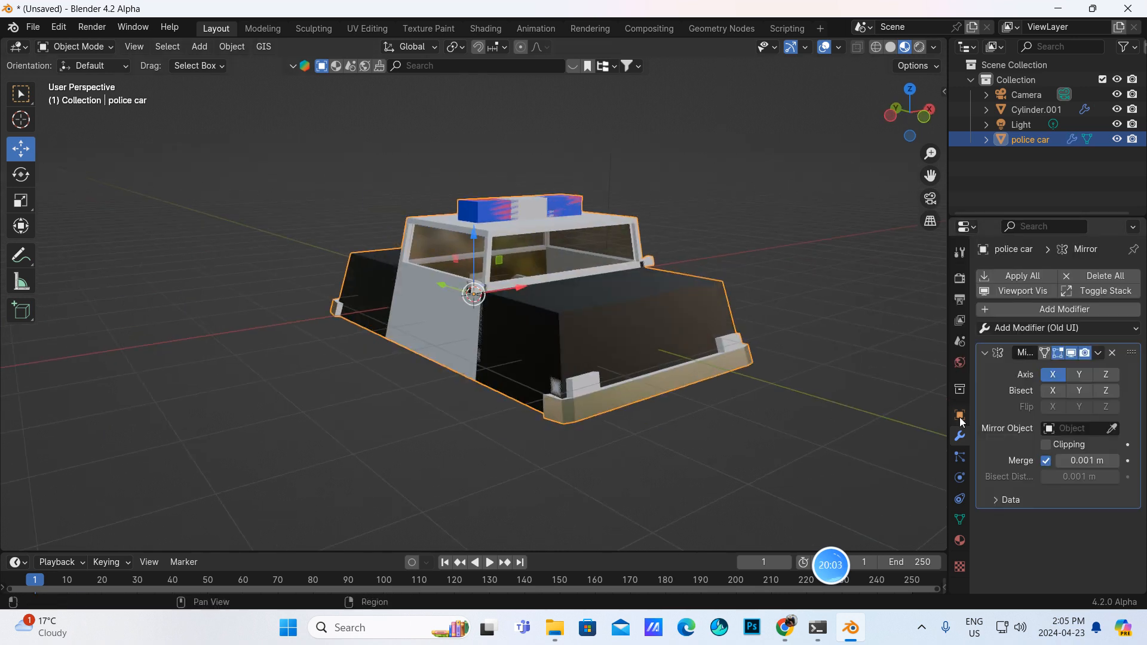
pyautogui.click(1063, 433)
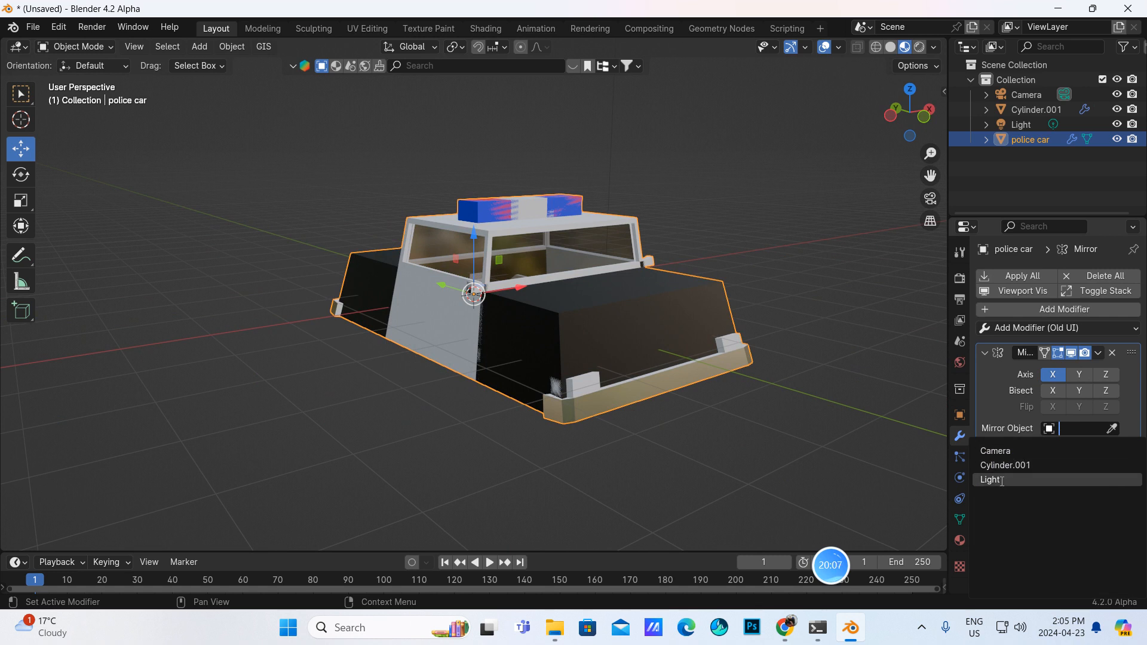
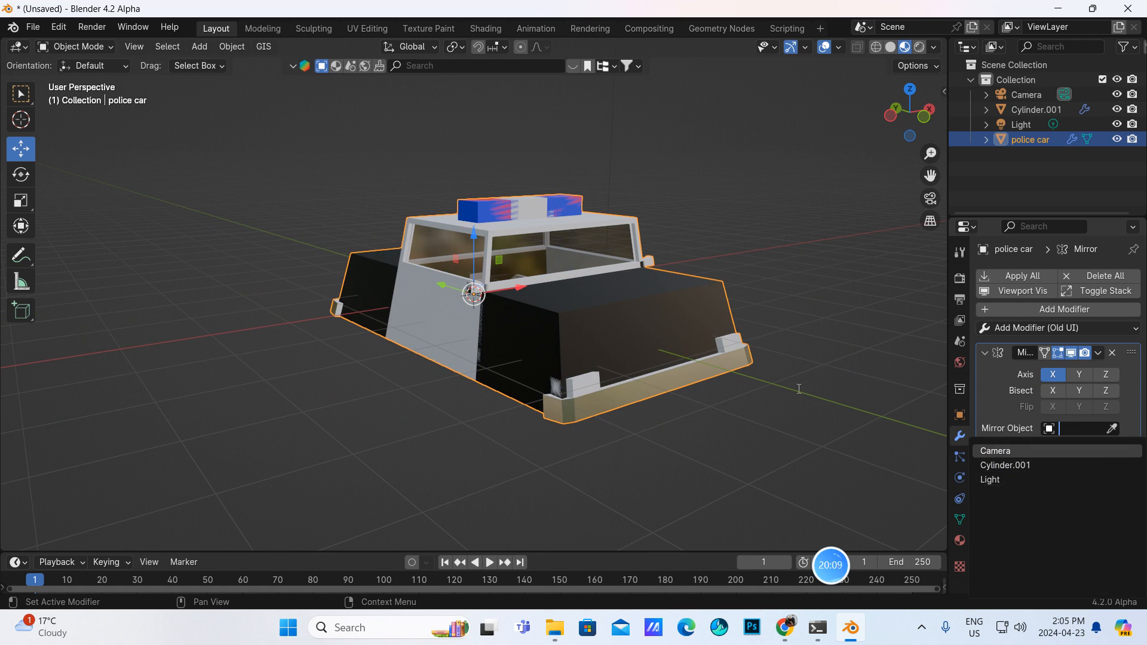
pyautogui.click(1112, 353)
# - Add an X-axis Mirror modifier to the arrayed wheels, using "police car" as the mirror object
pyautogui.moveTo(726, 363); pyautogui.dragTo(615, 394, button='middle')
pyautogui.click(415, 434)
pyautogui.moveTo(415, 435); pyautogui.dragTo(669, 354, button='middle')
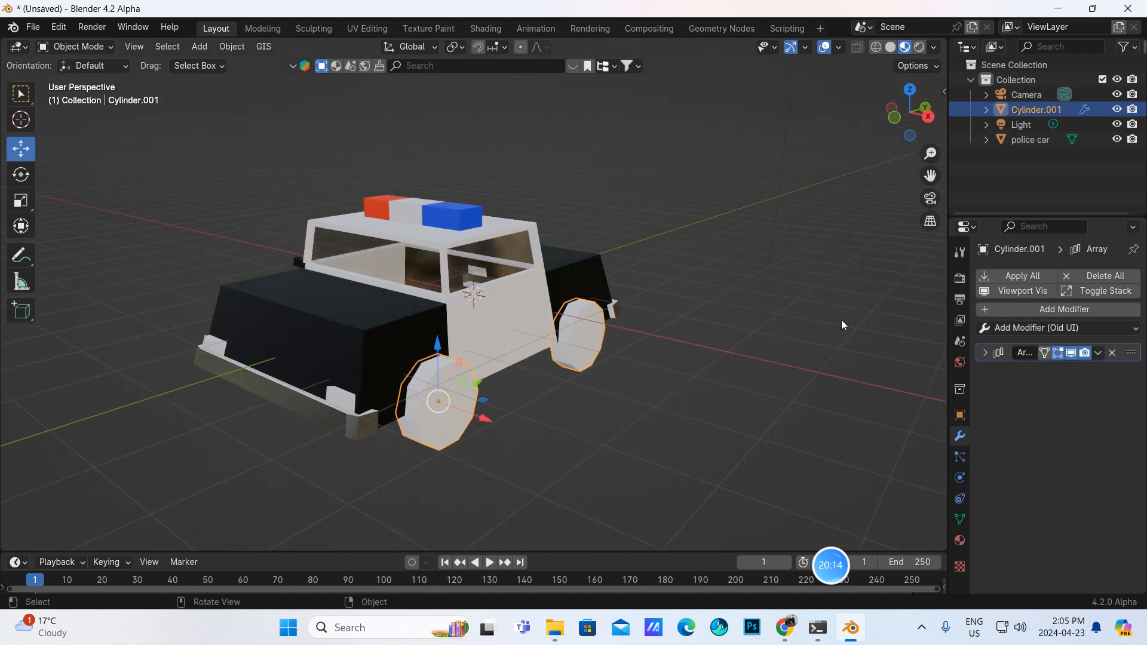
pyautogui.click(1033, 310)
pyautogui.moveTo(1033, 311)
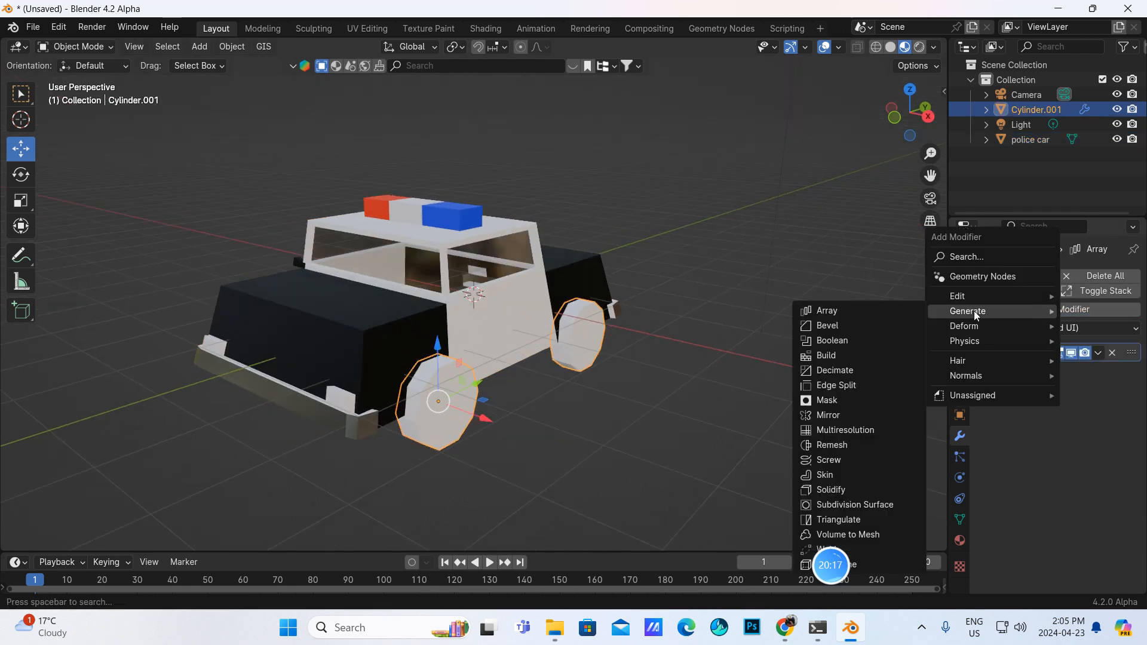
pyautogui.click(820, 418)
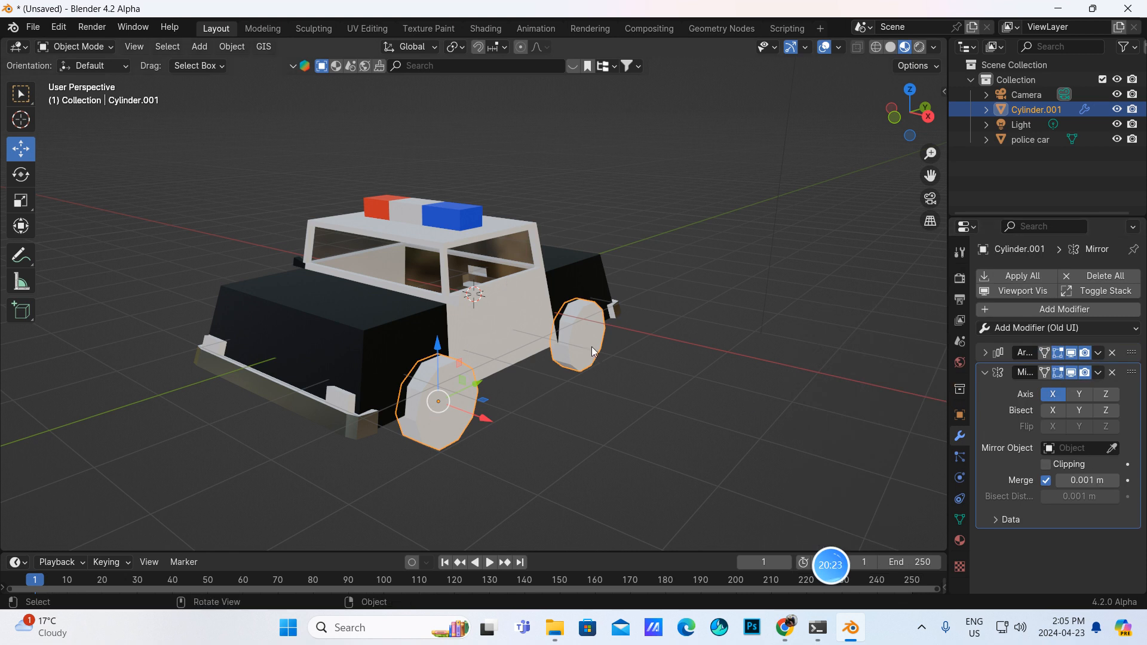
pyautogui.click(1069, 448)
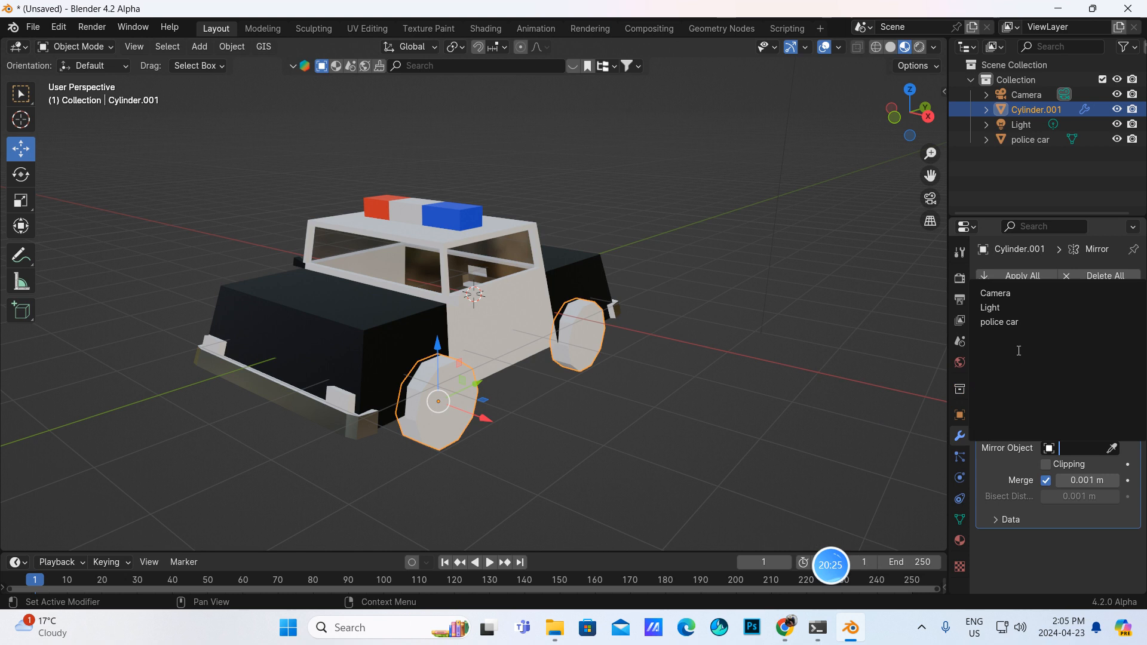
pyautogui.click(999, 322)
pyautogui.moveTo(681, 389); pyautogui.dragTo(628, 379, button='middle')
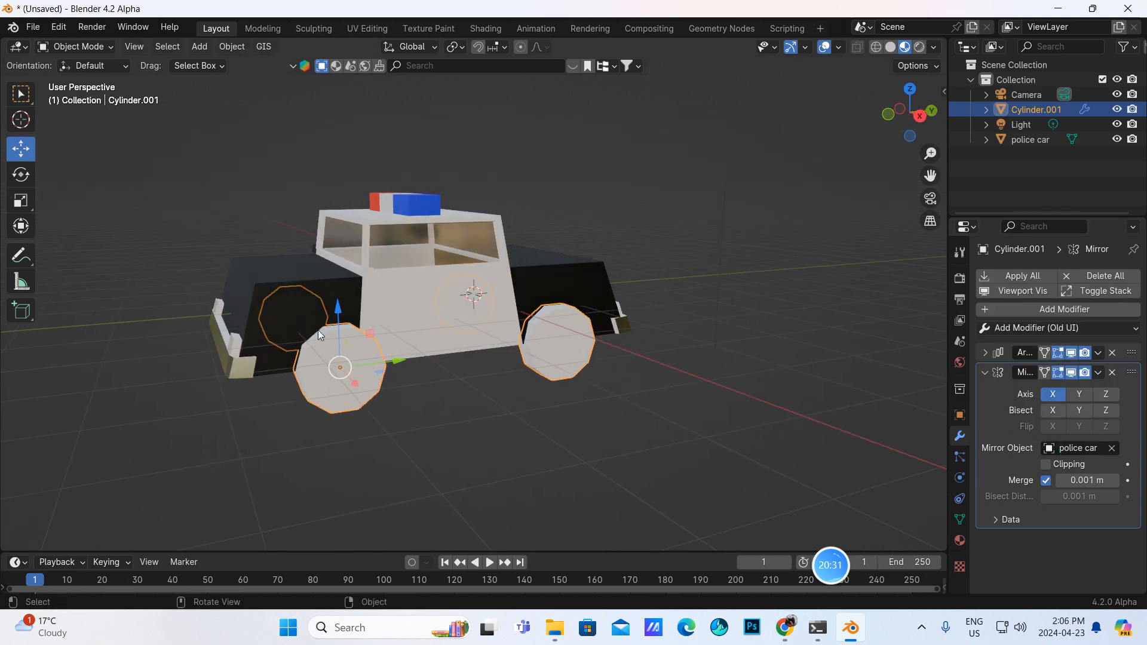
# - Enter Edit Mode on the wheel cylinder and rename the object "tire"
pyautogui.moveTo(513, 331); pyautogui.dragTo(425, 303, button='middle')
pyautogui.scroll(3, 367, 285)
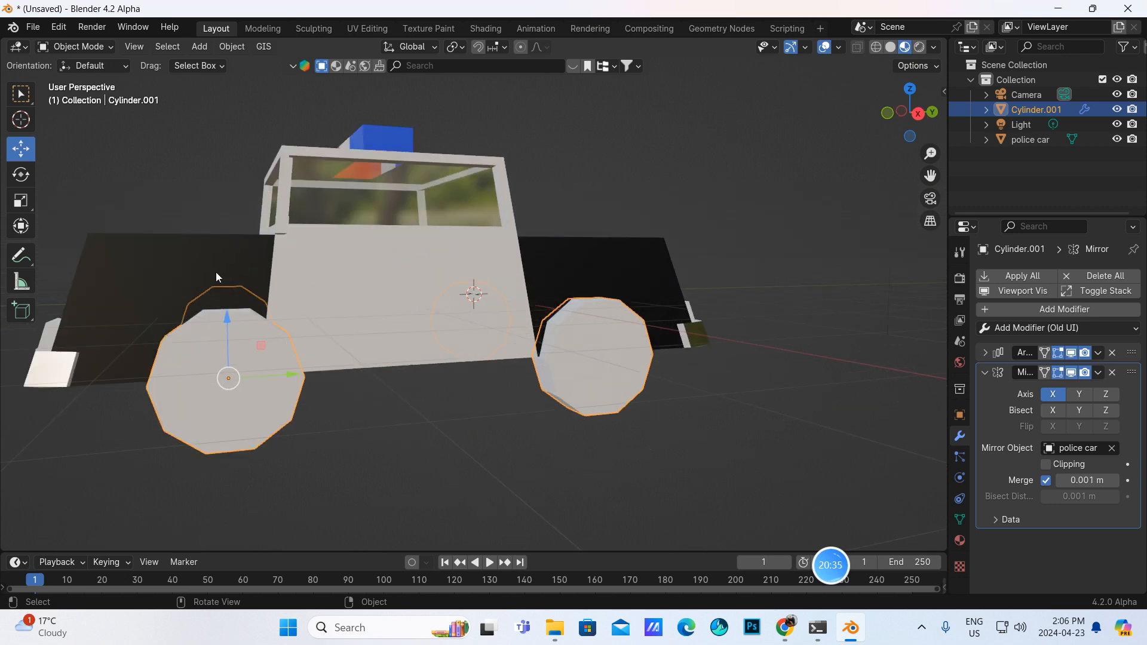
pyautogui.click(75, 46)
pyautogui.click(90, 79)
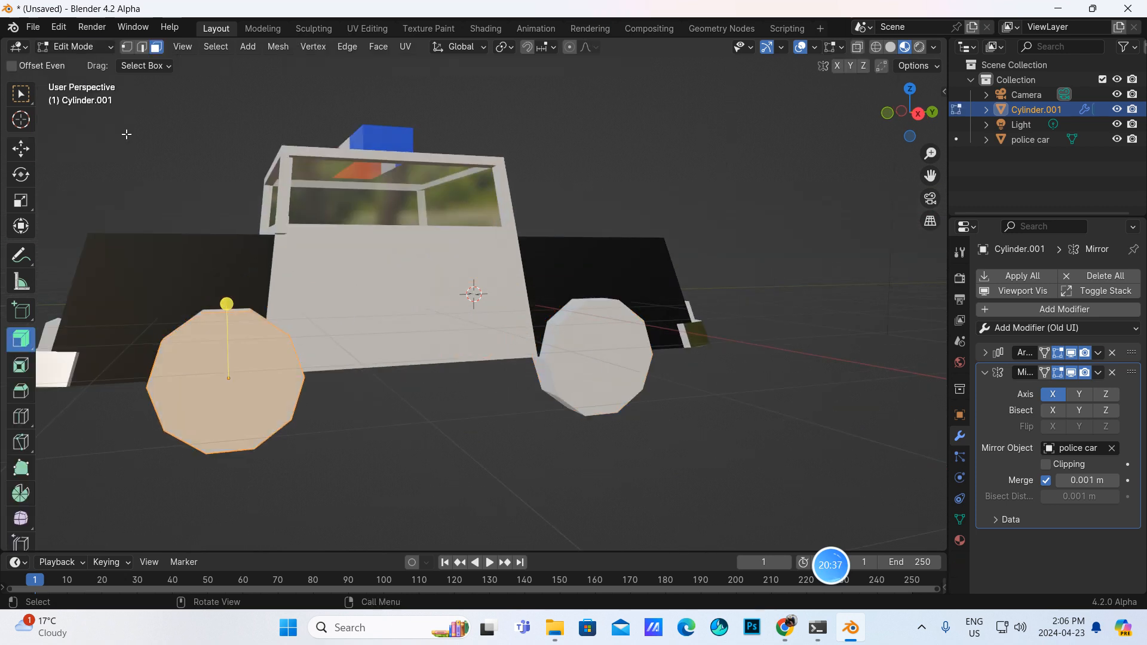
pyautogui.doubleClick(1038, 110)
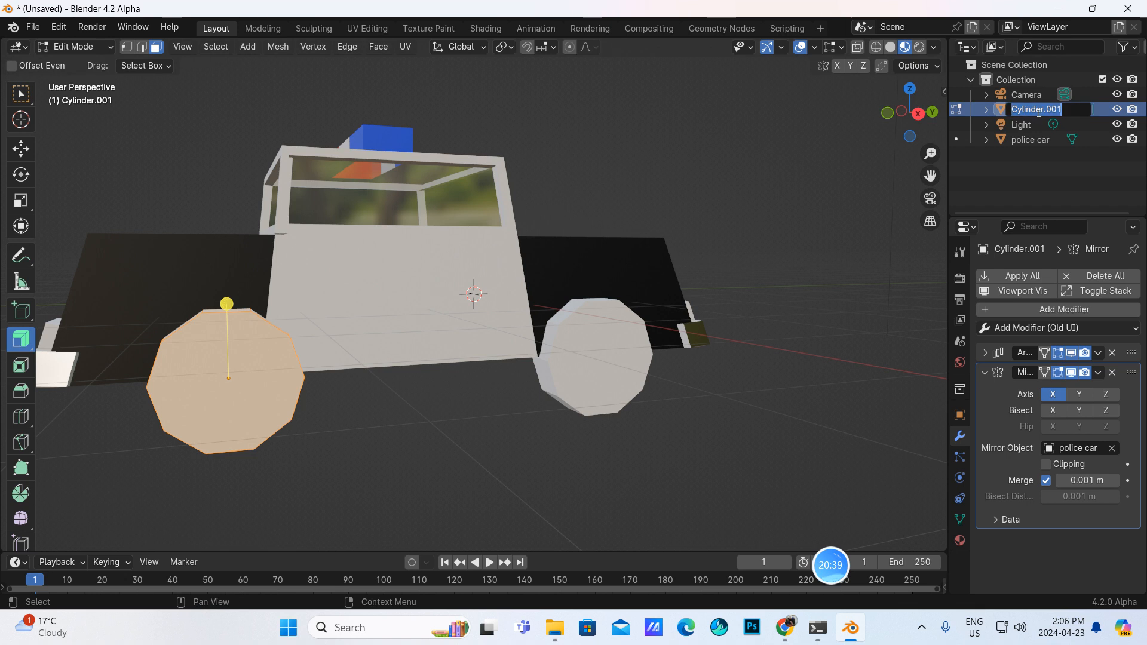
pyautogui.press('BackSpace')
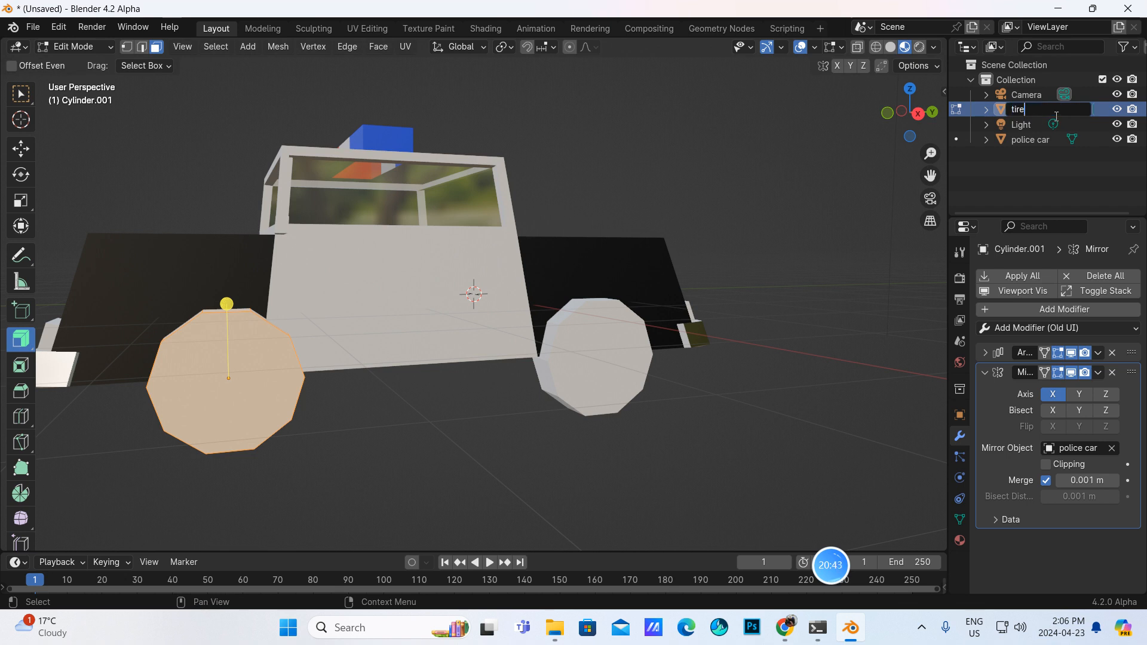
pyautogui.write('tire')
pyautogui.press('Return')
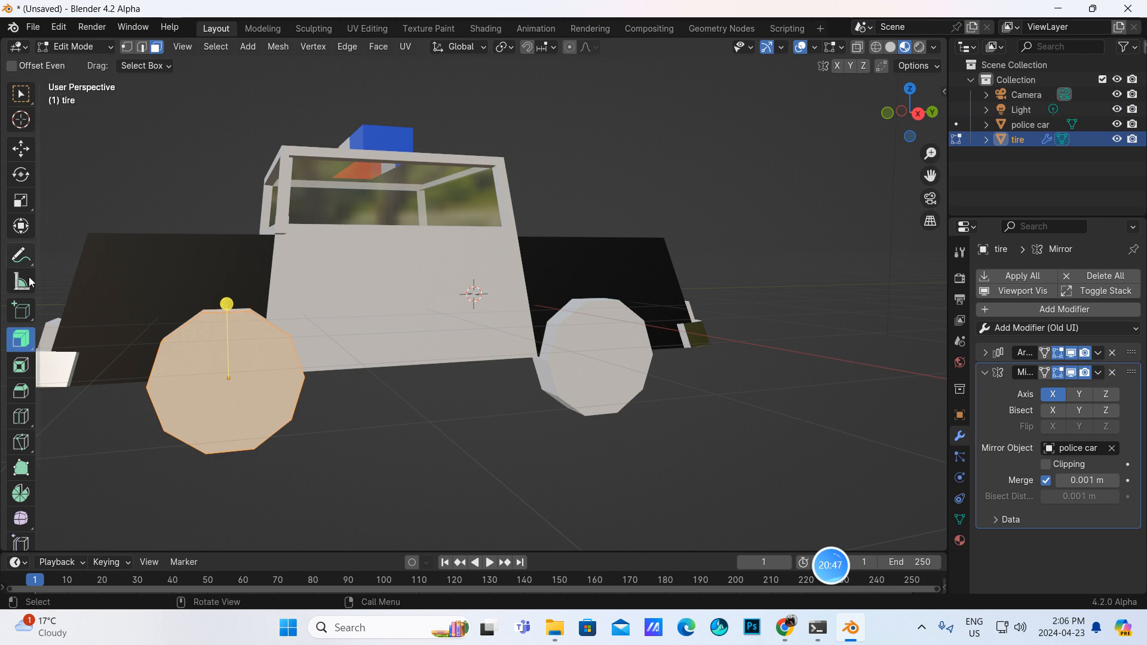
# - Inset the tire's outer face twice to form a rim ring and a small hub face, with the second inset about 0.44 m thick
pyautogui.click(19, 371)
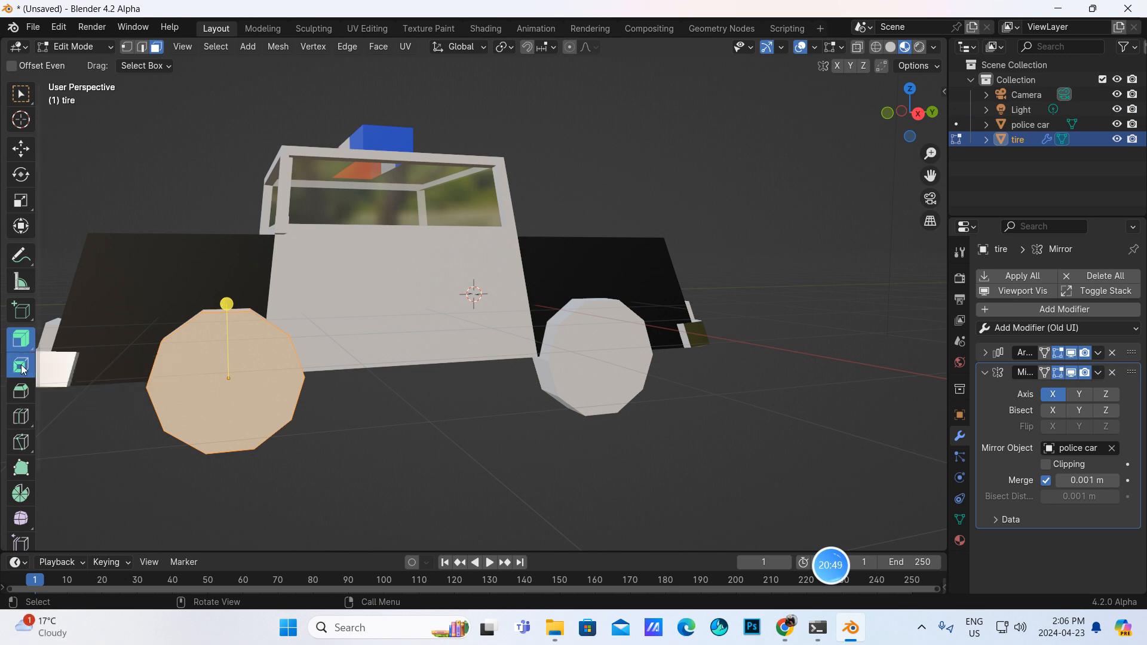
pyautogui.moveTo(266, 418); pyautogui.dragTo(255, 400)
pyautogui.hotkey('ctrl', 'z')
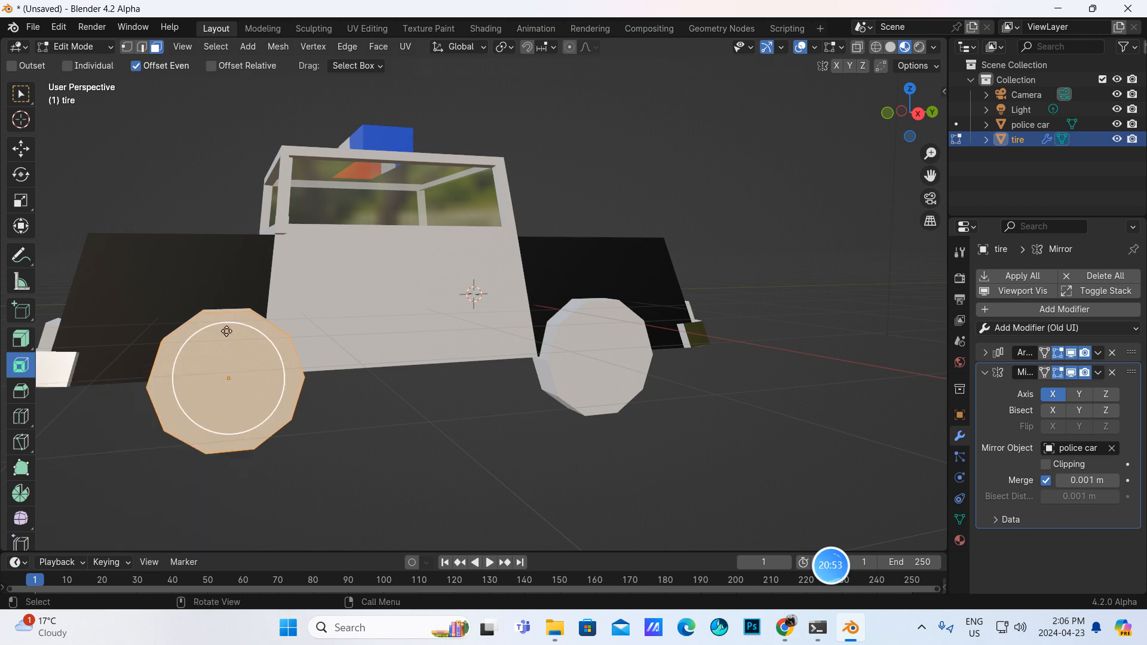
pyautogui.click(171, 355)
pyautogui.moveTo(220, 384); pyautogui.dragTo(251, 388, button='middle')
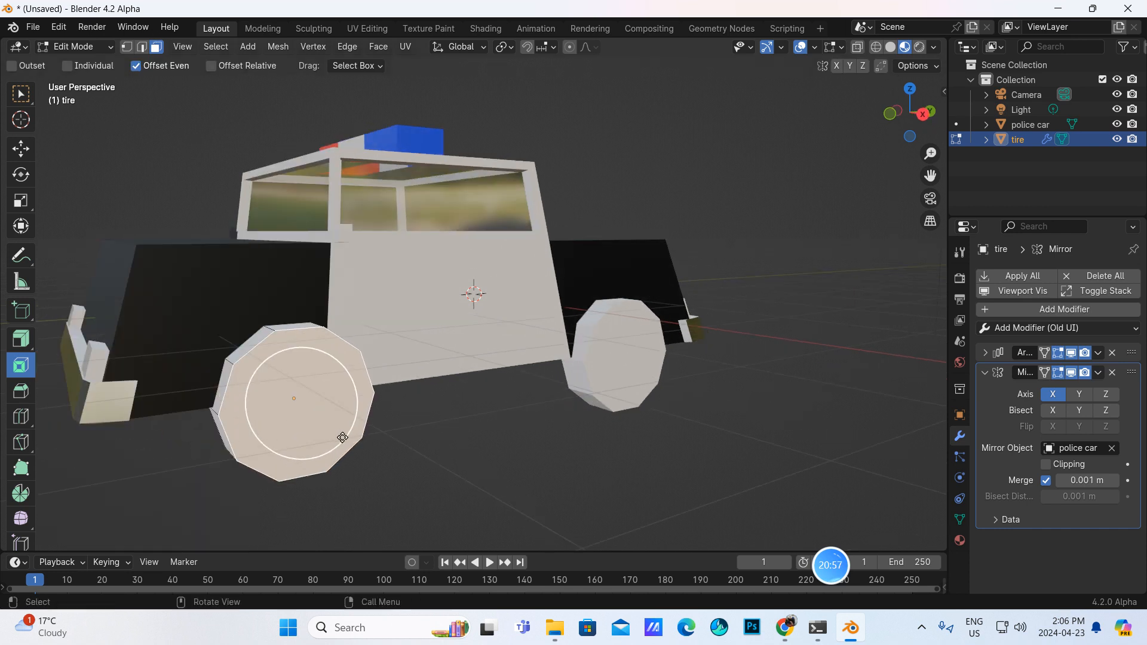
pyautogui.moveTo(346, 437); pyautogui.dragTo(400, 461)
pyautogui.moveTo(399, 461); pyautogui.dragTo(438, 450, button='middle')
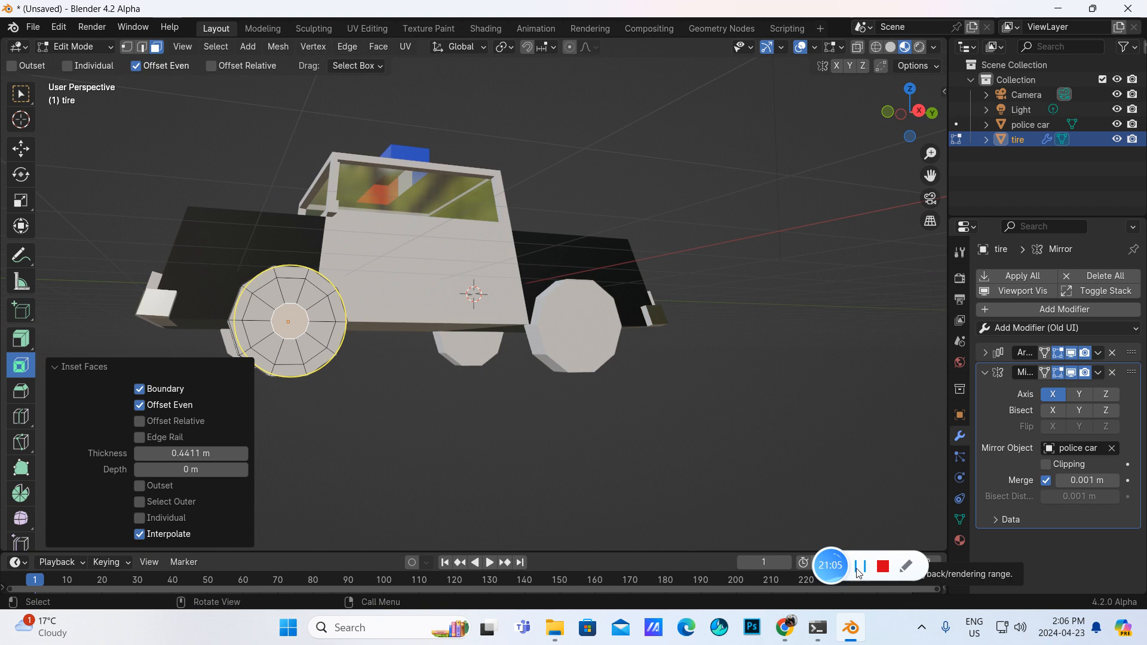
pyautogui.click(859, 571)
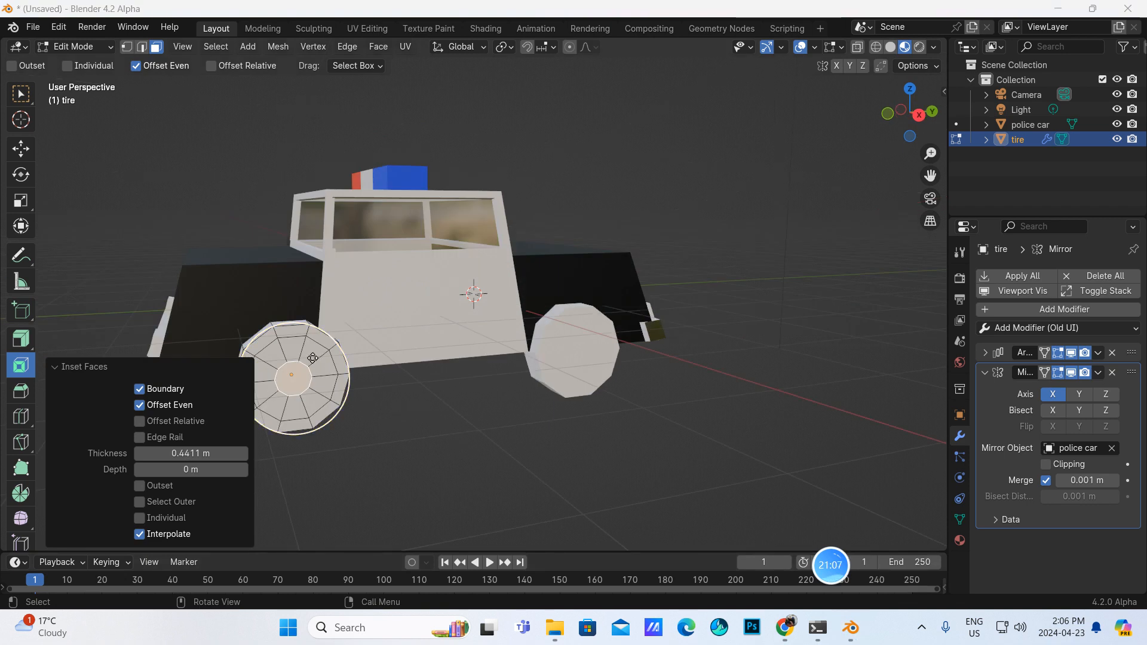
# - Extrude the tire's hub face and five alternate spoke faces outward about 0.0945 m along X
pyautogui.keyDown('shift'); pyautogui.click(294, 348); pyautogui.keyUp('shift')
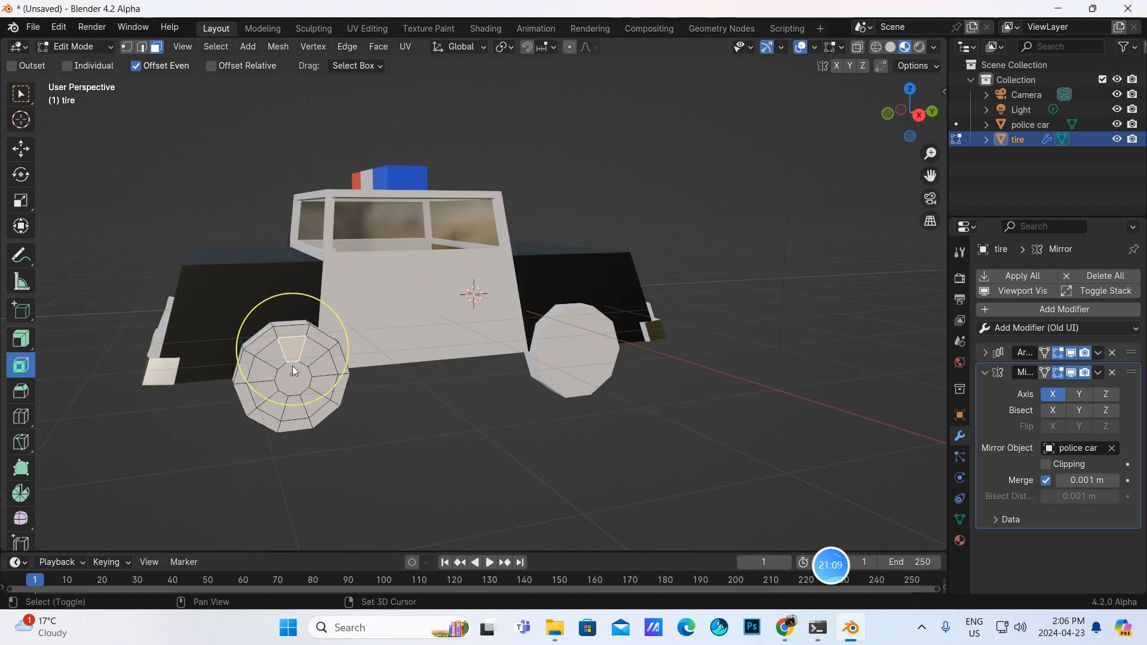
pyautogui.keyDown('shift'); pyautogui.click(257, 376); pyautogui.keyUp('shift')
pyautogui.keyDown('shift'); pyautogui.click(271, 403); pyautogui.keyUp('shift')
pyautogui.keyDown('shift'); pyautogui.click(320, 404); pyautogui.keyUp('shift')
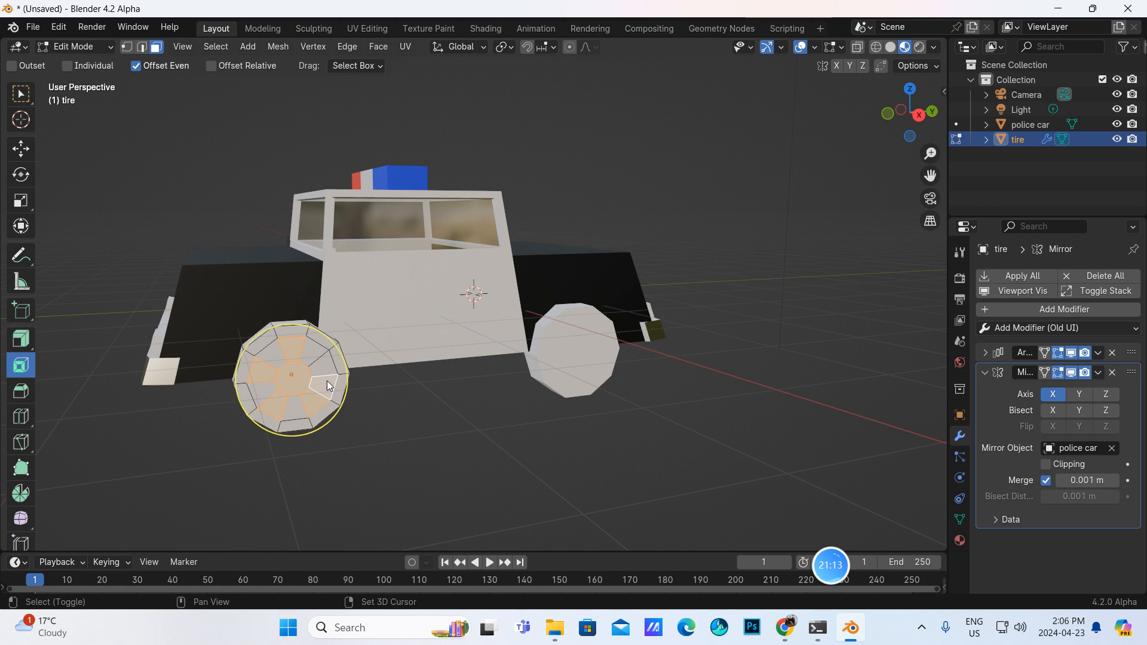
pyautogui.keyDown('shift'); pyautogui.click(321, 370); pyautogui.keyUp('shift')
pyautogui.moveTo(321, 369); pyautogui.dragTo(134, 395, button='middle')
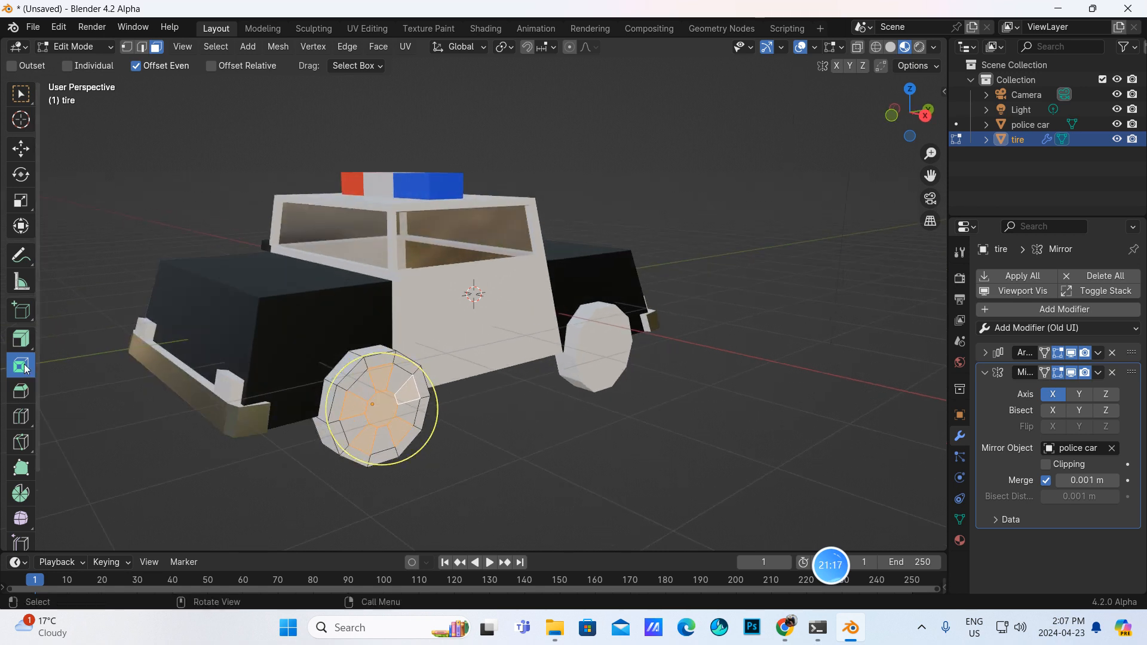
pyautogui.click(22, 340)
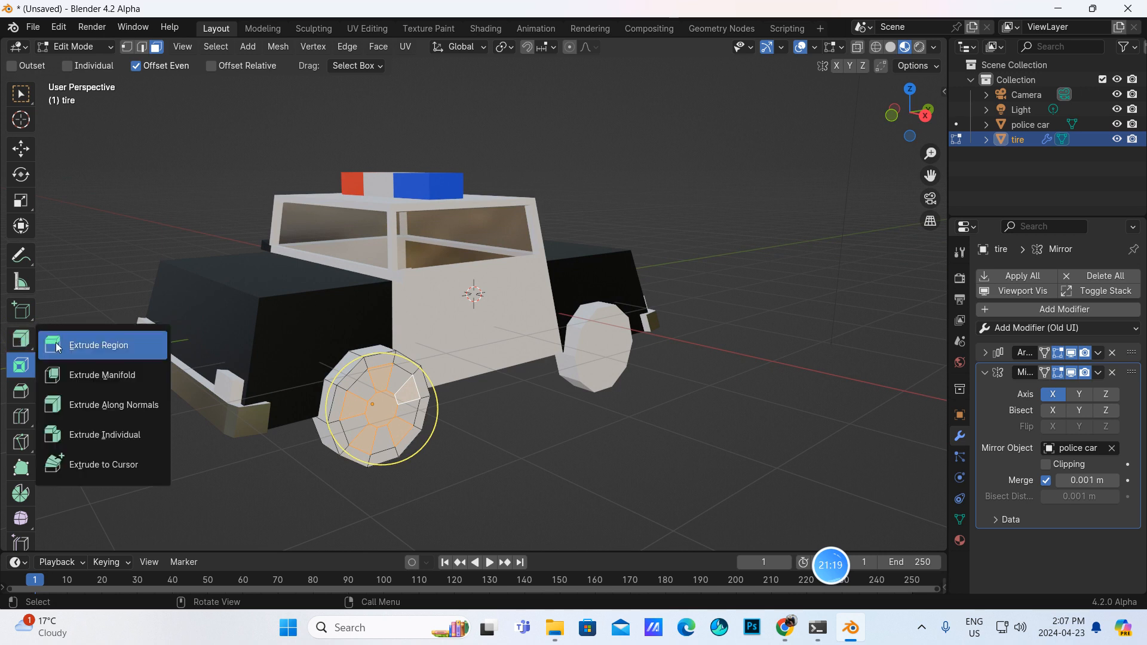
pyautogui.click(98, 345)
pyautogui.moveTo(461, 435); pyautogui.dragTo(530, 430, button='middle')
pyautogui.press('KP_1')
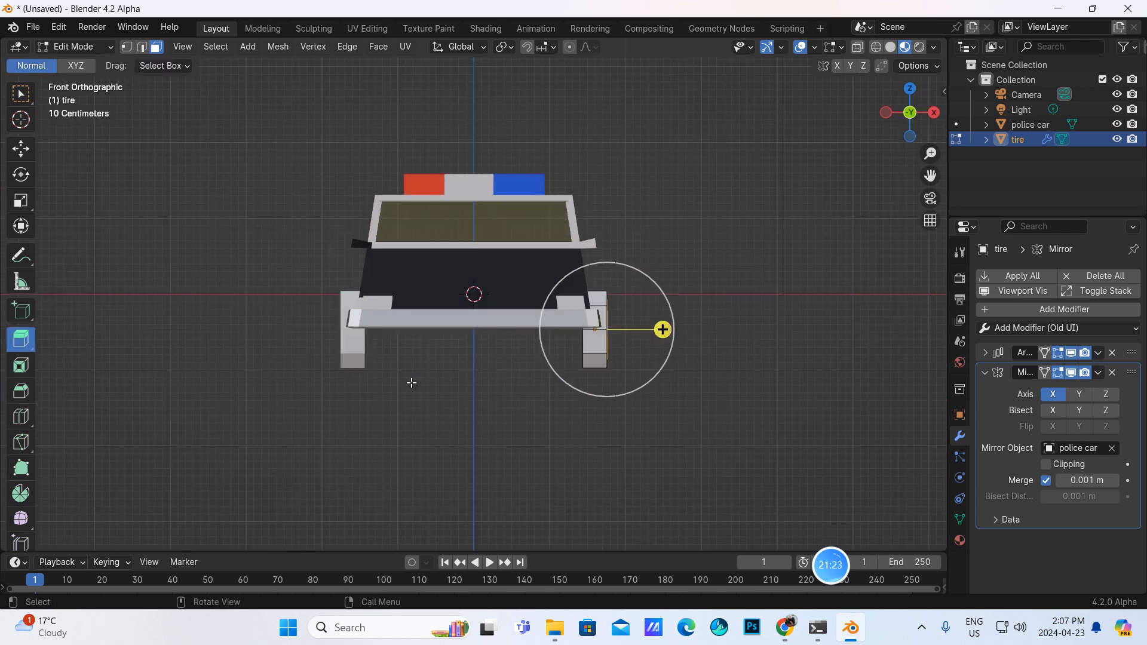
pyautogui.moveTo(683, 321); pyautogui.dragTo(684, 321)
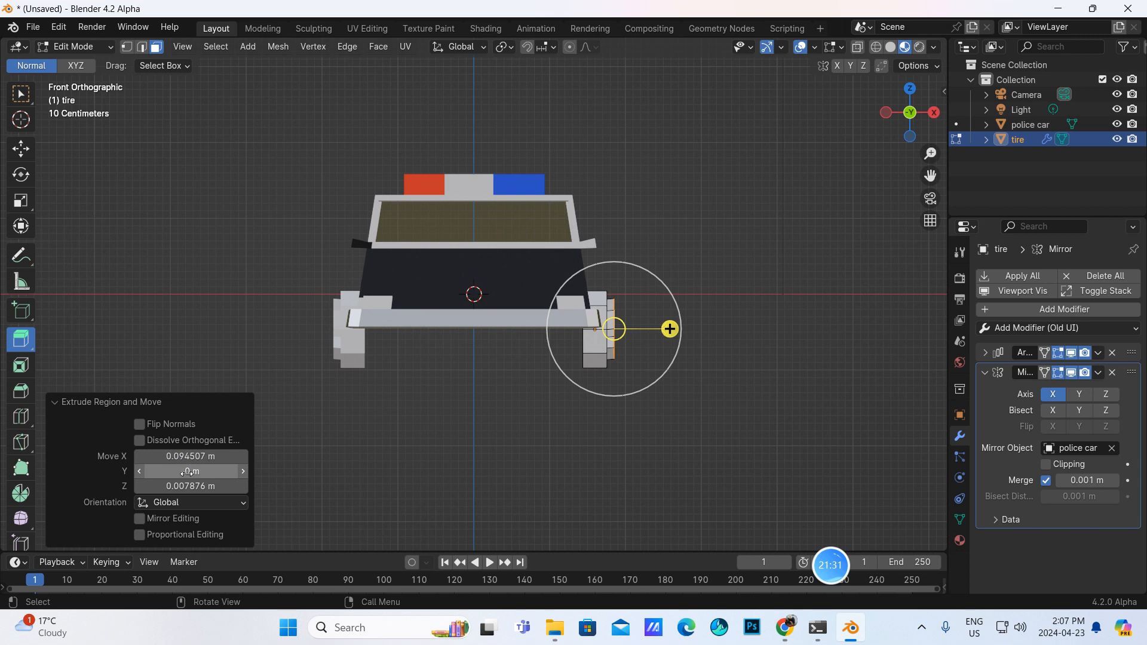
# - Set the spoke extrusion's Z movement to 0 m
pyautogui.click(178, 486)
pyautogui.press('BackSpace')
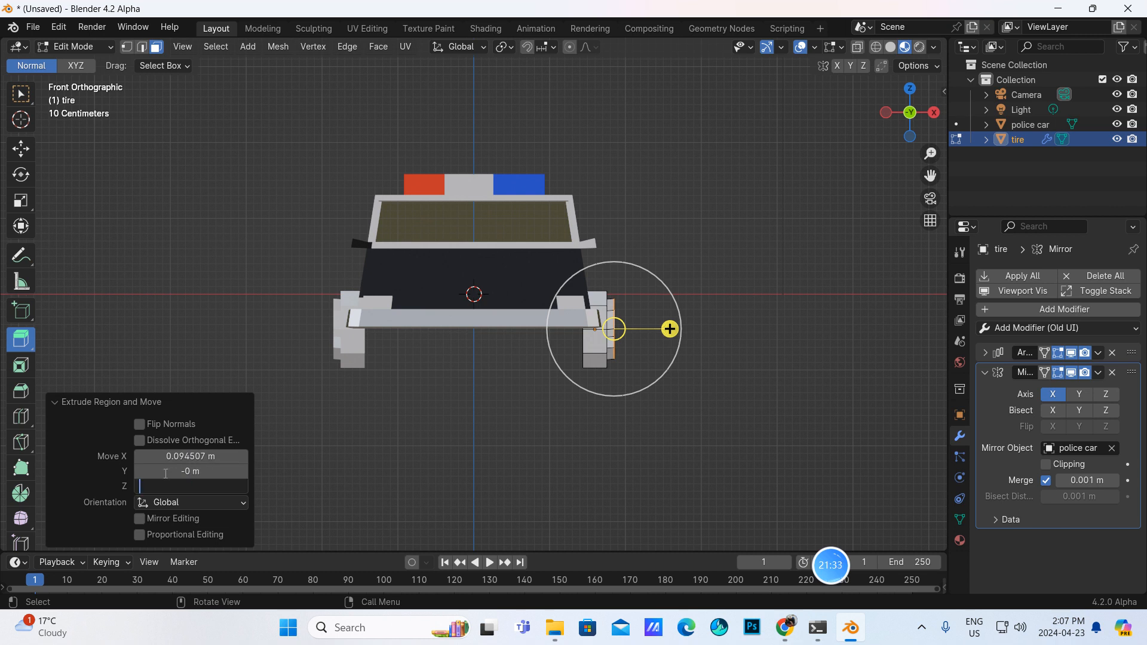
pyautogui.press('Return')
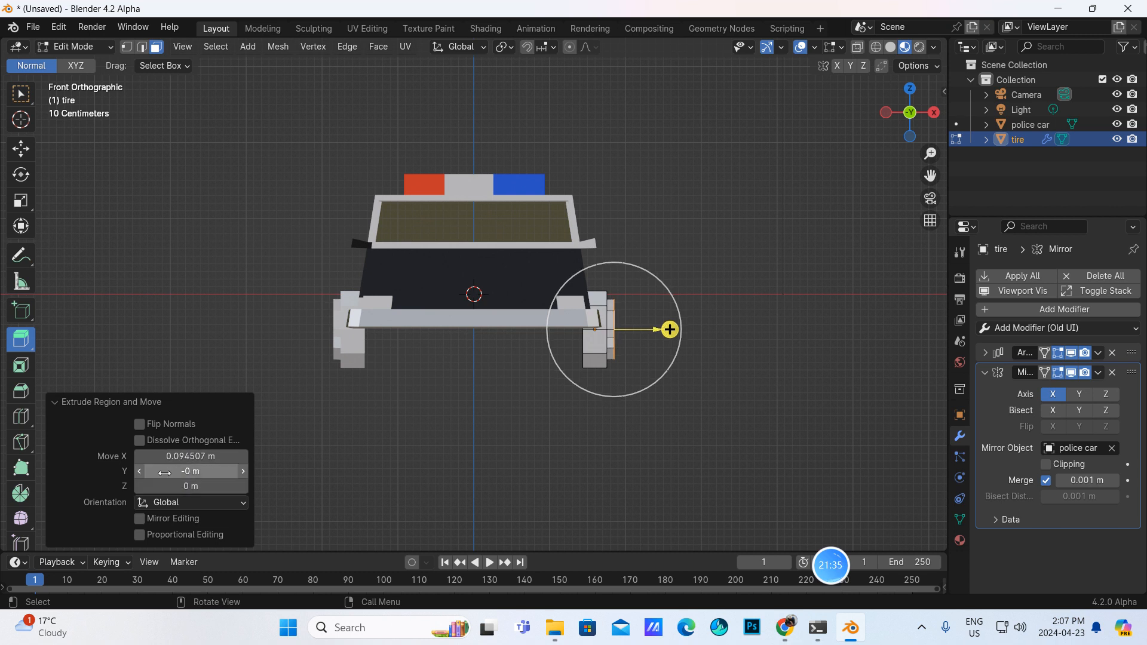
pyautogui.moveTo(662, 453); pyautogui.dragTo(573, 443, button='middle')
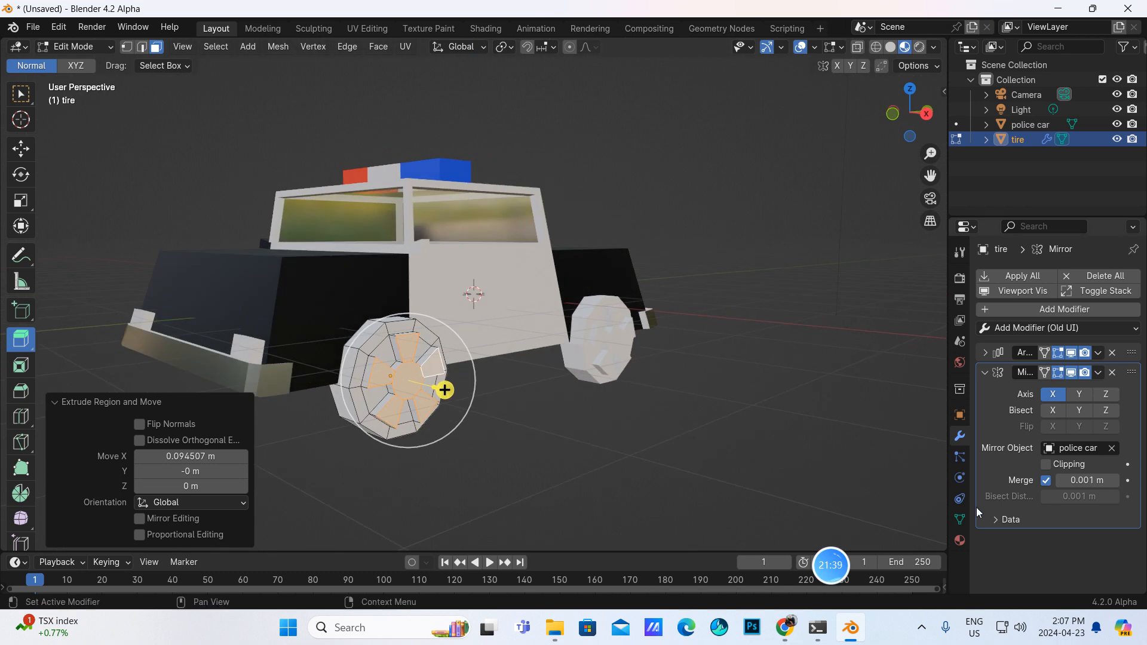
# - Create a material named "tire silver" for the tire with metallic 1.000 and roughness 0.151
pyautogui.click(959, 540)
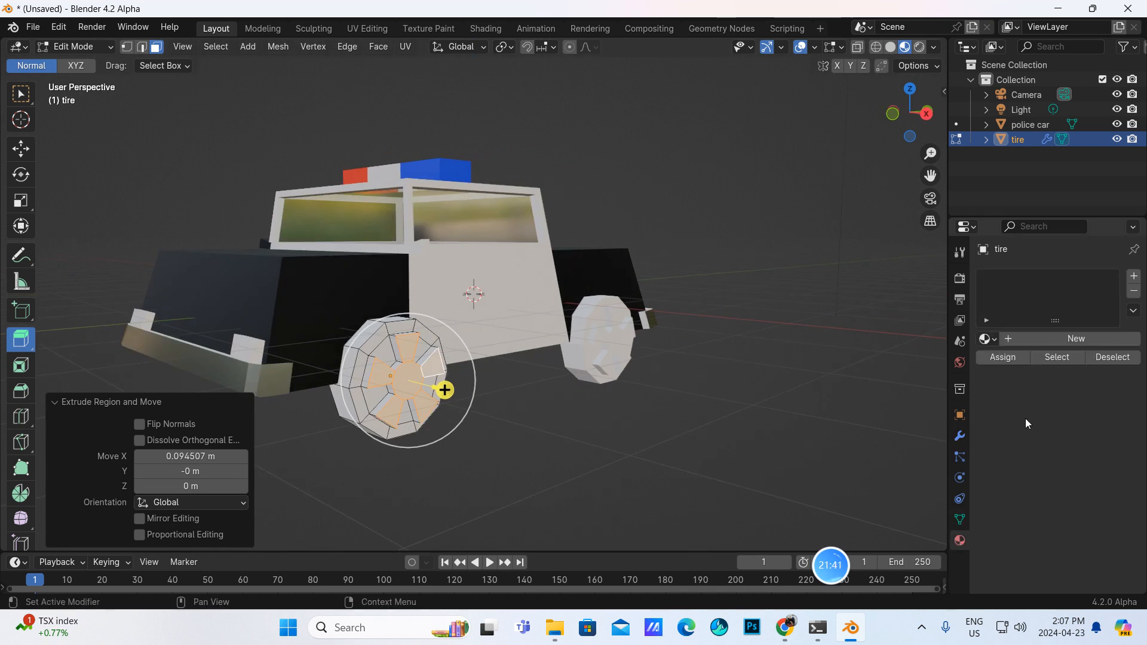
pyautogui.click(1028, 338)
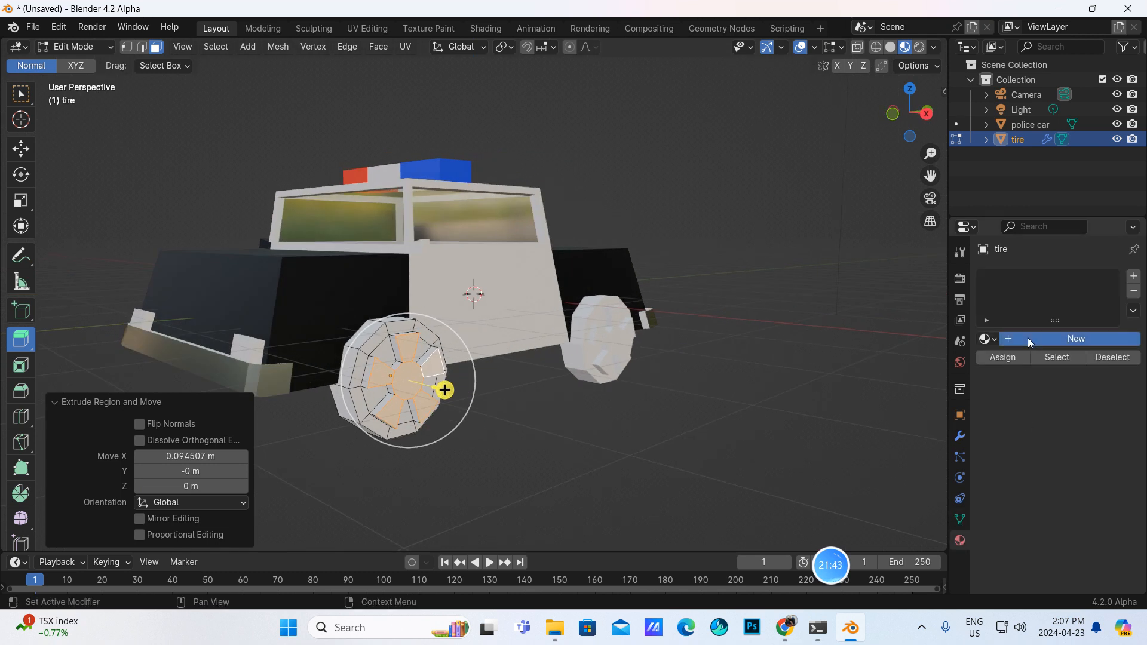
pyautogui.doubleClick(1050, 340)
pyautogui.press('BackSpace')
pyautogui.write('tire silver')
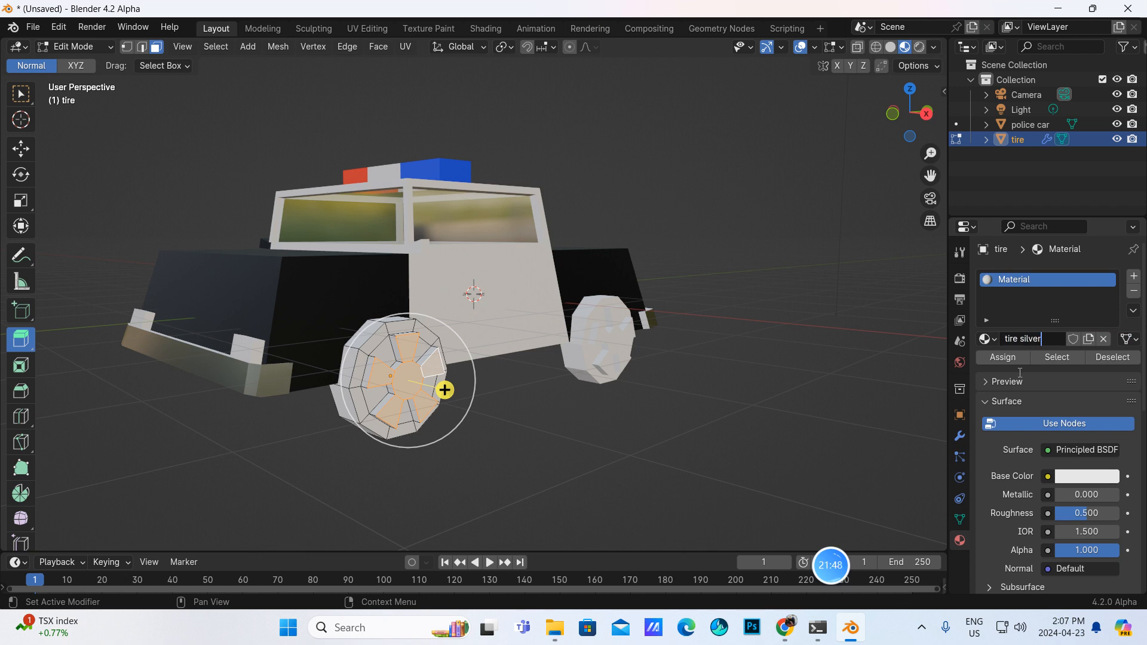
pyautogui.press('Return')
pyautogui.moveTo(1080, 494); pyautogui.dragTo(1066, 515)
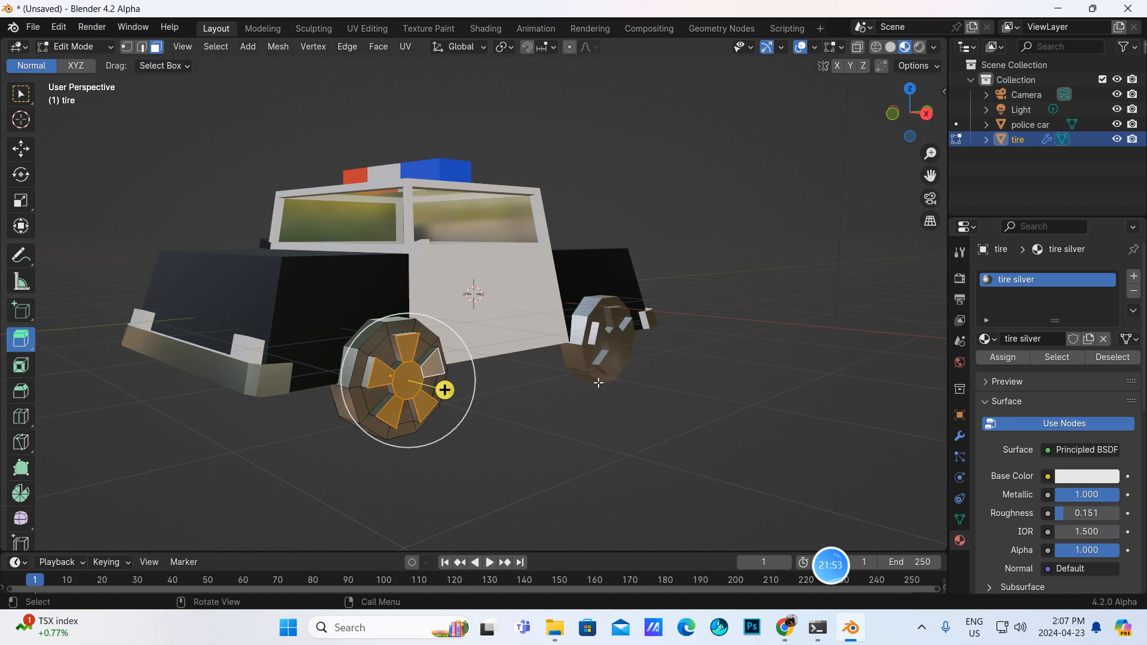
# - Add a second material slot to the tire with a new material named "tire black"
pyautogui.moveTo(613, 397); pyautogui.dragTo(521, 388, button='middle')
pyautogui.moveTo(527, 348); pyautogui.dragTo(508, 367, button='middle')
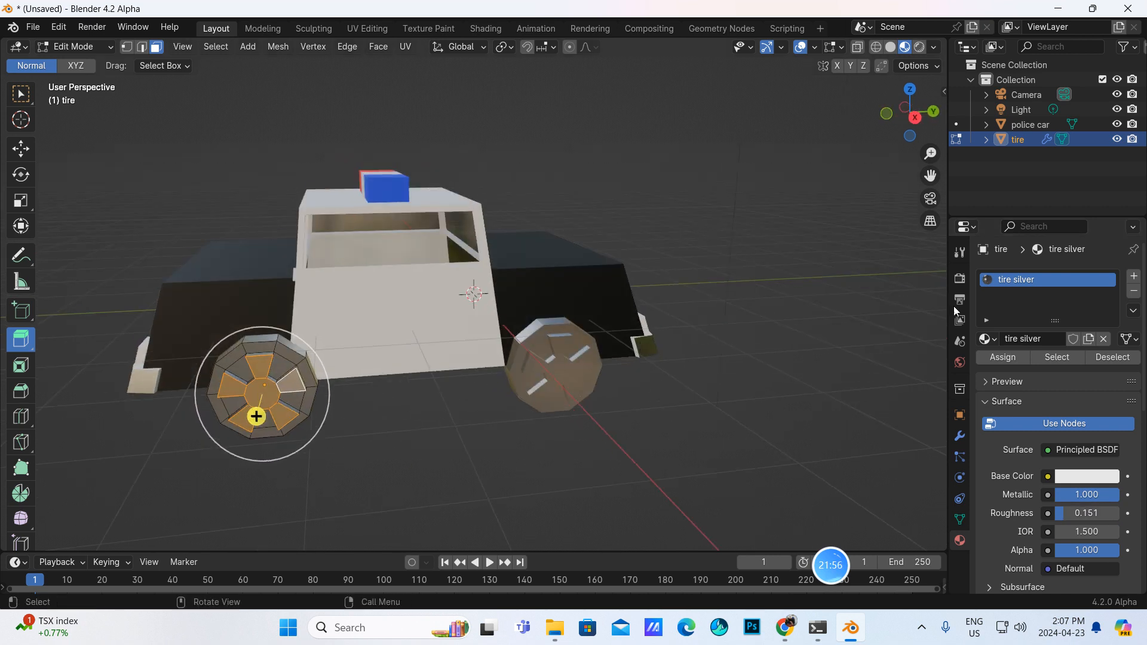
pyautogui.click(1133, 276)
pyautogui.click(1050, 368)
pyautogui.click(1051, 366)
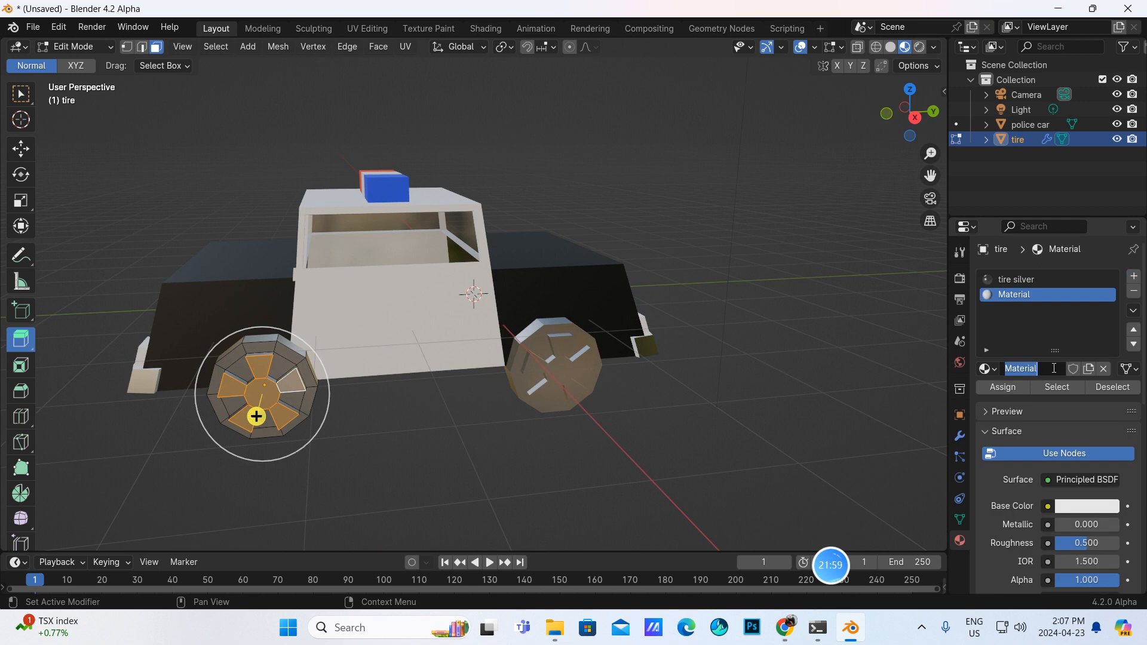
pyautogui.press('BackSpace')
pyautogui.press('Num_Lock')
pyautogui.press('BackSpace')
pyautogui.press('Return')
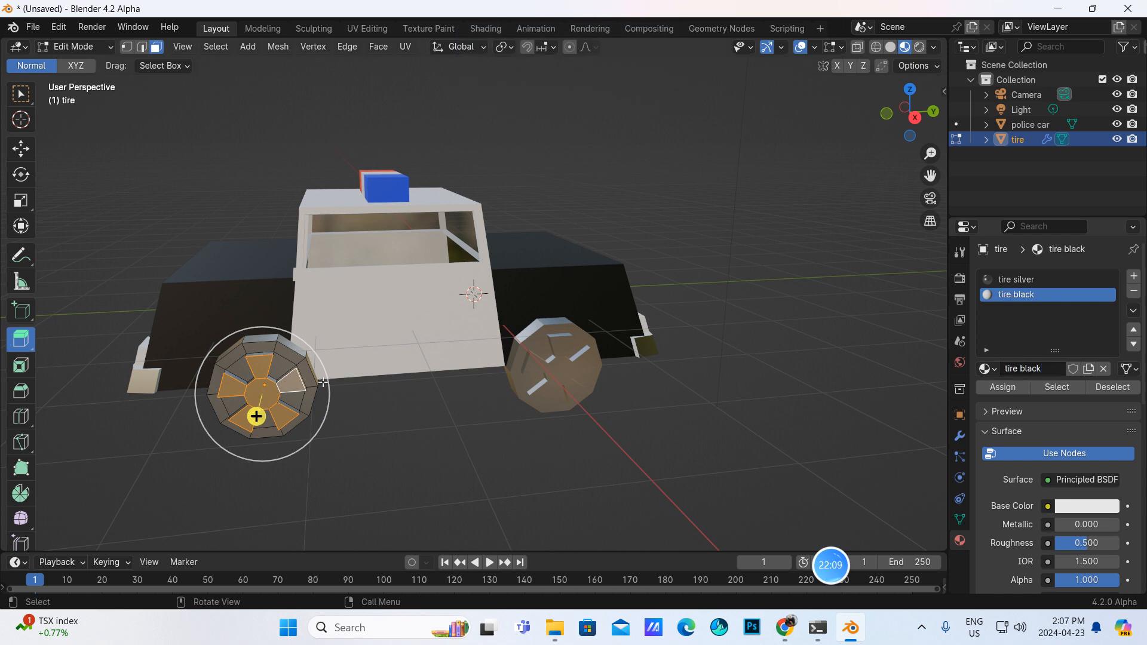
# - Assign "tire black" to all tire faces except the spokes and hub, and set its base color to black
pyautogui.moveTo(313, 353); pyautogui.dragTo(336, 338, button='middle')
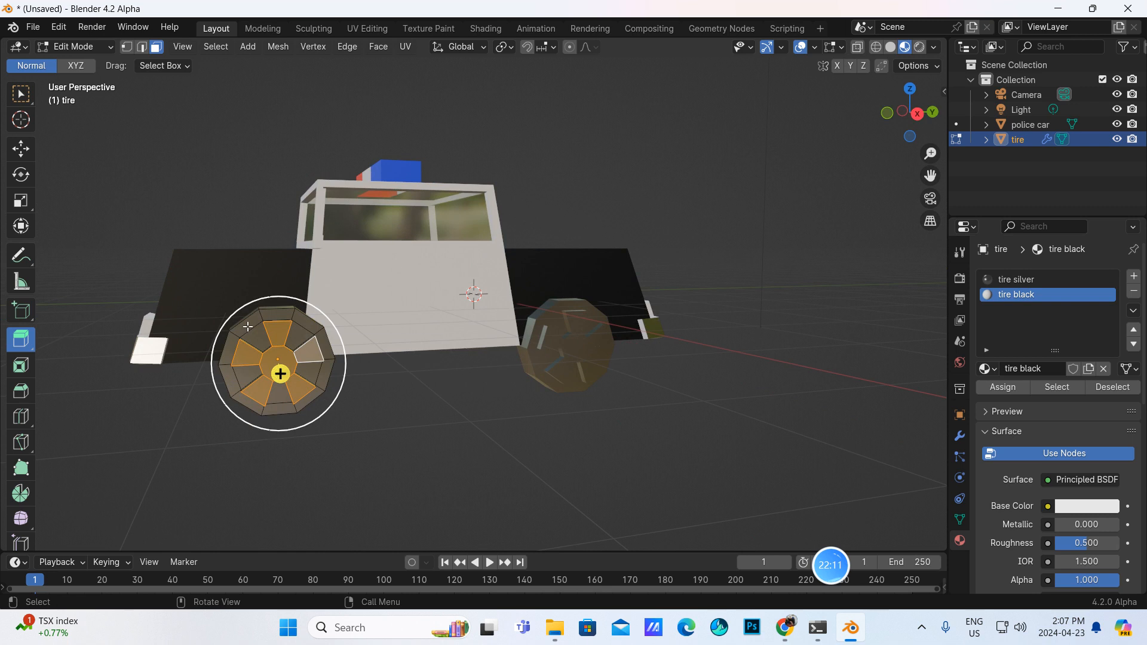
pyautogui.click(216, 48)
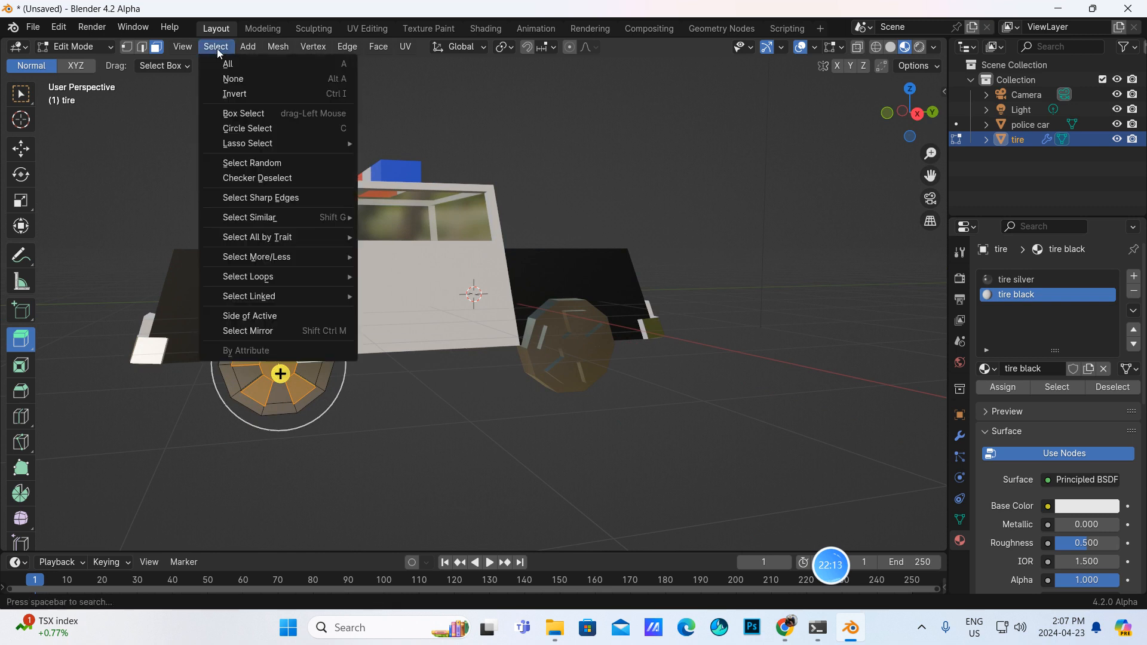
pyautogui.click(234, 94)
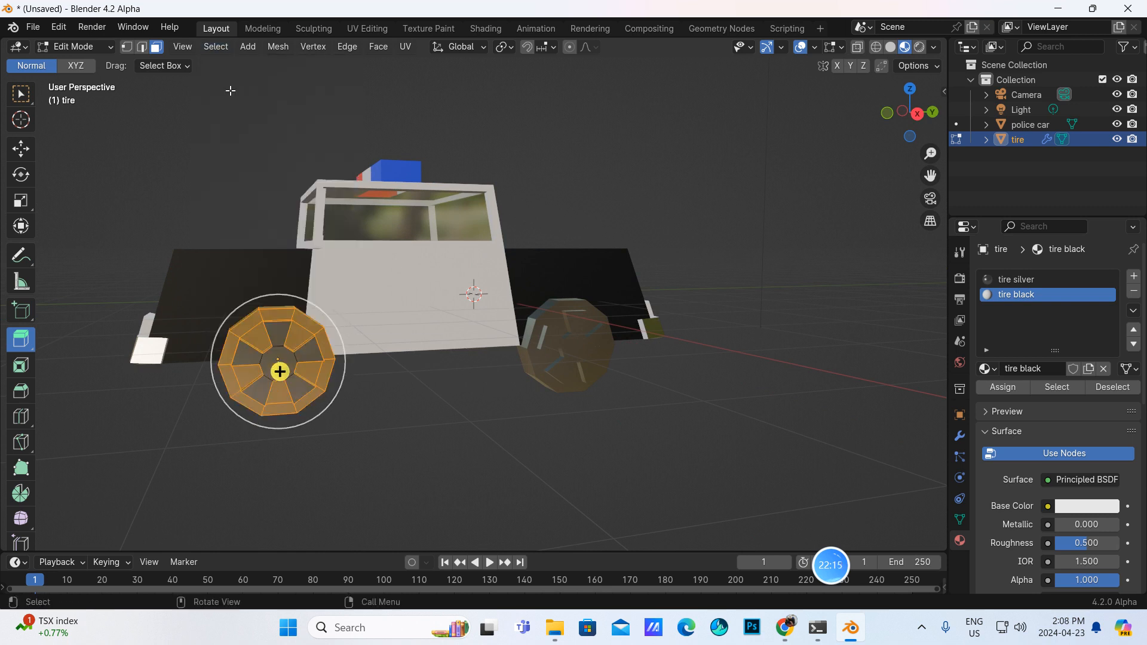
pyautogui.click(987, 387)
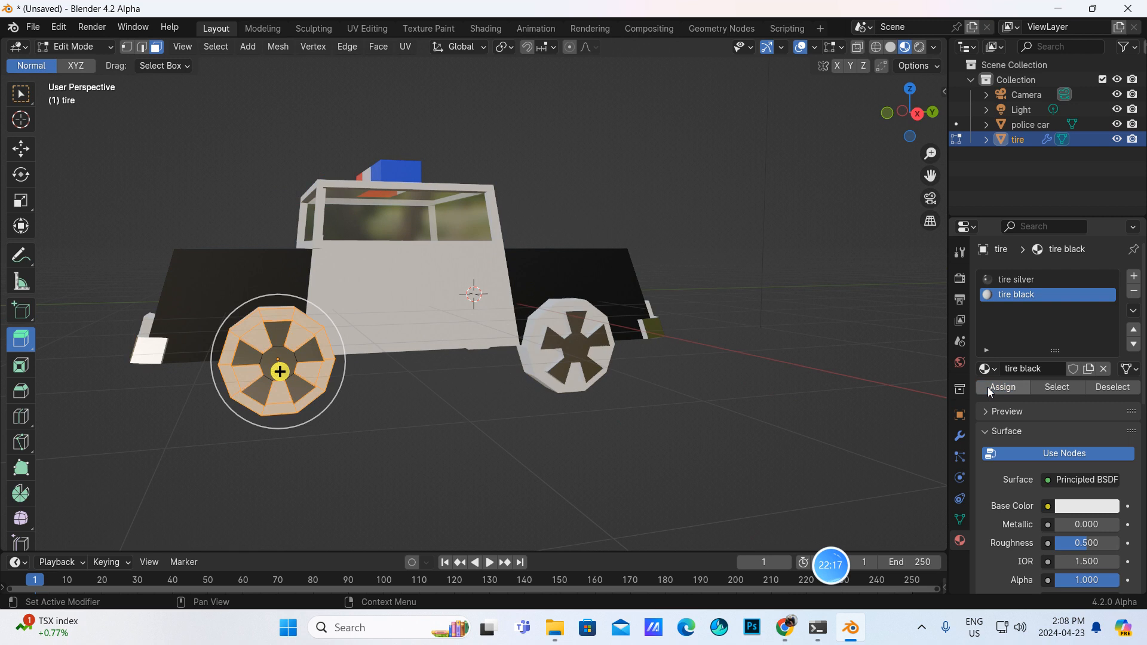
pyautogui.click(1096, 507)
pyautogui.moveTo(1109, 291); pyautogui.dragTo(1108, 401)
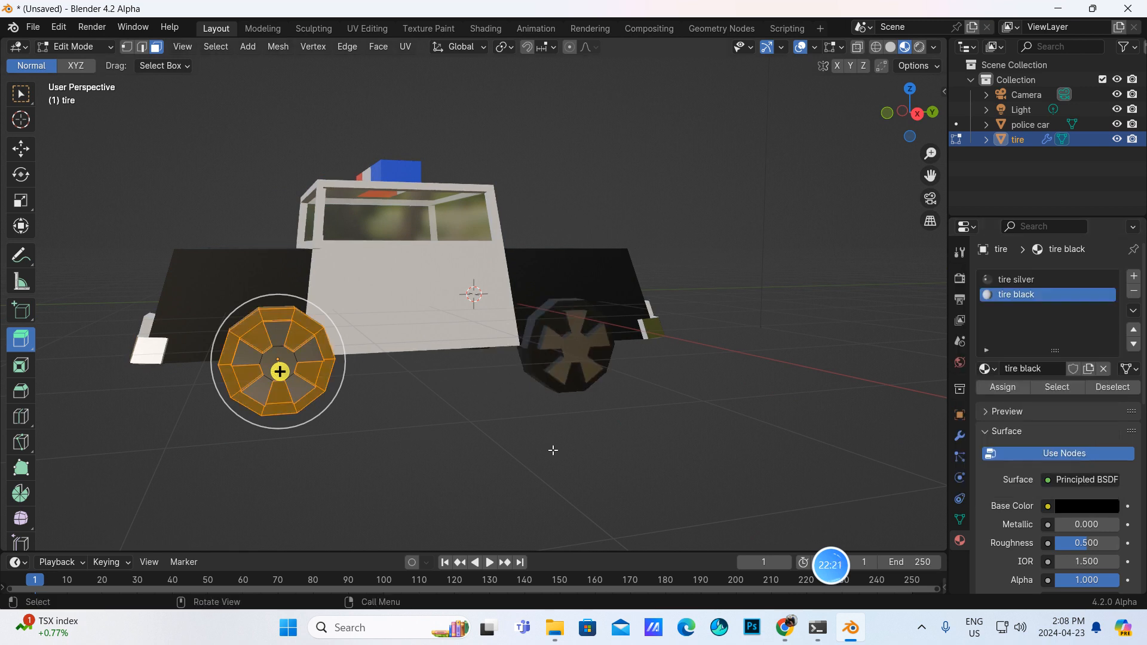
pyautogui.moveTo(537, 464); pyautogui.dragTo(543, 464, button='middle')
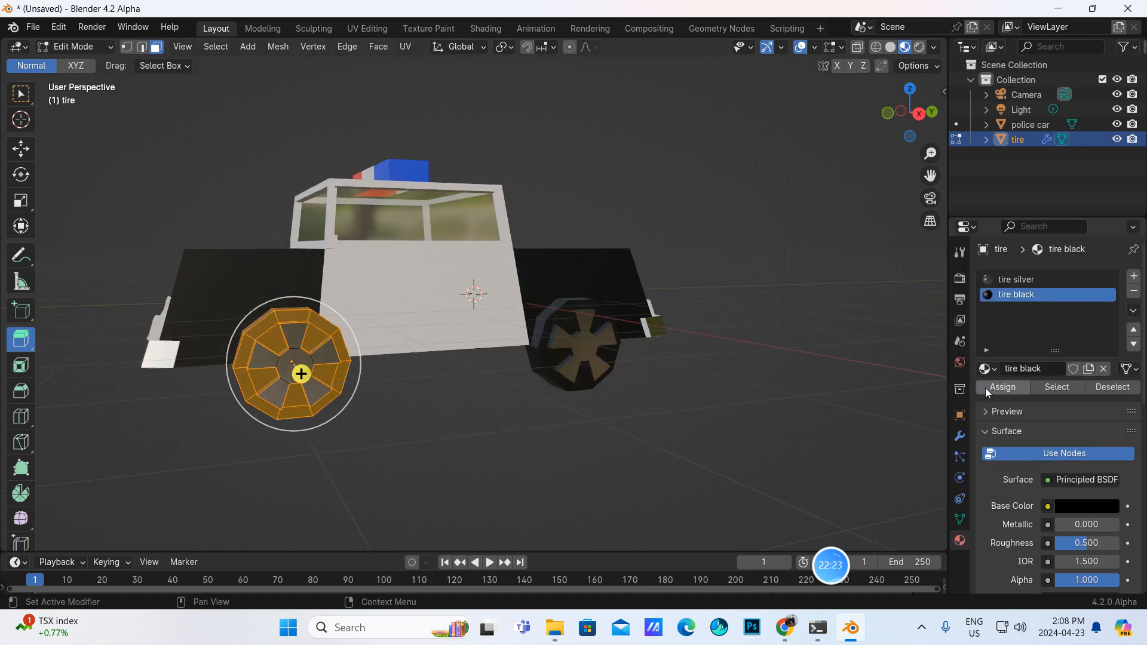
# - Leave Edit Mode on the tire and enter Edit Mode on the police car body
pyautogui.moveTo(625, 356); pyautogui.dragTo(581, 322, button='middle')
pyautogui.click(74, 47)
pyautogui.click(69, 59)
pyautogui.moveTo(499, 247); pyautogui.dragTo(416, 268, button='middle')
pyautogui.click(424, 282)
pyautogui.click(109, 46)
pyautogui.click(67, 77)
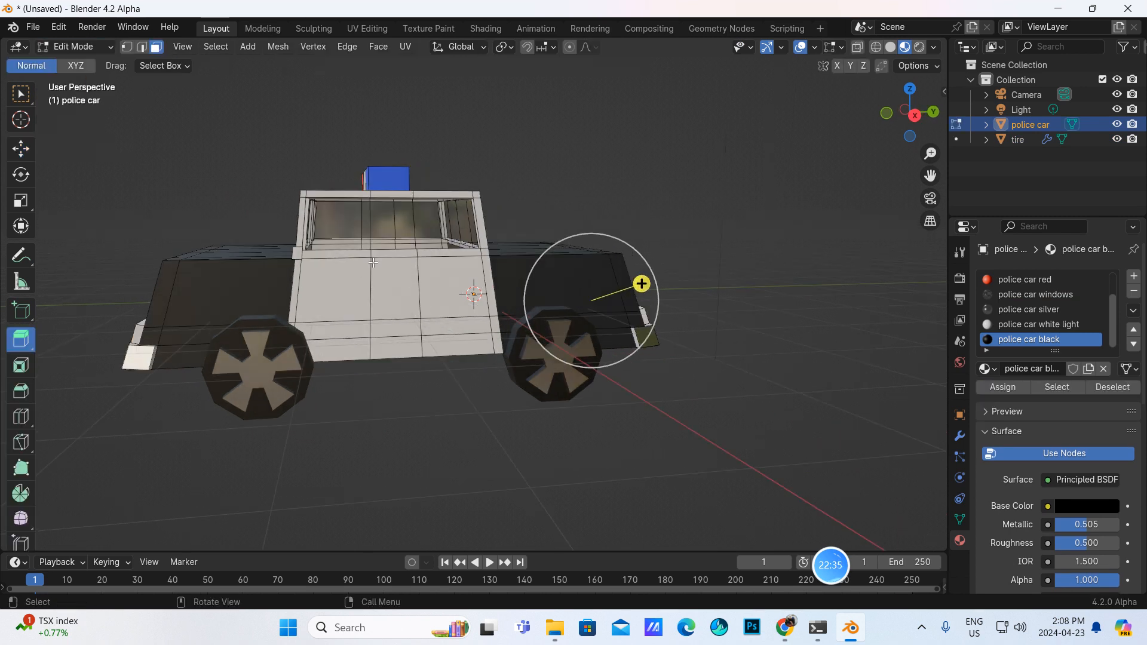
# - Bevel the vertical edge loop running over the cabin and down through the doors, in solid shading, with a width of about 0.025 m
pyautogui.scroll(2, 364, 218)
pyautogui.moveTo(292, 244); pyautogui.dragTo(400, 207, button='middle')
pyautogui.click(890, 47)
pyautogui.moveTo(420, 283); pyautogui.dragTo(375, 216, button='middle')
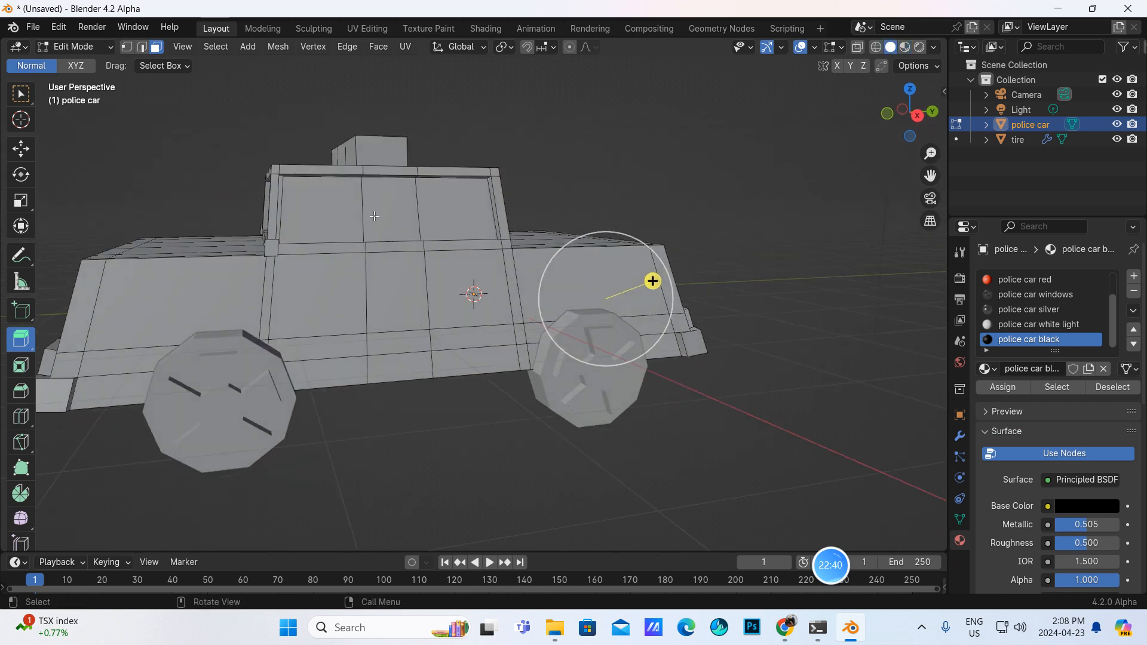
pyautogui.keyDown('alt'); pyautogui.click(363, 171); pyautogui.keyUp('alt')
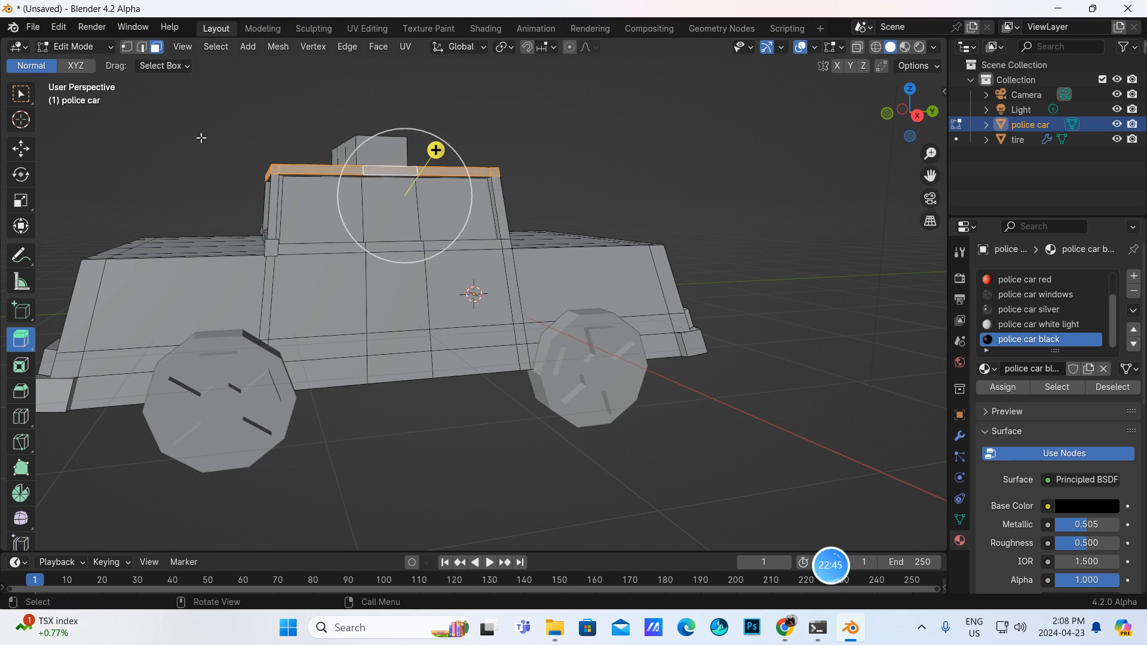
pyautogui.click(144, 49)
pyautogui.click(288, 102)
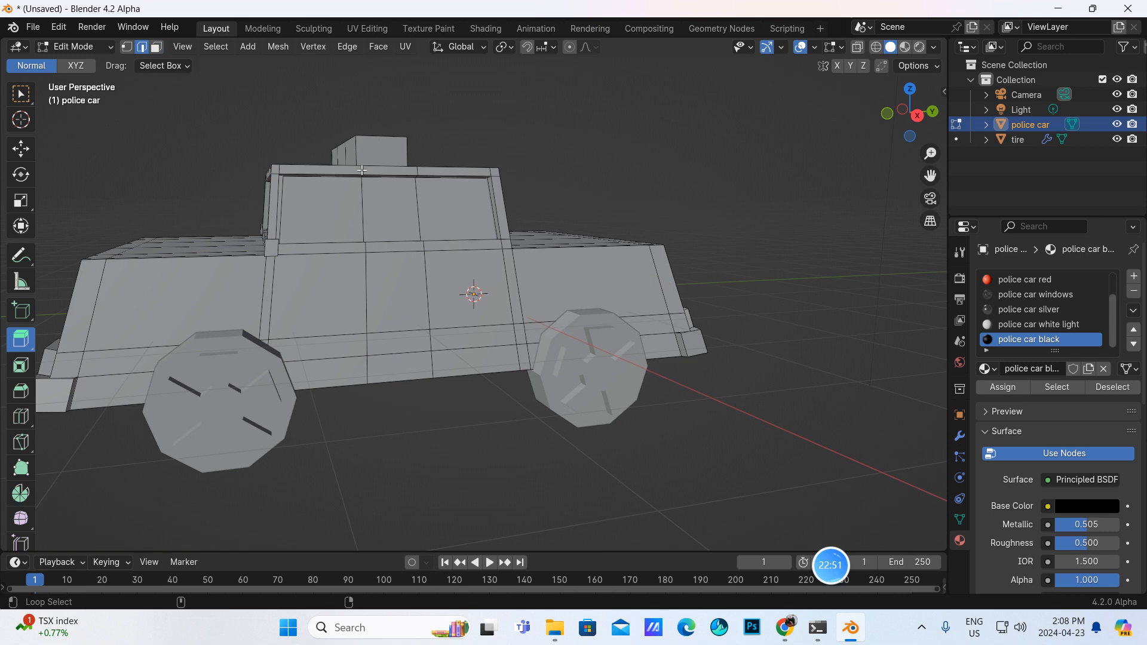
pyautogui.keyDown('alt'); pyautogui.click(361, 195); pyautogui.keyUp('alt')
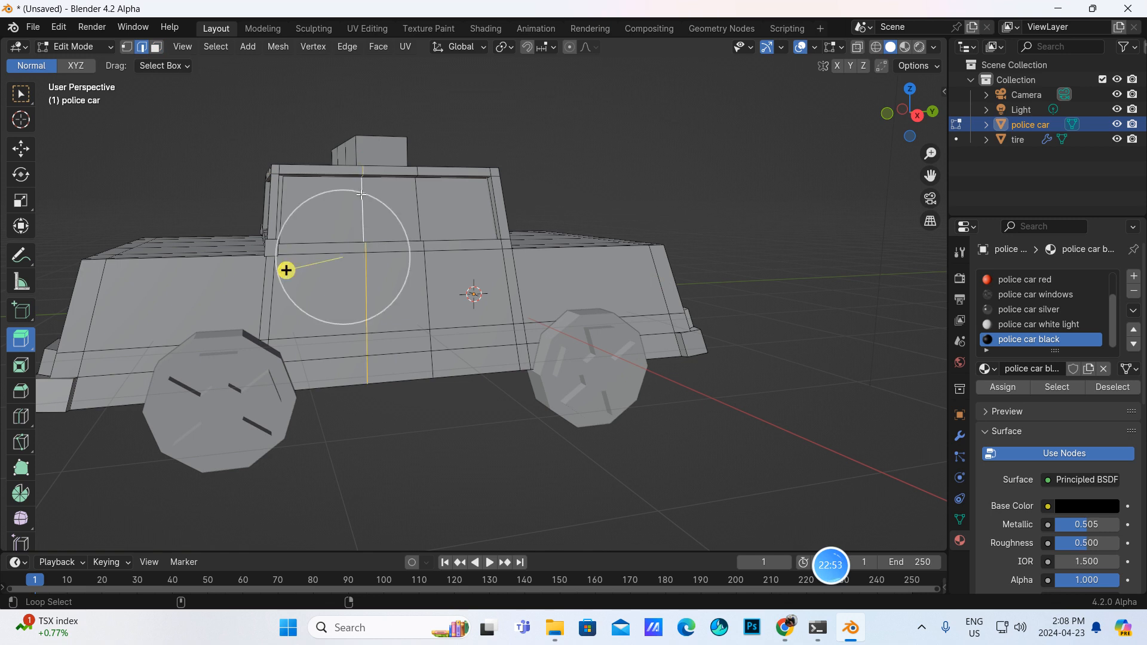
pyautogui.moveTo(365, 197)
pyautogui.mouseDown(button='middle')
pyautogui.moveTo(454, 203)
pyautogui.moveTo(371, 210)
pyautogui.mouseUp(button='middle')
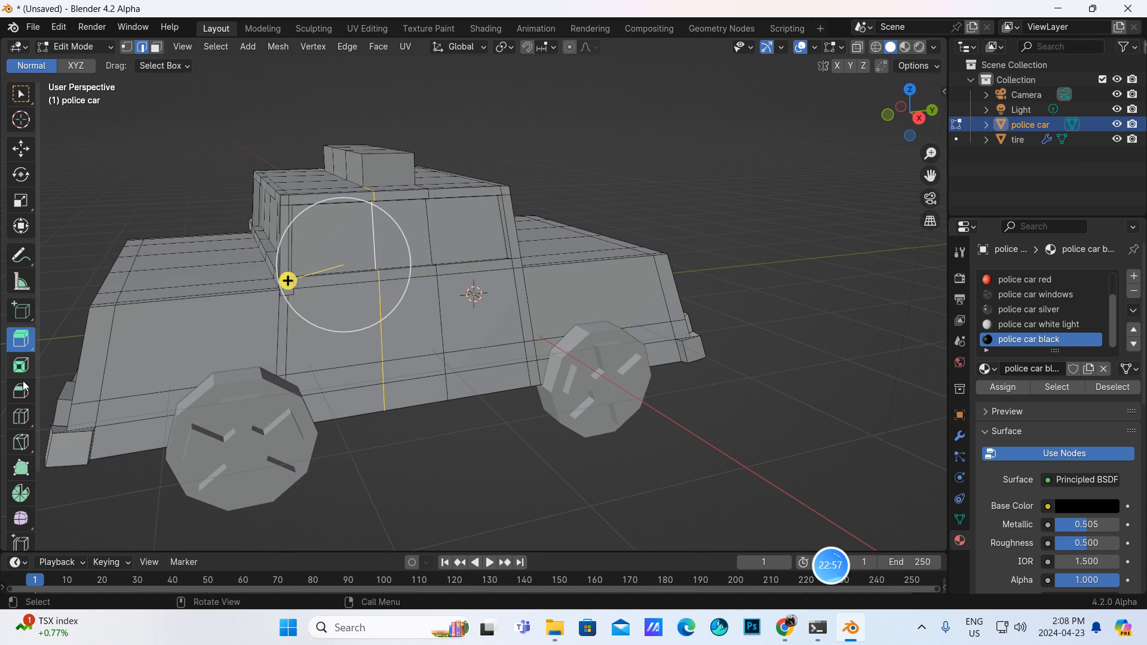
pyautogui.click(21, 391)
pyautogui.moveTo(268, 286); pyautogui.dragTo(264, 289)
pyautogui.moveTo(412, 295); pyautogui.dragTo(564, 290, button='middle')
# - Extrude the narrow beveled strip through the doors and roof inward along its normals by about -0.033 m
pyautogui.click(21, 338)
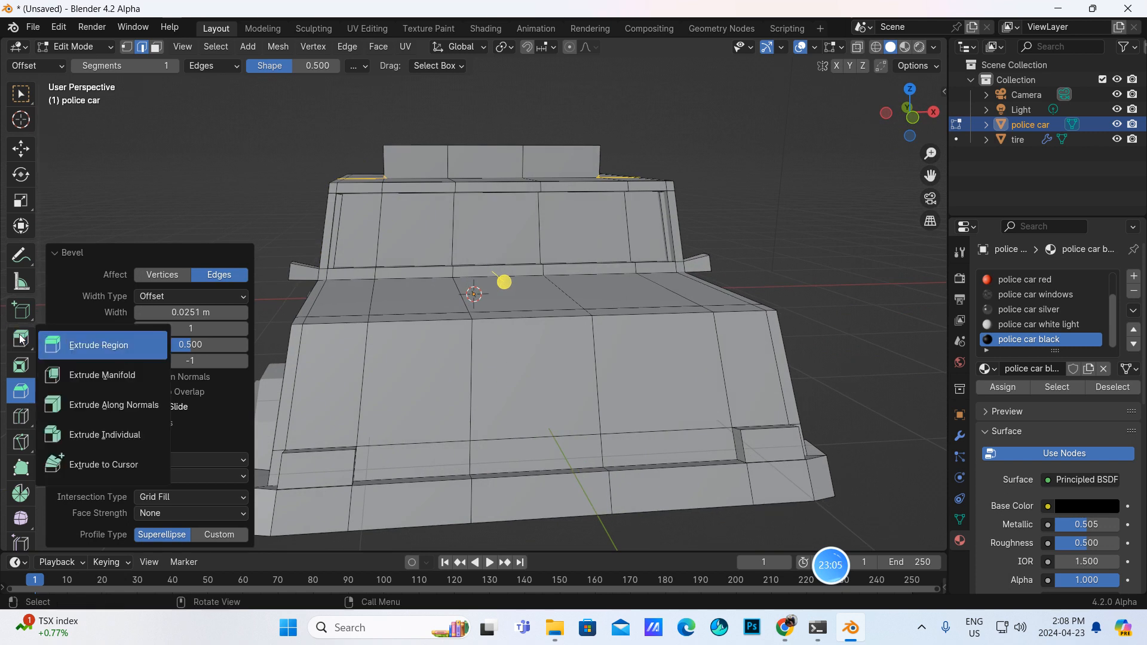
pyautogui.click(98, 382)
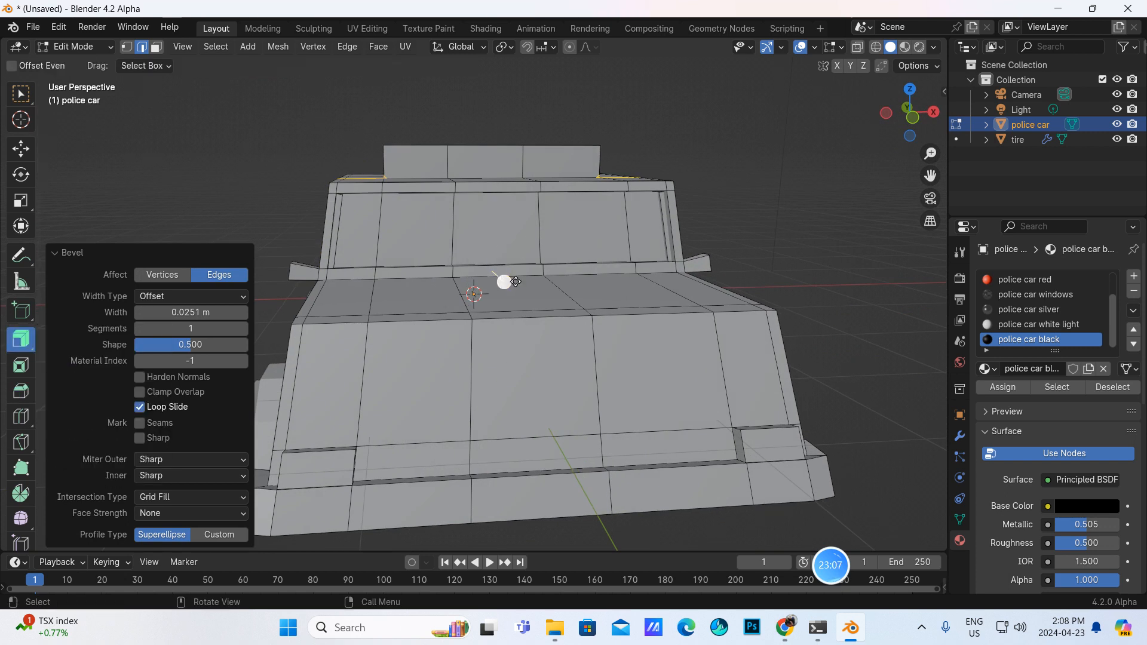
pyautogui.moveTo(519, 283); pyautogui.dragTo(331, 276, button='middle')
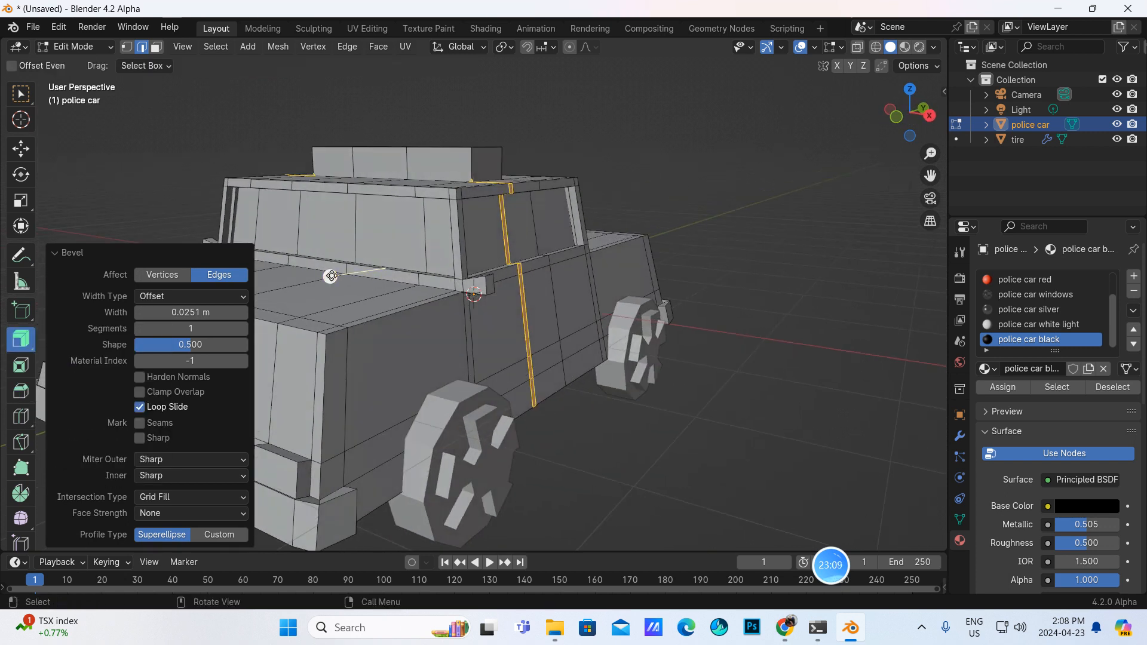
pyautogui.moveTo(329, 275); pyautogui.dragTo(322, 277)
pyautogui.moveTo(531, 295); pyautogui.dragTo(475, 298, button='middle')
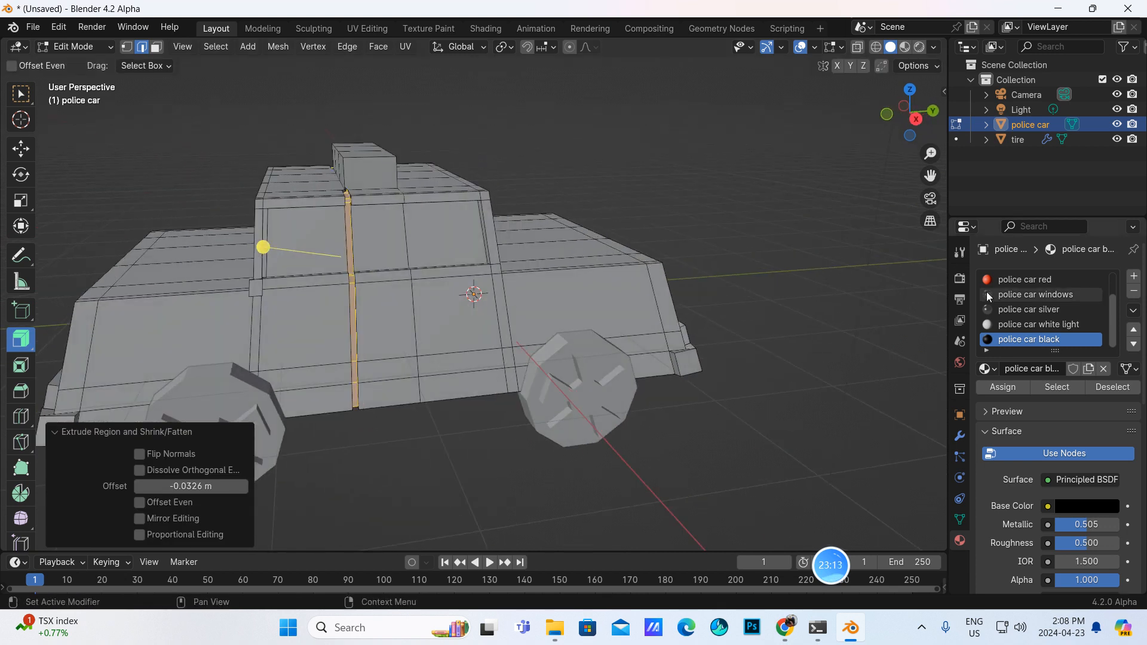
# - Assign "police car black" to the recessed door strip, and check the car in Object Mode with material preview shading
pyautogui.click(1000, 388)
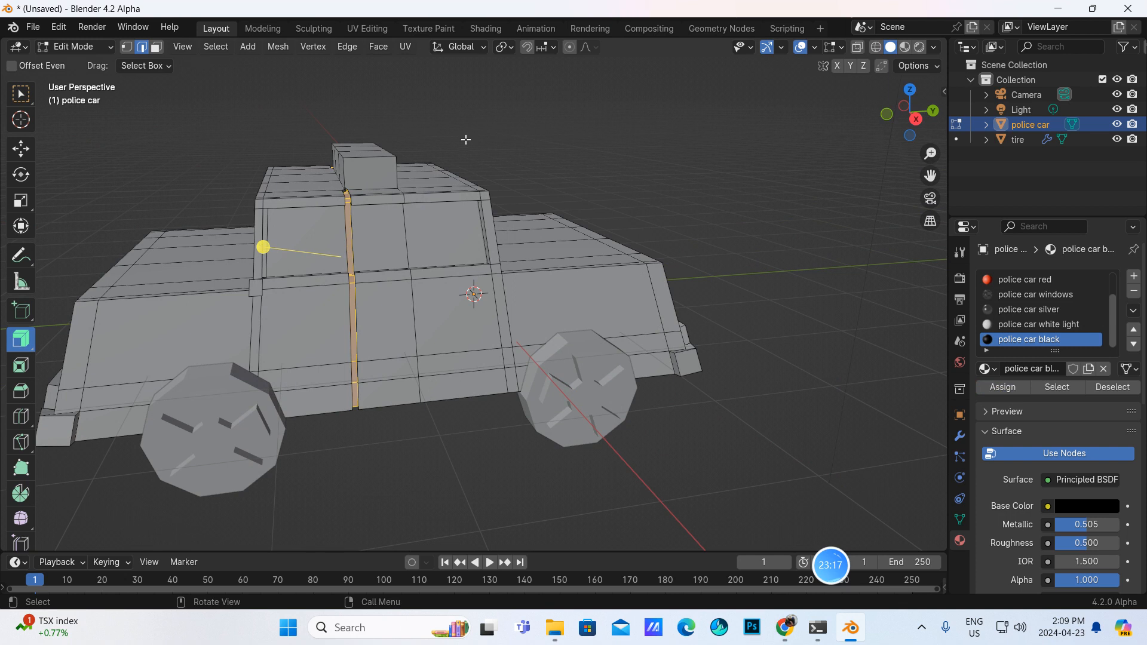
pyautogui.click(111, 46)
pyautogui.click(96, 62)
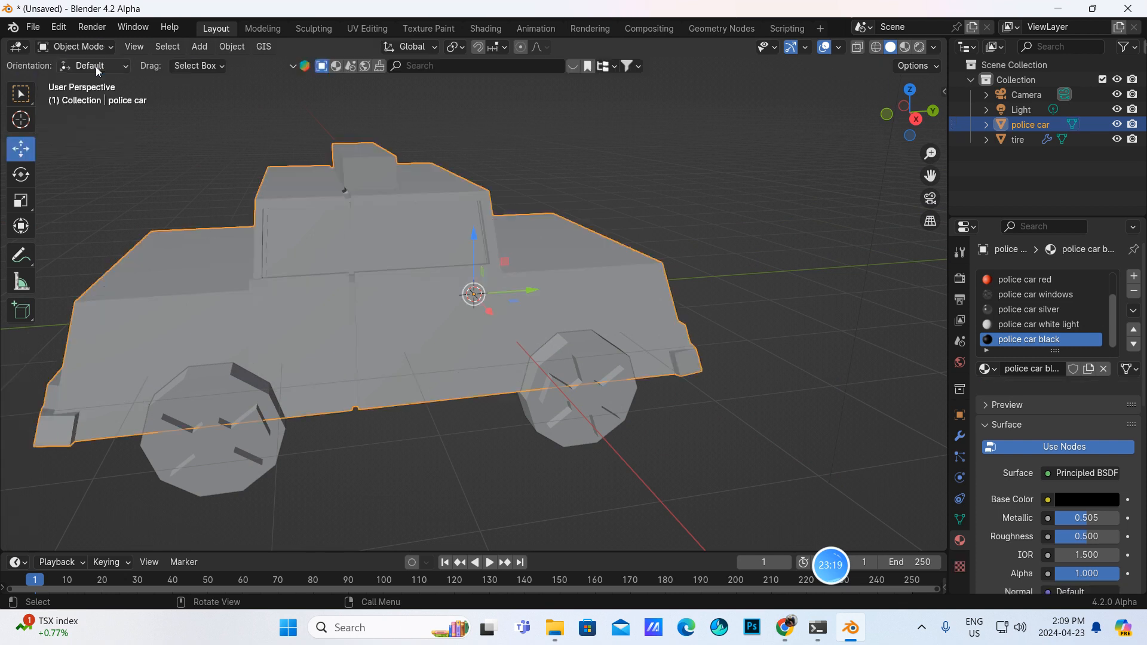
pyautogui.click(904, 47)
pyautogui.moveTo(594, 241)
pyautogui.mouseDown(button='middle')
pyautogui.moveTo(665, 234)
pyautogui.moveTo(578, 235)
pyautogui.moveTo(625, 238)
pyautogui.moveTo(524, 296)
pyautogui.moveTo(600, 290)
pyautogui.moveTo(499, 291)
pyautogui.moveTo(730, 288)
pyautogui.mouseUp(button='middle')
pyautogui.scroll(2, 636, 264)
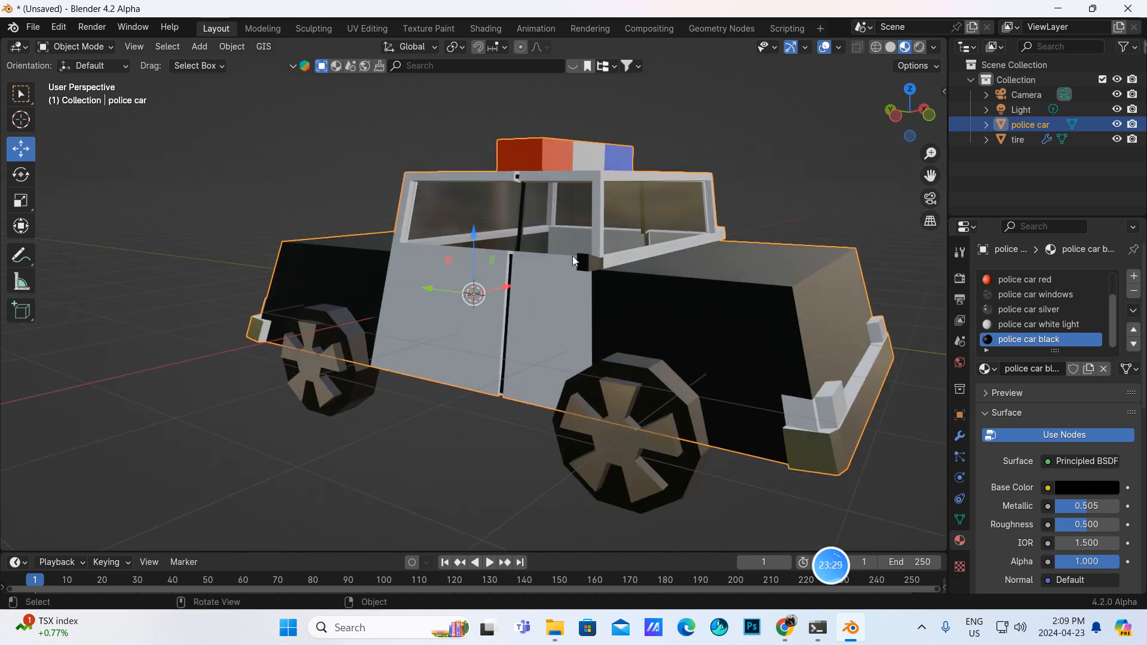
# - Assign "police car black" to the faces of the white side mirror in Edit Mode, and return to Object Mode
pyautogui.press('Tab')
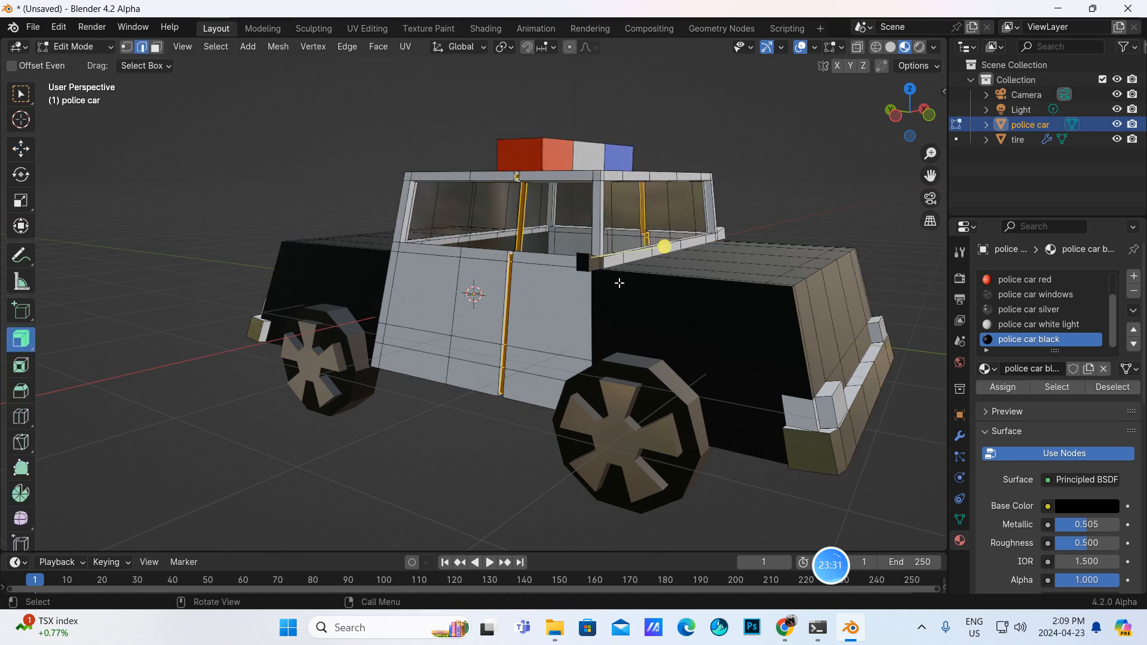
pyautogui.keyDown('ctrl'); pyautogui.click(596, 265); pyautogui.keyUp('ctrl')
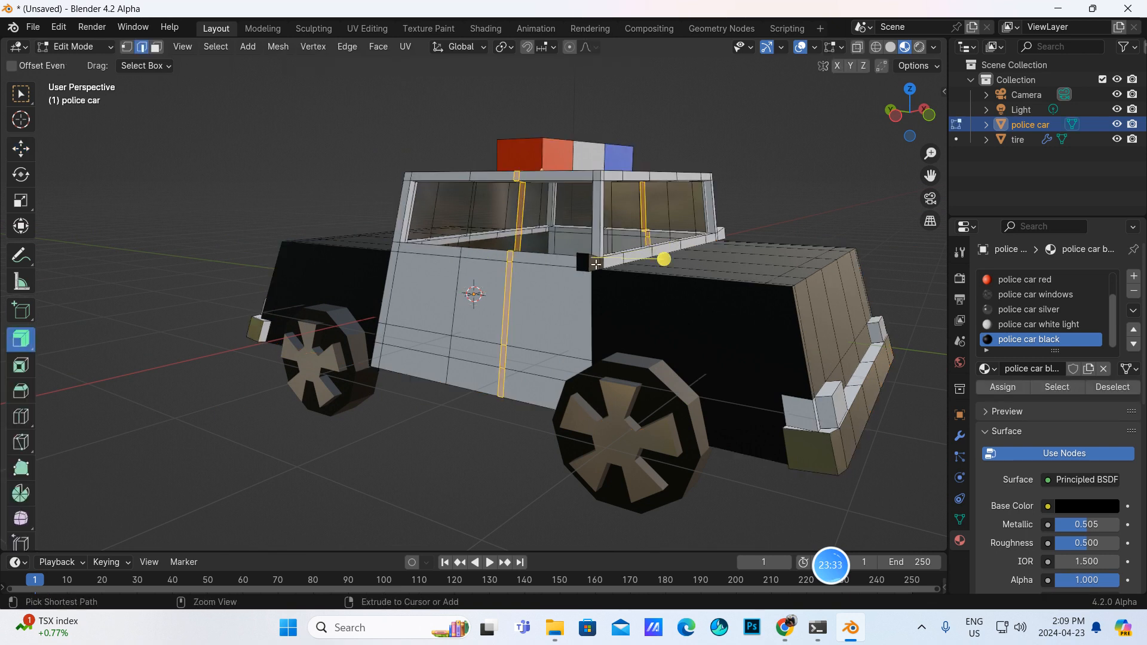
pyautogui.moveTo(601, 272); pyautogui.dragTo(355, 332, button='middle')
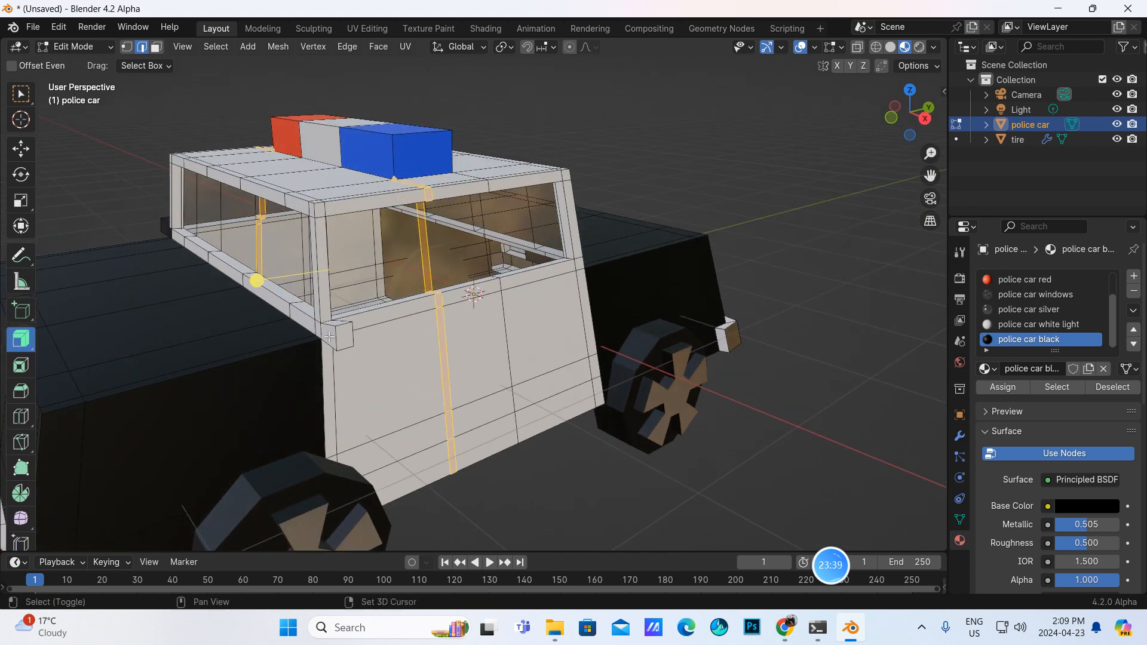
pyautogui.click(157, 48)
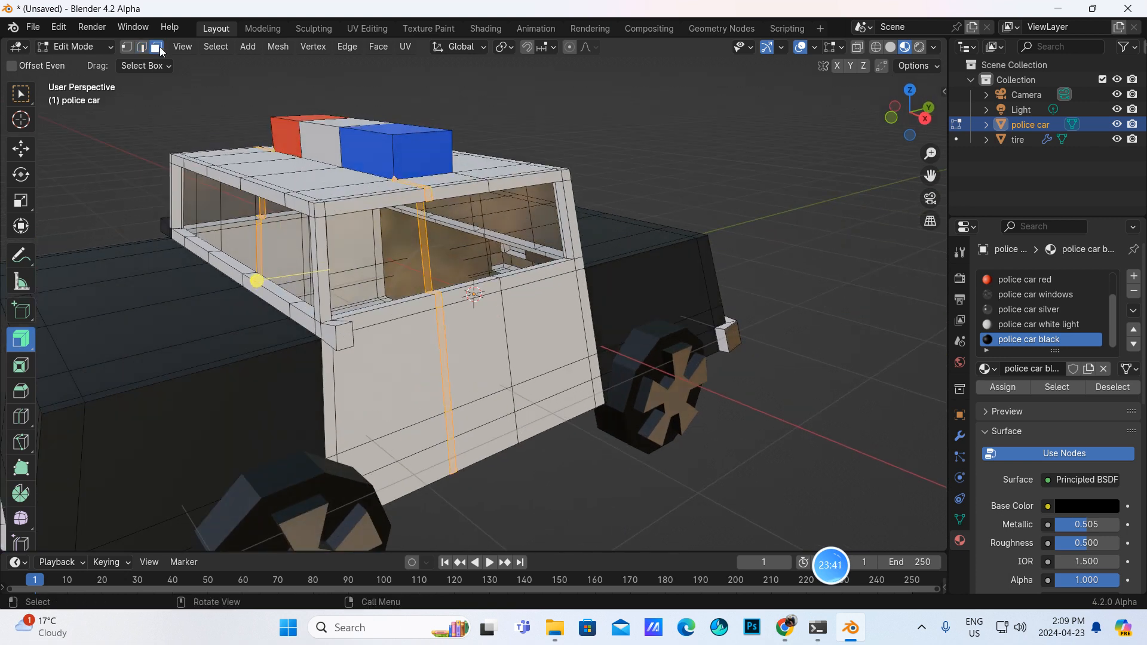
pyautogui.click(333, 334)
pyautogui.moveTo(303, 300); pyautogui.dragTo(310, 251, button='middle')
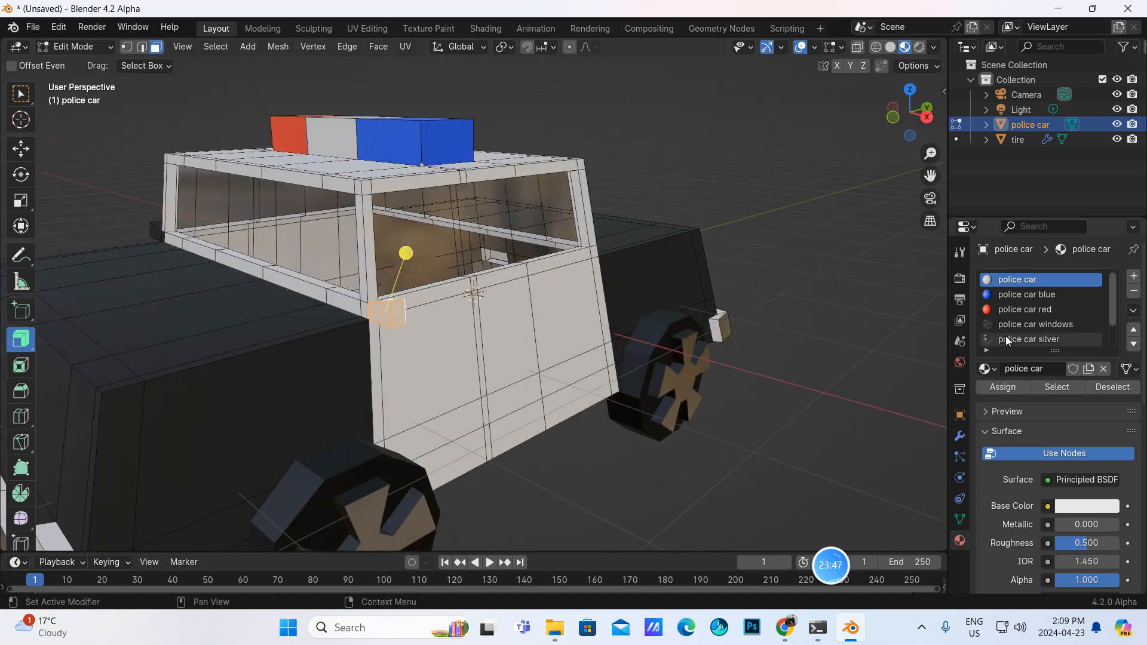
pyautogui.scroll(-2, 1013, 339)
pyautogui.click(1015, 339)
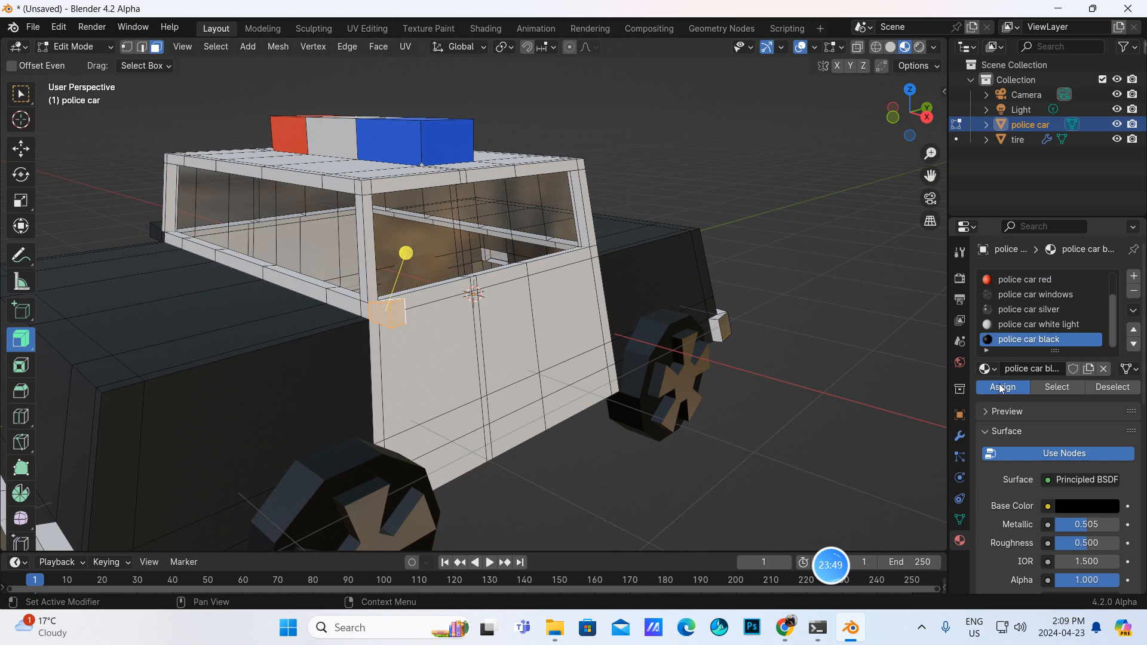
pyautogui.click(1003, 388)
pyautogui.moveTo(668, 347); pyautogui.dragTo(725, 393, button='middle')
pyautogui.click(110, 48)
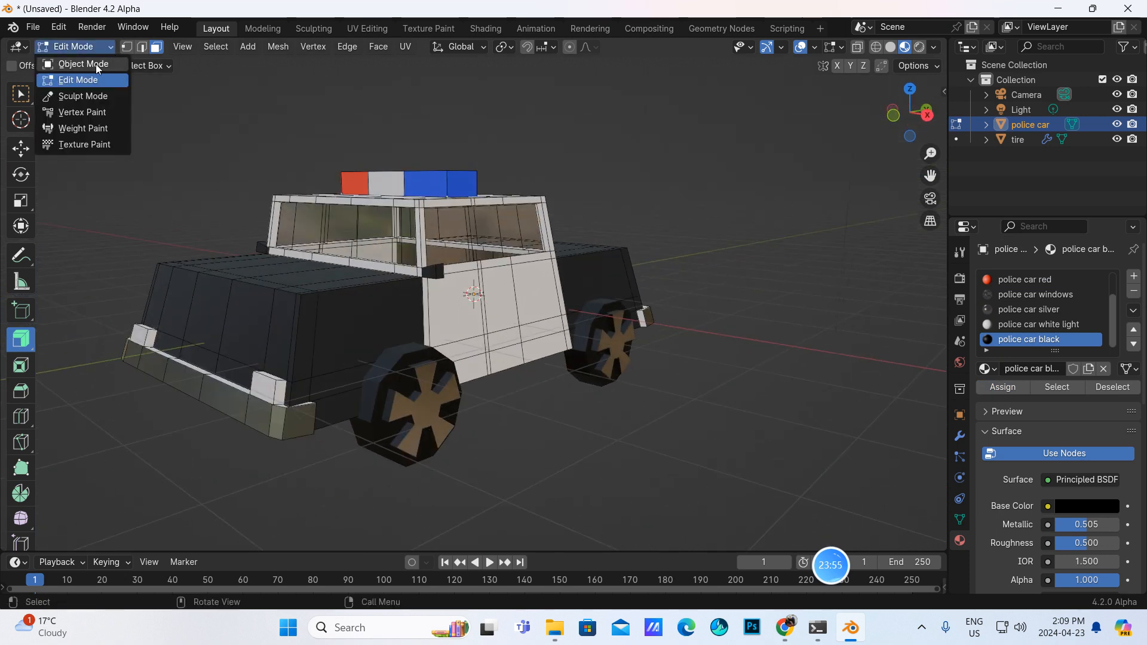
pyautogui.click(66, 48)
pyautogui.moveTo(414, 221); pyautogui.dragTo(299, 306, button='middle')
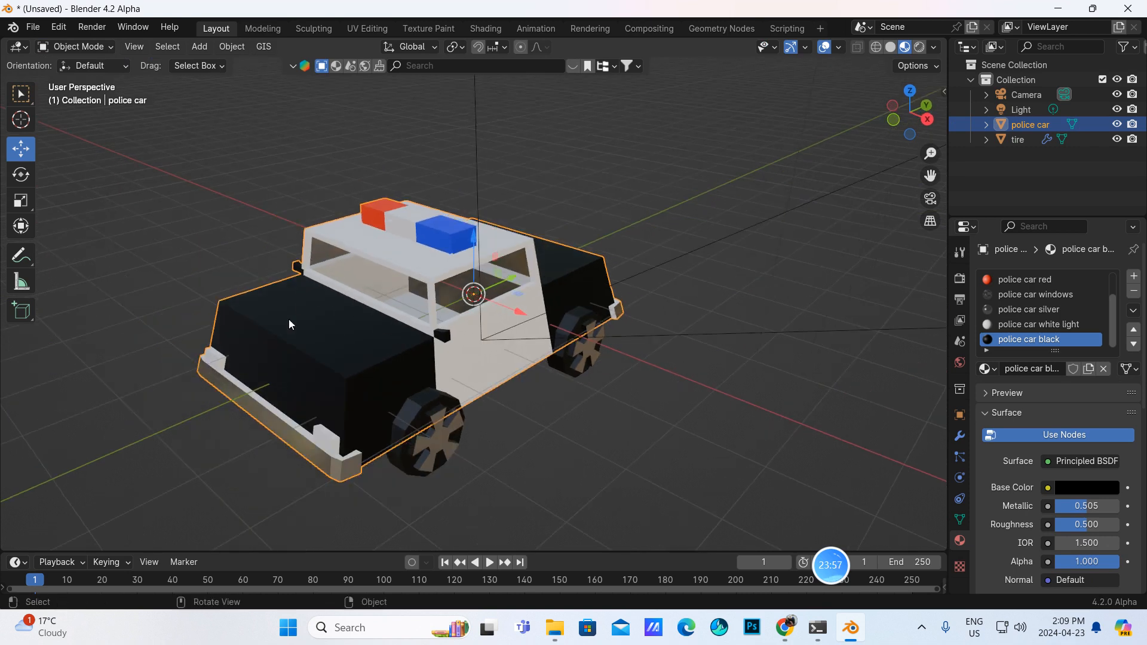
# - Enter Edit Mode on the police car body in solid shading, with edge selection active and nothing selected
pyautogui.click(112, 51)
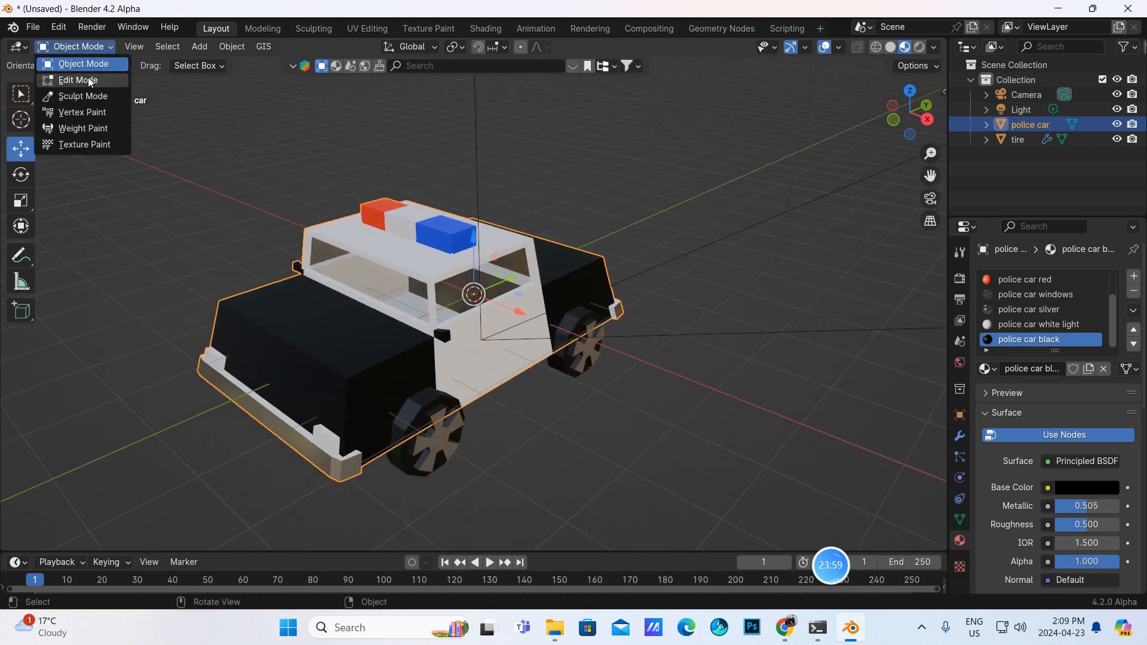
pyautogui.click(78, 80)
pyautogui.moveTo(281, 173); pyautogui.dragTo(699, 98, button='middle')
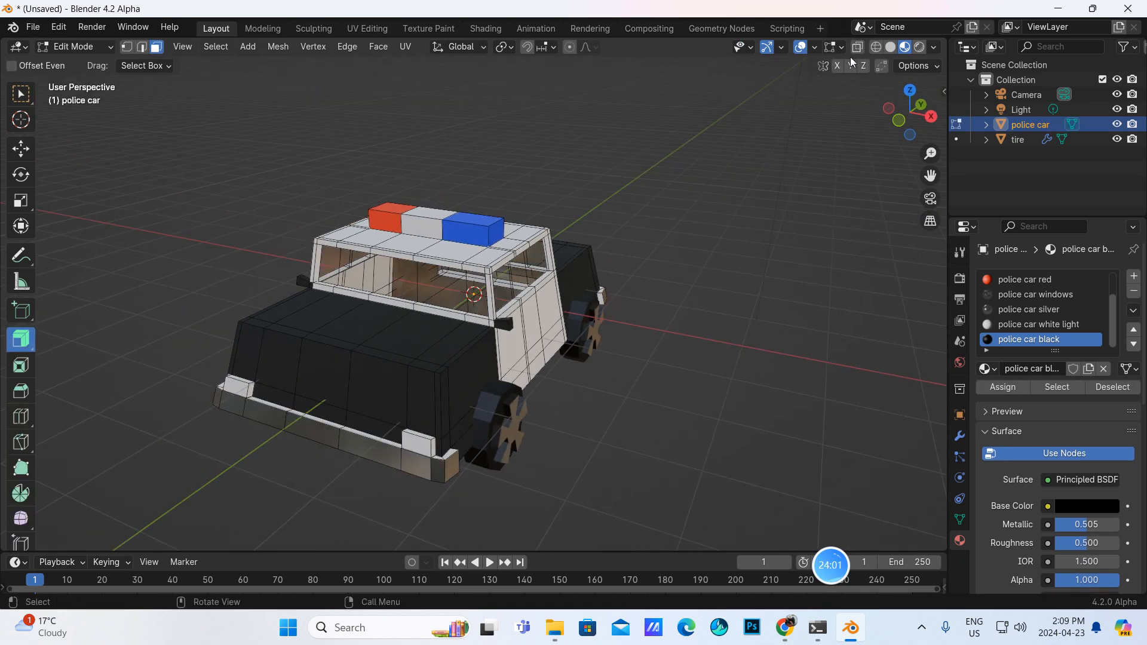
pyautogui.click(890, 46)
pyautogui.moveTo(635, 269)
pyautogui.mouseDown(button='middle')
pyautogui.moveTo(670, 268)
pyautogui.moveTo(411, 355)
pyautogui.mouseUp(button='middle')
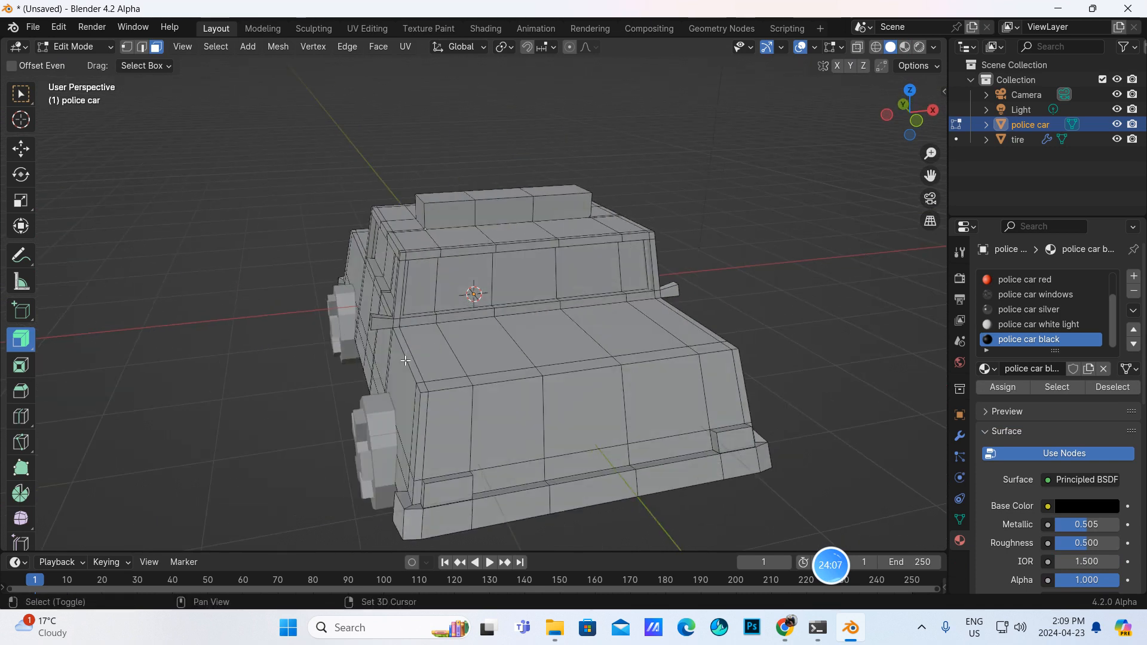
pyautogui.keyDown('alt'); pyautogui.click(406, 361); pyautogui.keyUp('alt')
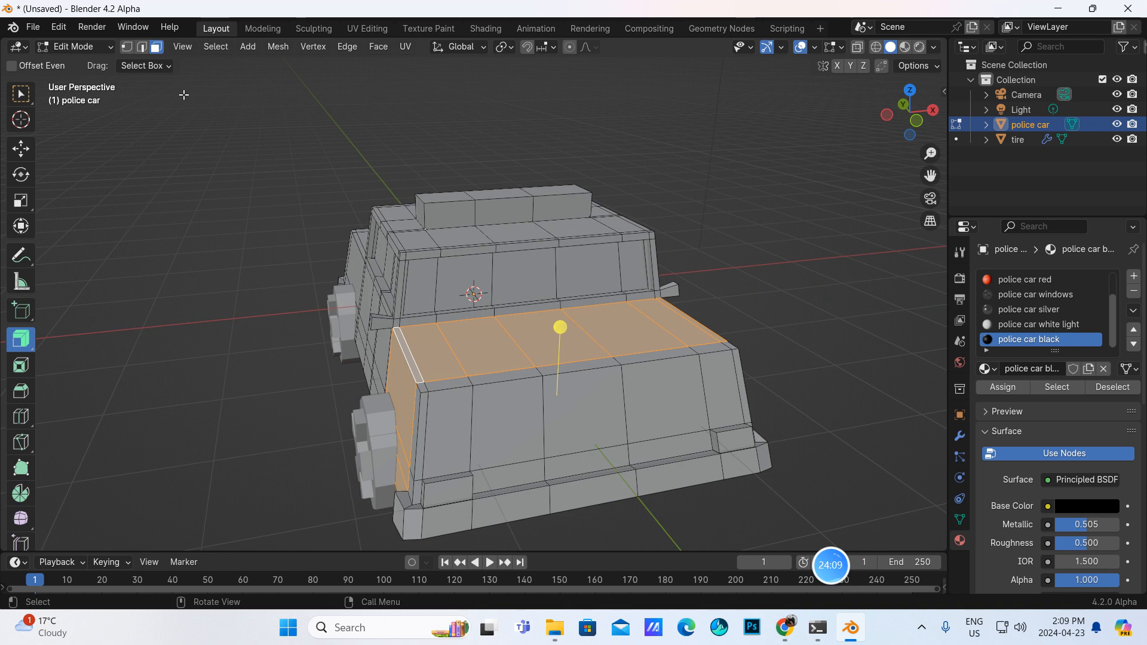
pyautogui.click(143, 48)
pyautogui.click(301, 354)
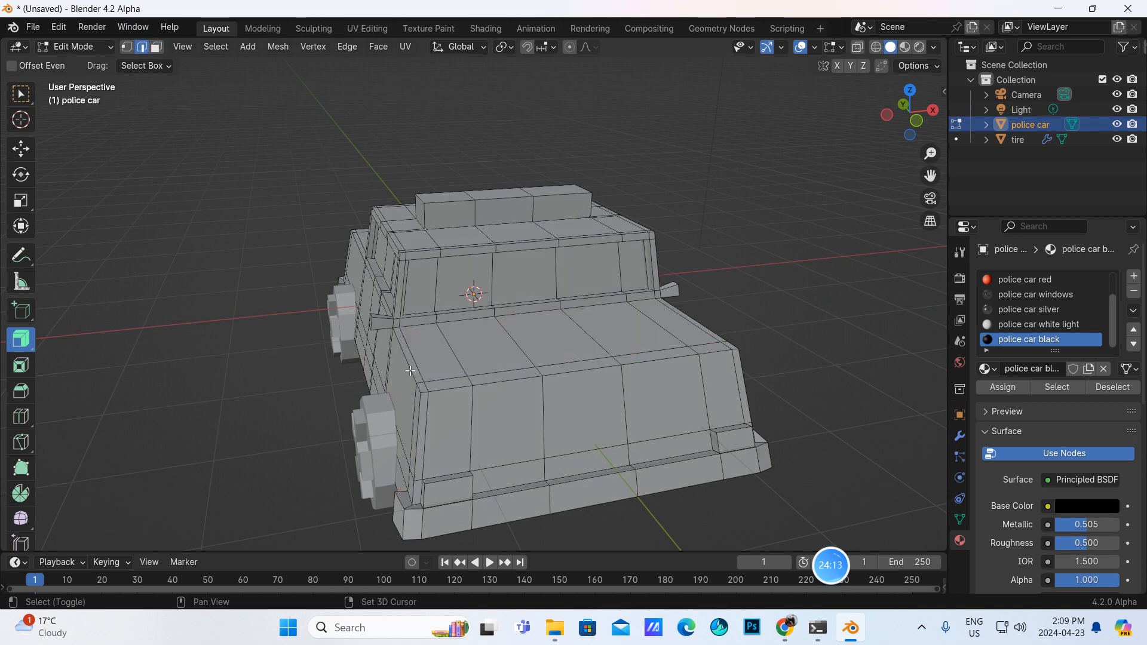
# - Bevel the upper side and end edges of the hood and trunk with a width of about 0.074 m
pyautogui.keyDown('alt'); pyautogui.click(407, 365); pyautogui.keyUp('alt')
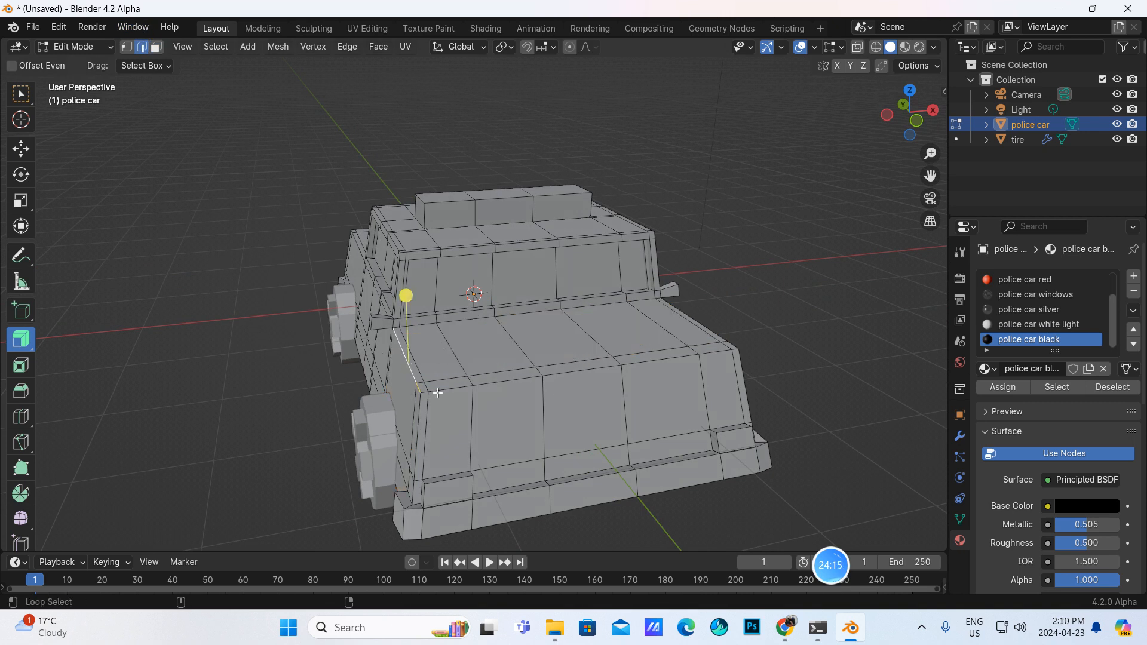
pyautogui.keyDown('alt'); pyautogui.click(436, 391); pyautogui.keyUp('alt')
pyautogui.moveTo(635, 368); pyautogui.dragTo(311, 377, button='middle')
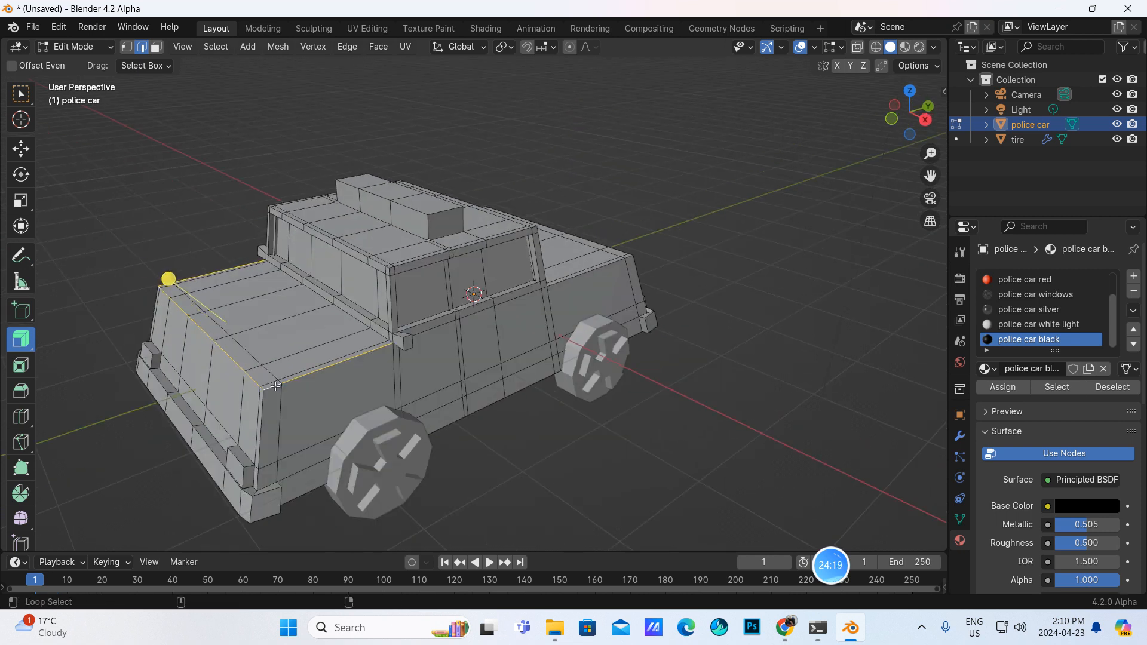
pyautogui.moveTo(300, 377); pyautogui.dragTo(401, 314, button='middle')
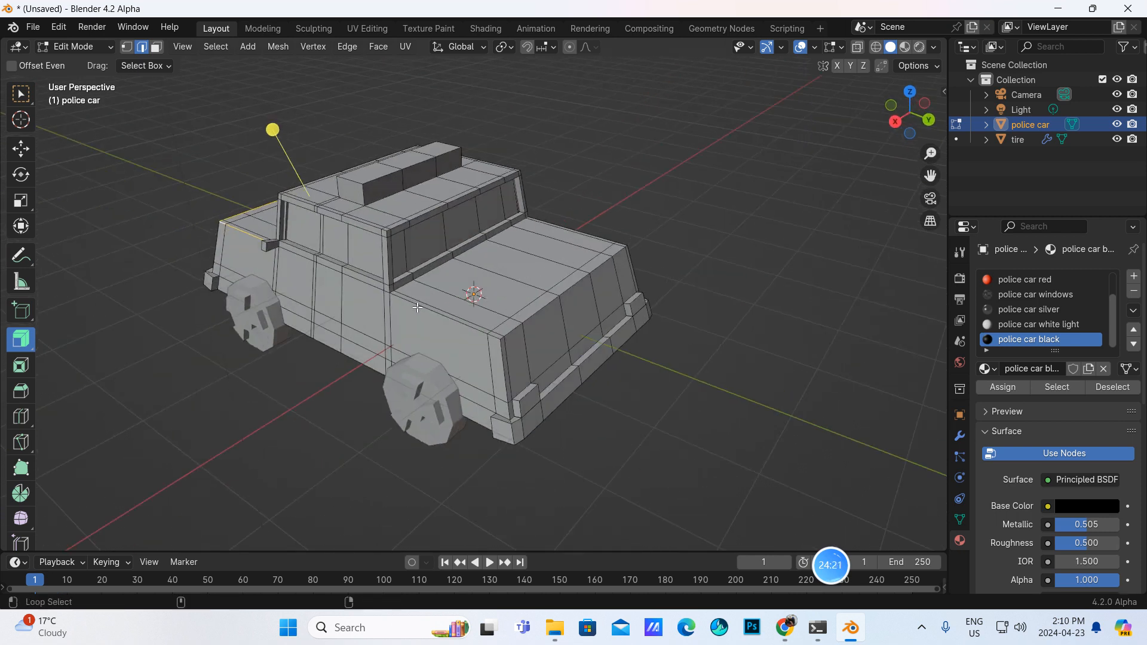
pyautogui.keyDown('alt'); pyautogui.keyDown('shift'); pyautogui.click(433, 312); pyautogui.keyUp('shift'); pyautogui.keyUp('alt')
pyautogui.keyDown('alt'); pyautogui.keyDown('shift'); pyautogui.click(508, 332); pyautogui.keyUp('shift'); pyautogui.keyUp('alt')
pyautogui.moveTo(562, 300); pyautogui.dragTo(499, 338, button='middle')
pyautogui.keyDown('alt'); pyautogui.keyDown('shift'); pyautogui.click(451, 376); pyautogui.keyUp('shift'); pyautogui.keyUp('alt')
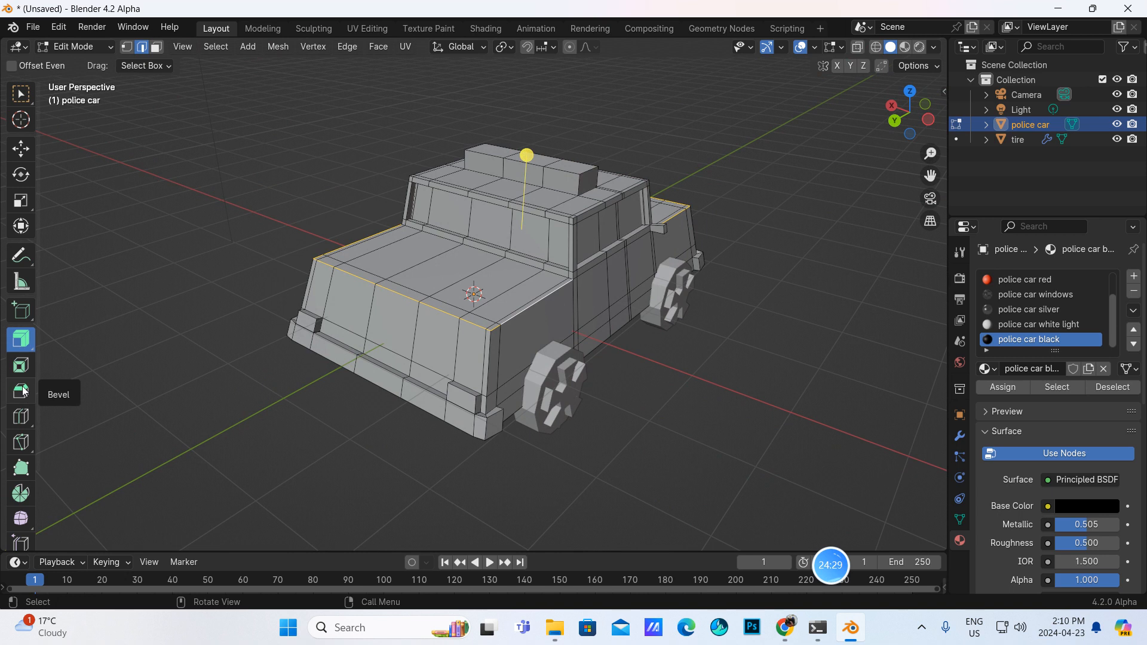
pyautogui.click(23, 391)
pyautogui.moveTo(527, 155); pyautogui.dragTo(528, 145)
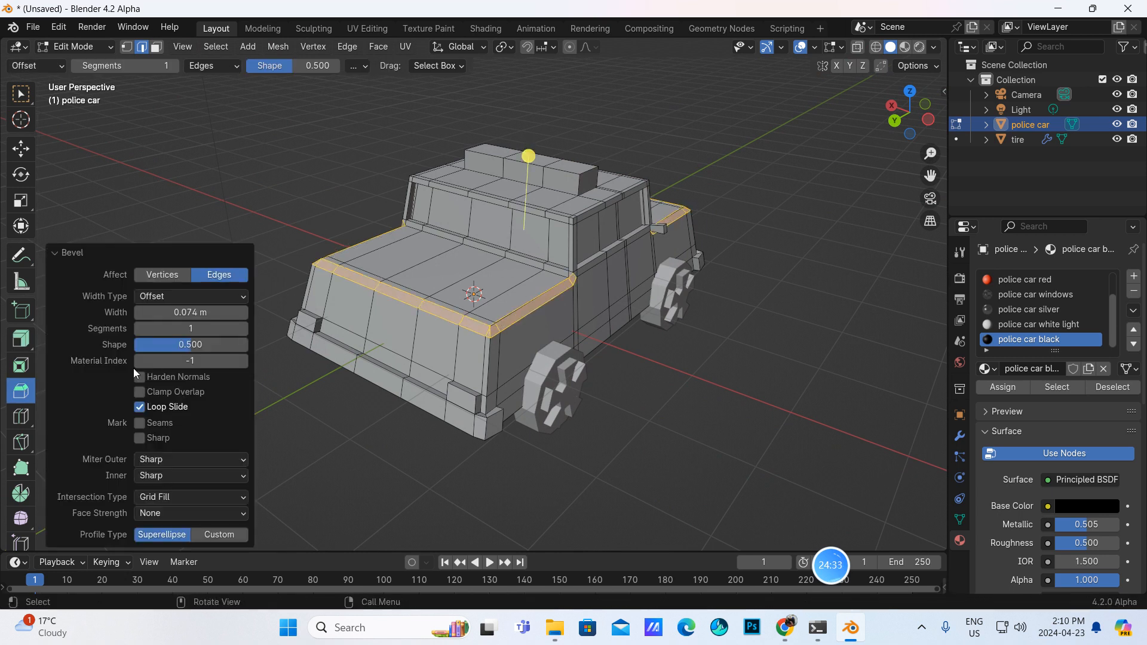
# - Set the hood and trunk bevel to 4 segments, and return to Object Mode
pyautogui.click(242, 328)
pyautogui.click(243, 328)
pyautogui.click(242, 328)
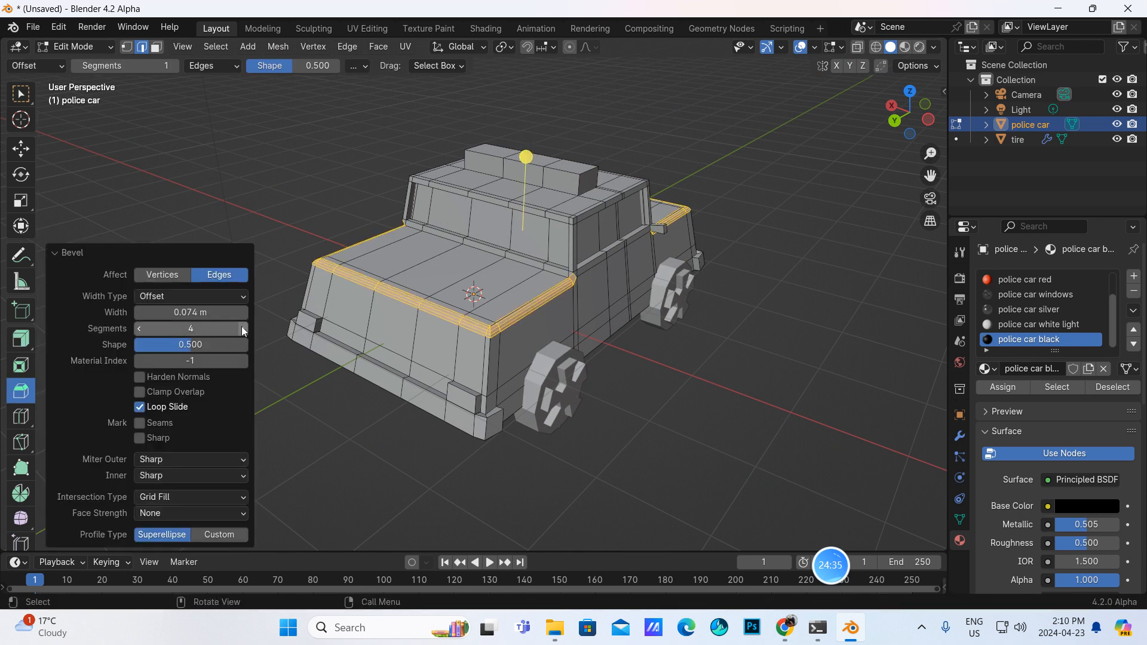
pyautogui.click(111, 46)
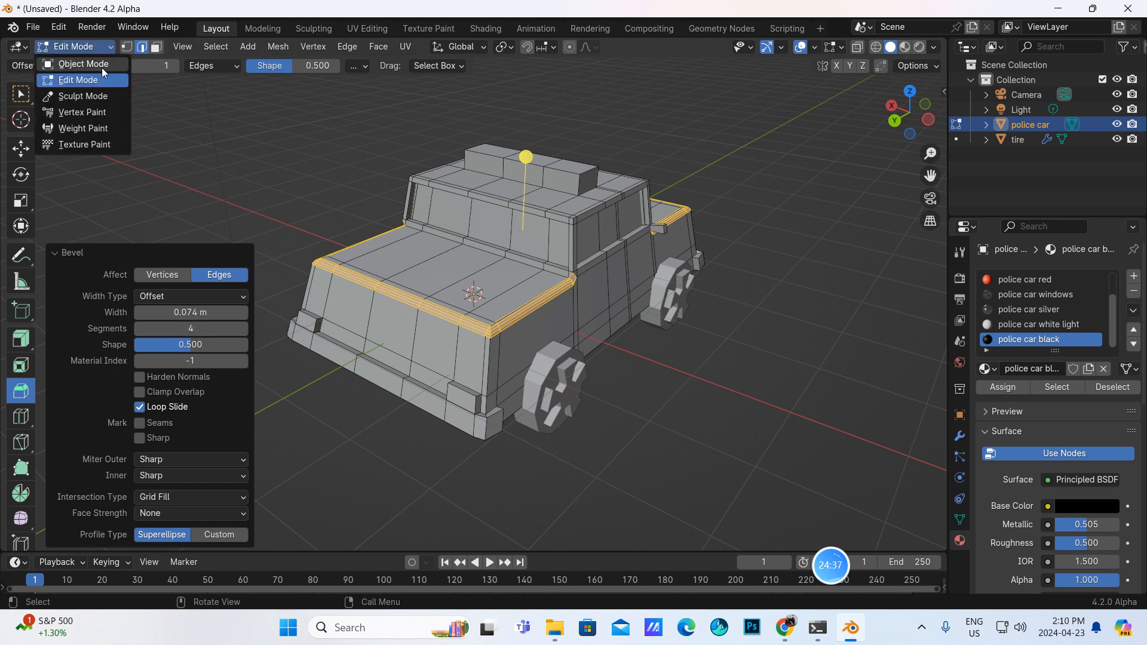
pyautogui.click(100, 64)
# - Try Shade Smooth on the police car body and undo it
pyautogui.moveTo(472, 245); pyautogui.dragTo(415, 289, button='middle')
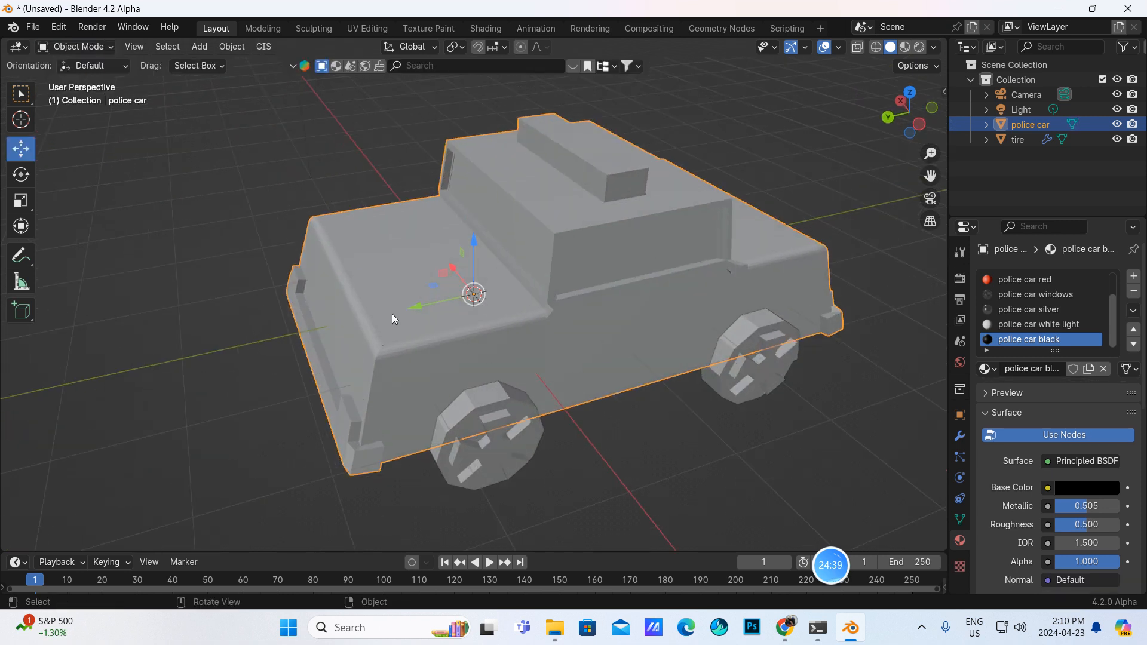
pyautogui.rightClick(389, 334)
pyautogui.click(360, 306)
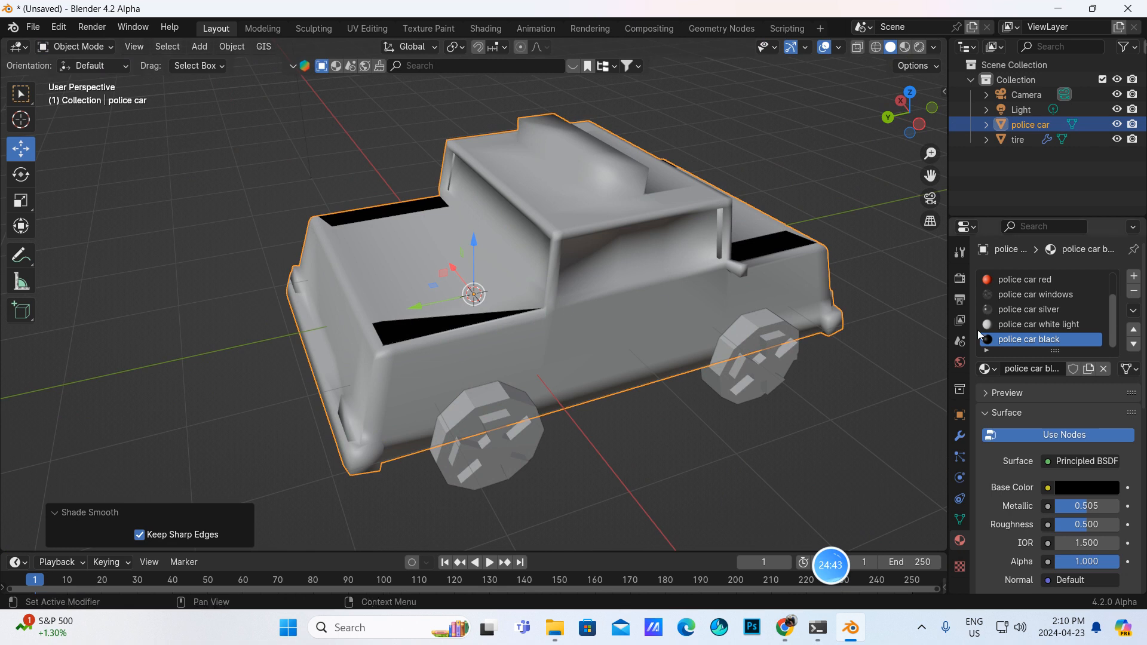
pyautogui.hotkey('ctrl', 'z')
pyautogui.moveTo(664, 257); pyautogui.dragTo(705, 246, button='middle')
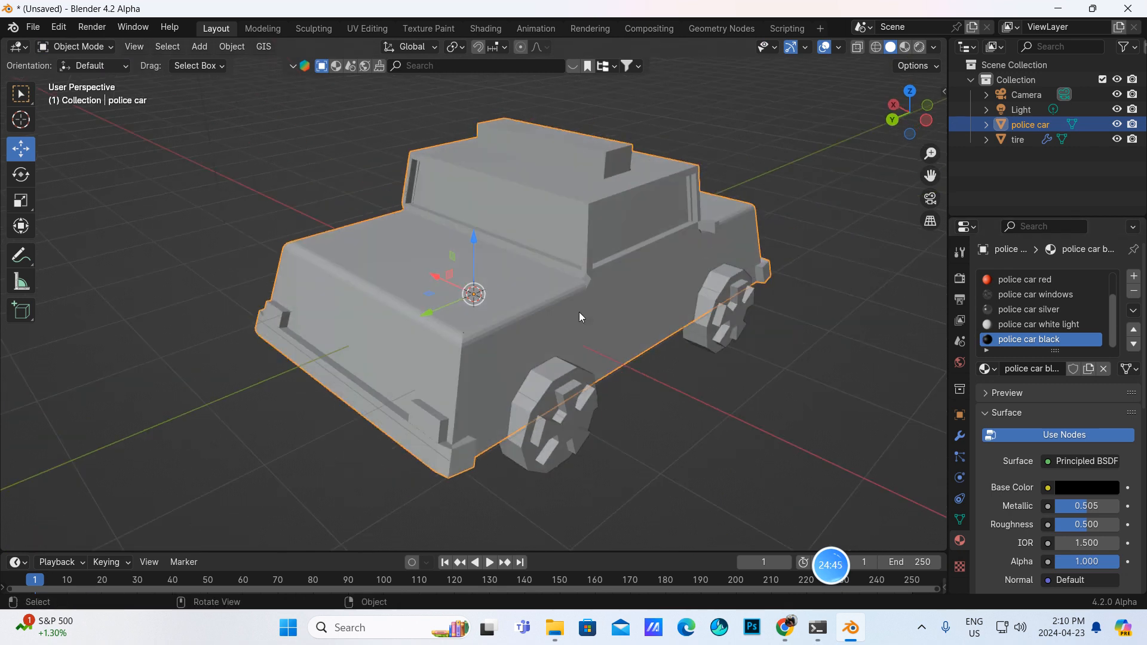
# - Apply Shade Smooth to the car body again, check its mesh data and modifier properties, and undo the smoothing
pyautogui.scroll(1, 582, 302)
pyautogui.rightClick(603, 300)
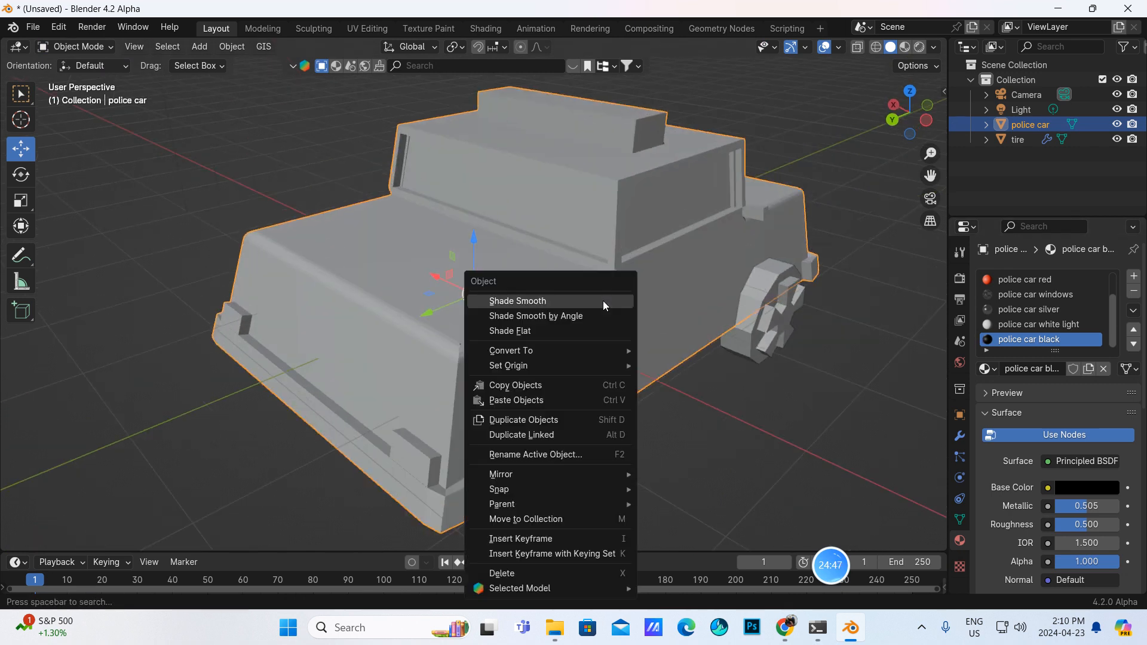
pyautogui.click(586, 302)
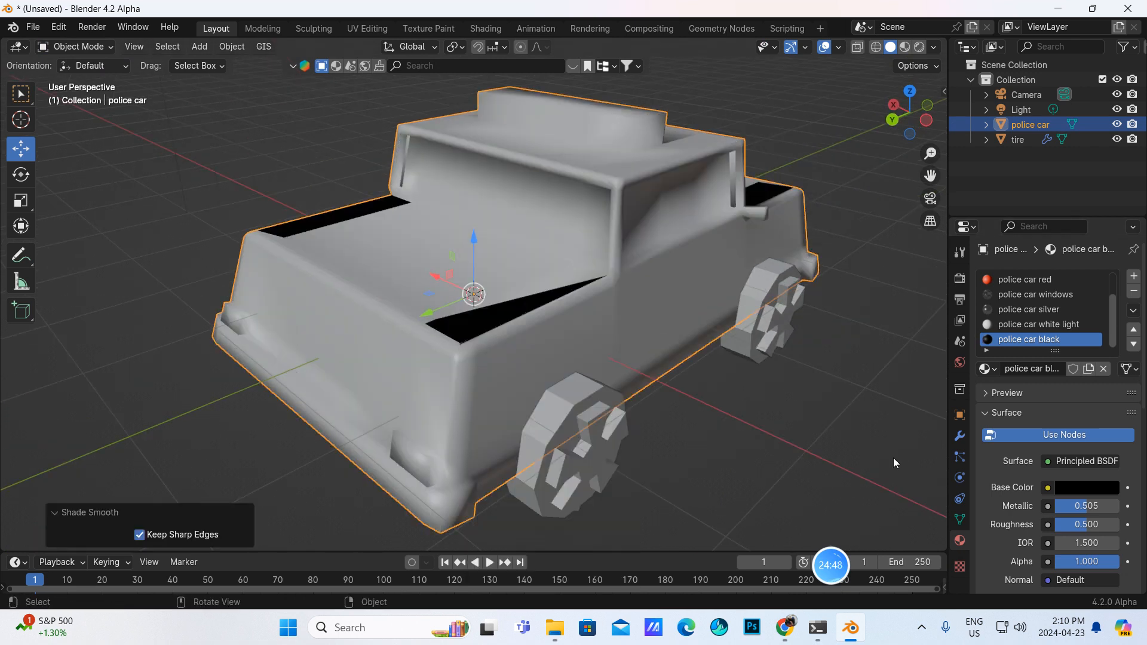
pyautogui.click(959, 519)
pyautogui.scroll(-2, 1009, 519)
pyautogui.scroll(2, 1005, 508)
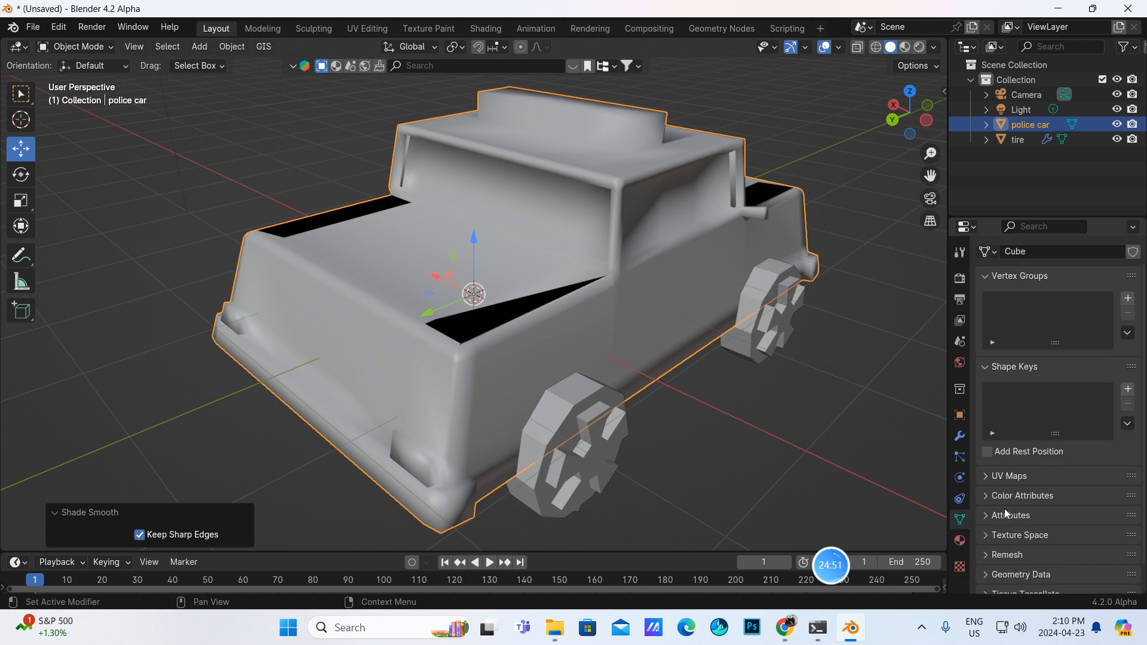
pyautogui.scroll(1, 1005, 508)
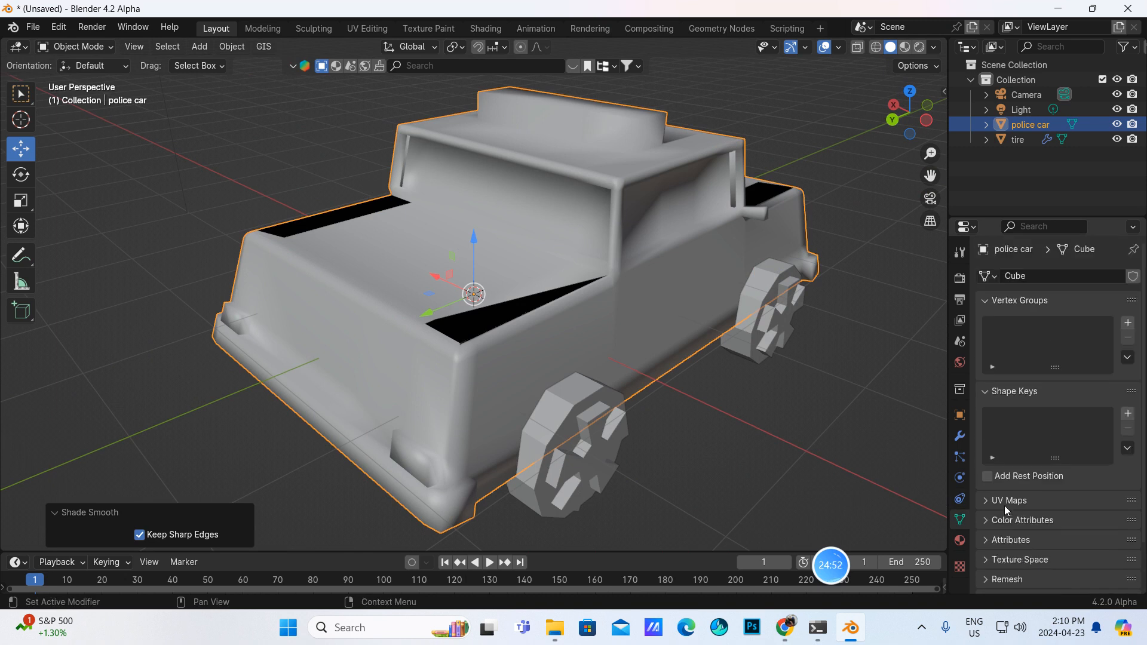
pyautogui.click(959, 437)
pyautogui.hotkey('ctrl', 'z')
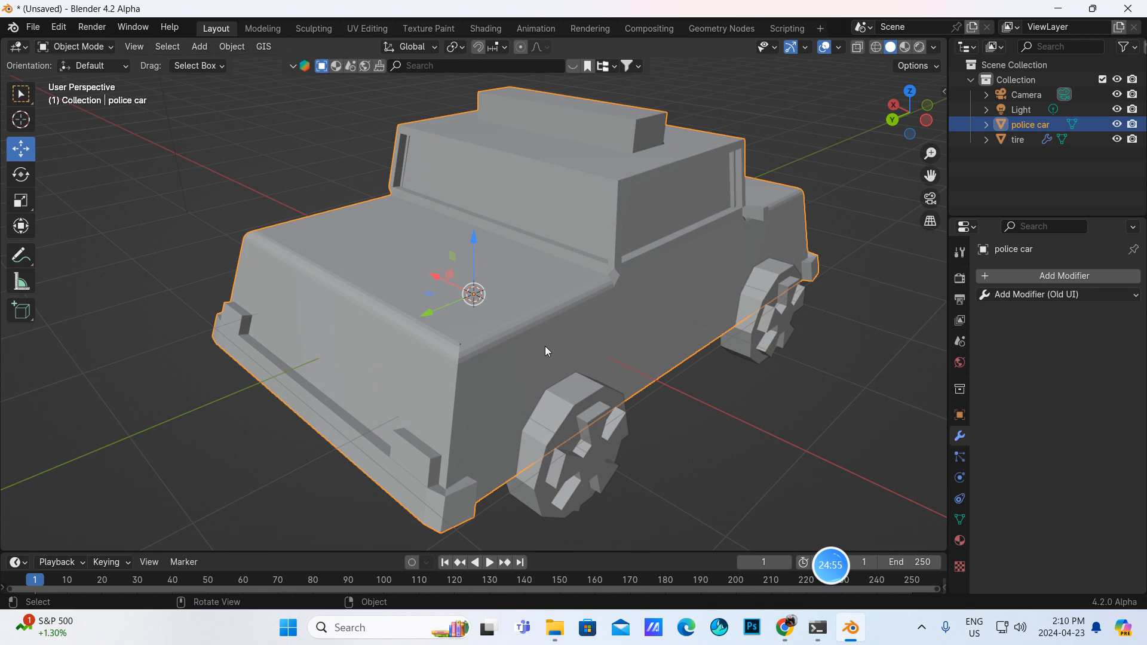
# - Show the car in Material Preview shading and enter Edit Mode on its body
pyautogui.moveTo(553, 336); pyautogui.dragTo(475, 318, button='middle')
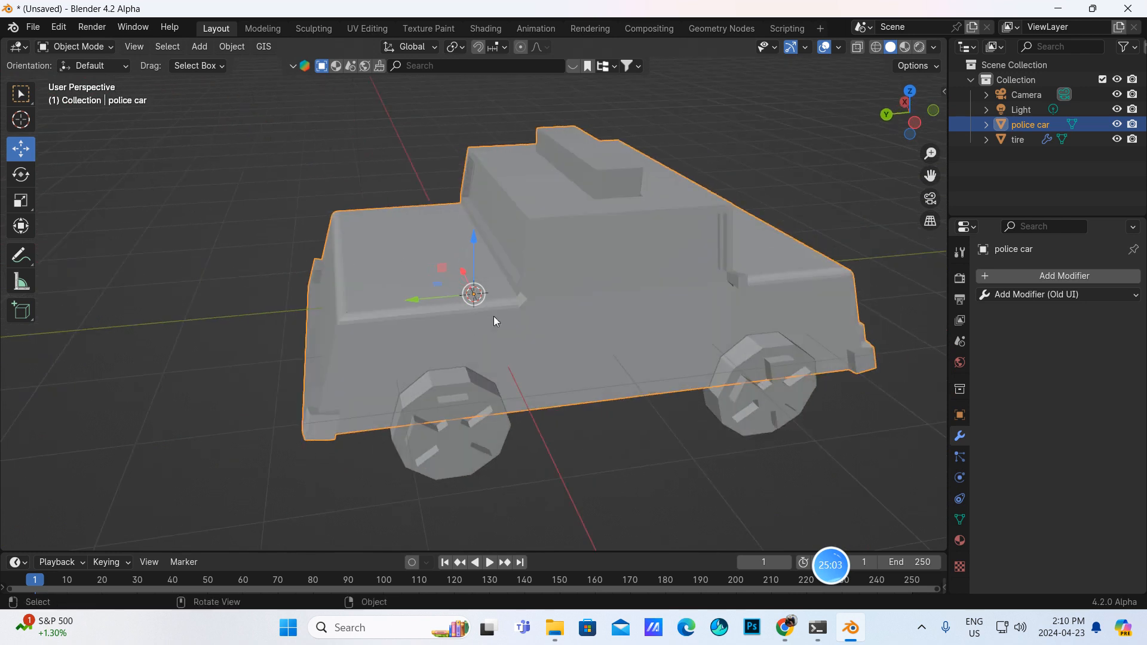
pyautogui.moveTo(402, 249); pyautogui.dragTo(455, 263, button='middle')
pyautogui.click(904, 46)
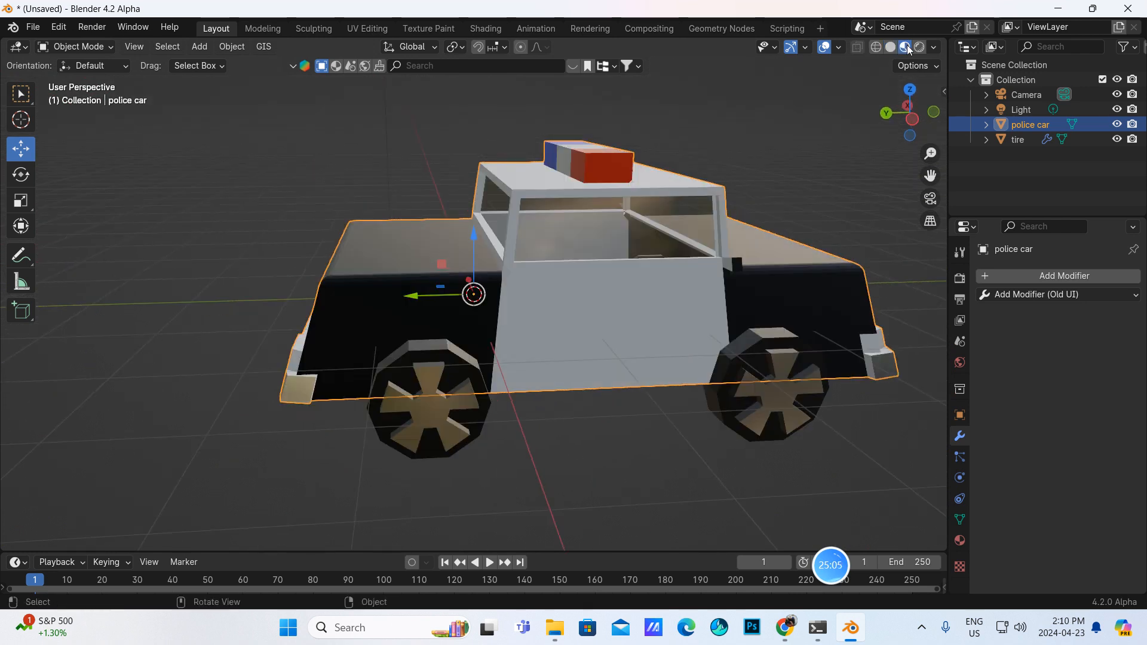
pyautogui.moveTo(622, 261); pyautogui.dragTo(562, 273, button='middle')
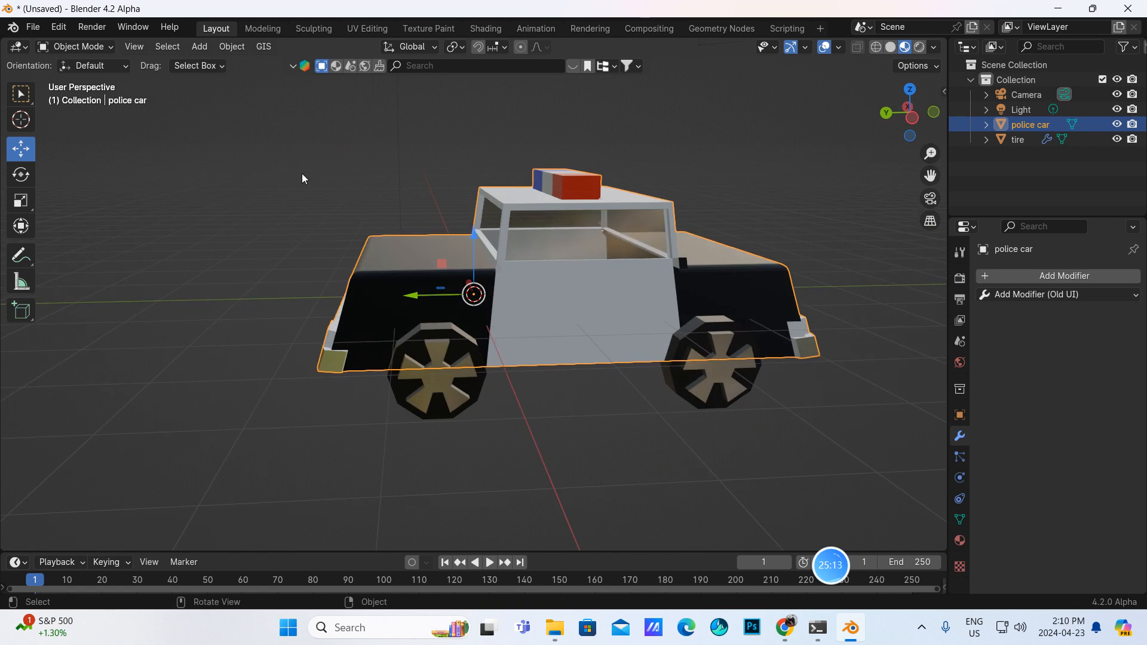
pyautogui.click(111, 45)
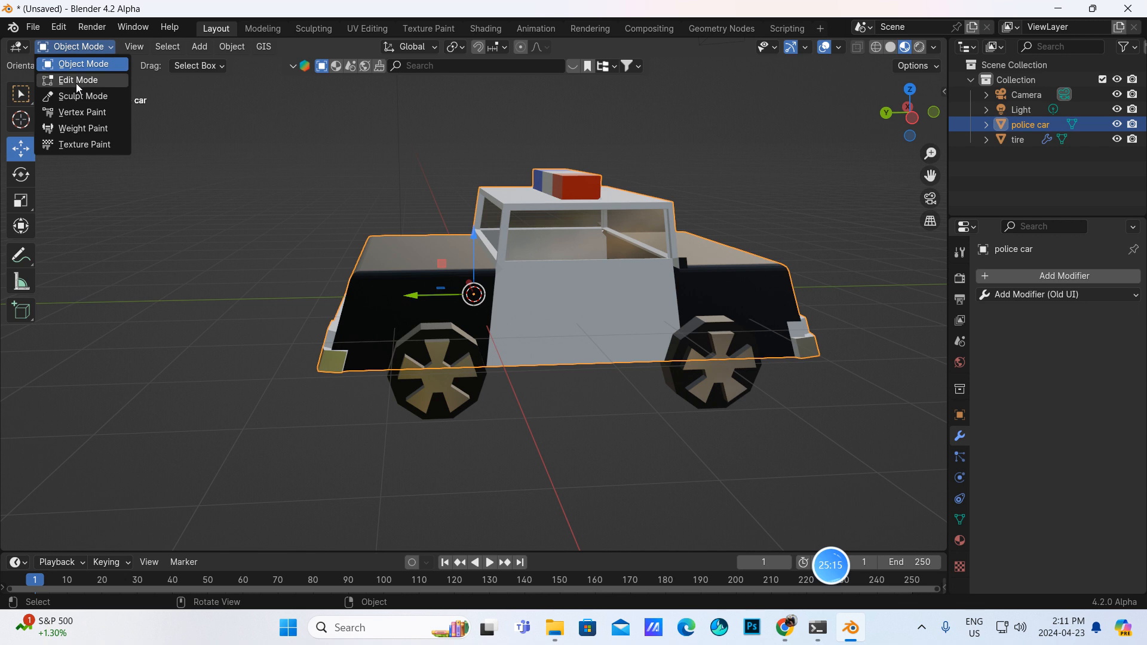
pyautogui.click(67, 80)
# - Bevel the vertical edge loop through the middle of the doors, along with the selected hood and trunk edges, by about 0.0205 m
pyautogui.scroll(4, 601, 286)
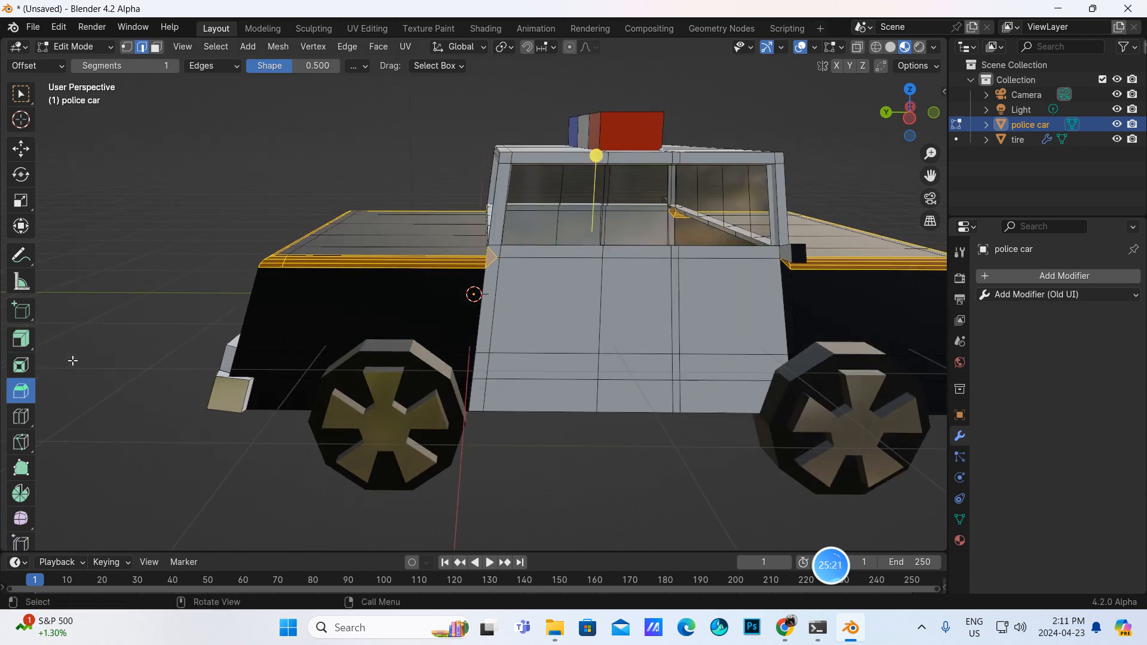
pyautogui.click(602, 294)
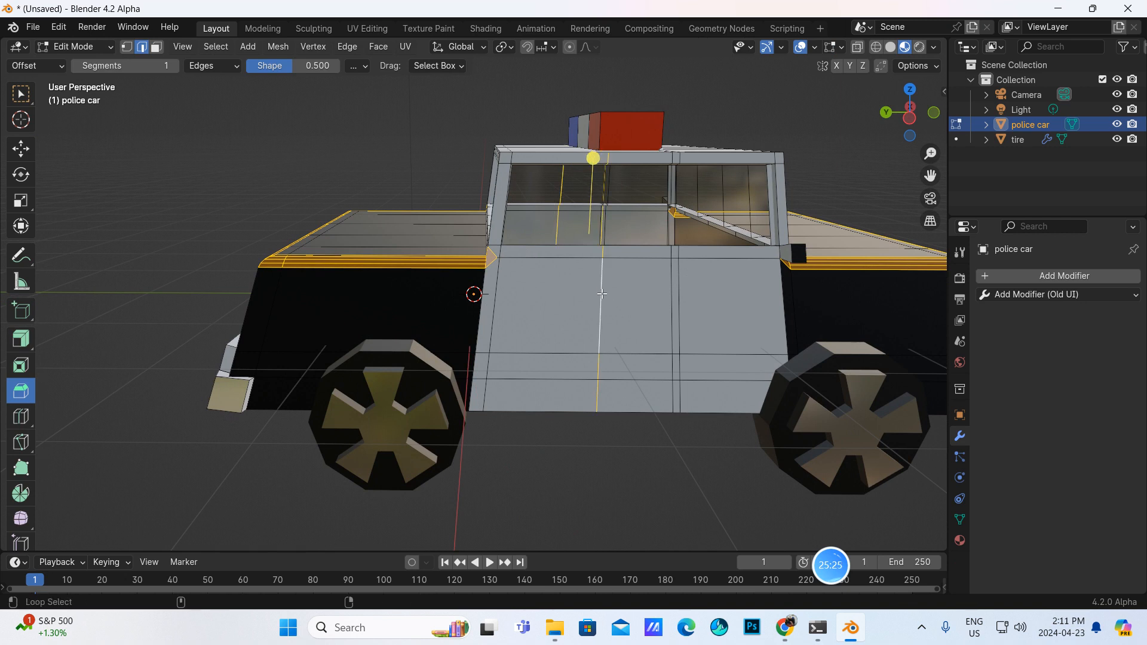
pyautogui.moveTo(601, 294); pyautogui.dragTo(597, 291, button='middle')
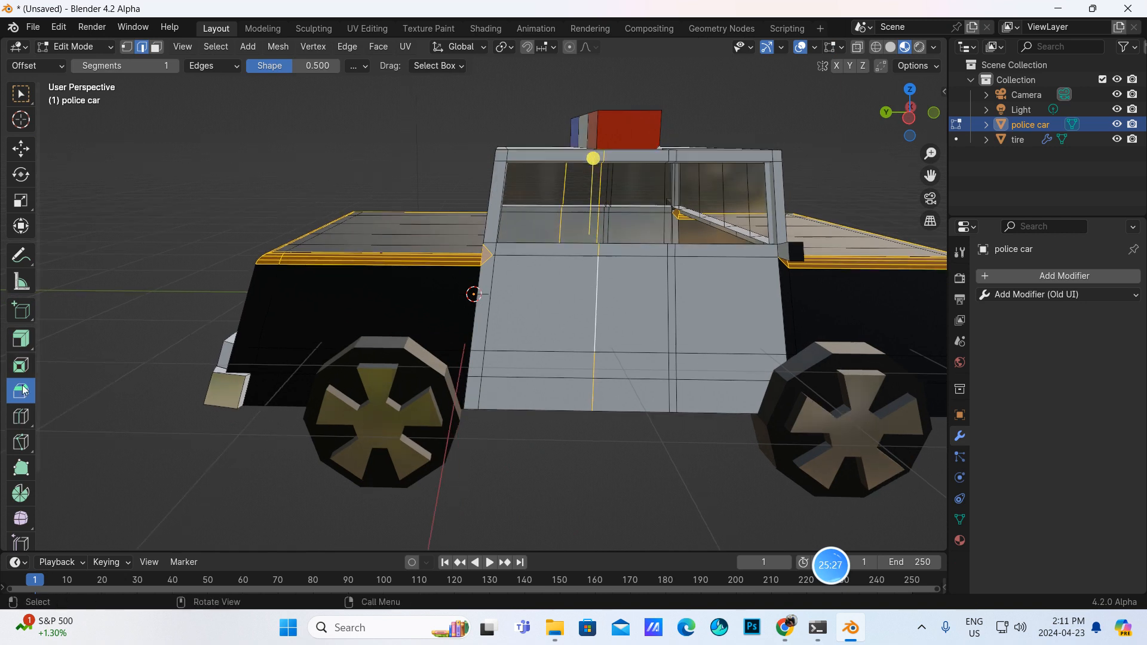
pyautogui.moveTo(585, 164); pyautogui.dragTo(586, 241)
pyautogui.moveTo(648, 341); pyautogui.dragTo(648, 311, button='middle')
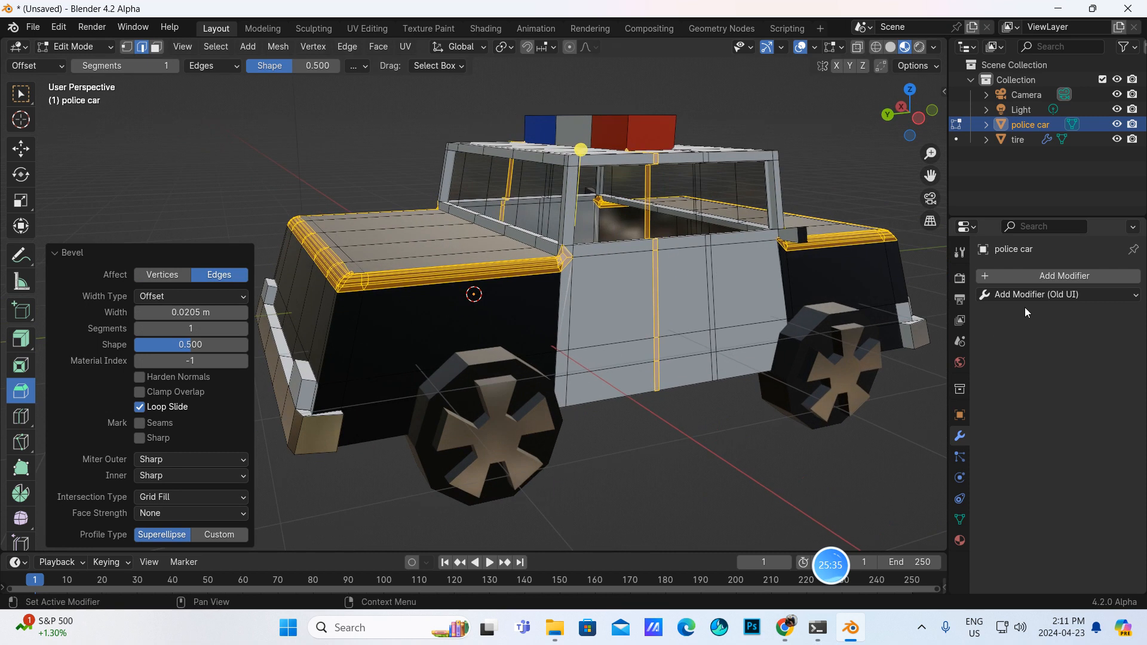
# - Extrude the narrow vertical face loop between the front and rear doors inward by about 0.049 m to form a seam
pyautogui.click(619, 436)
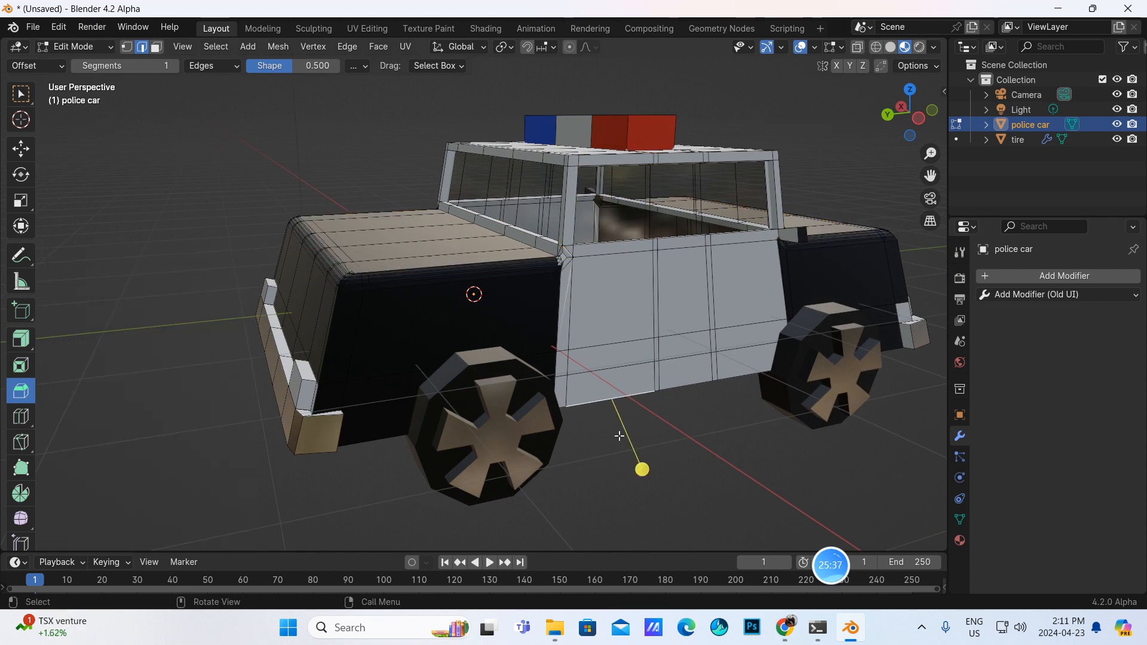
pyautogui.click(655, 290)
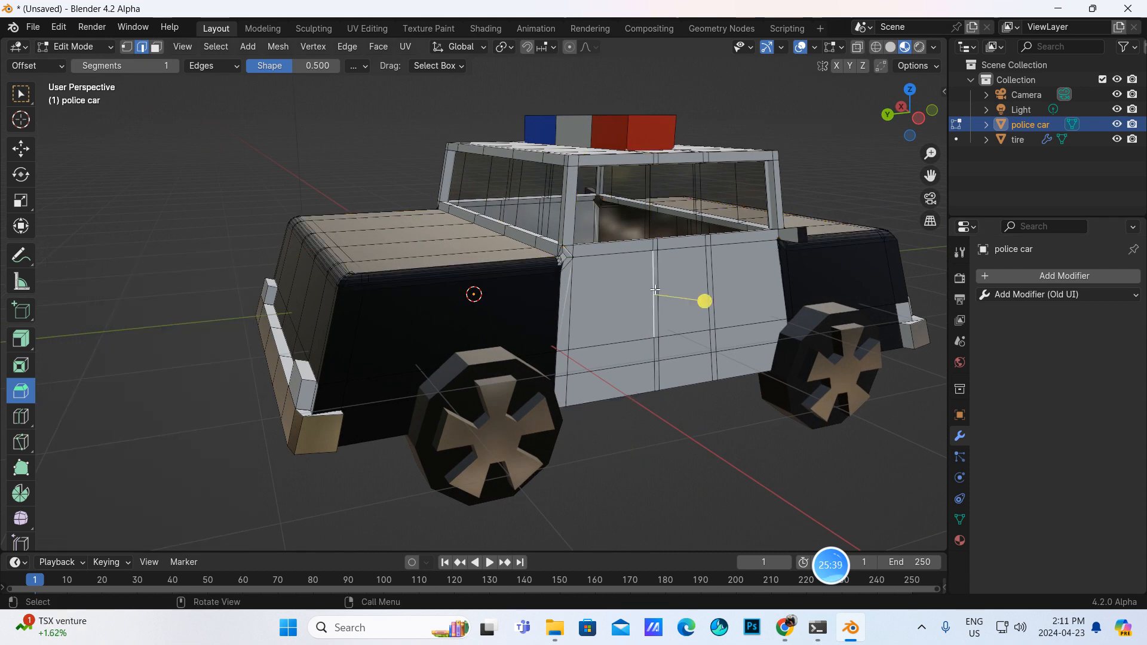
pyautogui.click(157, 47)
pyautogui.click(558, 259)
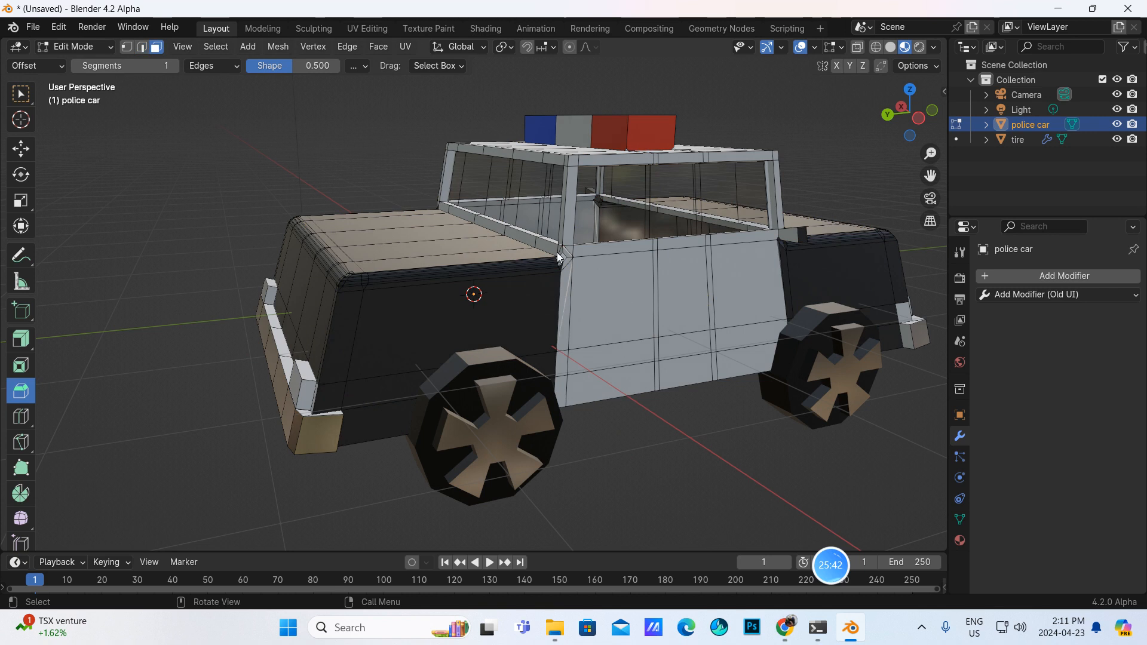
pyautogui.keyDown('alt'); pyautogui.keyDown('shift'); pyautogui.click(655, 282); pyautogui.keyUp('shift'); pyautogui.keyUp('alt')
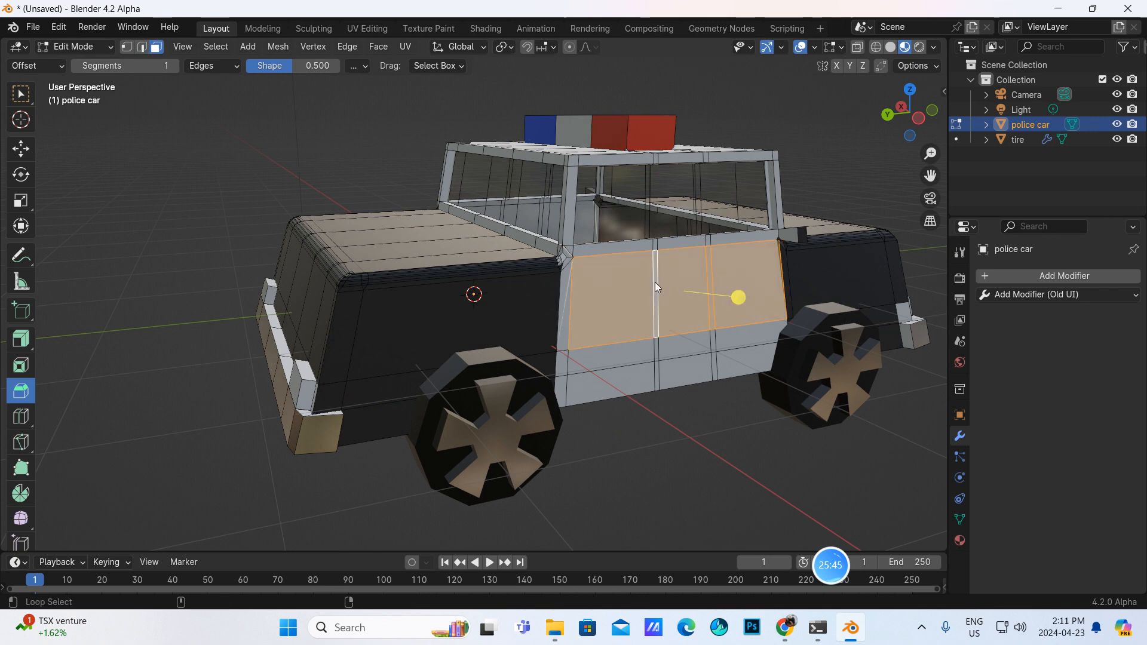
pyautogui.click(658, 399)
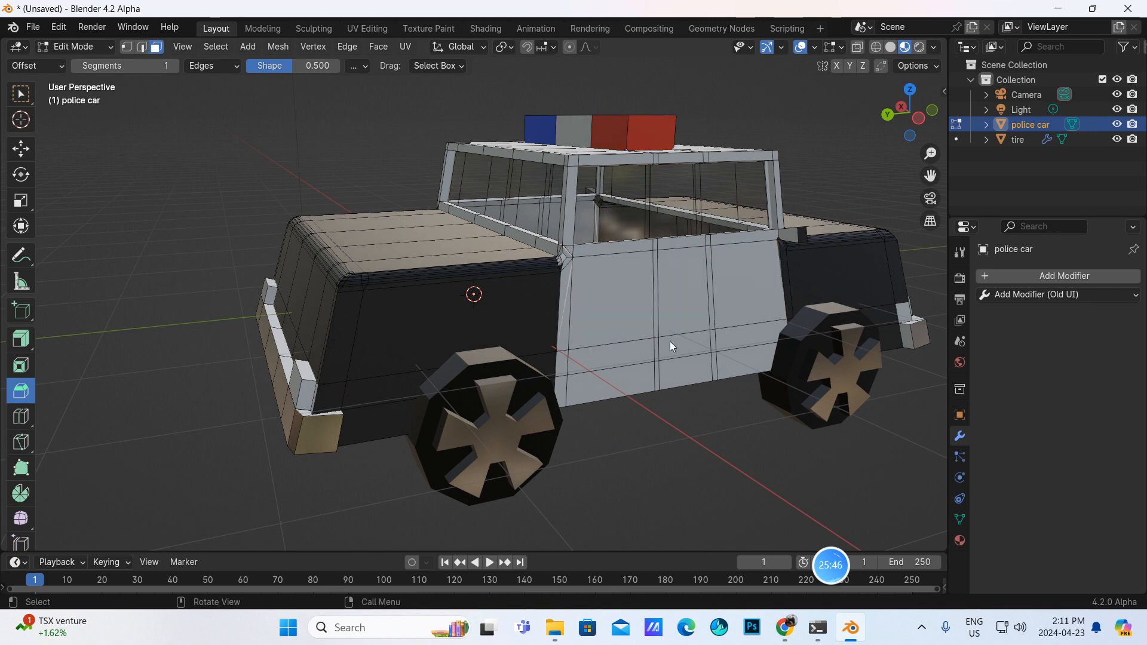
pyautogui.keyDown('alt'); pyautogui.click(655, 250); pyautogui.keyUp('alt')
pyautogui.moveTo(652, 299); pyautogui.dragTo(603, 305, button='middle')
pyautogui.click(21, 339)
pyautogui.moveTo(311, 351); pyautogui.dragTo(560, 280, button='middle')
pyautogui.moveTo(478, 233); pyautogui.dragTo(478, 238)
pyautogui.moveTo(773, 299); pyautogui.dragTo(634, 309, button='middle')
# - Assign the police car black material to the recessed door seam and return to Object Mode
pyautogui.click(960, 540)
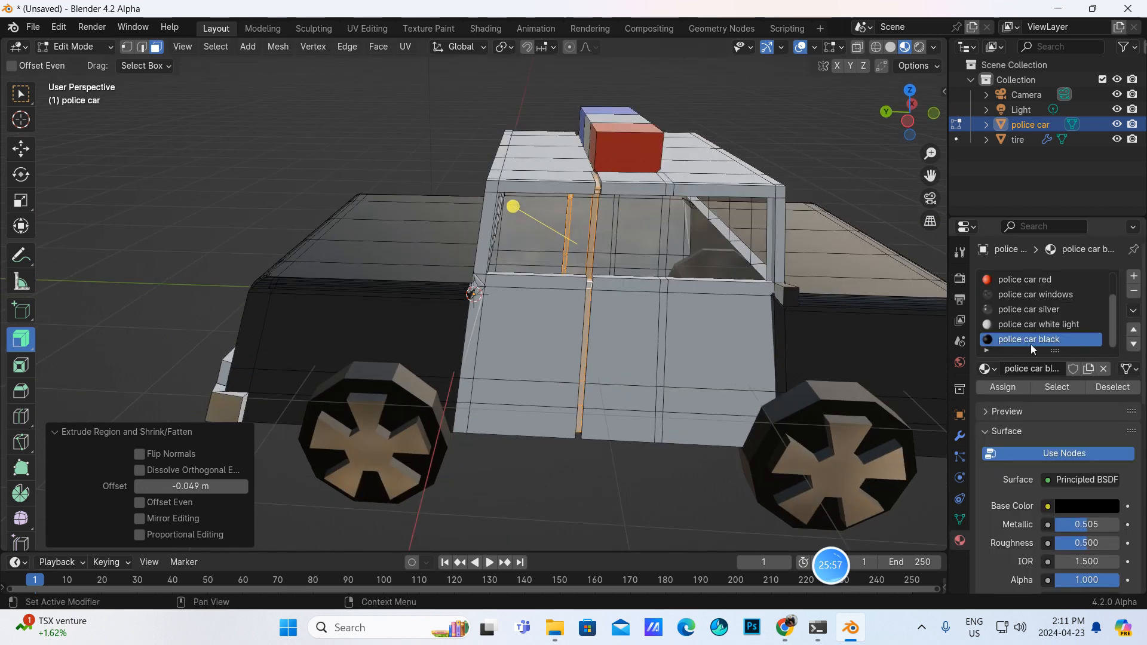
pyautogui.click(1005, 388)
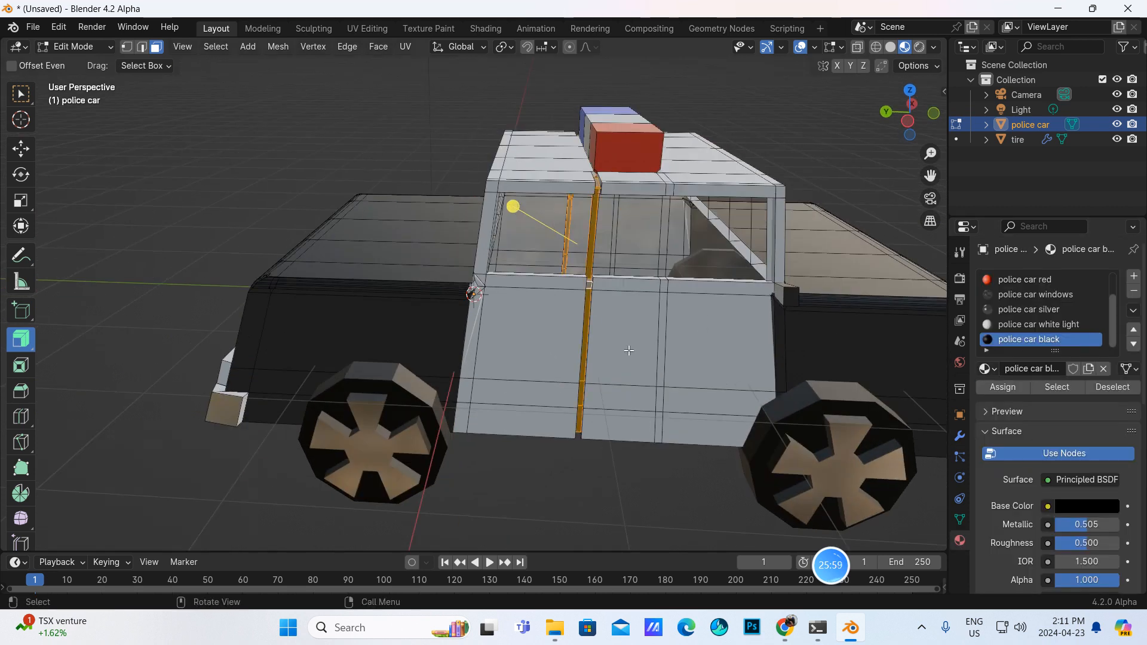
pyautogui.click(74, 46)
pyautogui.click(74, 62)
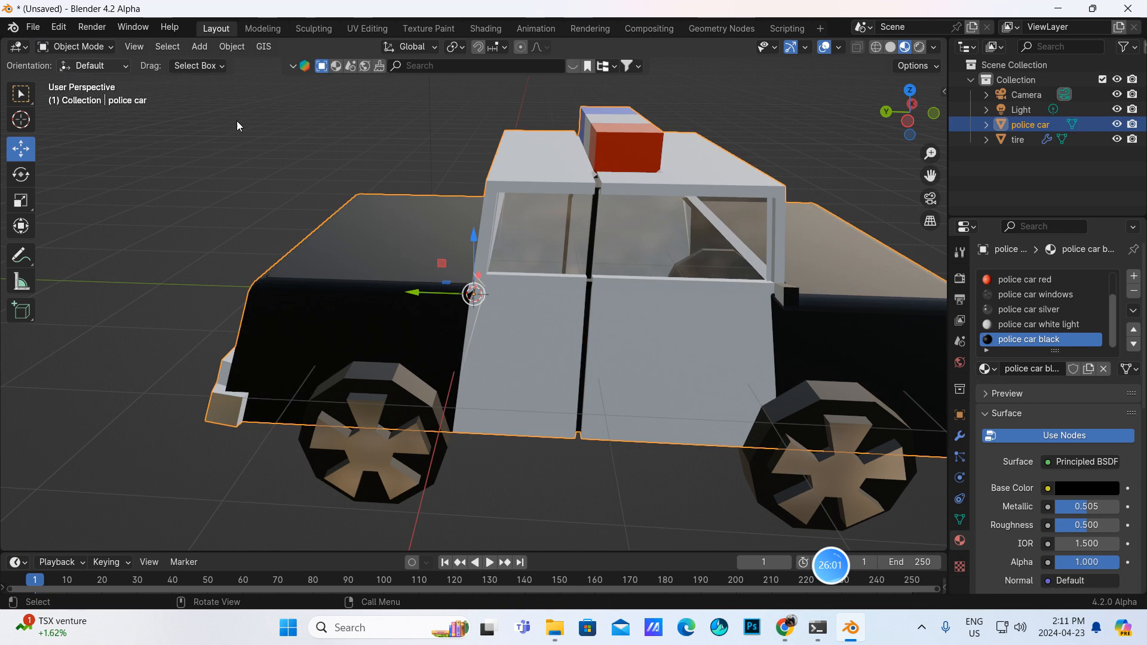
pyautogui.moveTo(575, 228); pyautogui.dragTo(384, 307, button='middle')
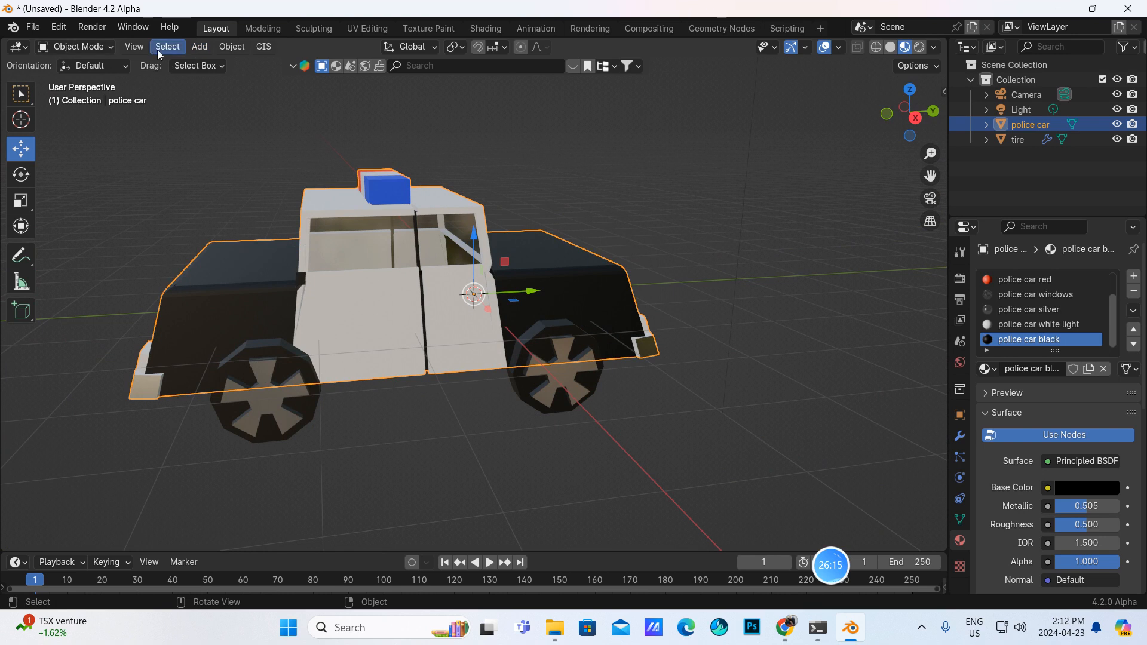
pyautogui.click(33, 27)
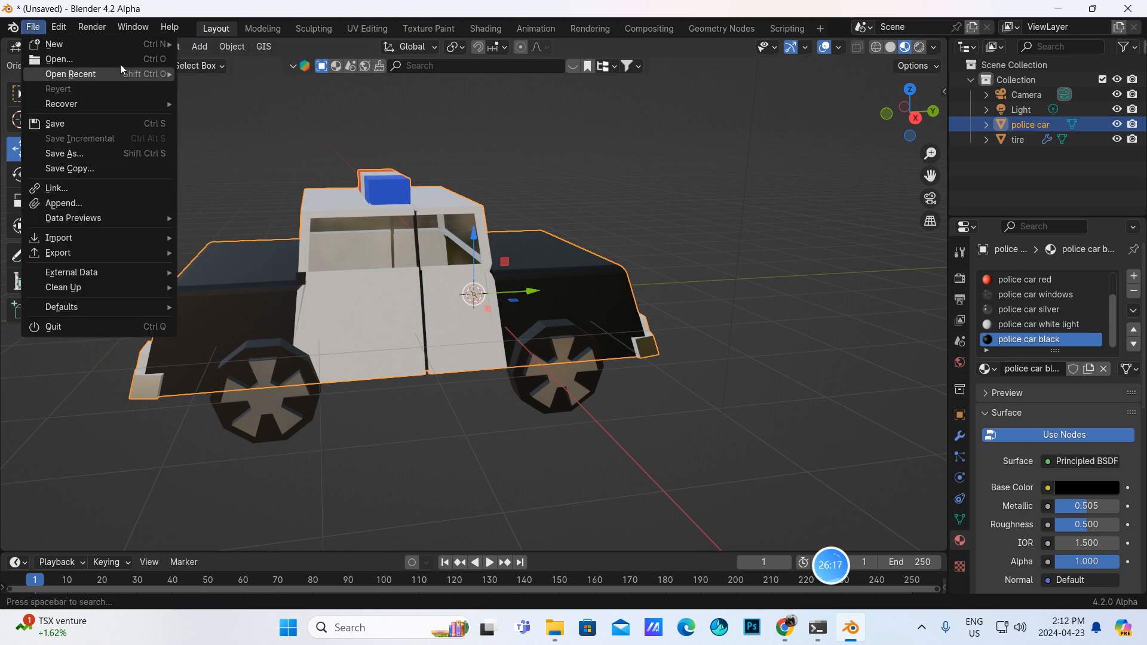
pyautogui.click(197, 50)
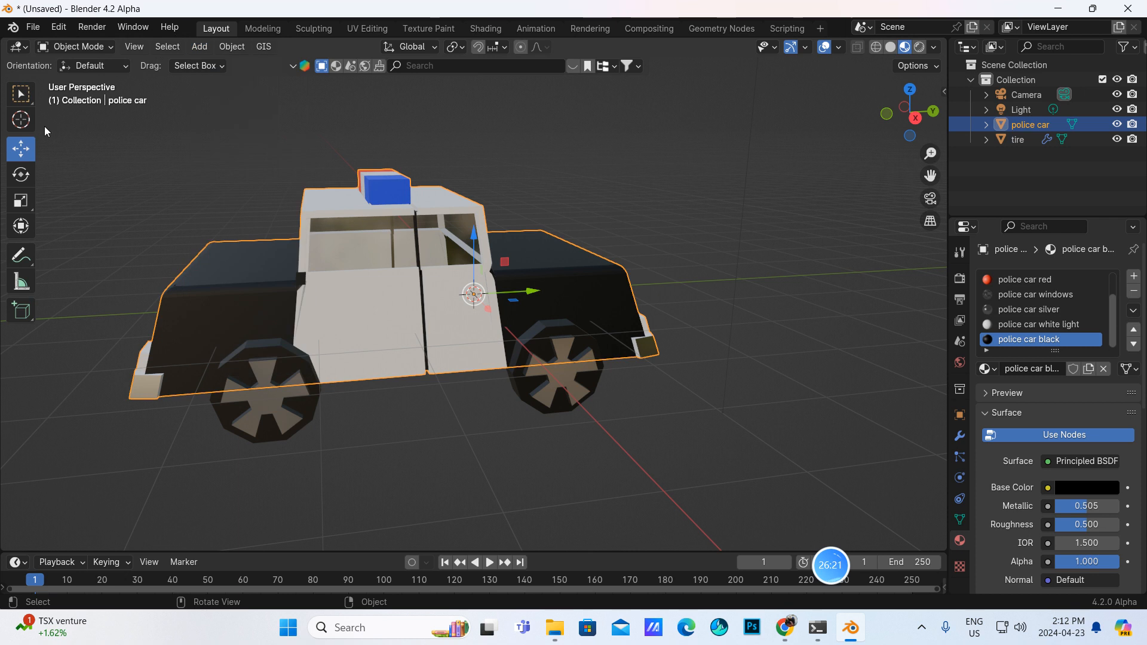
# - Place the 3D cursor on the car's white side door, at about X 1.47, Y -1.15, Z 0.241 m, and add a text object there
pyautogui.click(24, 120)
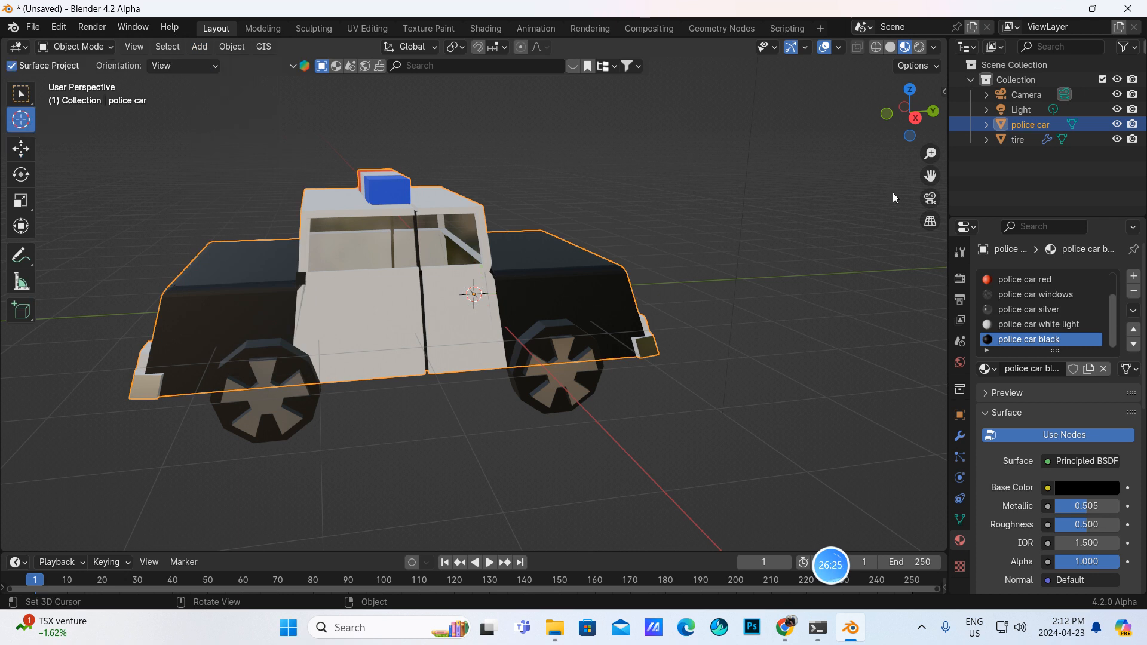
pyautogui.moveTo(925, 173); pyautogui.dragTo(1038, 181)
pyautogui.moveTo(759, 287); pyautogui.dragTo(710, 282, button='middle')
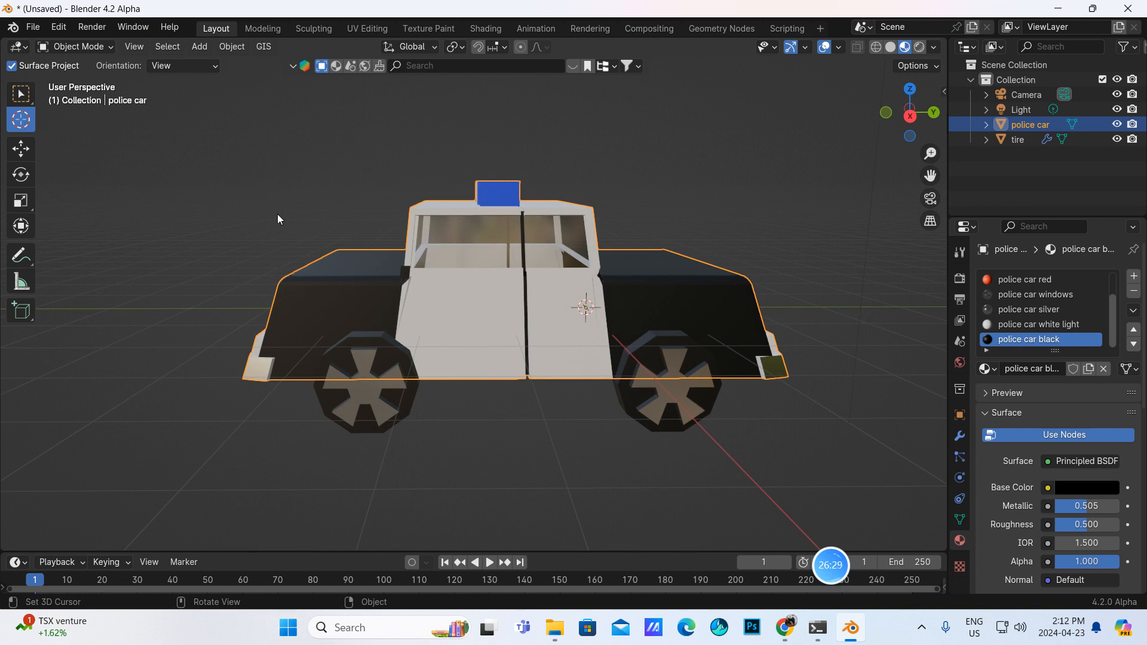
pyautogui.click(500, 311)
pyautogui.click(200, 50)
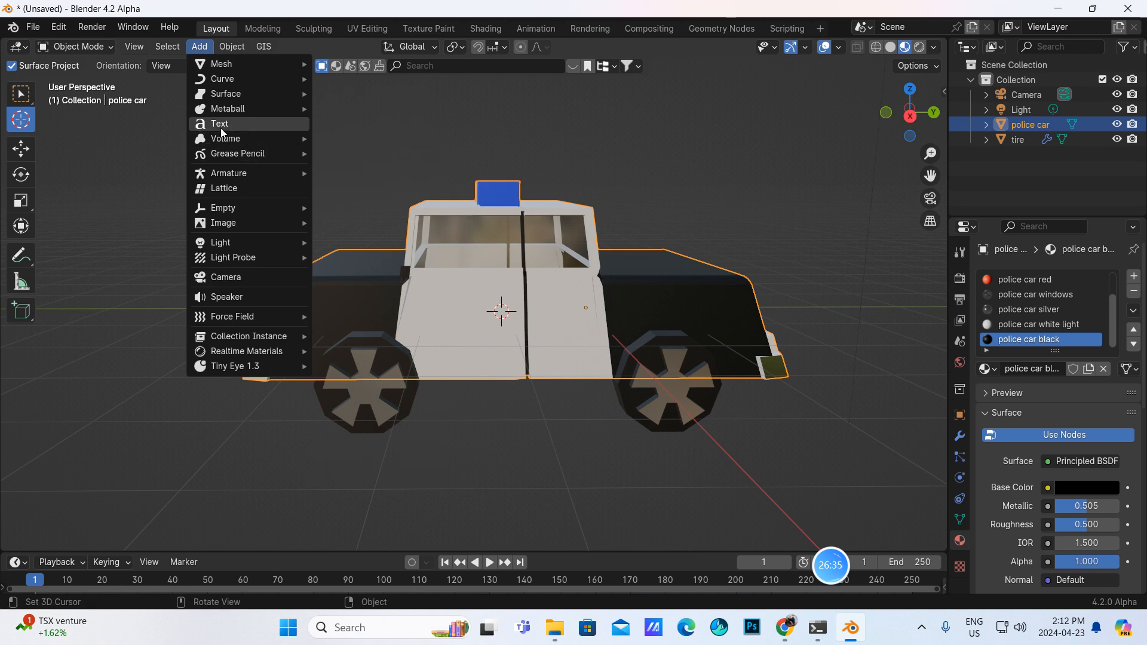
pyautogui.click(272, 124)
pyautogui.moveTo(340, 197); pyautogui.dragTo(412, 226, button='middle')
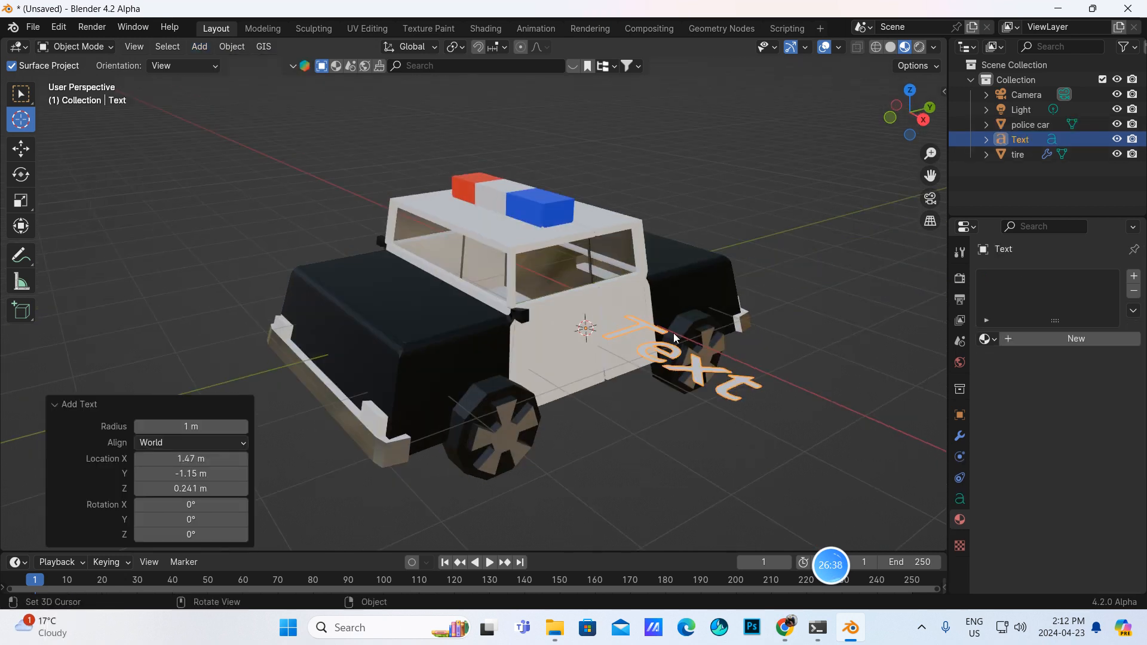
# - Enter Edit Mode on the text object and replace its content with POLICE in capitals
pyautogui.click(108, 47)
pyautogui.click(94, 78)
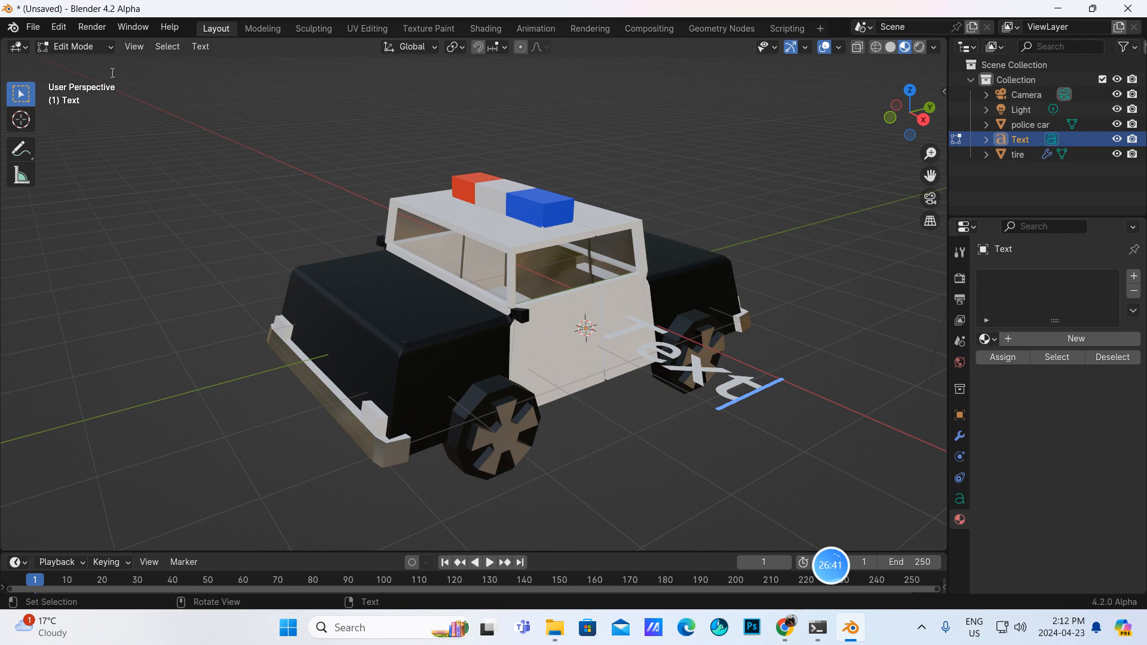
pyautogui.press('BackSpace')
pyautogui.press('BackSpace')
pyautogui.press('BackSpace')
pyautogui.press('BackSpace')
pyautogui.press('capslock')
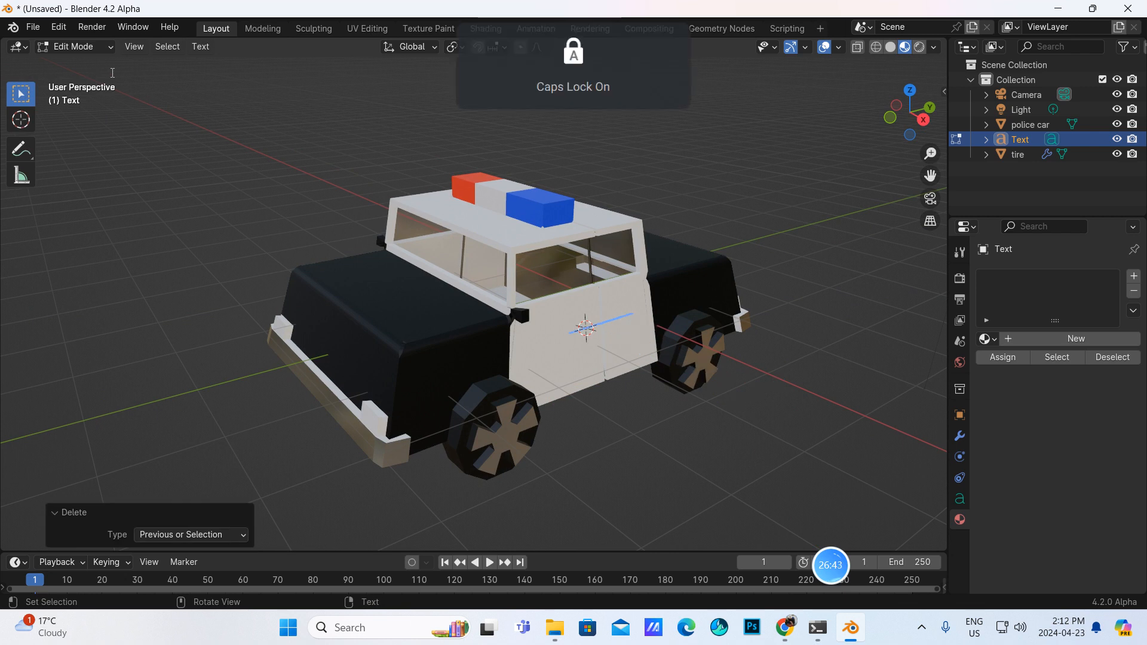
pyautogui.write('POLICE')
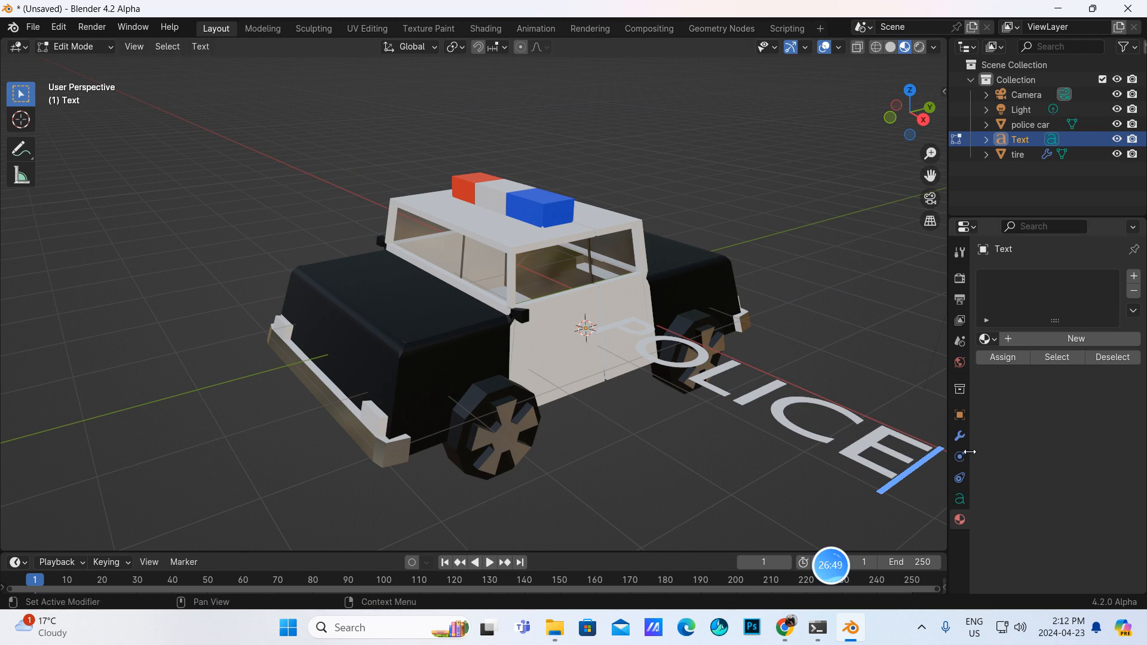
# - Set the POLICE text's geometry extrude to 0.05 m
pyautogui.click(959, 498)
pyautogui.scroll(-4, 1080, 472)
pyautogui.scroll(4, 1072, 460)
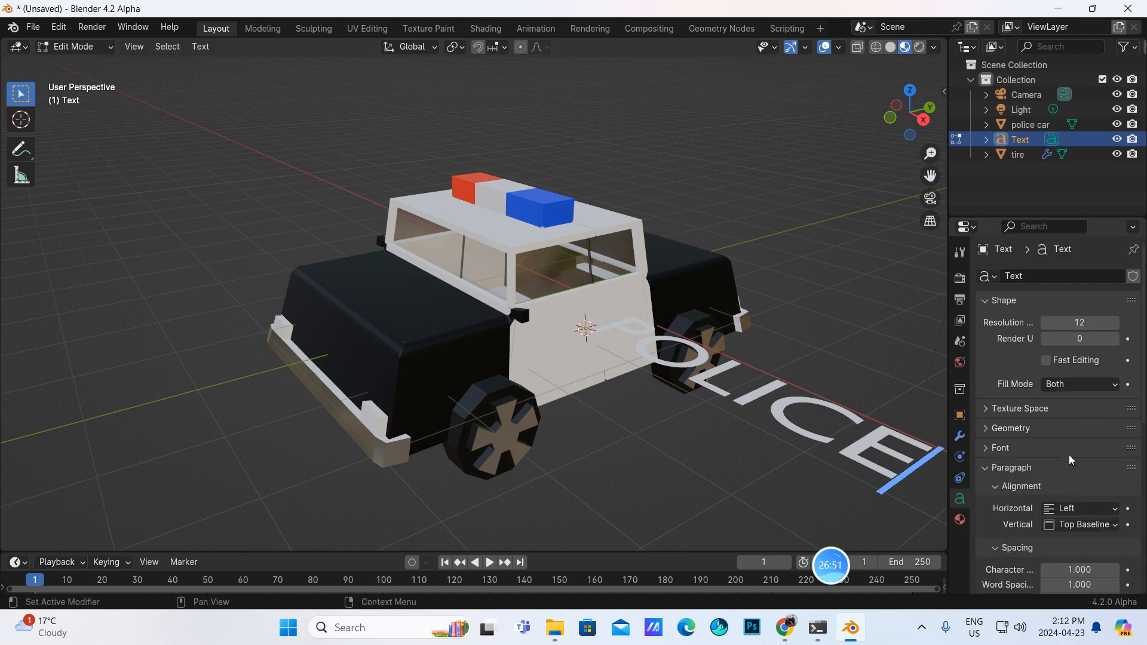
pyautogui.click(1011, 428)
pyautogui.scroll(-4, 1039, 466)
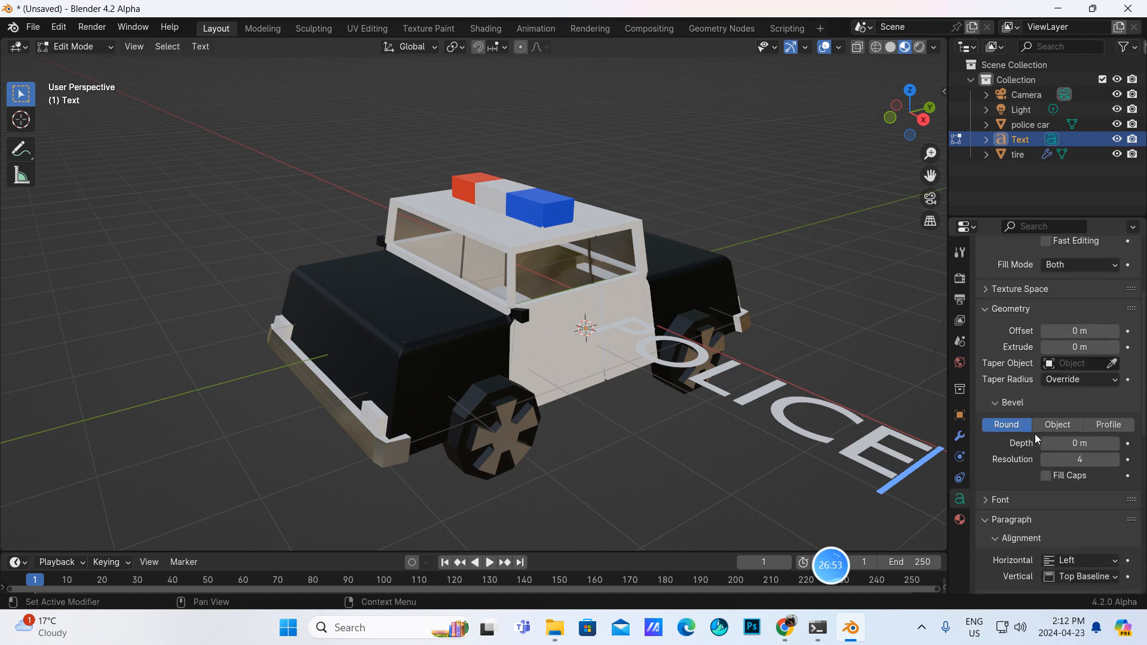
pyautogui.scroll(1, 1063, 484)
pyautogui.scroll(1, 1063, 484)
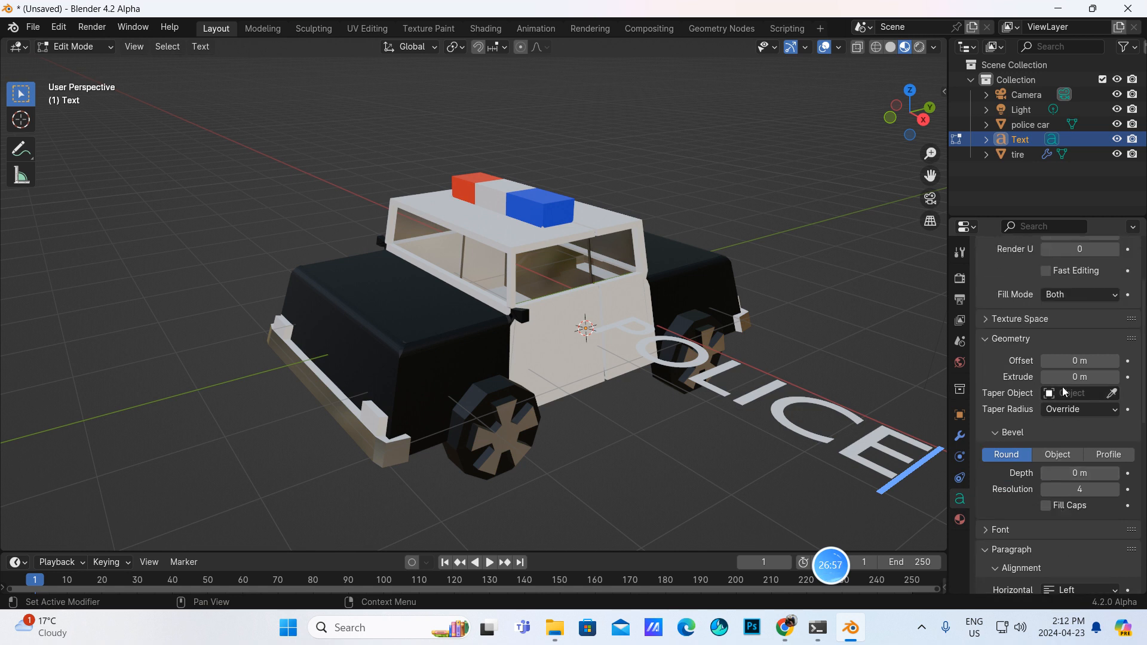
pyautogui.moveTo(1079, 377); pyautogui.dragTo(1103, 377)
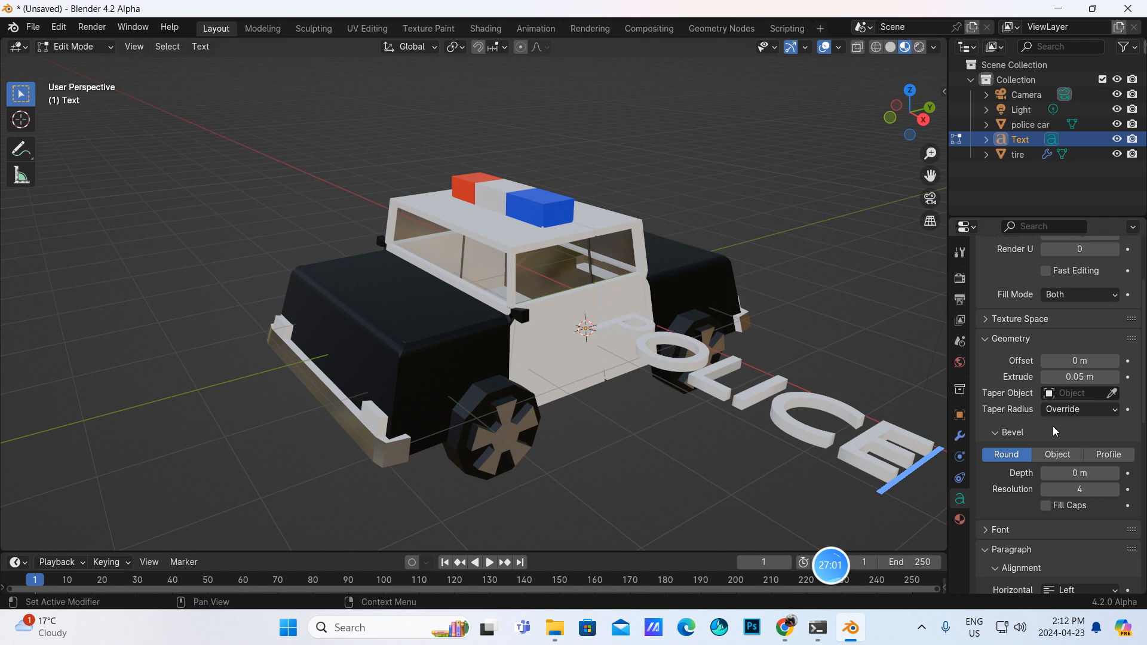
# - Set the POLICE text's bevel depth to 0.02 m and return to Object Mode
pyautogui.moveTo(1069, 474); pyautogui.dragTo(1078, 474)
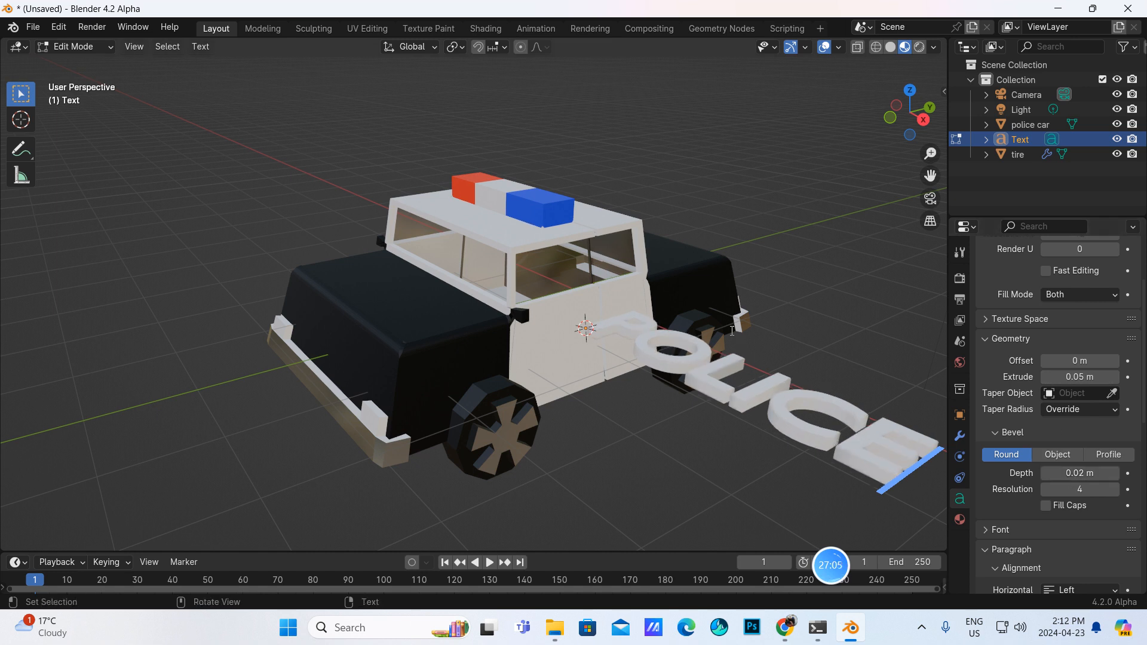
pyautogui.click(114, 49)
pyautogui.click(69, 61)
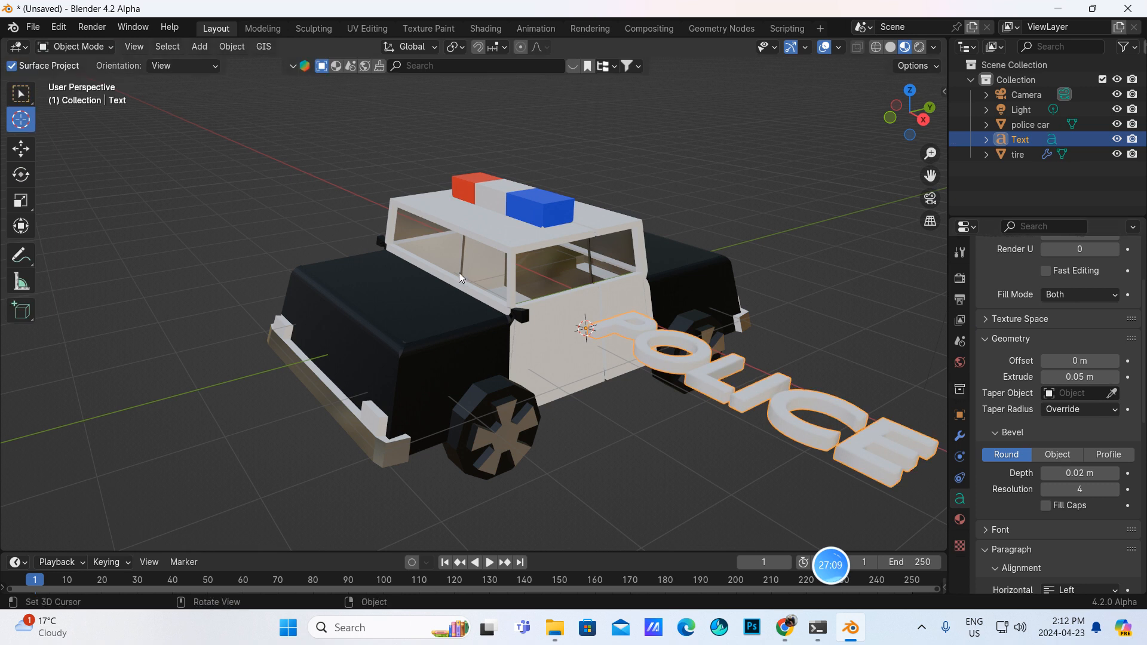
# - Stand the POLICE text upright by rotating it to exactly 90° on X
pyautogui.click(23, 179)
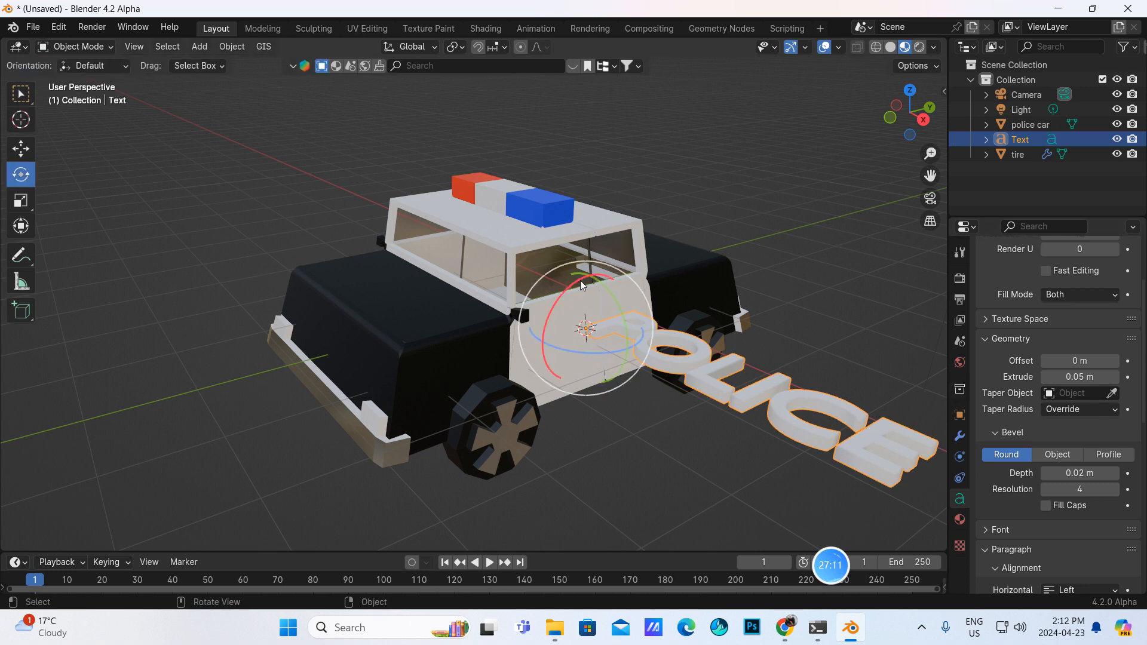
pyautogui.moveTo(579, 283); pyautogui.dragTo(518, 353)
pyautogui.click(959, 416)
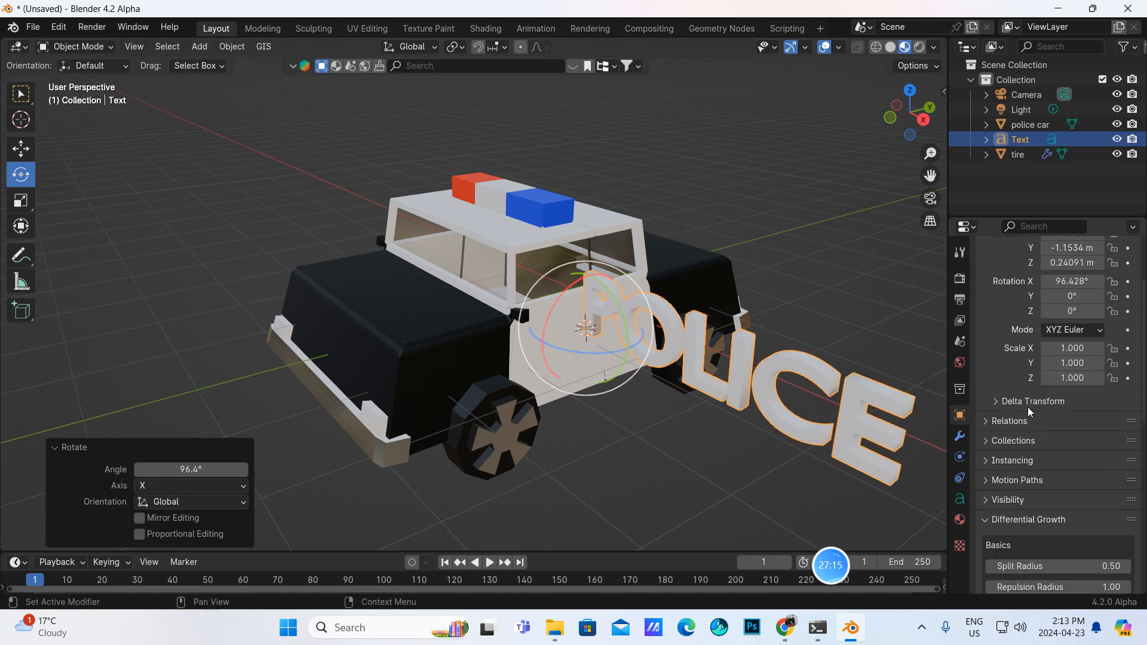
pyautogui.scroll(3, 1072, 368)
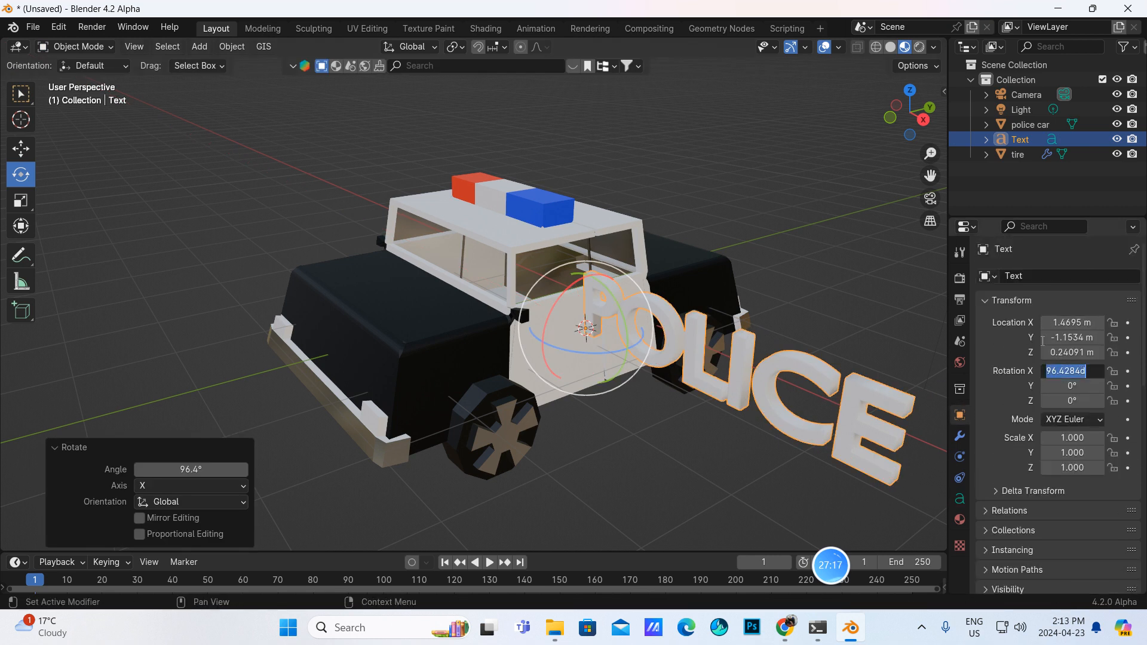
pyautogui.write('90')
pyautogui.press('Return')
pyautogui.press('capslock')
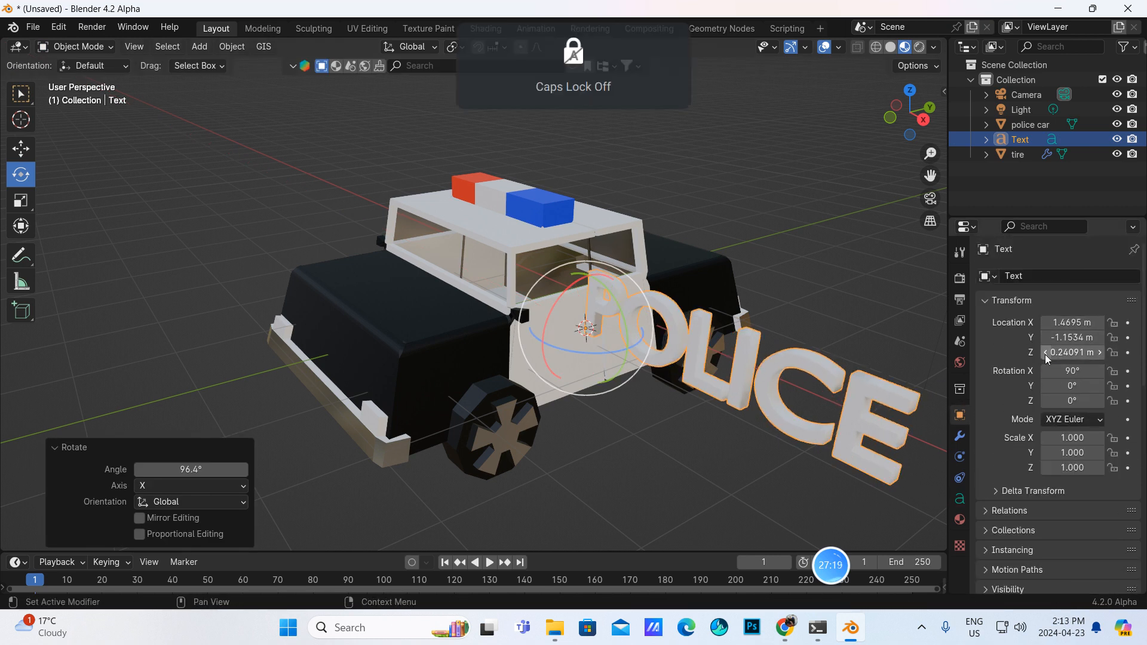
# - Turn the POLICE text parallel to the car's side by setting its Z rotation to 90°
pyautogui.moveTo(579, 353); pyautogui.dragTo(639, 343)
pyautogui.moveTo(640, 343); pyautogui.dragTo(758, 310, button='middle')
pyautogui.doubleClick(1042, 401)
pyautogui.press('BackSpace')
pyautogui.write('90')
pyautogui.press('Return')
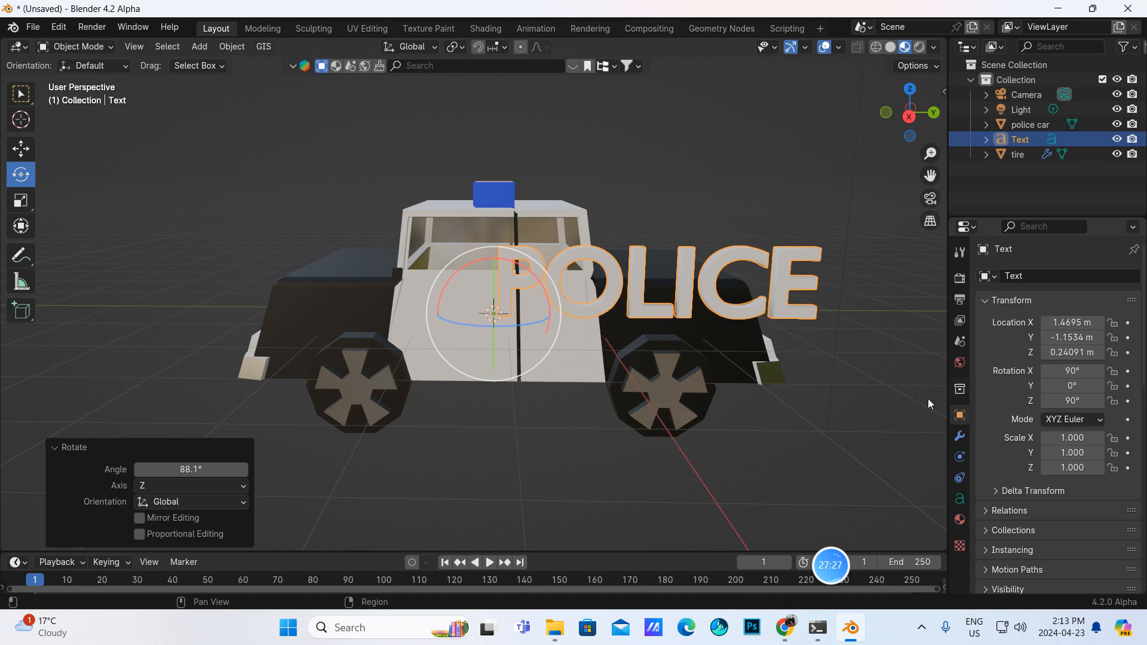
# - Scale the POLICE text uniformly to about 0.461 and move it onto the side doors, at about Y -1.88, Z 0.018 m
pyautogui.click(23, 202)
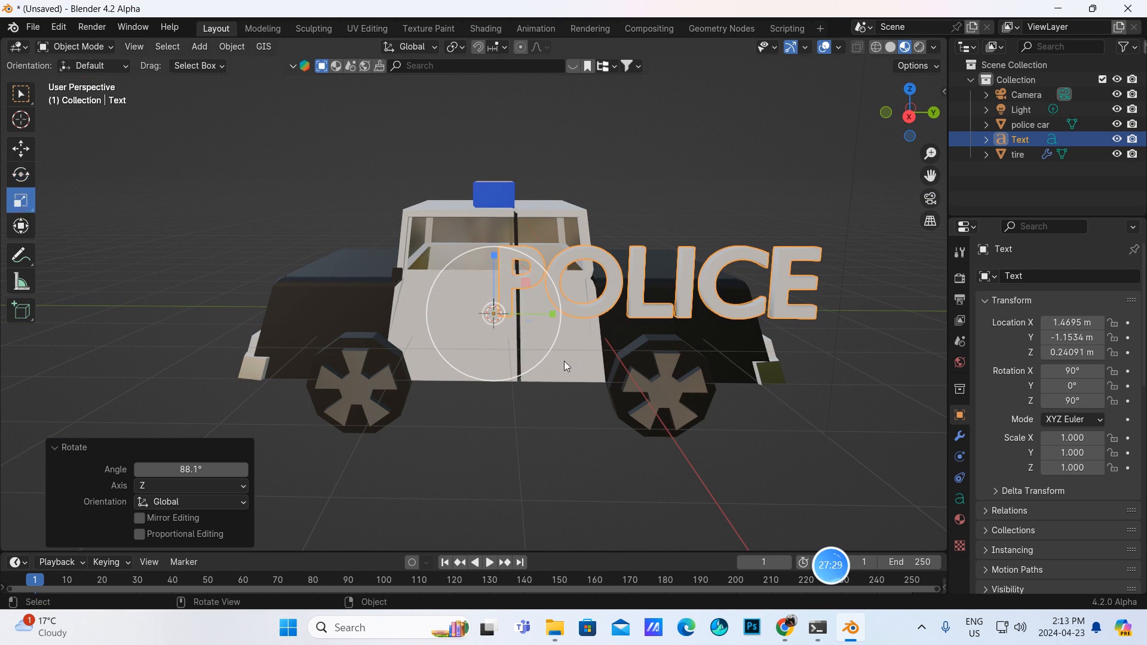
pyautogui.moveTo(542, 366); pyautogui.dragTo(489, 318)
pyautogui.click(33, 149)
pyautogui.moveTo(425, 258); pyautogui.dragTo(417, 281)
pyautogui.moveTo(579, 367); pyautogui.dragTo(586, 368, button='middle')
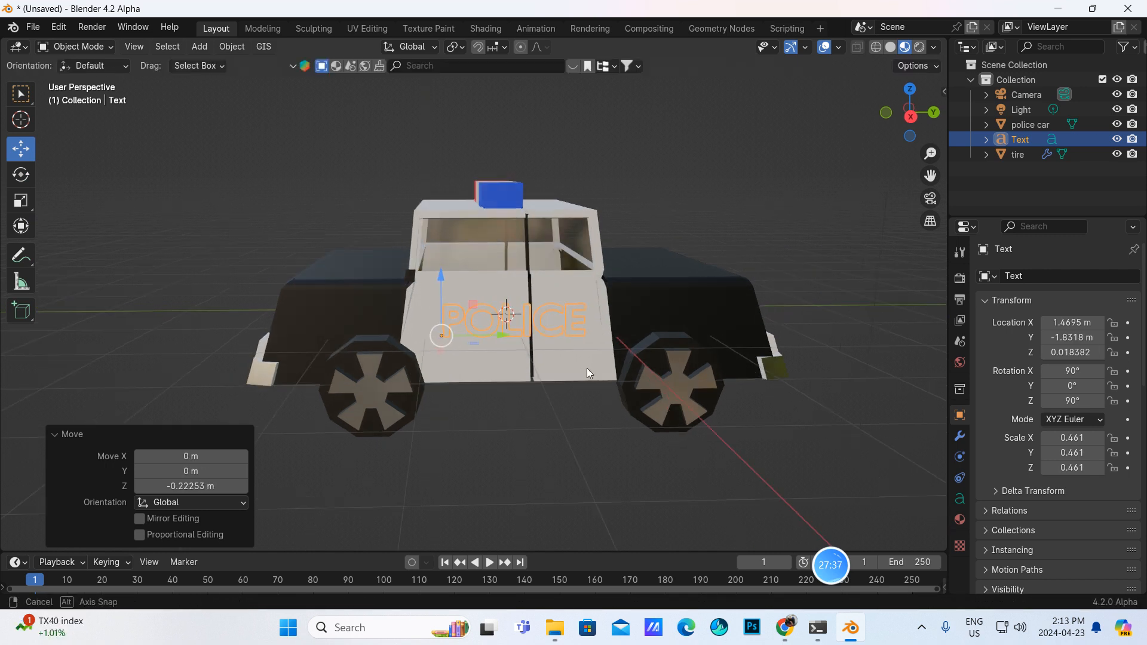
pyautogui.moveTo(499, 335); pyautogui.dragTo(487, 335)
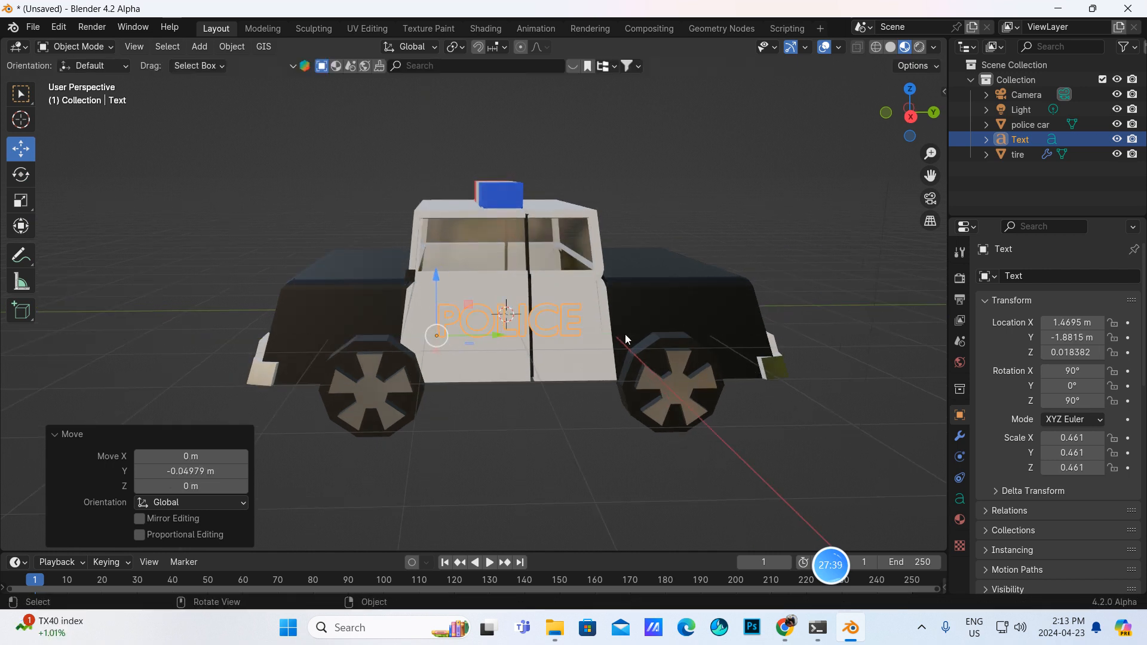
# - Assign the police car black material to the POLICE text and move it about 0.044 m outward along X
pyautogui.click(961, 520)
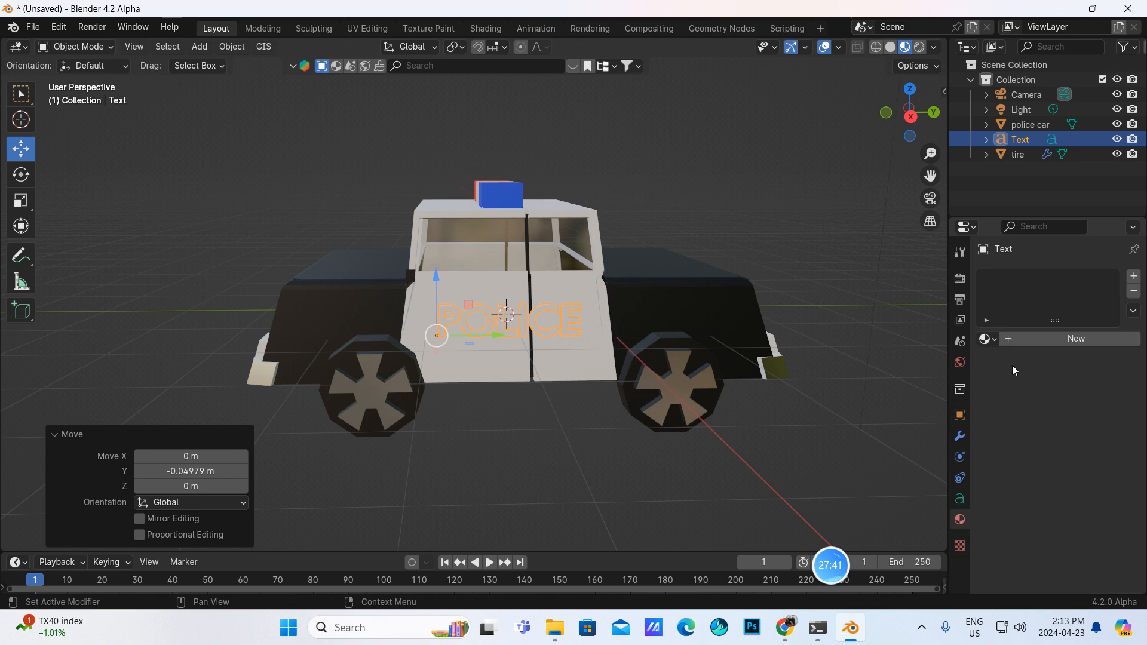
pyautogui.click(995, 339)
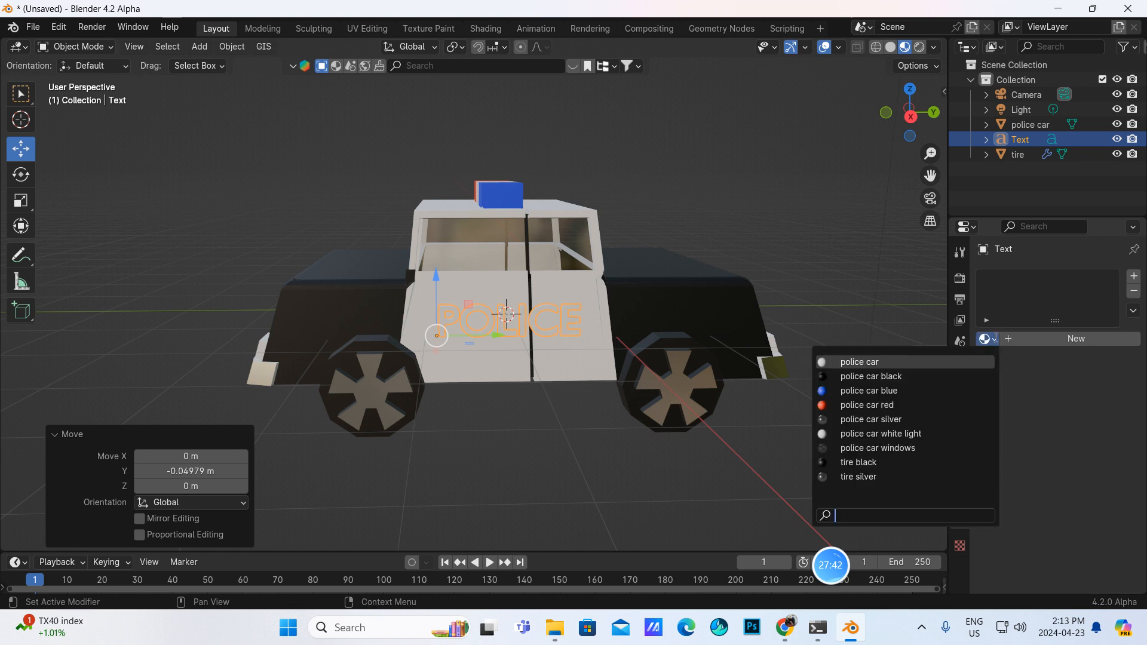
pyautogui.click(866, 375)
pyautogui.moveTo(797, 391); pyautogui.dragTo(710, 392, button='middle')
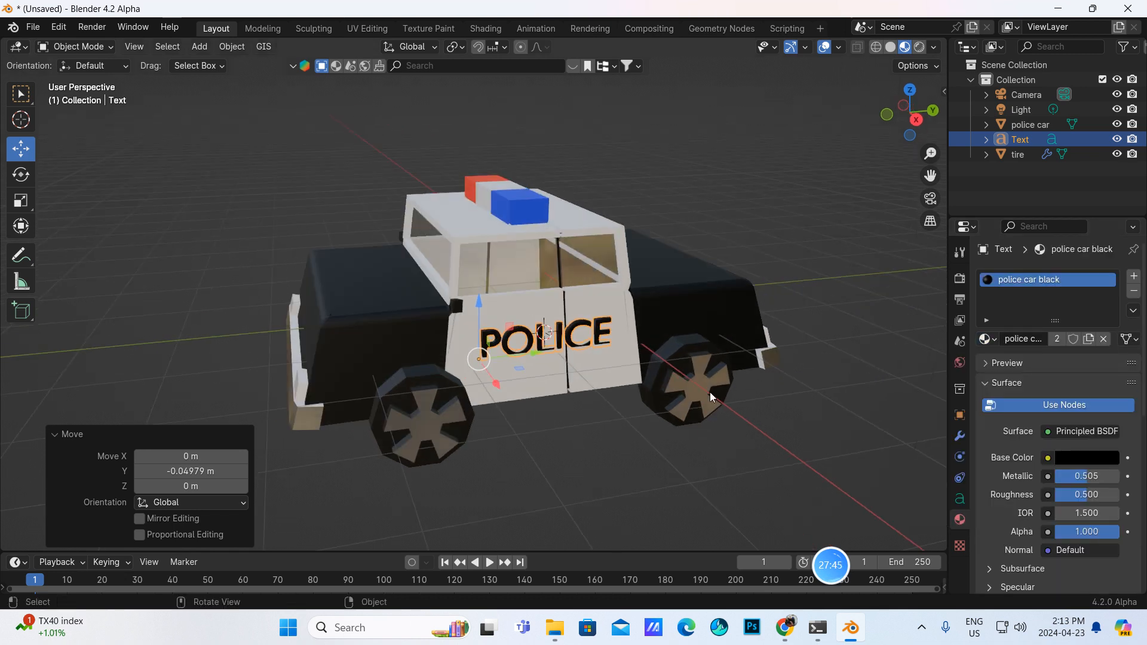
pyautogui.moveTo(502, 383); pyautogui.dragTo(499, 386)
pyautogui.moveTo(574, 365); pyautogui.dragTo(660, 329, button='middle')
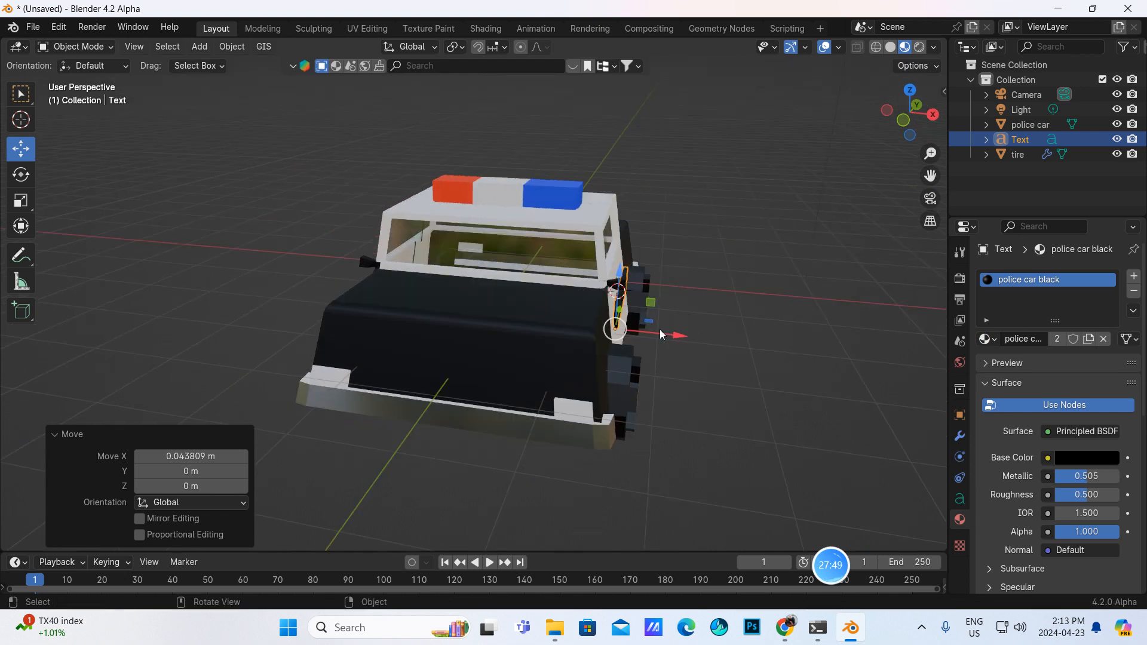
# - Duplicate the POLICE text and move the copy about -3 m along X to the car's opposite side
pyautogui.hotkey('shift', 'd')
pyautogui.click(617, 312)
pyautogui.moveTo(659, 342); pyautogui.dragTo(457, 318)
pyautogui.moveTo(457, 318); pyautogui.dragTo(653, 313, button='middle')
# - Rotate the duplicated POLICE text to -90° on Z so it reads correctly from its own side
pyautogui.click(21, 174)
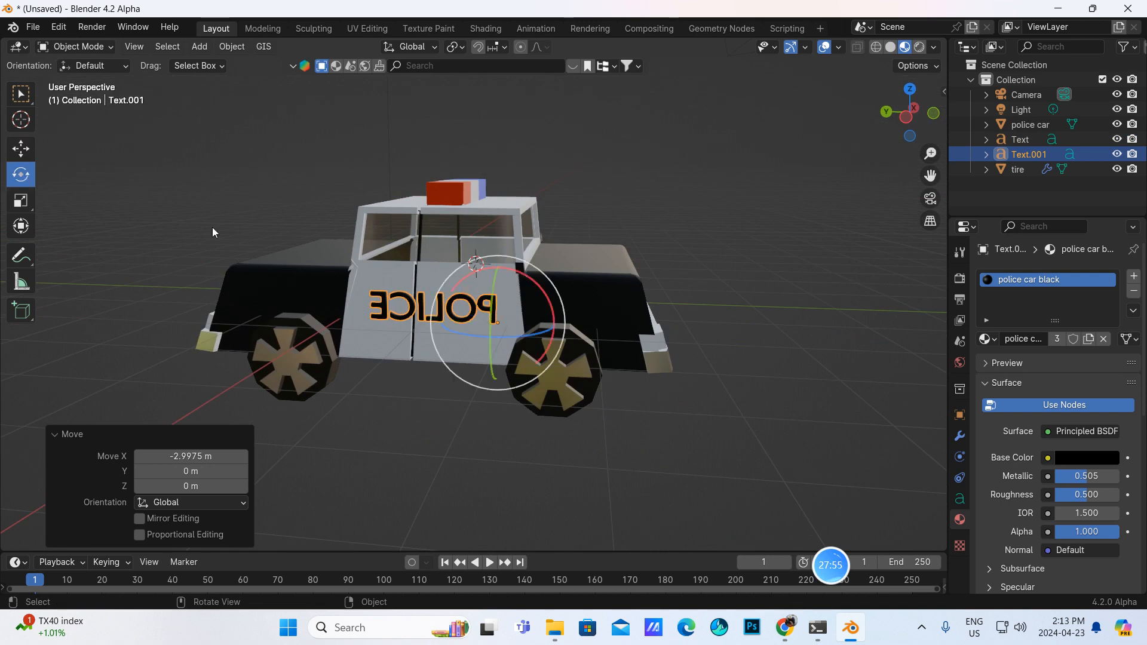
pyautogui.moveTo(519, 334); pyautogui.dragTo(386, 320)
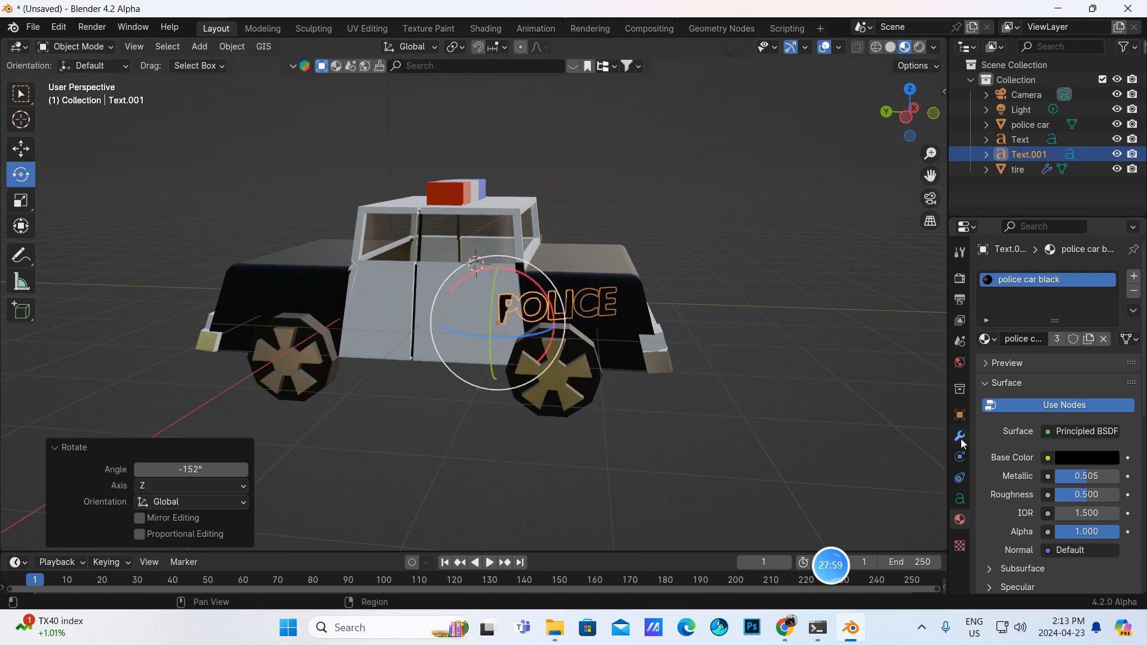
pyautogui.click(960, 415)
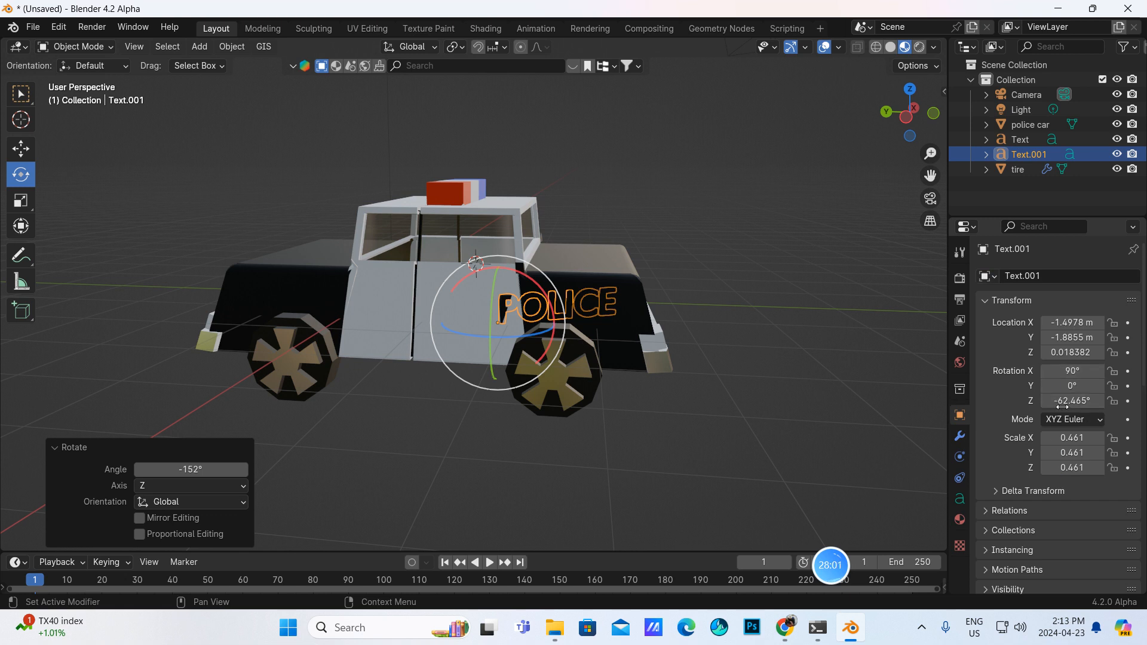
pyautogui.click(1067, 400)
pyautogui.write('-')
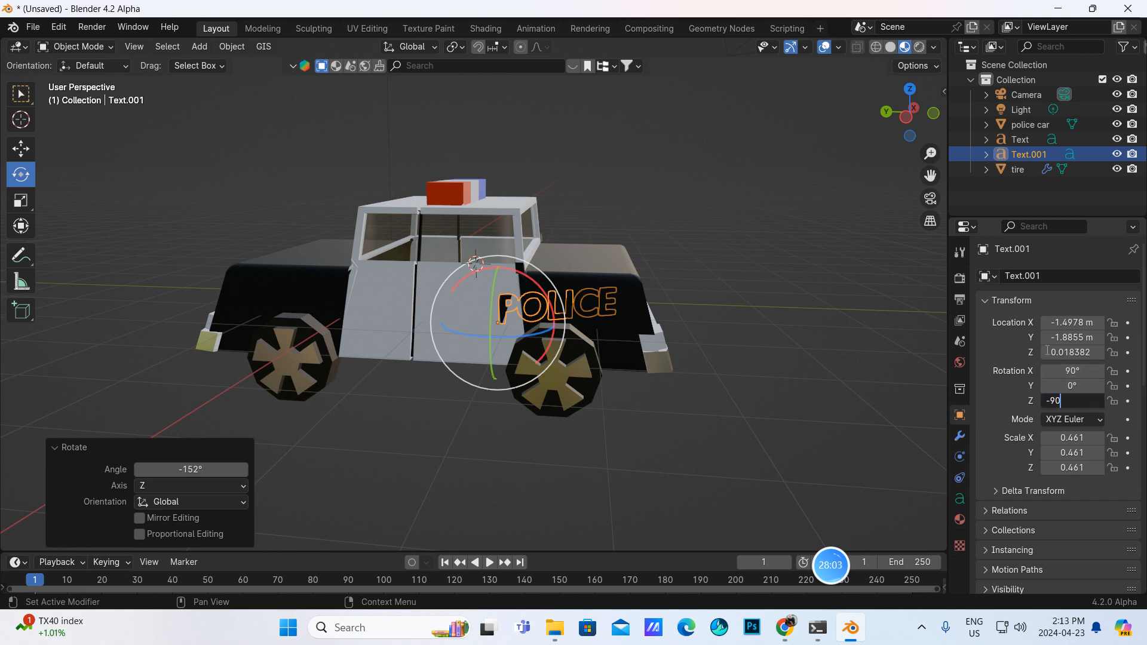
pyautogui.write('90')
pyautogui.press('Return')
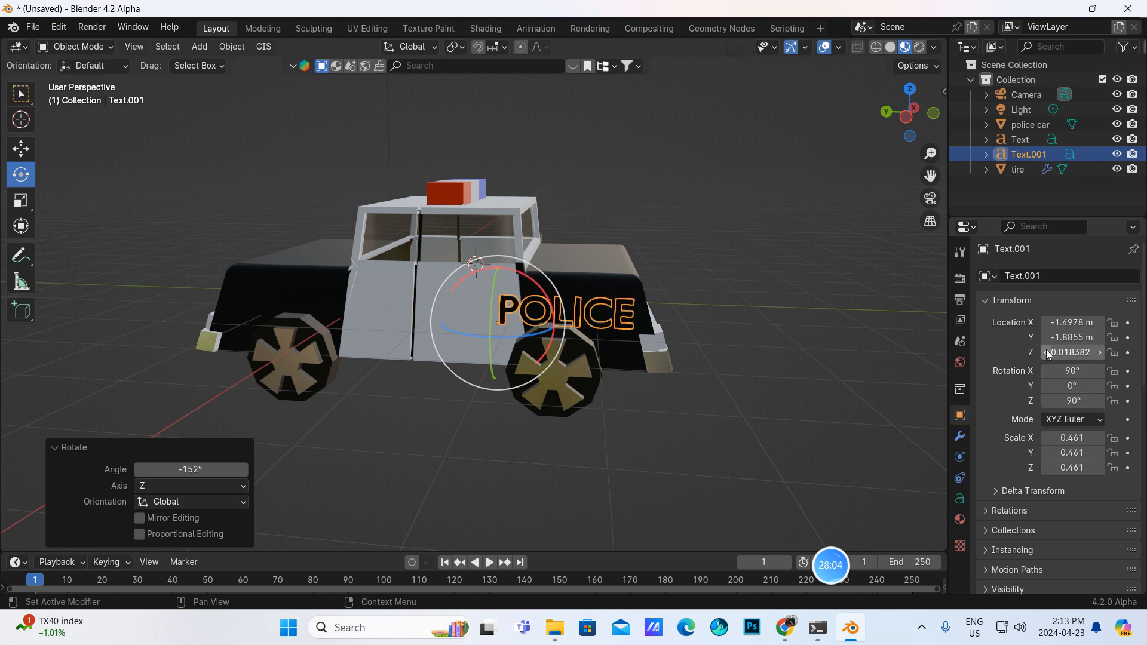
# - Move the duplicated POLICE text about 1.45 m along Y onto the doors
pyautogui.click(21, 149)
pyautogui.moveTo(470, 321); pyautogui.dragTo(347, 316)
pyautogui.moveTo(472, 331); pyautogui.dragTo(512, 296, button='middle')
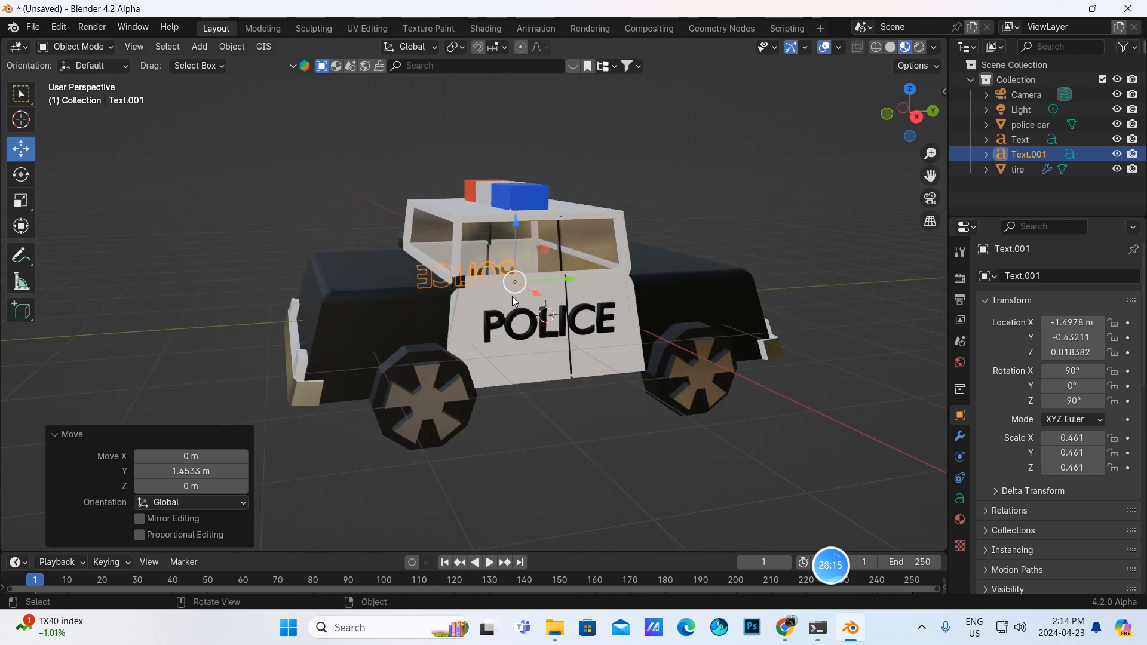
# - Move the car body, the first POLICE text and the tires into a new collection named police car
pyautogui.click(479, 295)
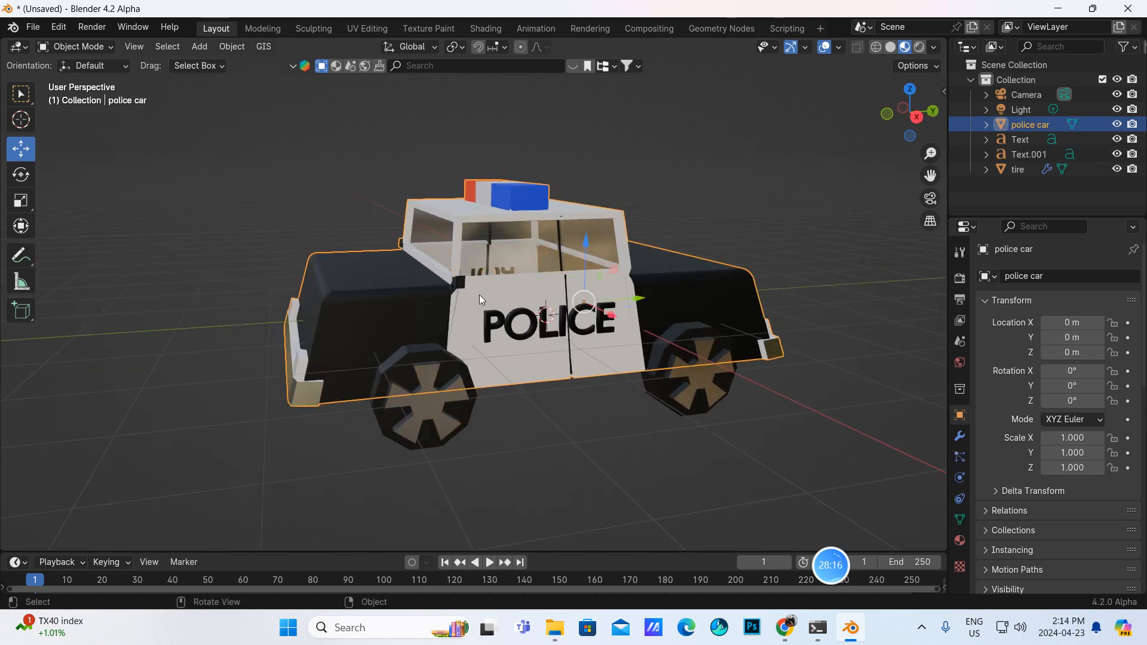
pyautogui.keyDown('shift'); pyautogui.click(511, 326); pyautogui.keyUp('shift')
pyautogui.keyDown('shift'); pyautogui.click(454, 394); pyautogui.keyUp('shift')
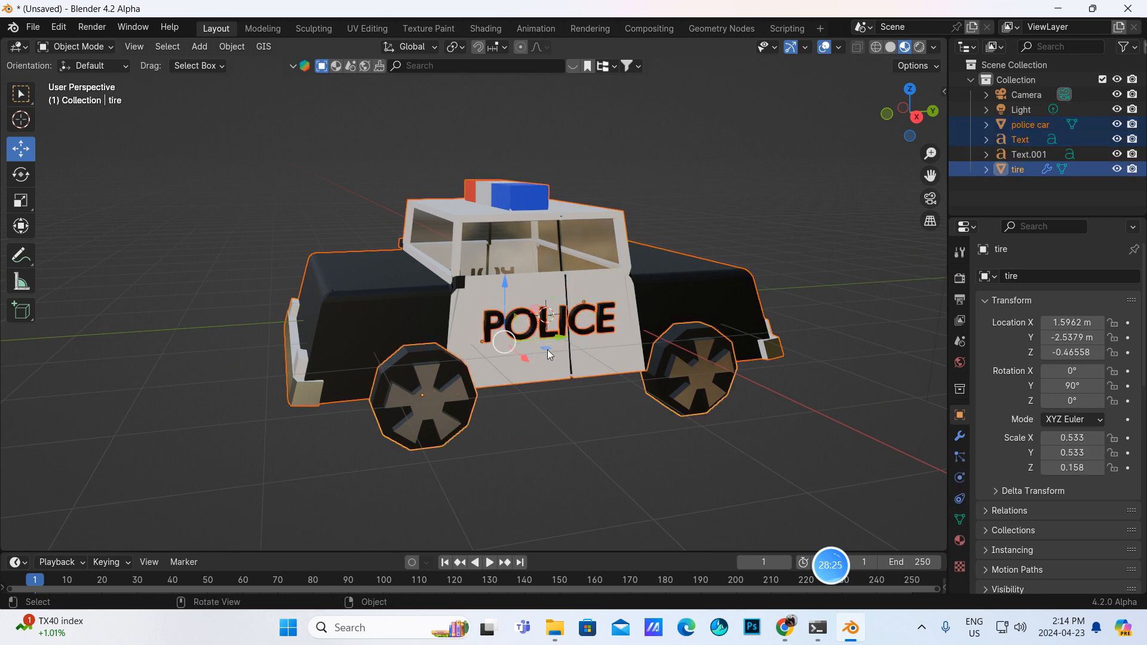
pyautogui.press('m')
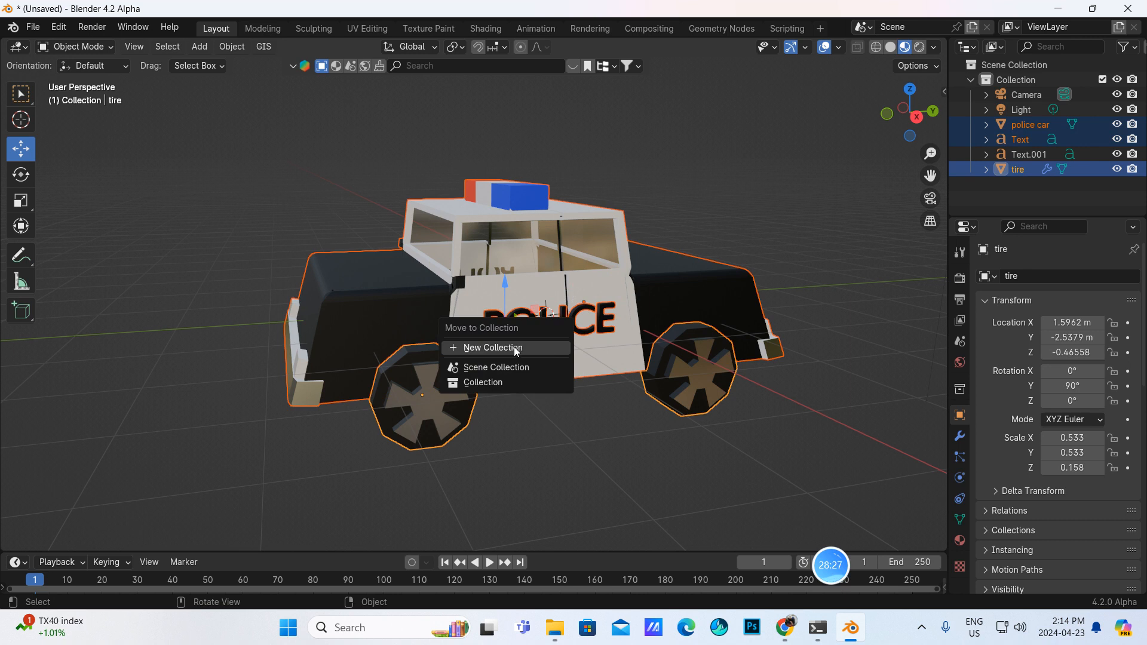
pyautogui.click(515, 348)
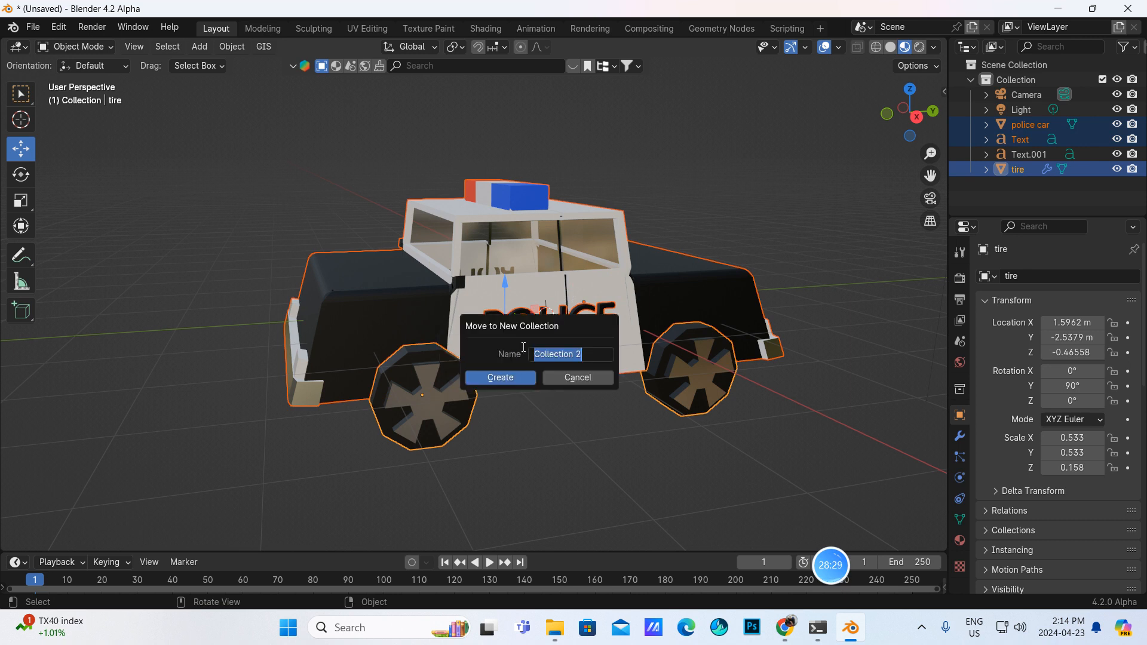
pyautogui.press('BackSpace')
pyautogui.click(512, 379)
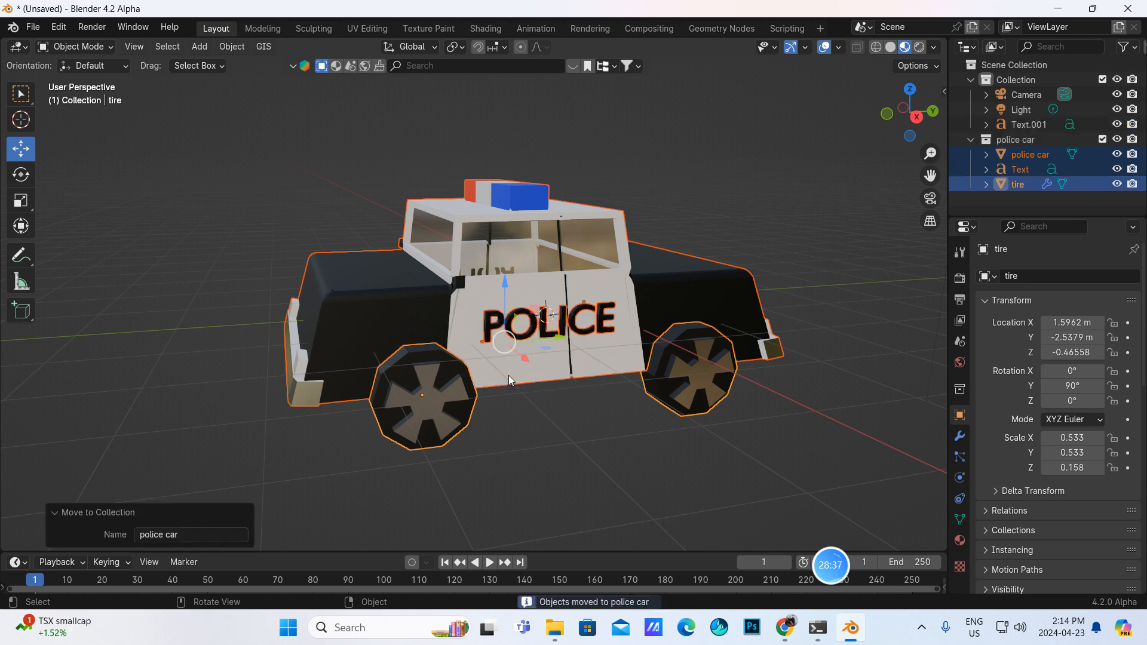
pyautogui.moveTo(725, 295); pyautogui.dragTo(776, 285, button='middle')
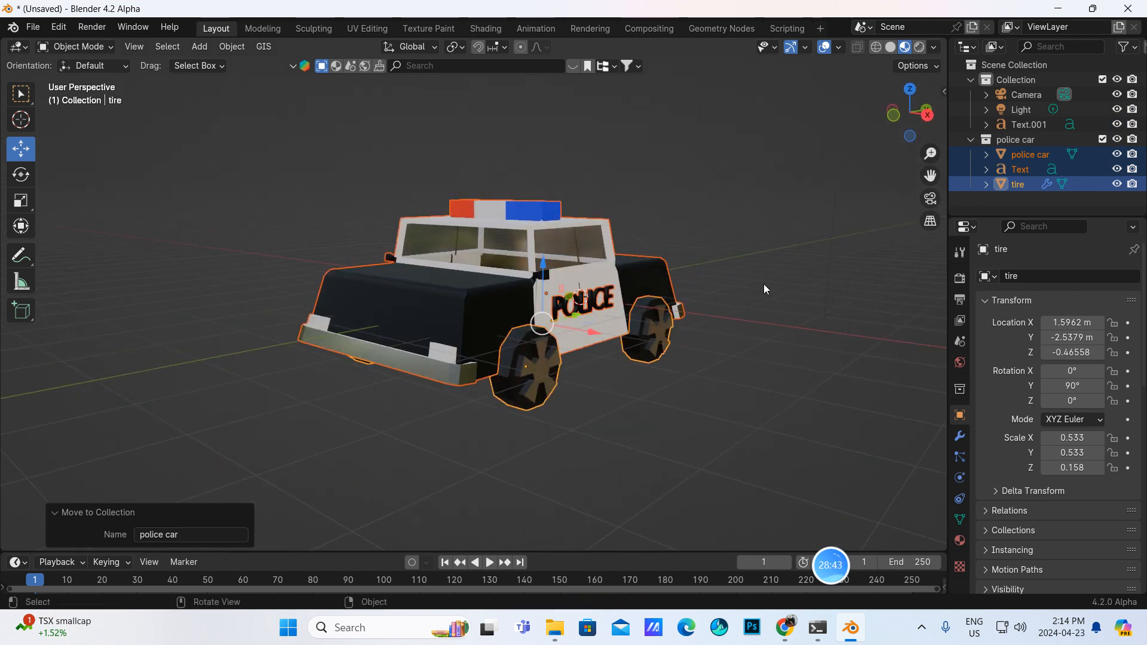
pyautogui.moveTo(654, 283); pyautogui.dragTo(582, 289, button='middle')
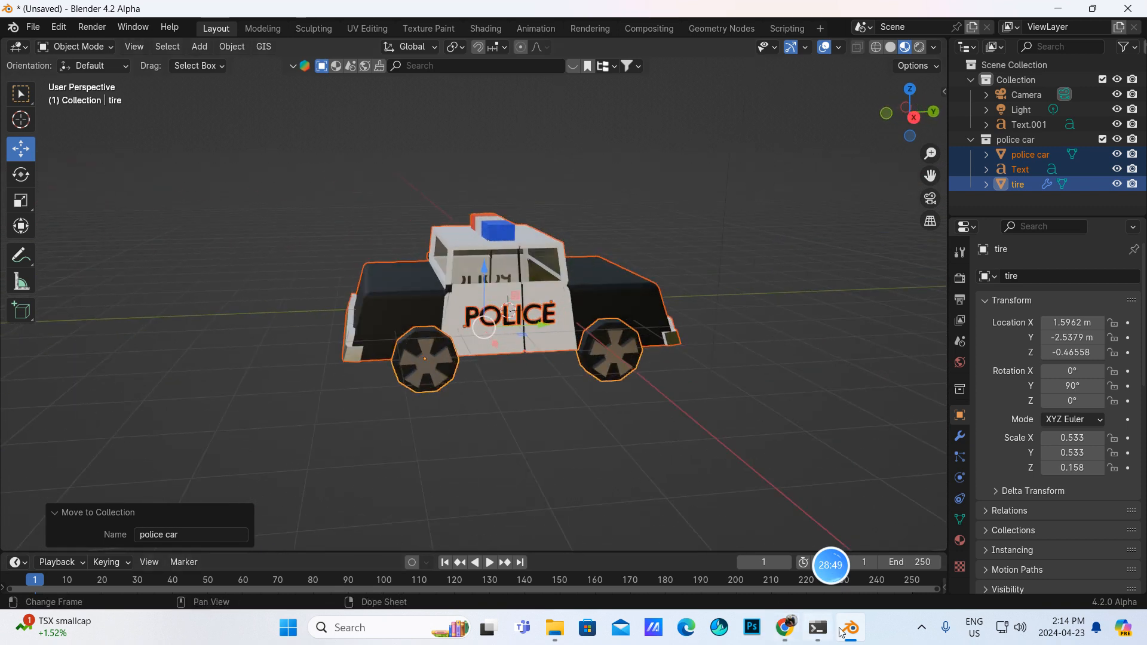
pyautogui.moveTo(587, 350); pyautogui.dragTo(511, 351, button='middle')
pyautogui.moveTo(605, 302); pyautogui.dragTo(636, 314, button='middle')
pyautogui.scroll(2, 636, 313)
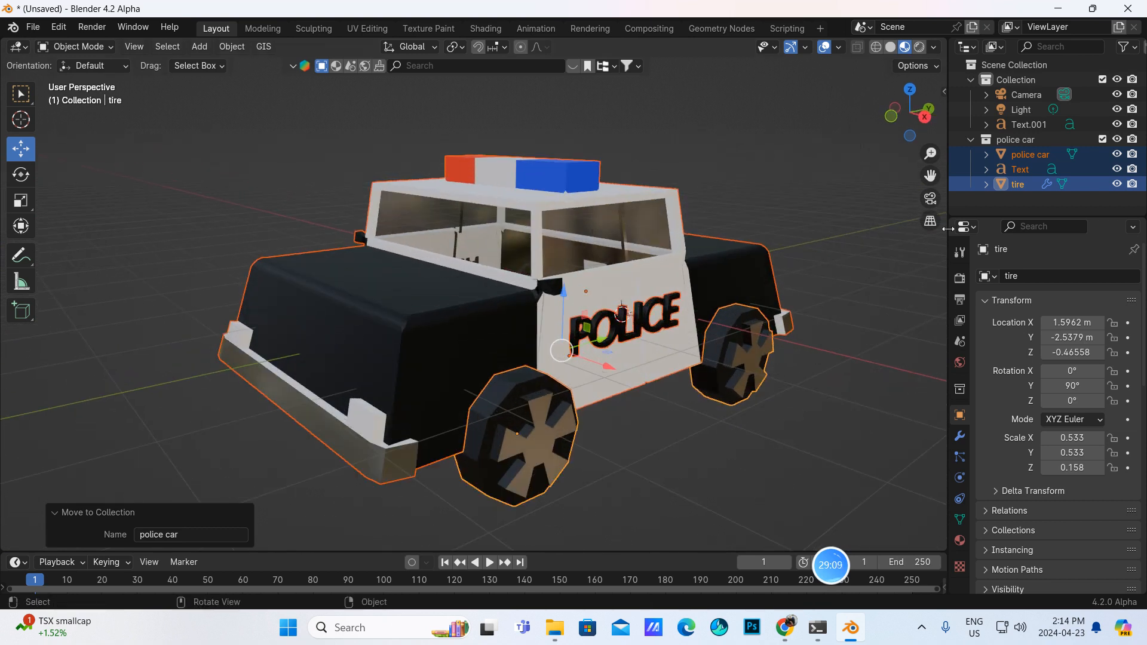
# - Enable Screen Space Reflections in the EEVEE render settings
pyautogui.click(955, 282)
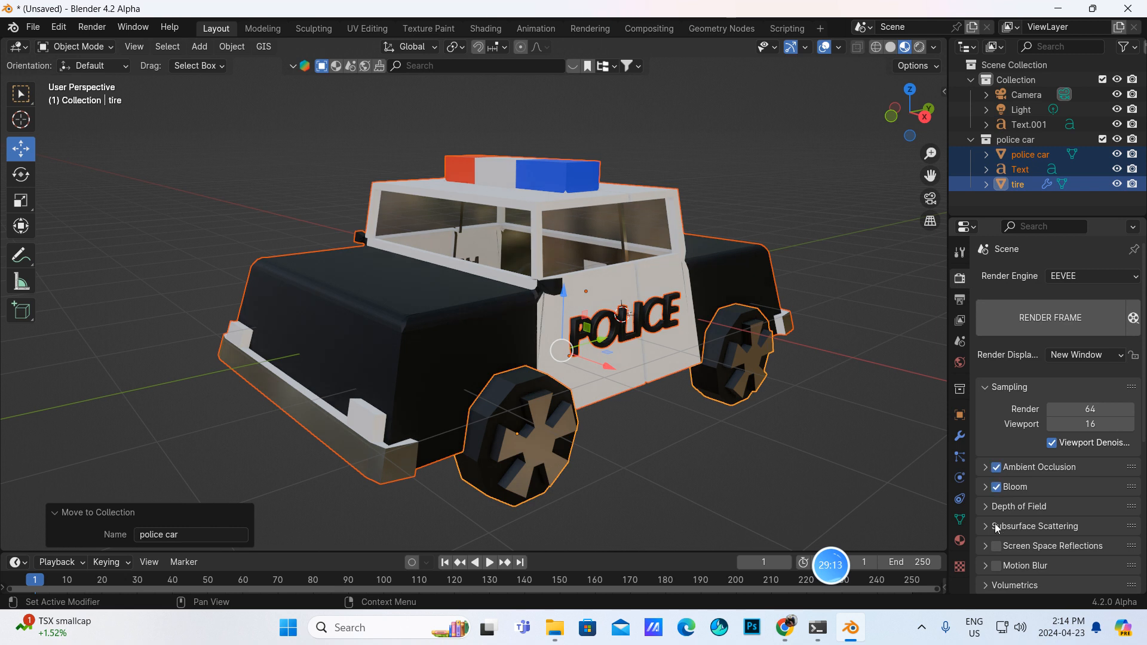
pyautogui.click(996, 546)
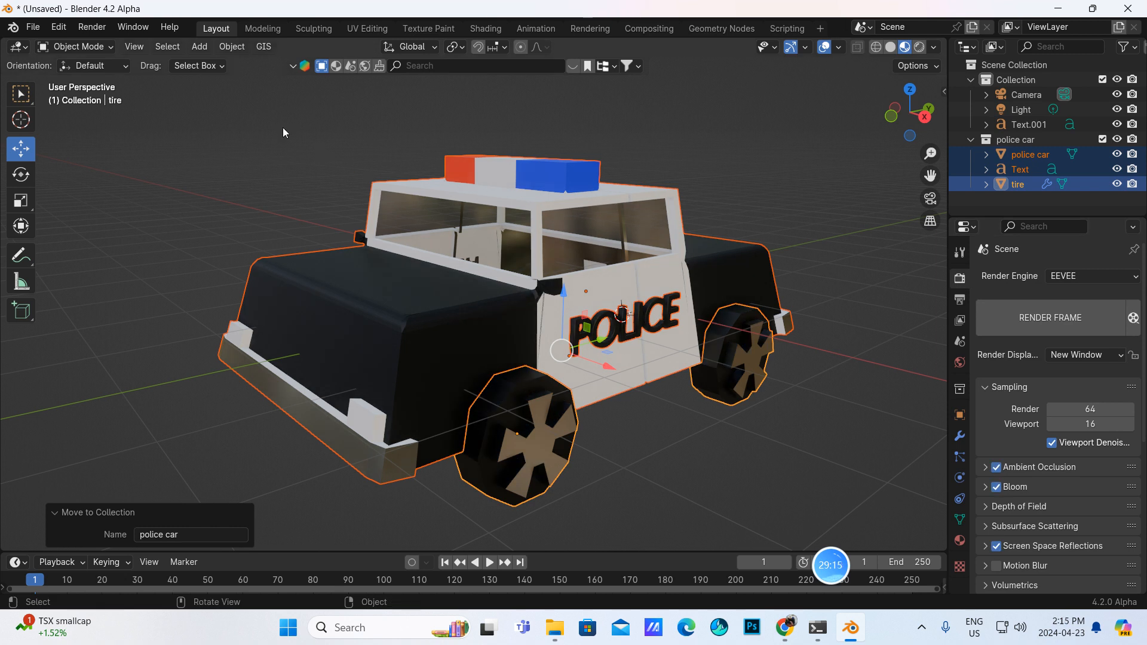
# - Switch to the camera view, lock the camera to the view and frame the whole car from a low side angle
pyautogui.click(930, 198)
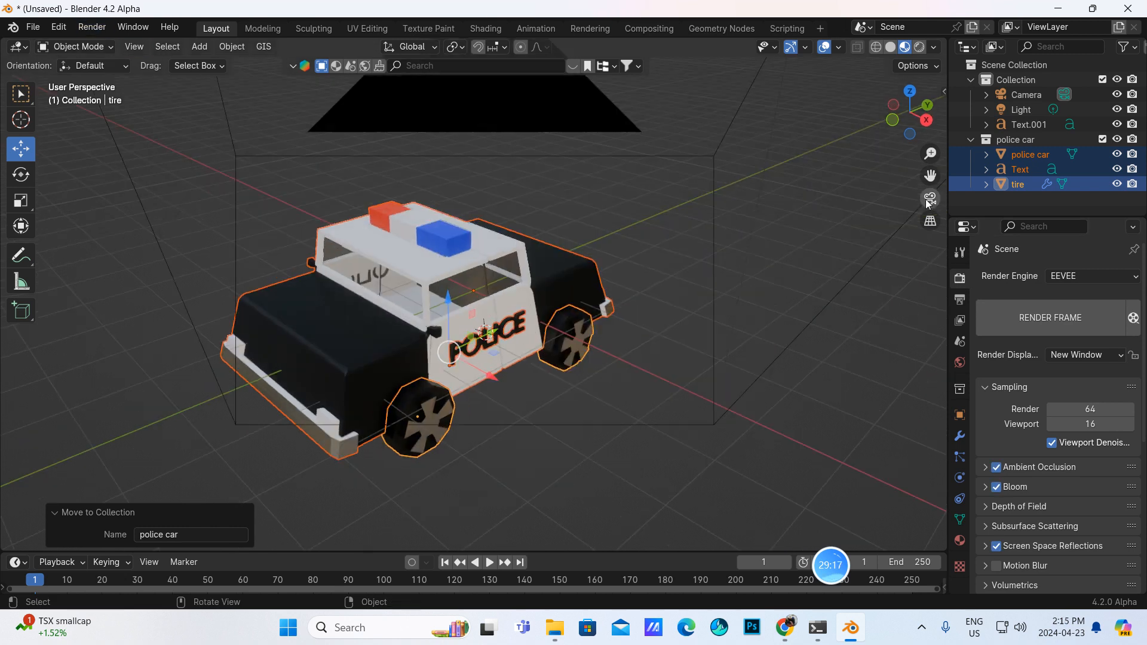
pyautogui.press('n')
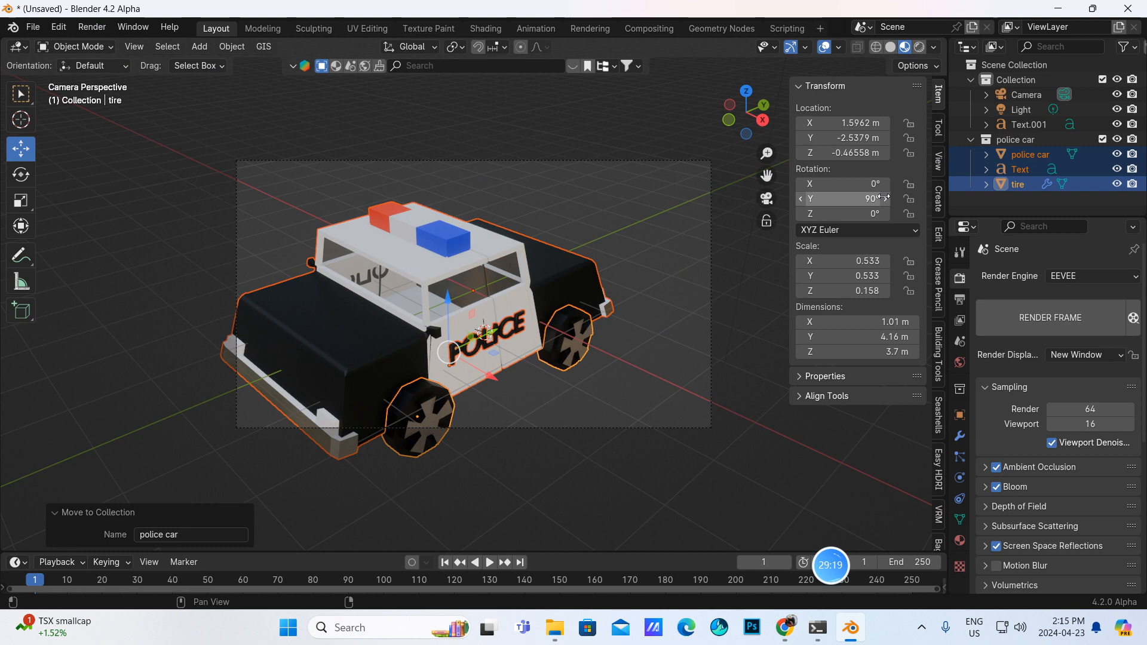
pyautogui.click(938, 160)
pyautogui.click(855, 271)
pyautogui.moveTo(657, 311); pyautogui.dragTo(631, 279, button='middle')
pyautogui.scroll(1, 622, 279)
pyautogui.scroll(-1, 631, 279)
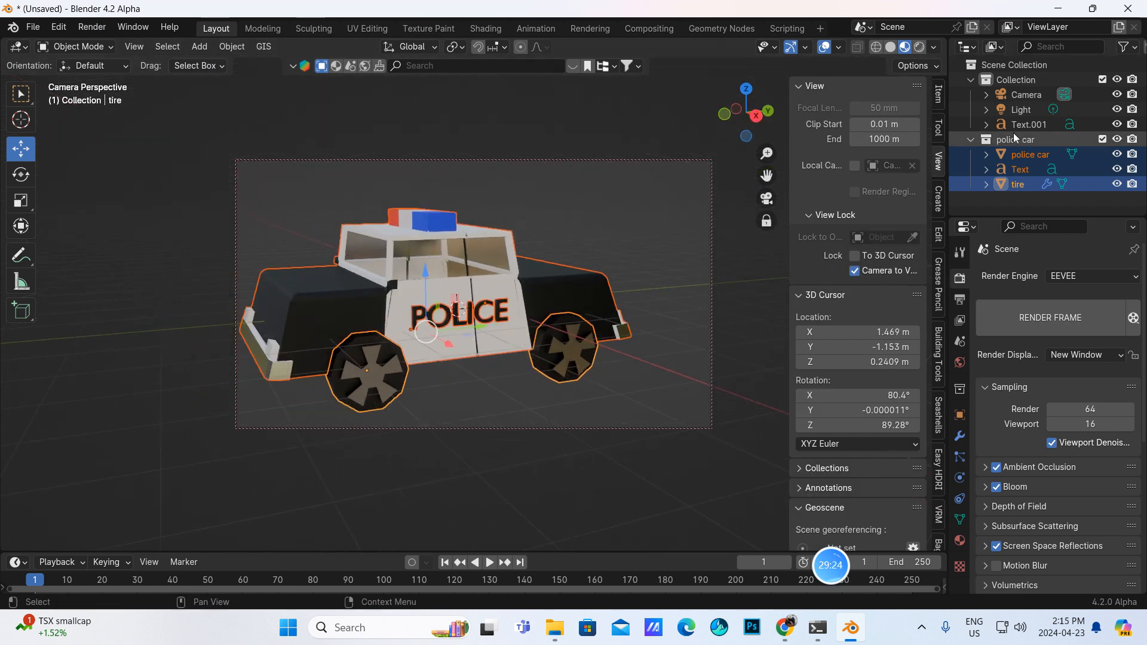
# - Set the camera's Shift X to -0.090 and orbit the camera to show more of the car's front
pyautogui.click(1027, 95)
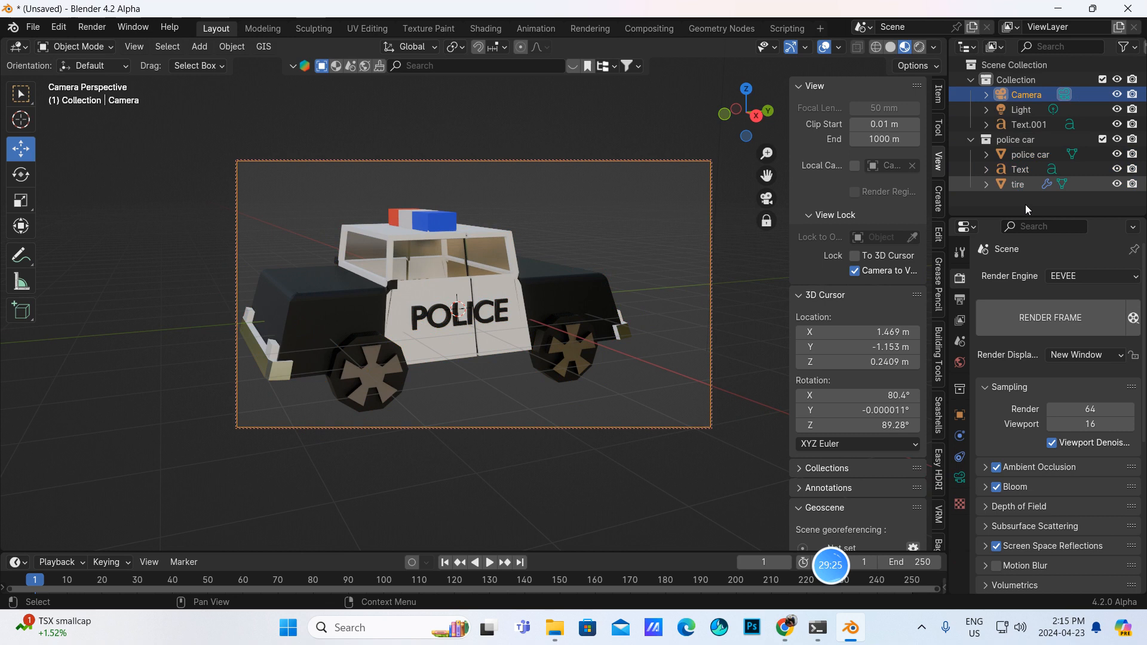
pyautogui.click(959, 478)
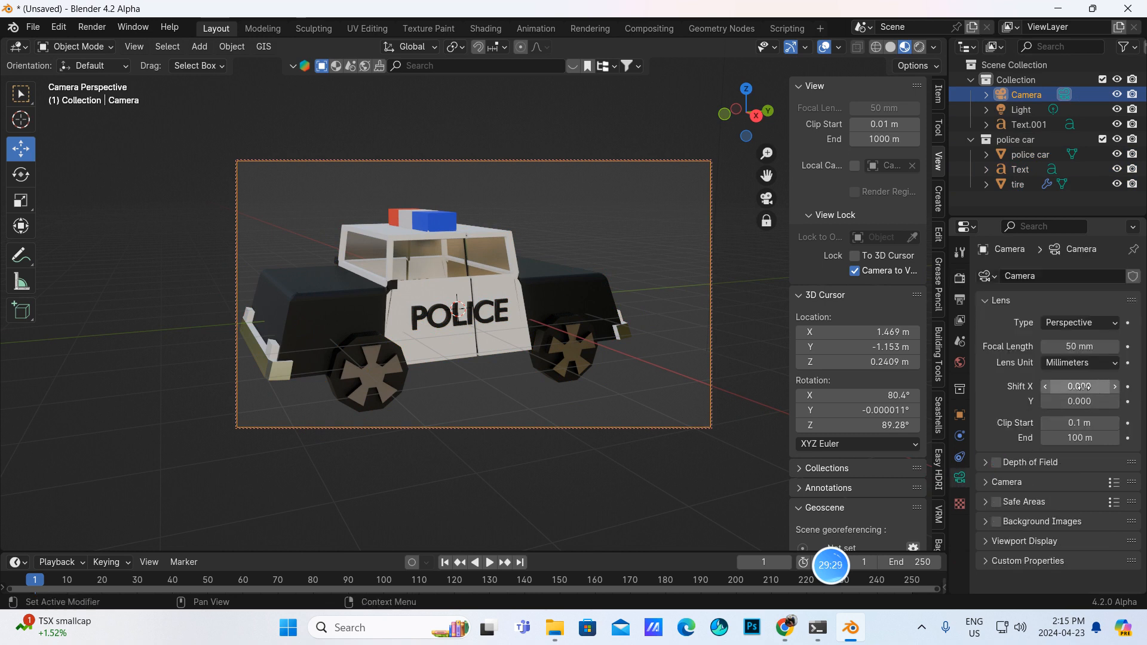
pyautogui.moveTo(1086, 386); pyautogui.dragTo(1068, 387)
pyautogui.moveTo(571, 363); pyautogui.dragTo(661, 376, button='middle')
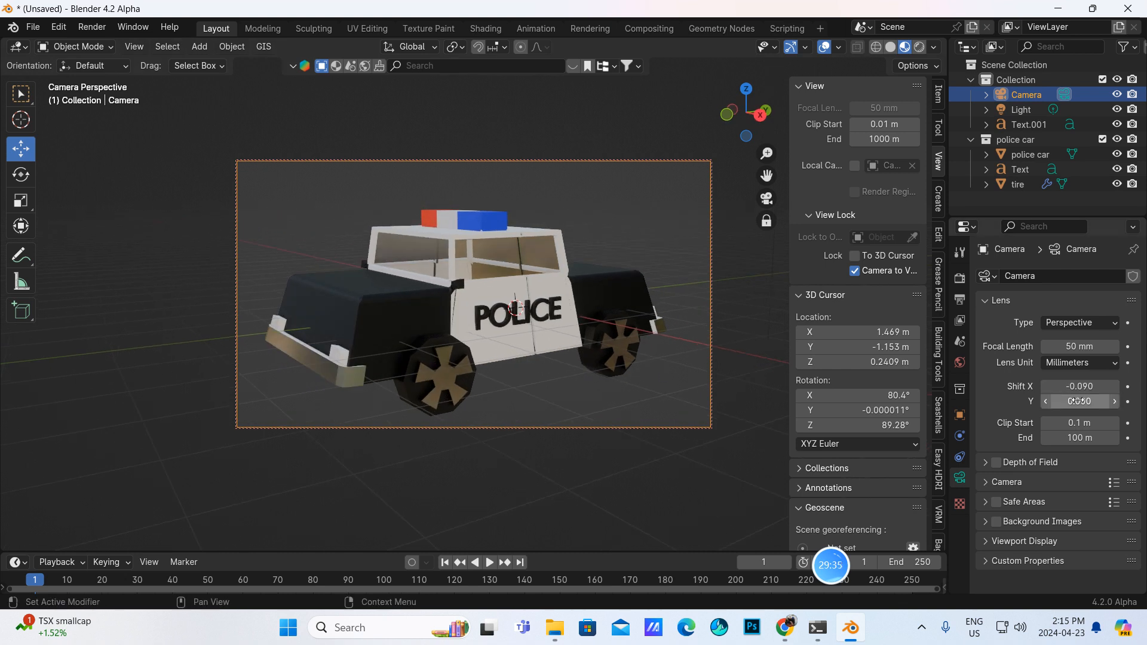
# - Lower the camera's Shift Y slightly to raise the car in the frame, and unlock the camera from the view
pyautogui.moveTo(1077, 400); pyautogui.dragTo(1071, 401)
pyautogui.click(854, 270)
pyautogui.press('n')
# - Assign an Environment Texture to the world background color and start choosing its image file
pyautogui.click(960, 362)
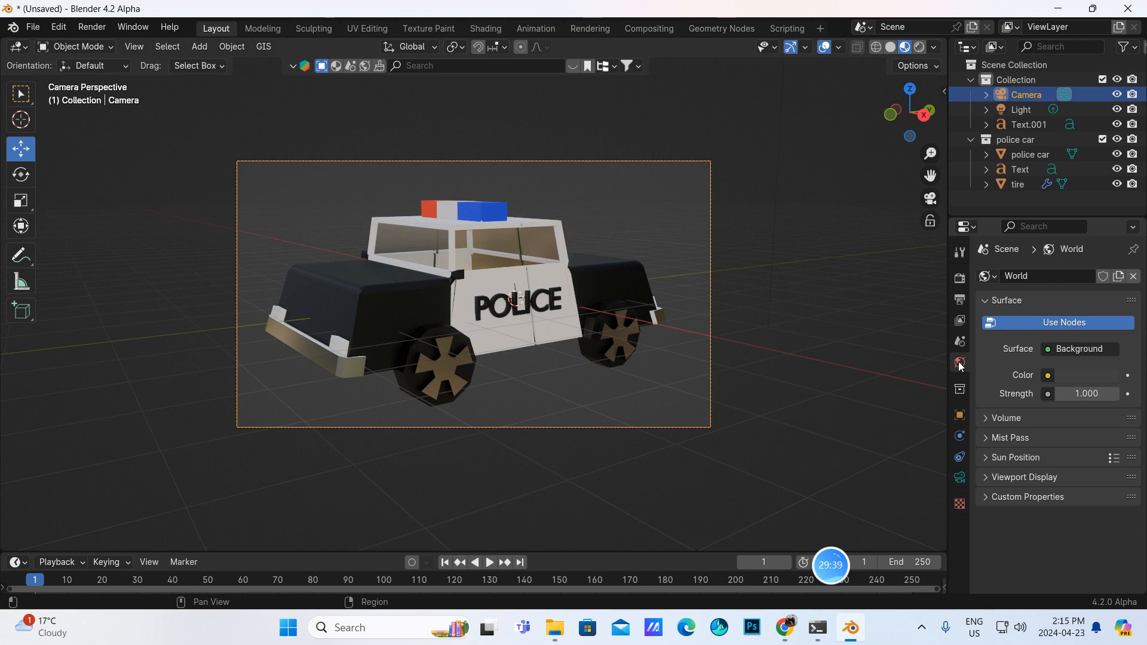
pyautogui.click(1048, 376)
pyautogui.click(711, 444)
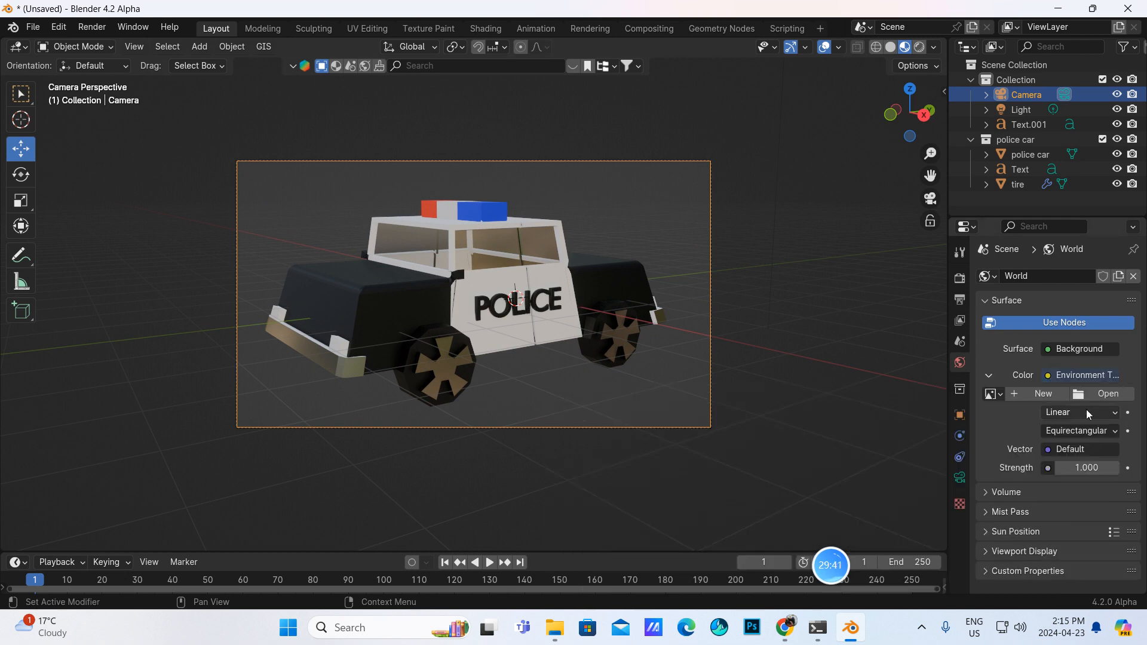
pyautogui.click(1119, 396)
# - Look for an environment image in the Downloads folder and on the D: drive
pyautogui.click(77, 250)
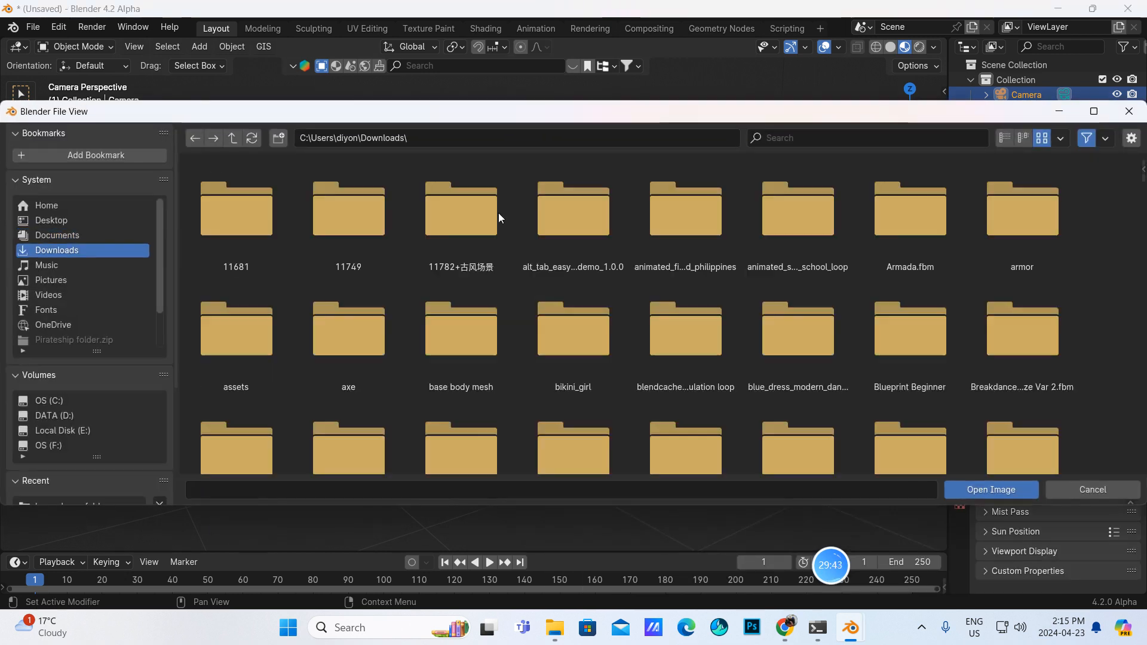
pyautogui.click(807, 130)
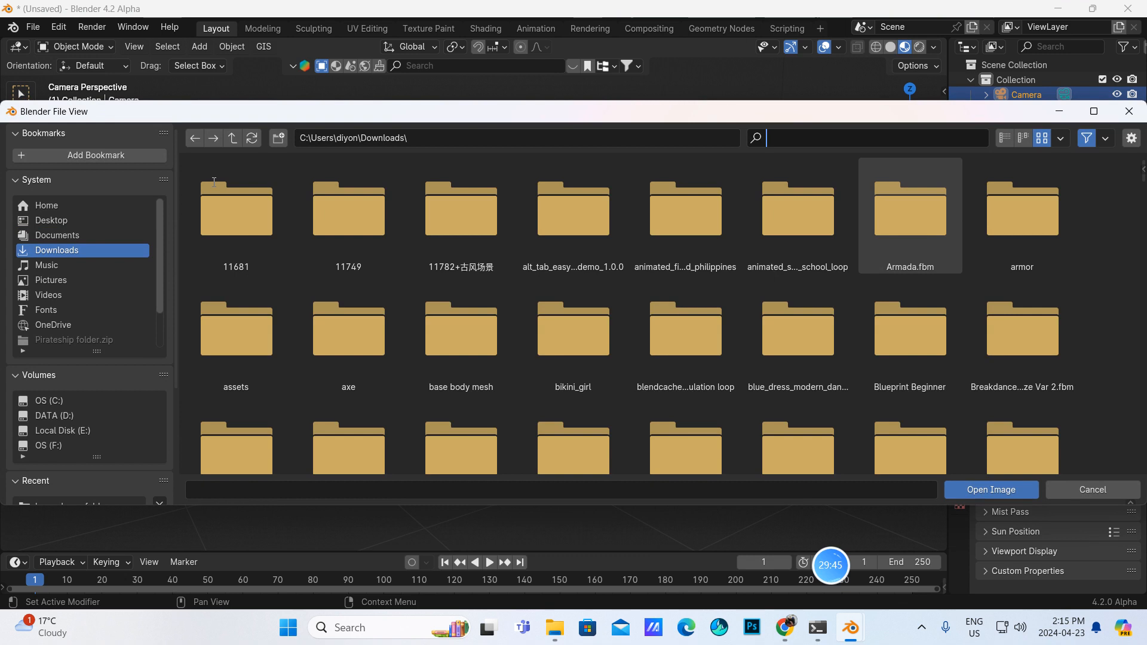
pyautogui.click(70, 414)
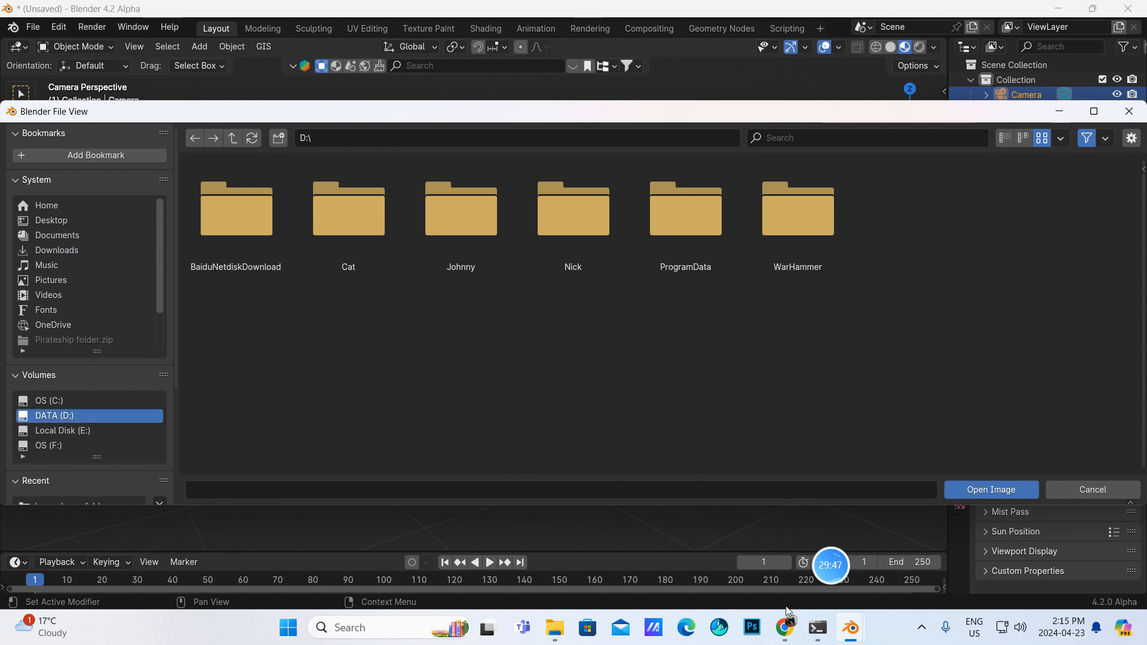
# - Switch to Chrome and open the Tief Etz HDRI page on Poly Haven
pyautogui.click(785, 625)
pyautogui.click(573, 15)
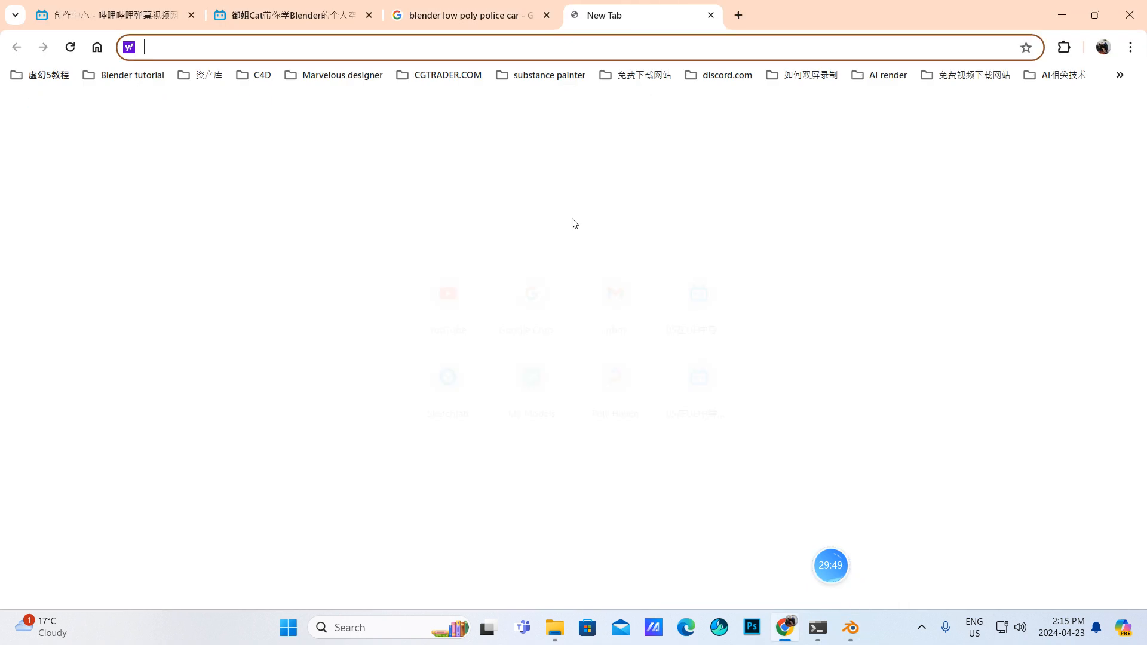
pyautogui.click(594, 375)
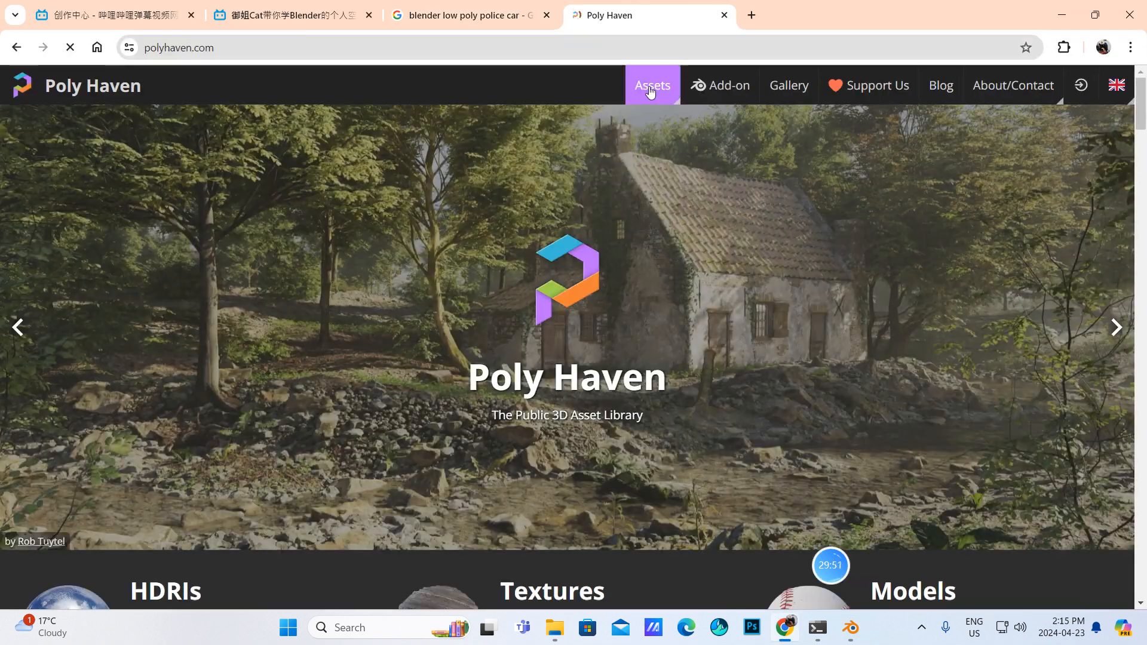
pyautogui.moveTo(651, 85)
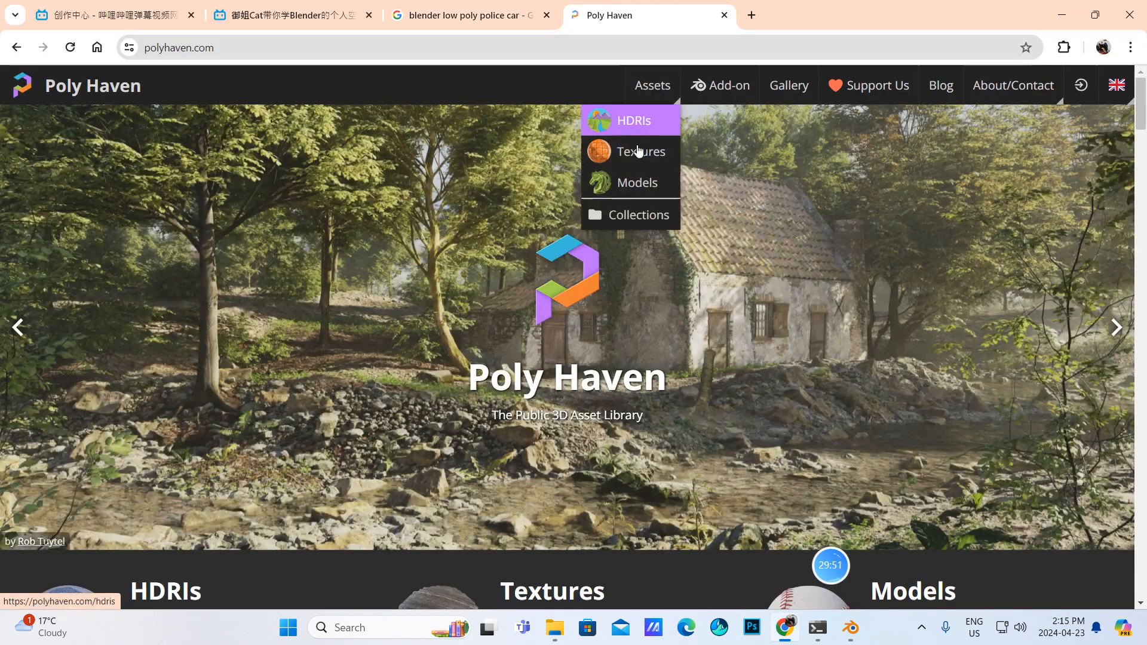
pyautogui.click(632, 123)
pyautogui.scroll(-8, 735, 357)
pyautogui.click(719, 292)
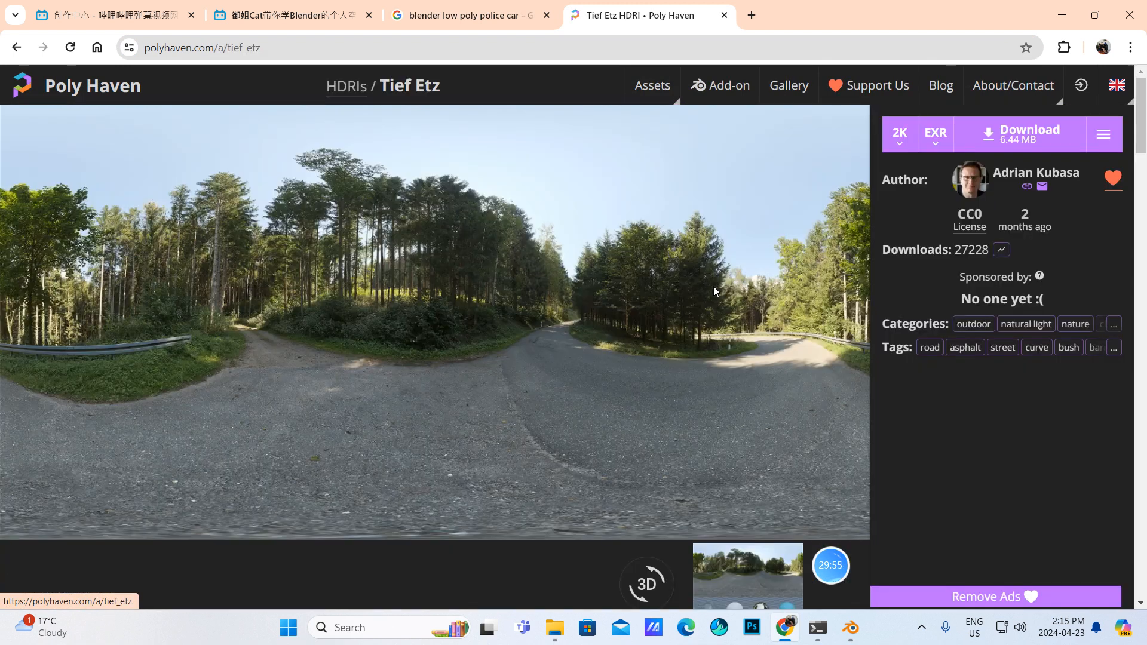
# - Download the Tief Etz HDRI in 2K EXR format and check for the file in the Downloads folder
pyautogui.click(899, 148)
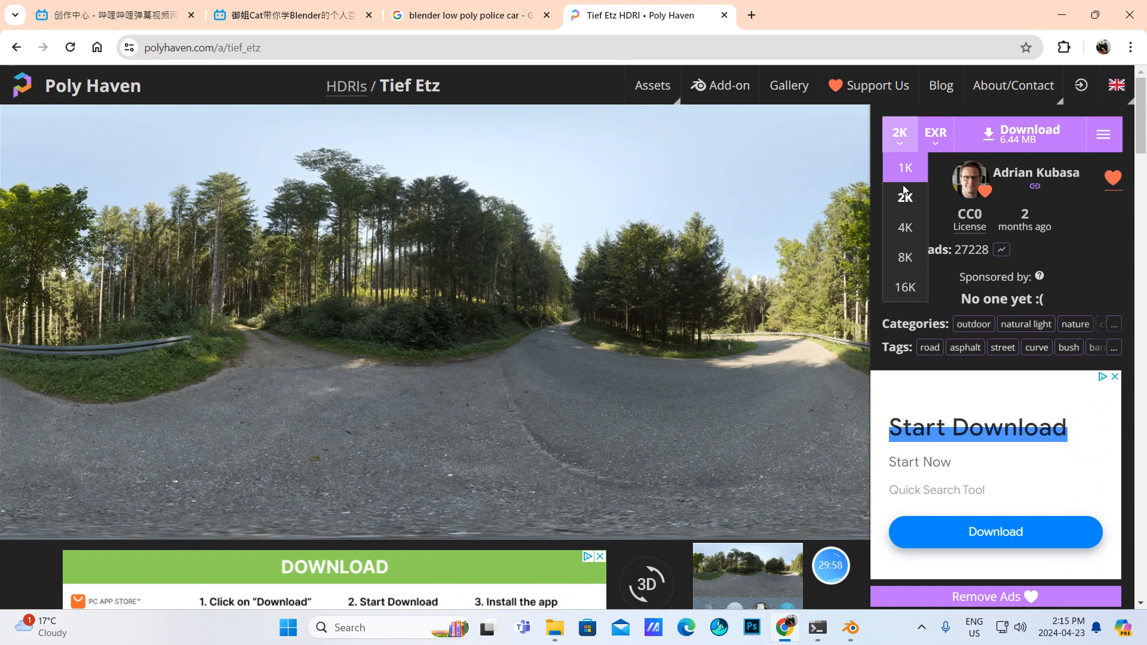
pyautogui.click(936, 143)
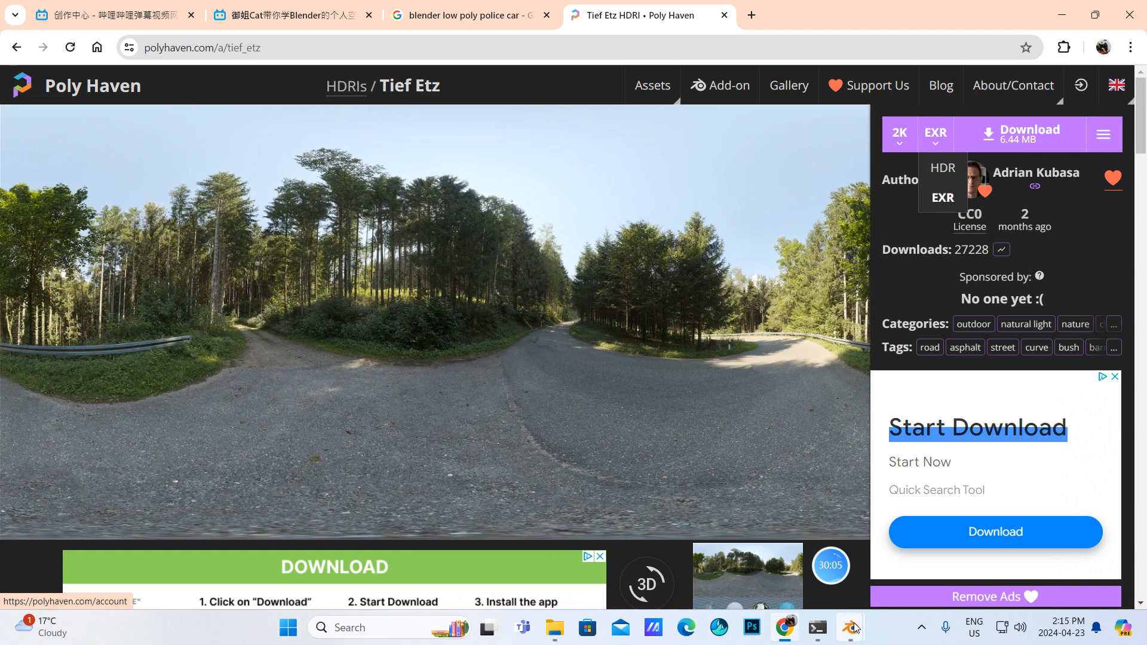
pyautogui.moveTo(858, 606)
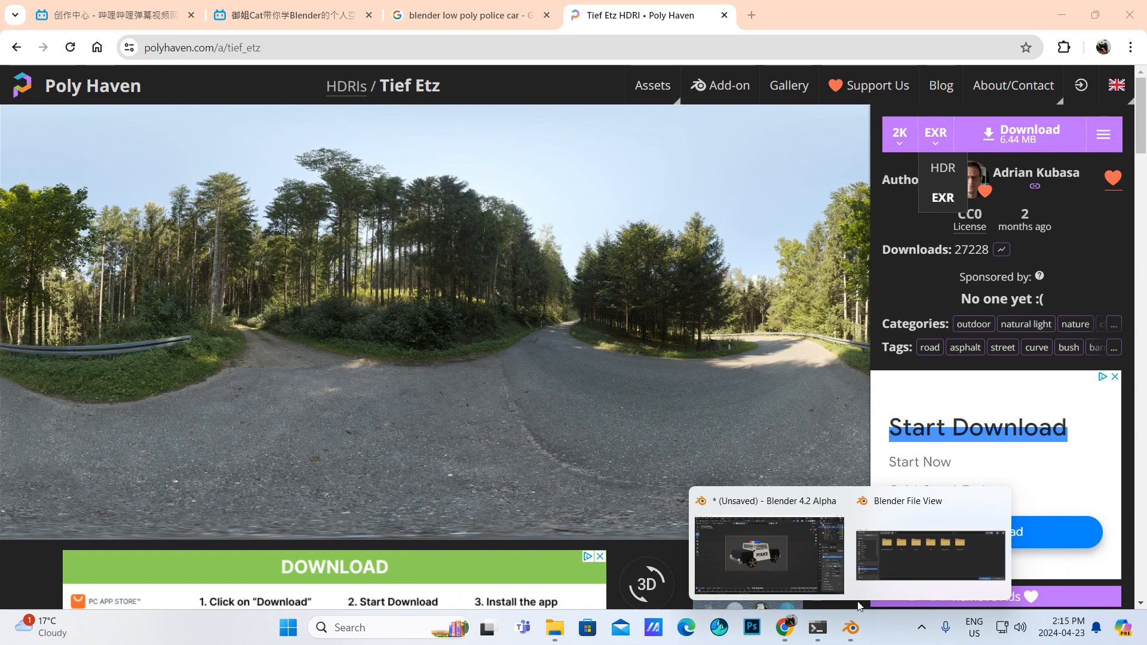
pyautogui.click(989, 137)
pyautogui.moveTo(557, 630)
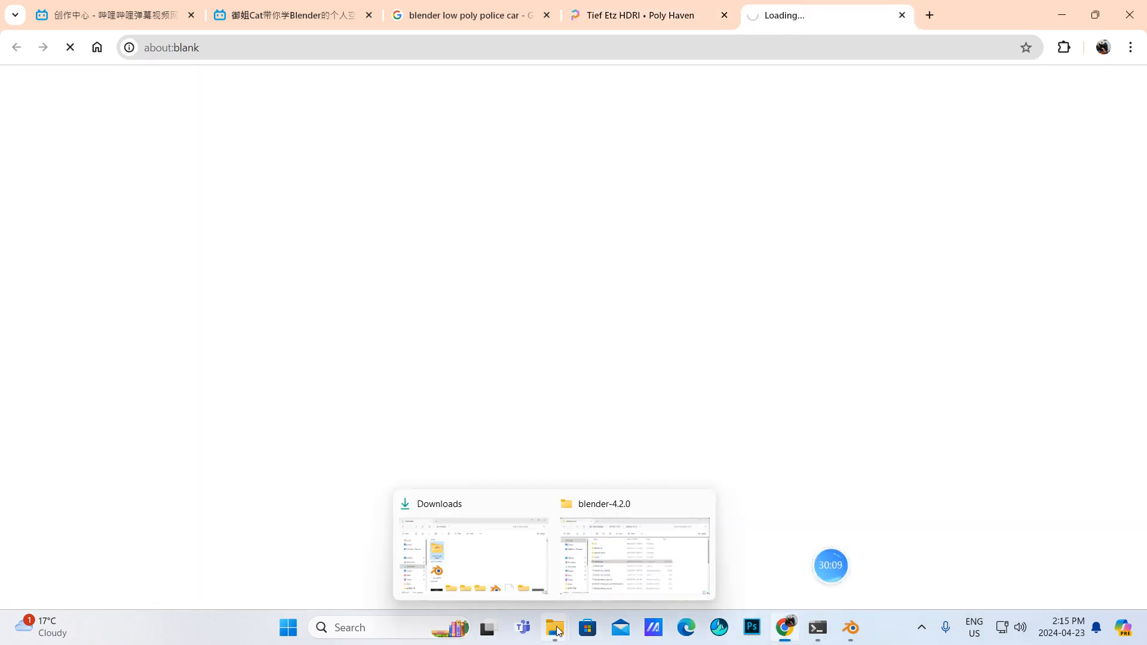
pyautogui.click(474, 547)
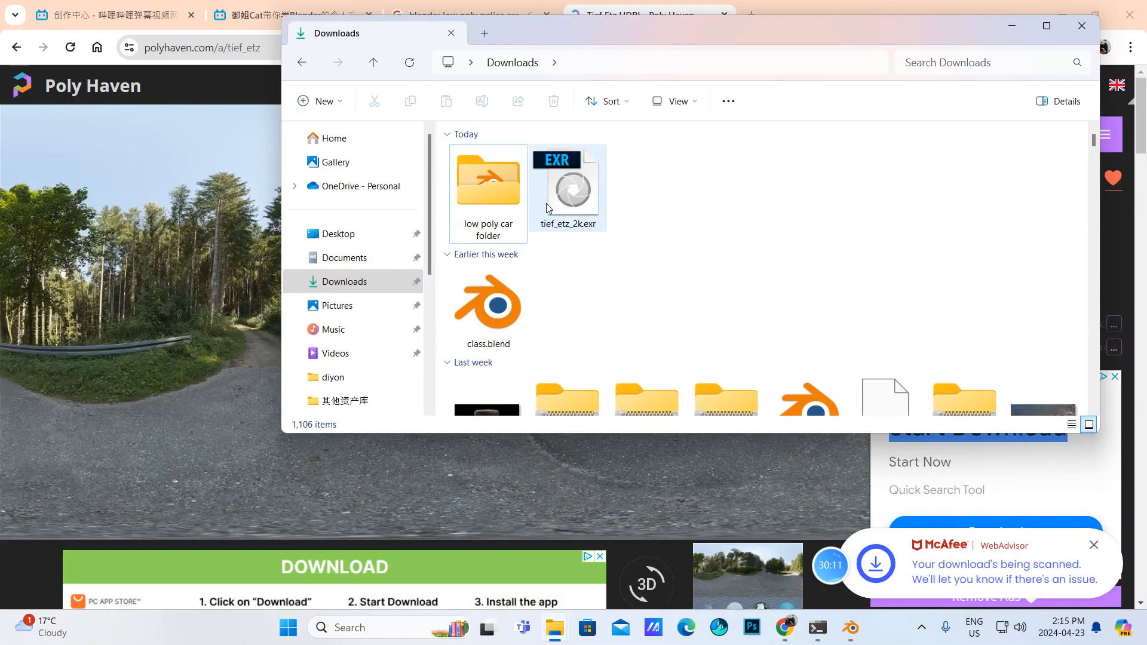
pyautogui.click(1012, 26)
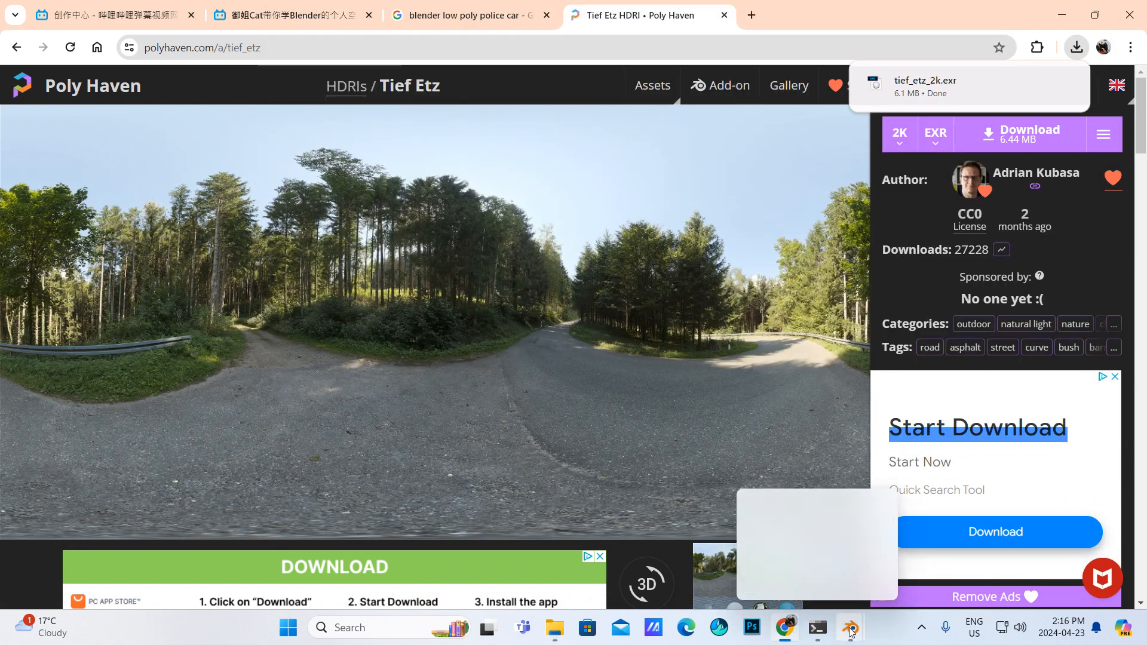
# - Switch back to Blender and load tief_etz_2k.exr from the Downloads folder as the world environment image, filtering the files by exr
pyautogui.moveTo(850, 628)
pyautogui.click(770, 550)
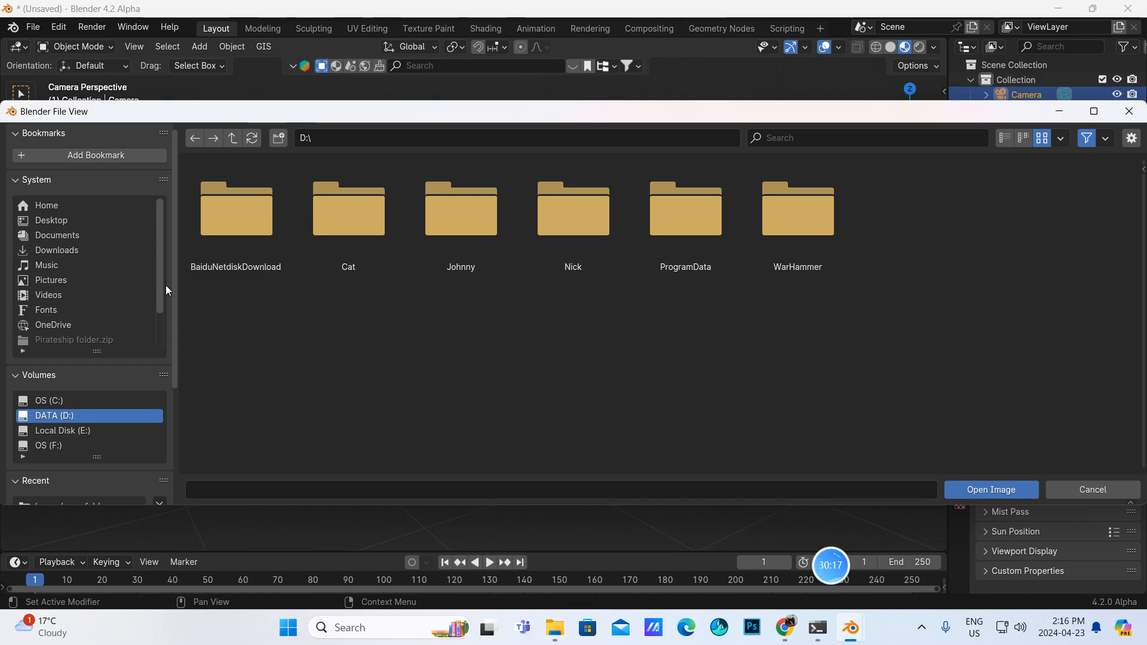
pyautogui.click(59, 250)
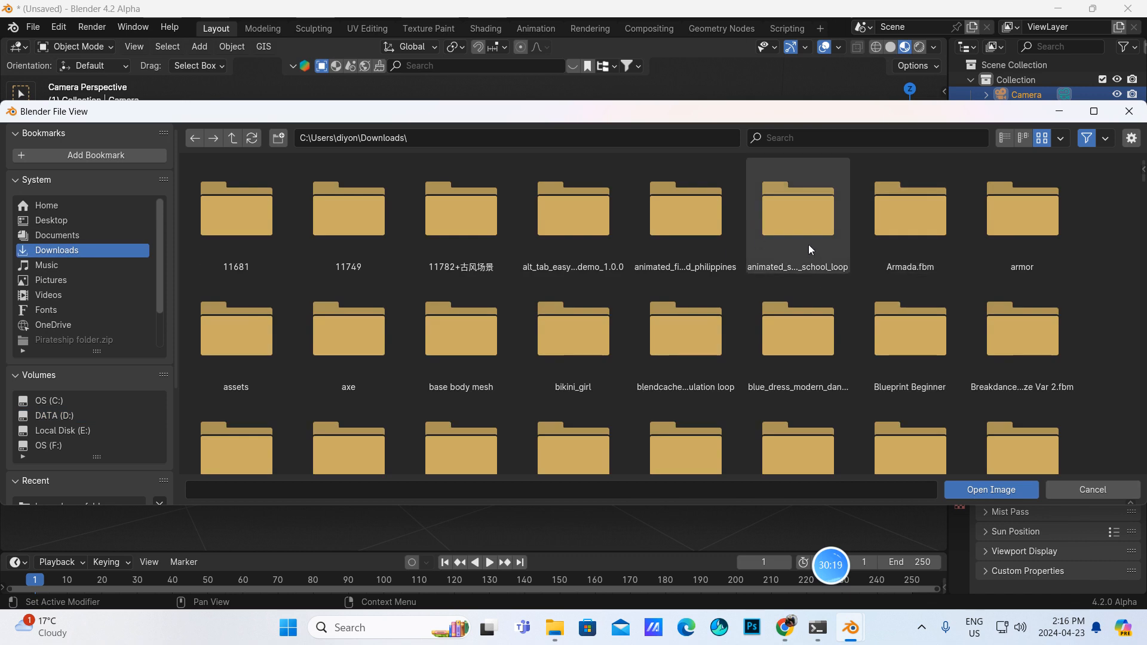
pyautogui.click(804, 135)
pyautogui.write('exr')
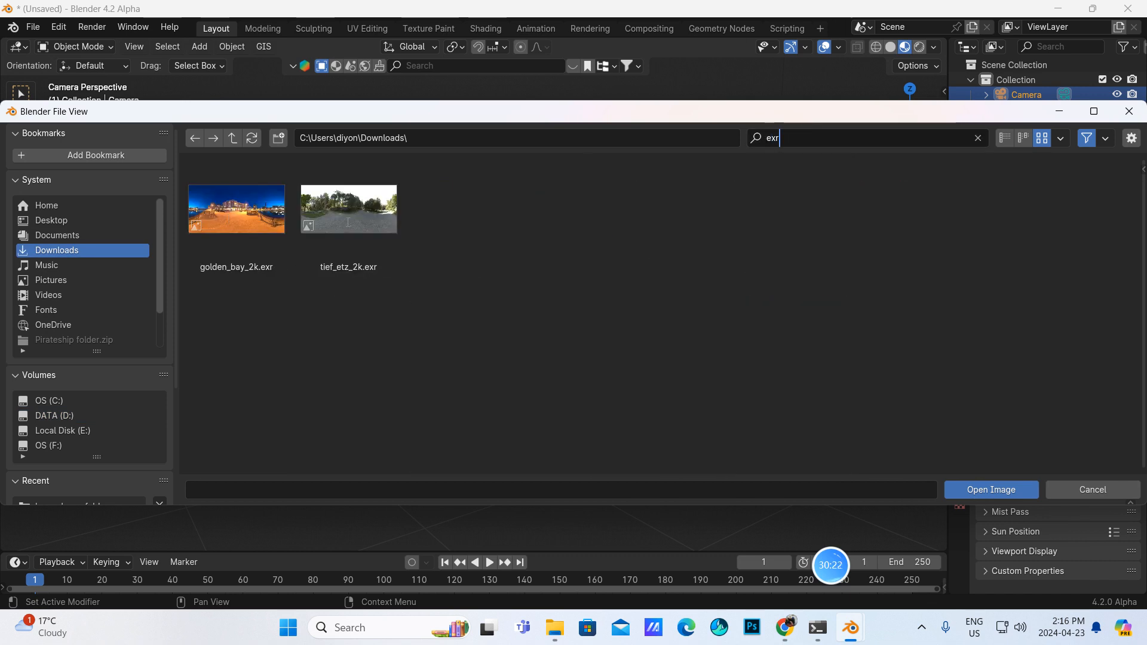
pyautogui.doubleClick(348, 222)
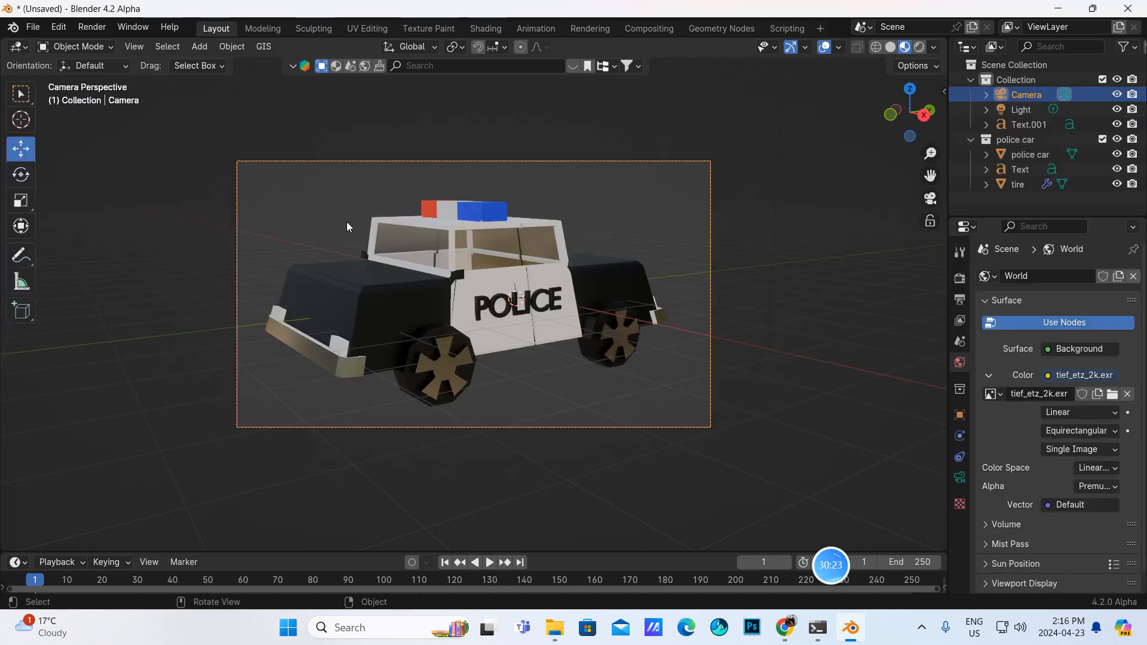
# - Display the viewport in rendered shading and make the film background transparent in the render settings
pyautogui.click(922, 48)
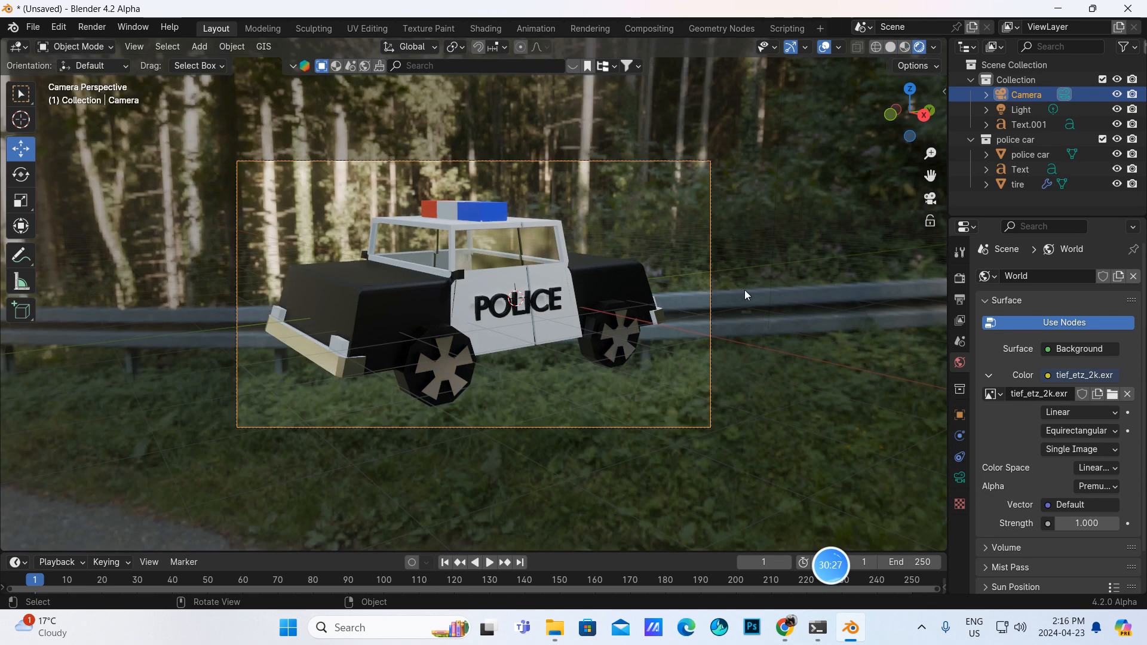
pyautogui.scroll(2, 741, 289)
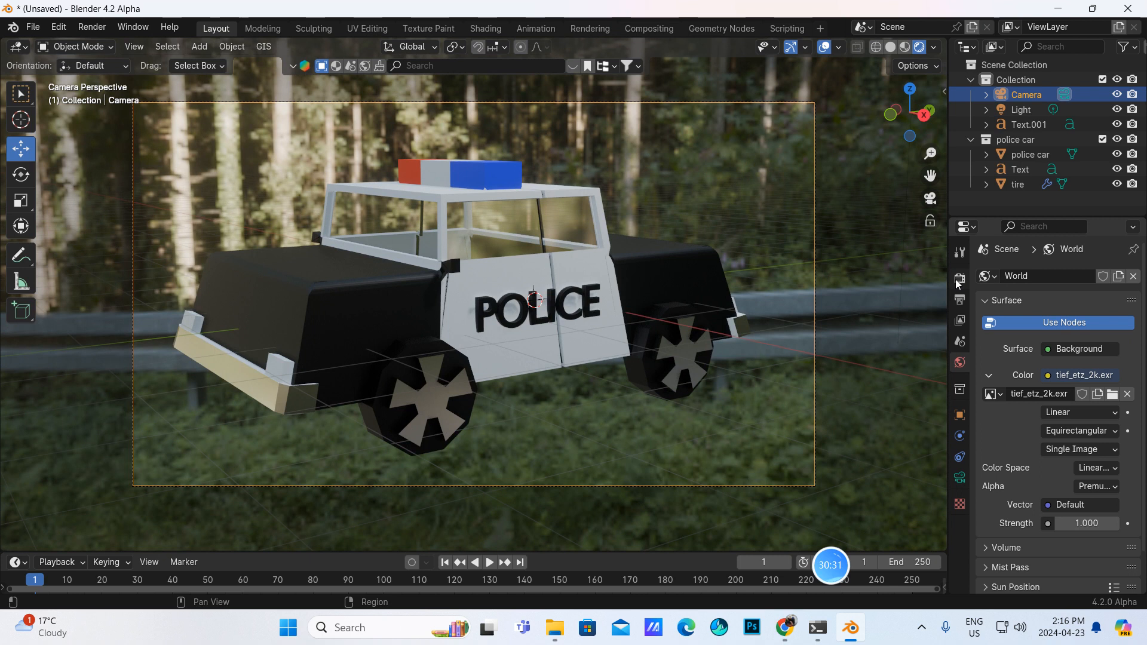
pyautogui.click(960, 278)
pyautogui.scroll(-5, 1040, 445)
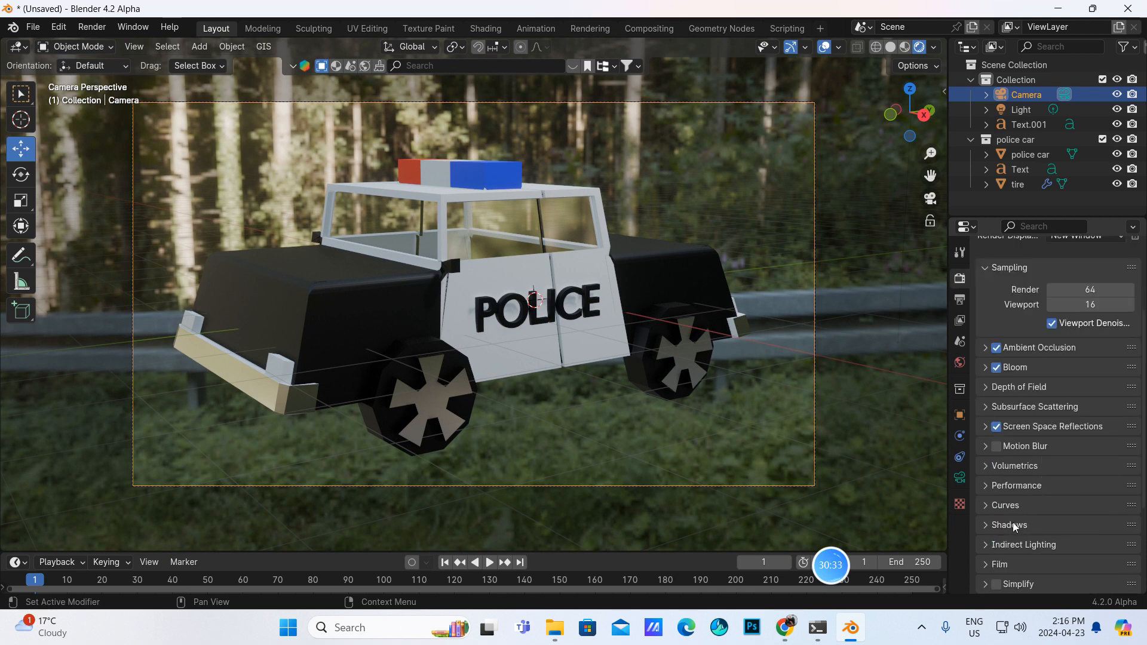
pyautogui.scroll(-2, 1013, 527)
pyautogui.click(1003, 507)
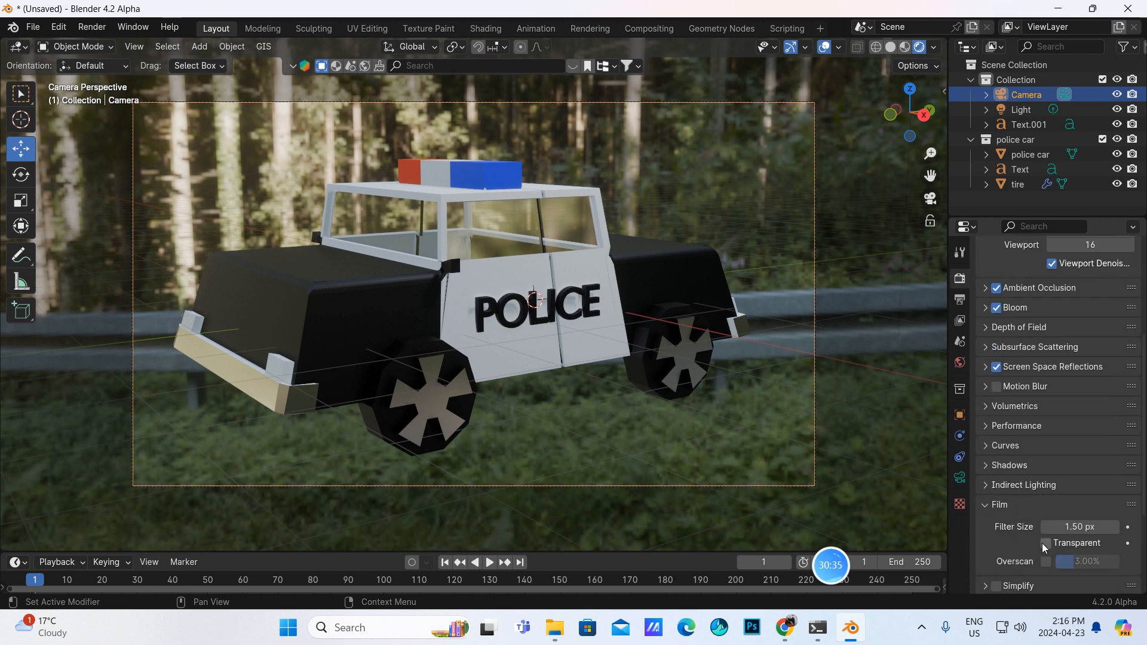
pyautogui.click(1045, 544)
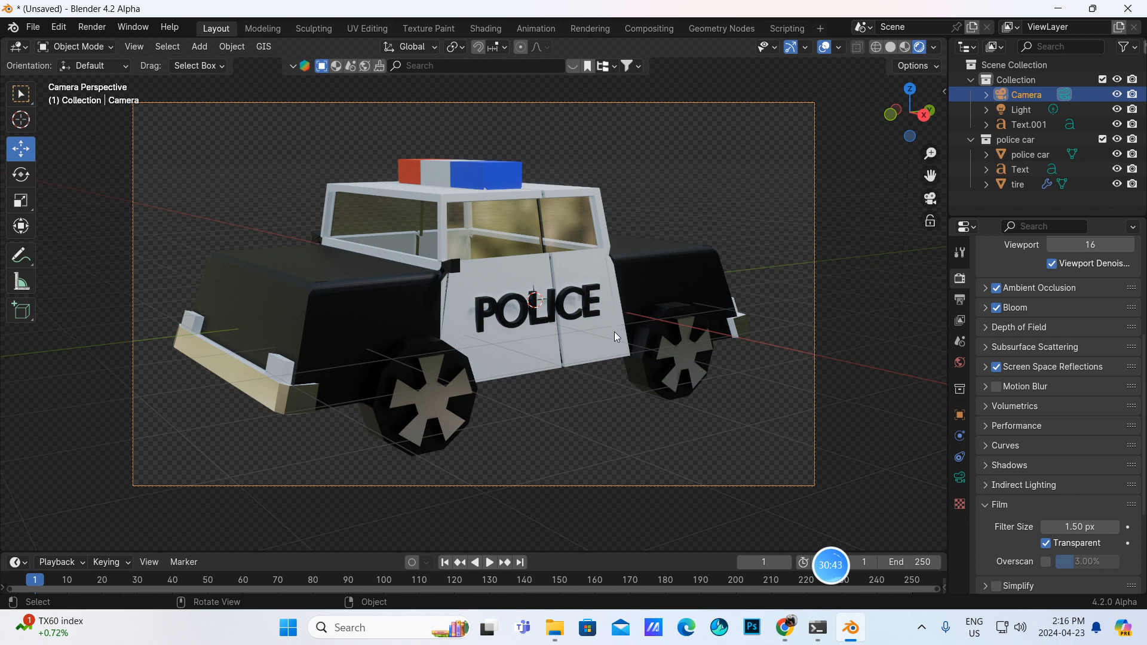
# - Render a still image of the police car and close the render window after viewing it
pyautogui.click(93, 27)
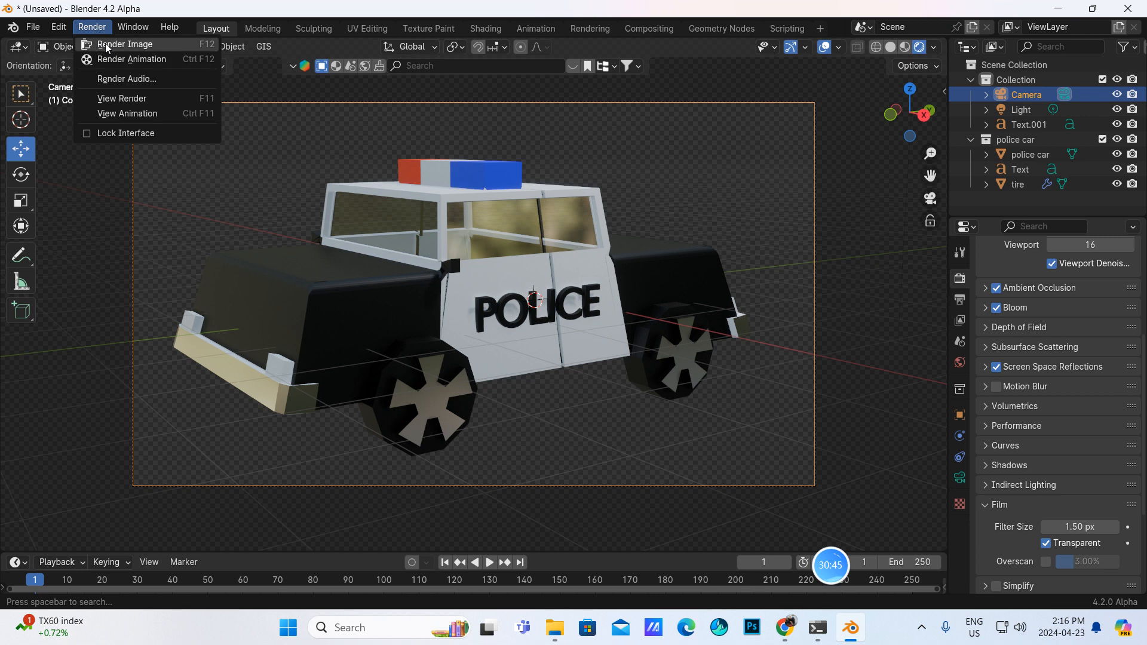
pyautogui.click(107, 46)
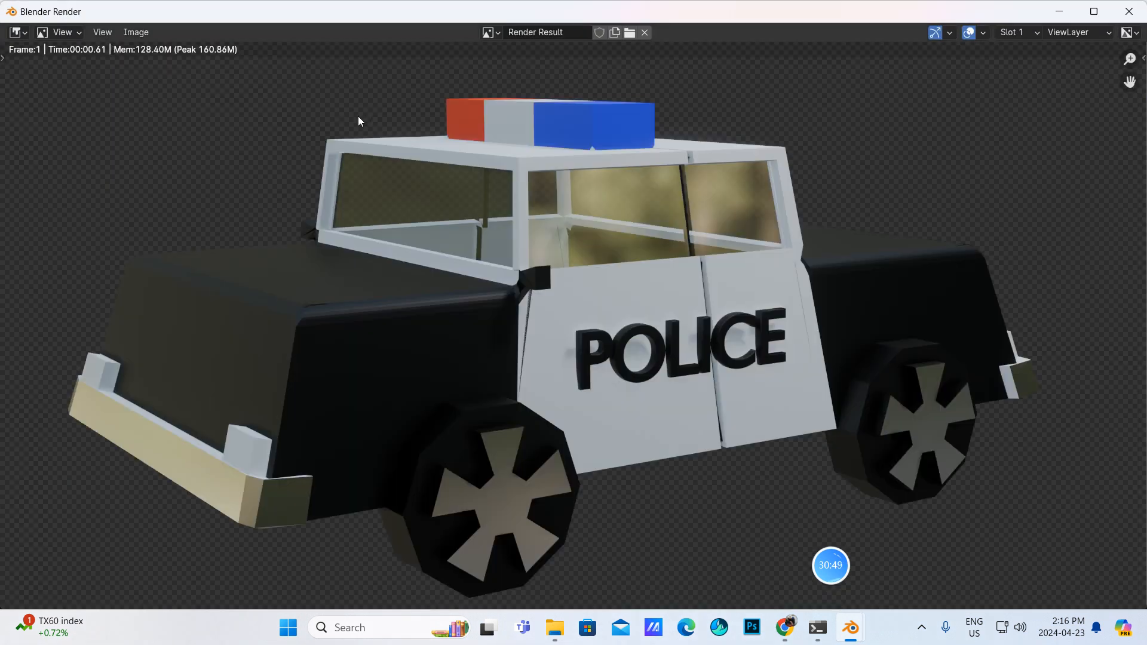
pyautogui.click(1129, 11)
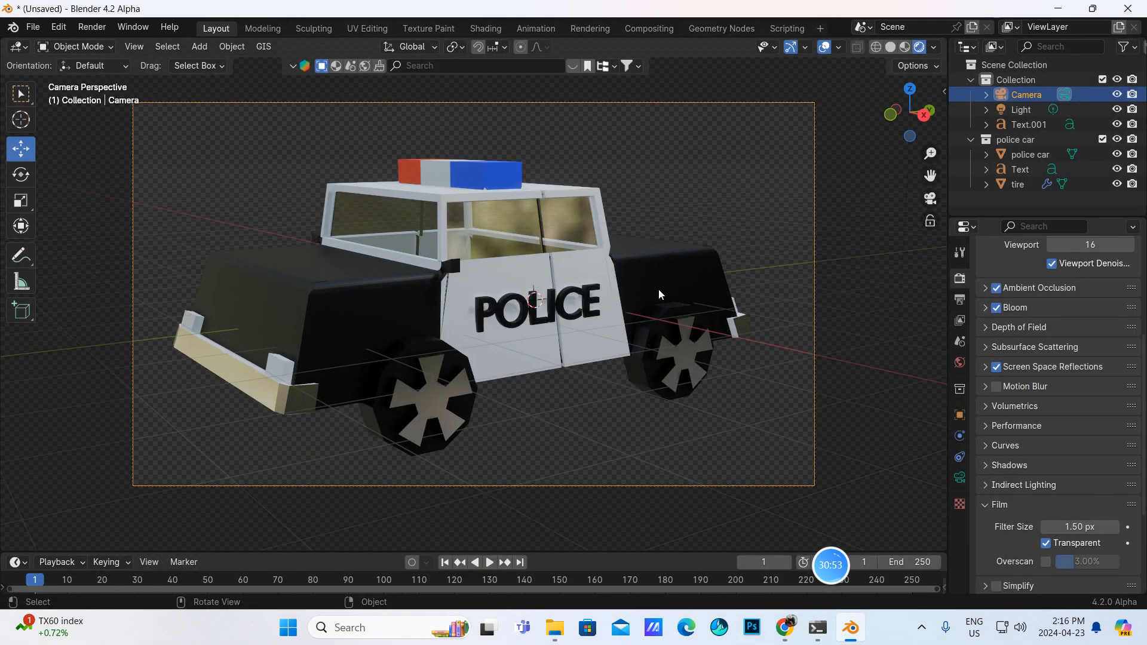